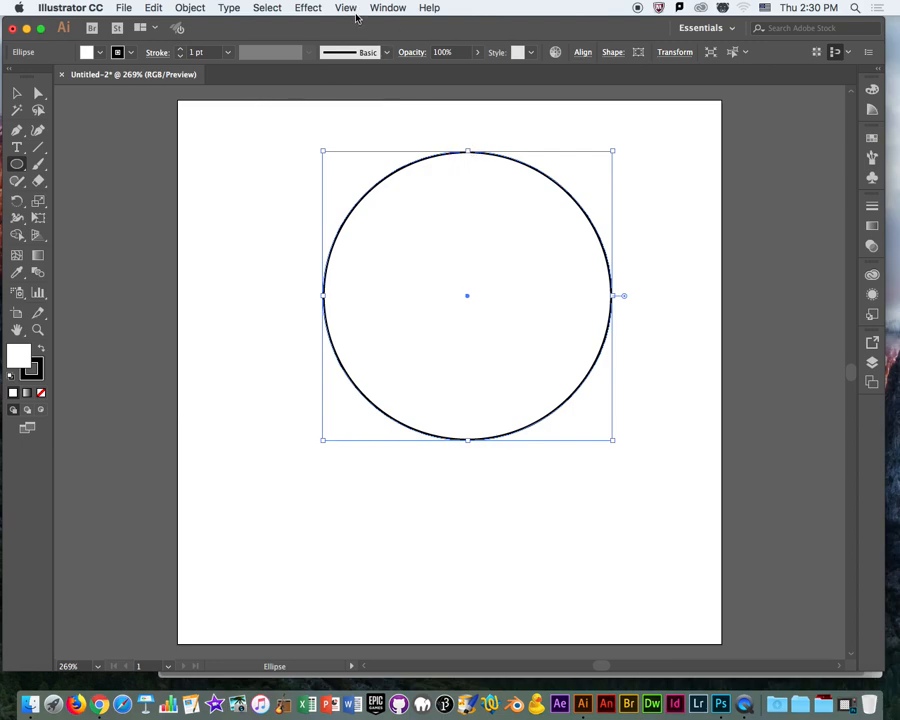
# Widen the application window to the screen edges and move the circle to the upper middle of the artboard.
pyautogui.moveTo(342, 35); pyautogui.dragTo(339, 35)
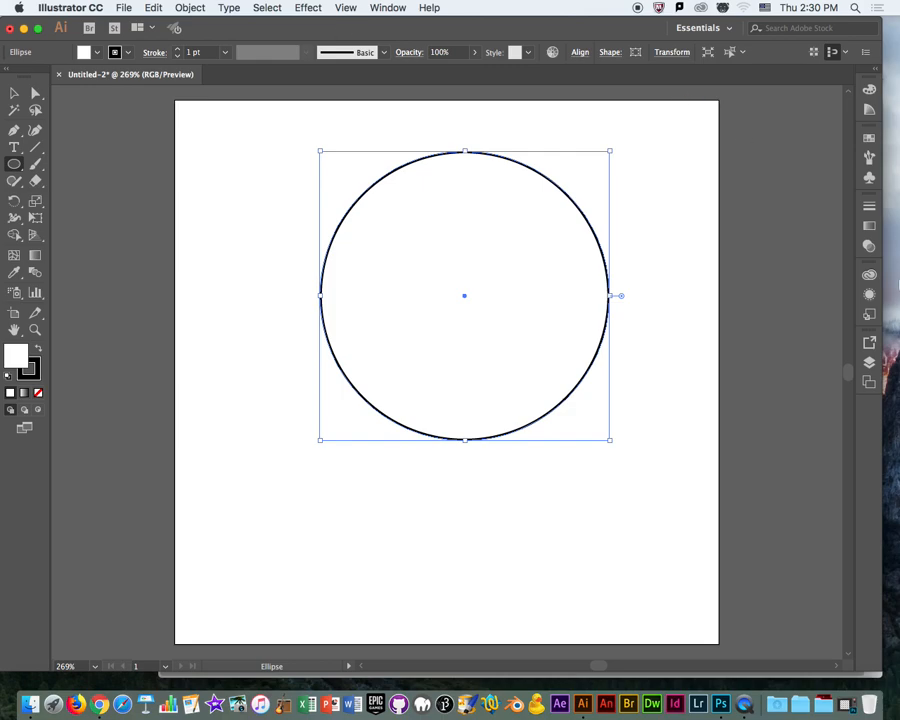
pyautogui.moveTo(882, 307); pyautogui.dragTo(899, 307)
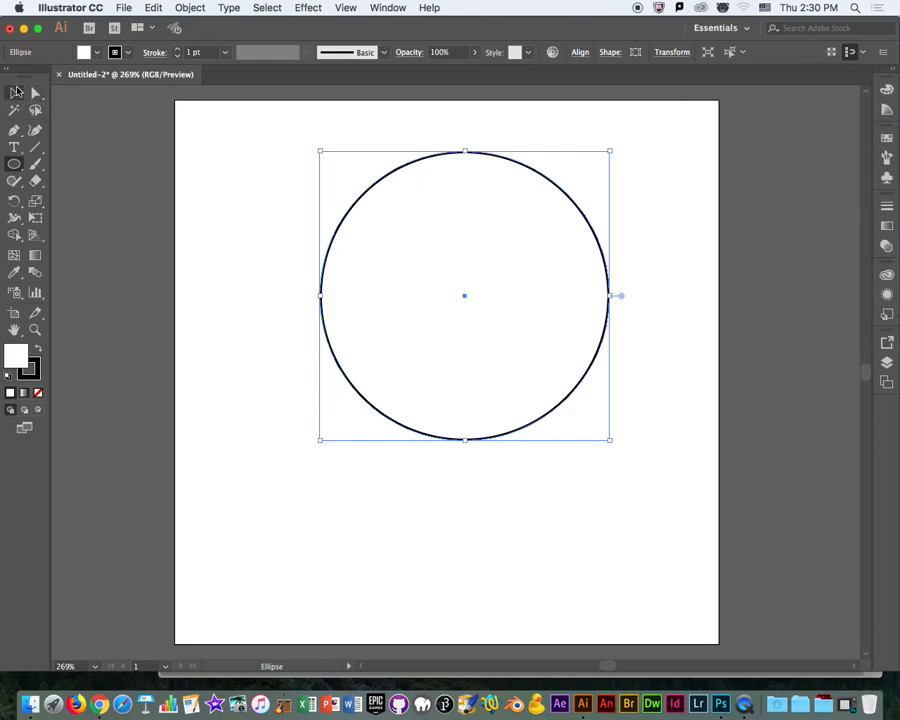
pyautogui.click(15, 92)
pyautogui.moveTo(470, 352); pyautogui.dragTo(430, 343)
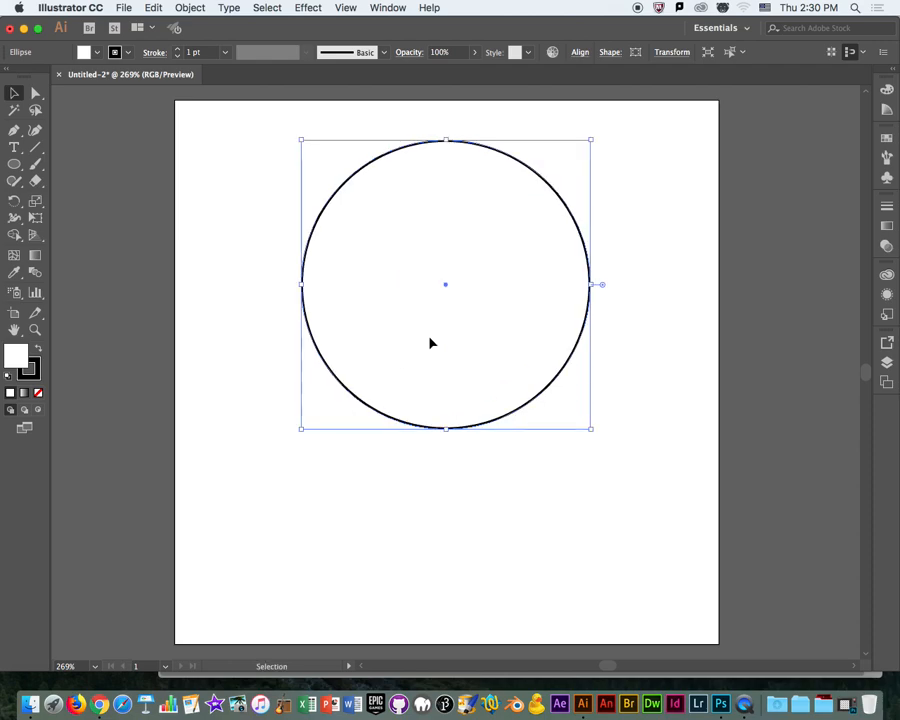
# Remove the circle's stroke, fill it with the medium green swatch, and deselect it.
pyautogui.click(126, 57)
pyautogui.click(9, 76)
pyautogui.click(99, 53)
pyautogui.click(68, 77)
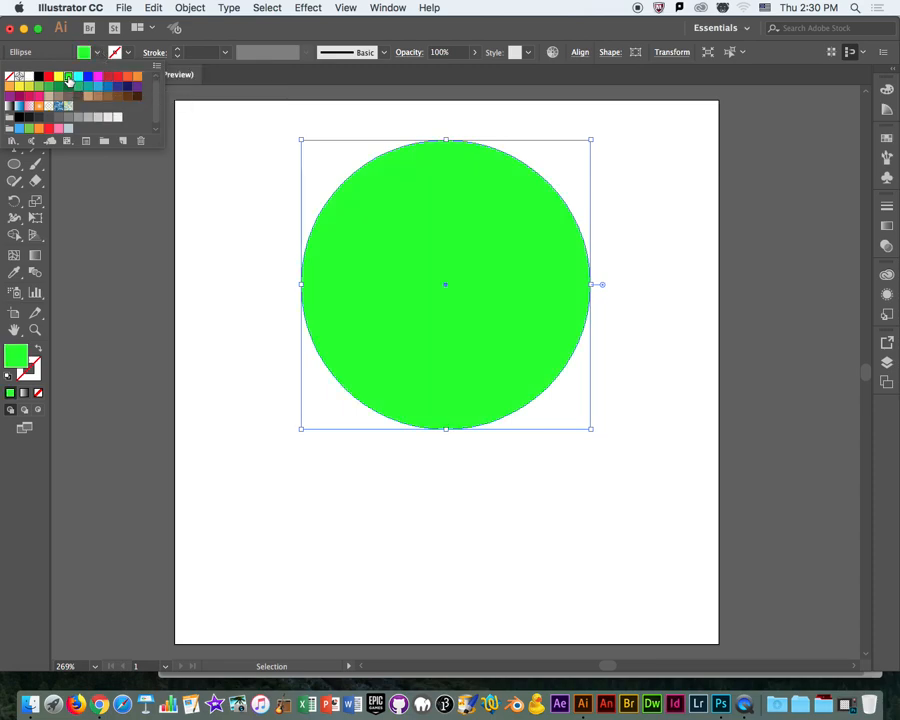
pyautogui.click(48, 86)
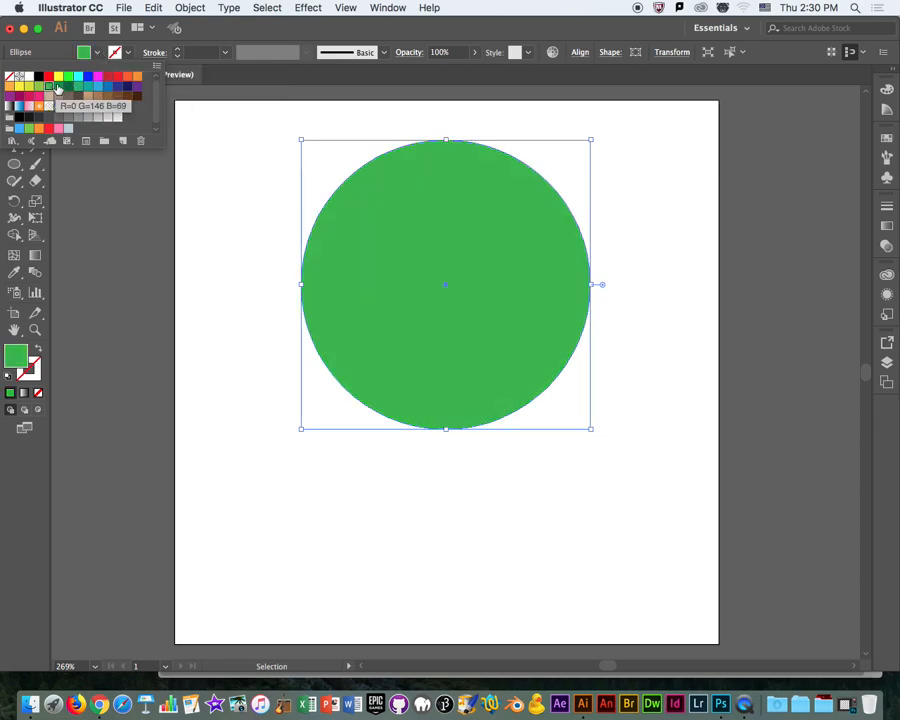
pyautogui.click(69, 77)
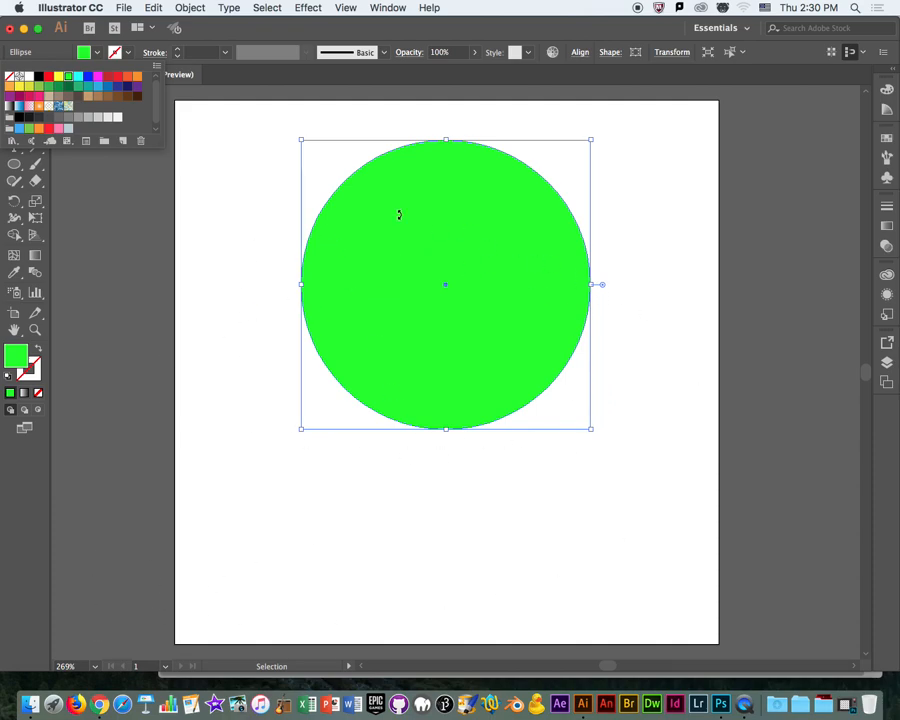
pyautogui.click(48, 86)
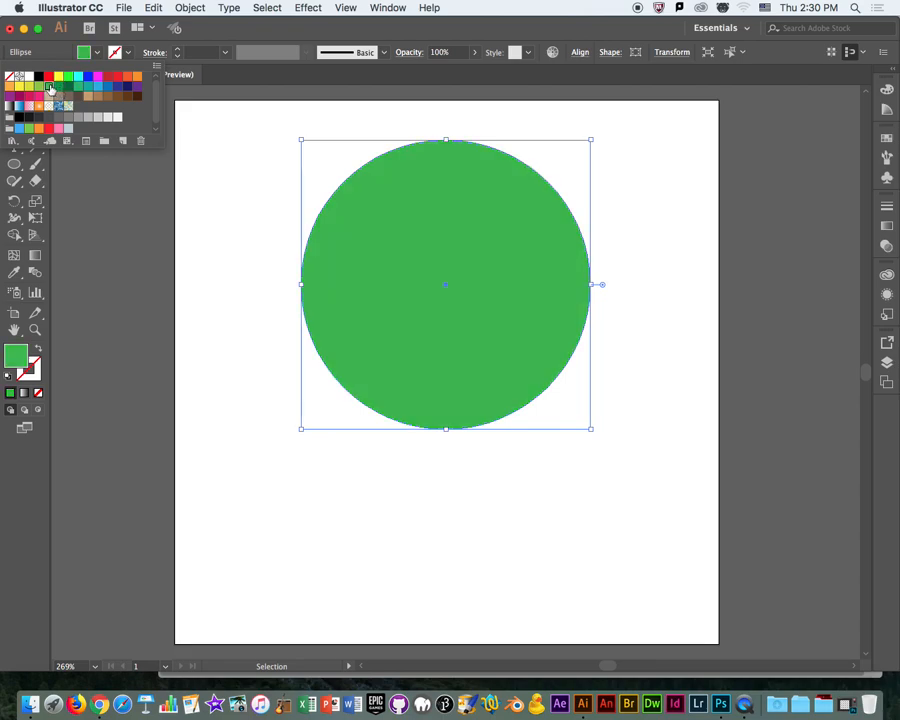
pyautogui.click(227, 183)
pyautogui.click(221, 193)
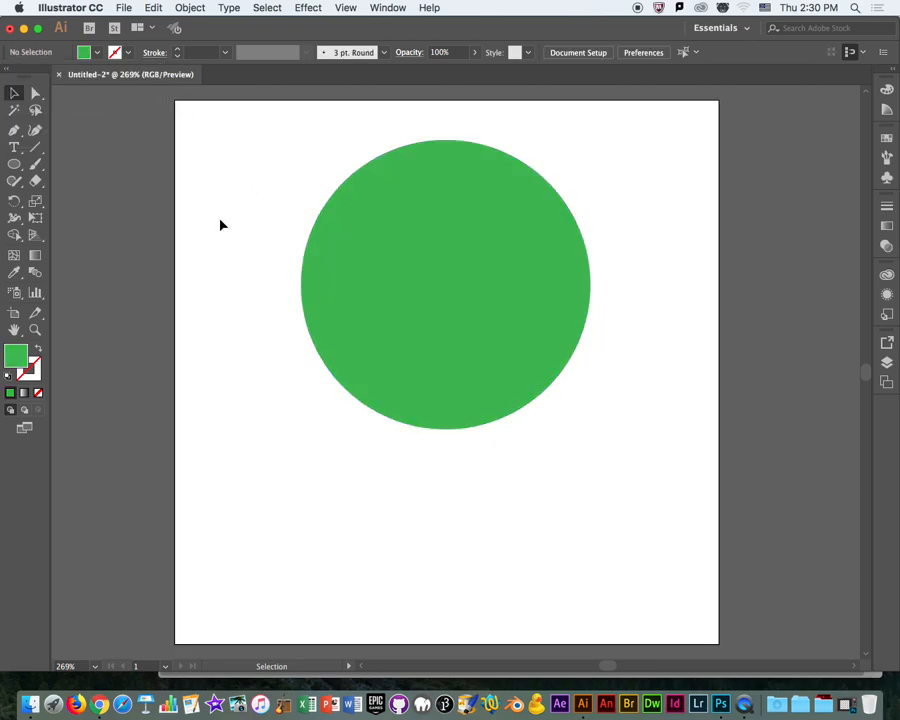
# Reposition the green circle slightly lower and to the right in the artboard's upper half.
pyautogui.moveTo(413, 378); pyautogui.dragTo(439, 395)
pyautogui.moveTo(532, 413); pyautogui.dragTo(470, 374)
pyautogui.moveTo(293, 255); pyautogui.dragTo(488, 359)
pyautogui.moveTo(551, 378); pyautogui.dragTo(599, 411)
pyautogui.moveTo(576, 401); pyautogui.dragTo(422, 359)
# Move the circle's bottom anchor point straight up past its center to form a downward-opening crescent.
pyautogui.click(35, 93)
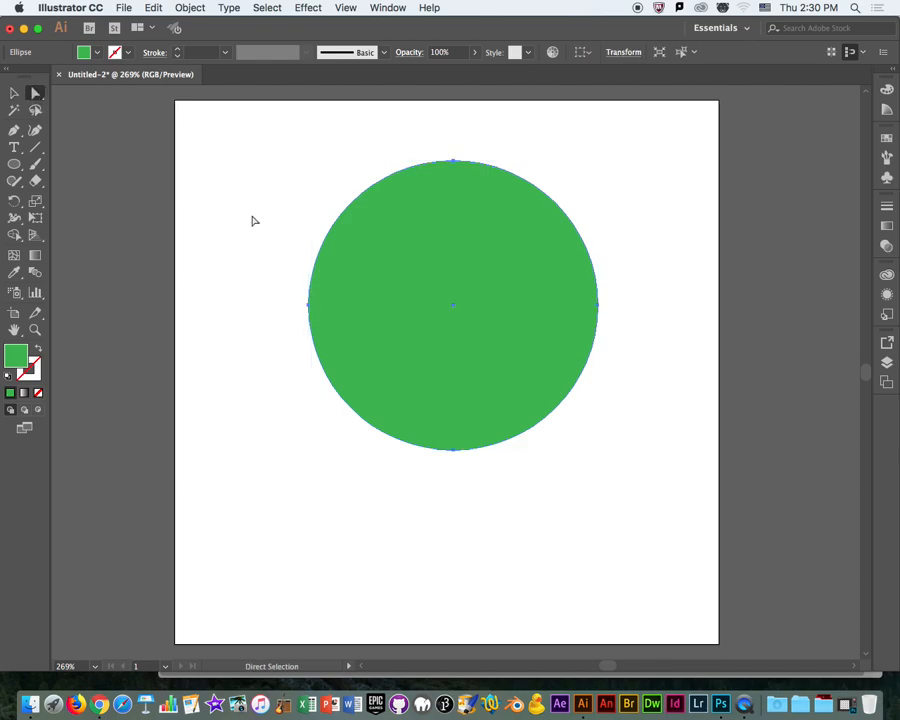
pyautogui.click(455, 451)
pyautogui.moveTo(455, 452); pyautogui.dragTo(455, 245)
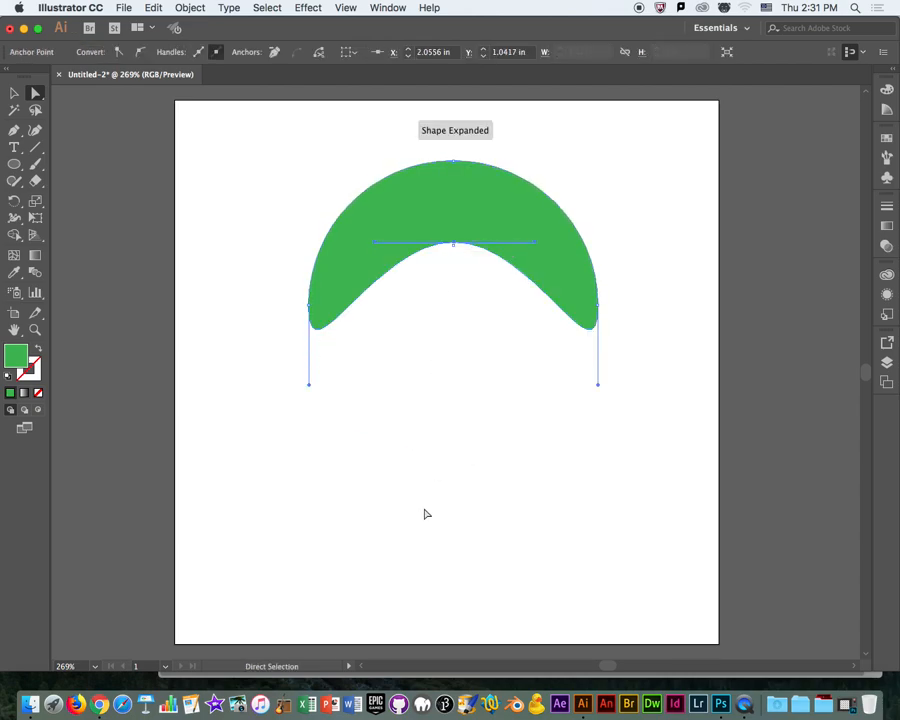
pyautogui.click(422, 540)
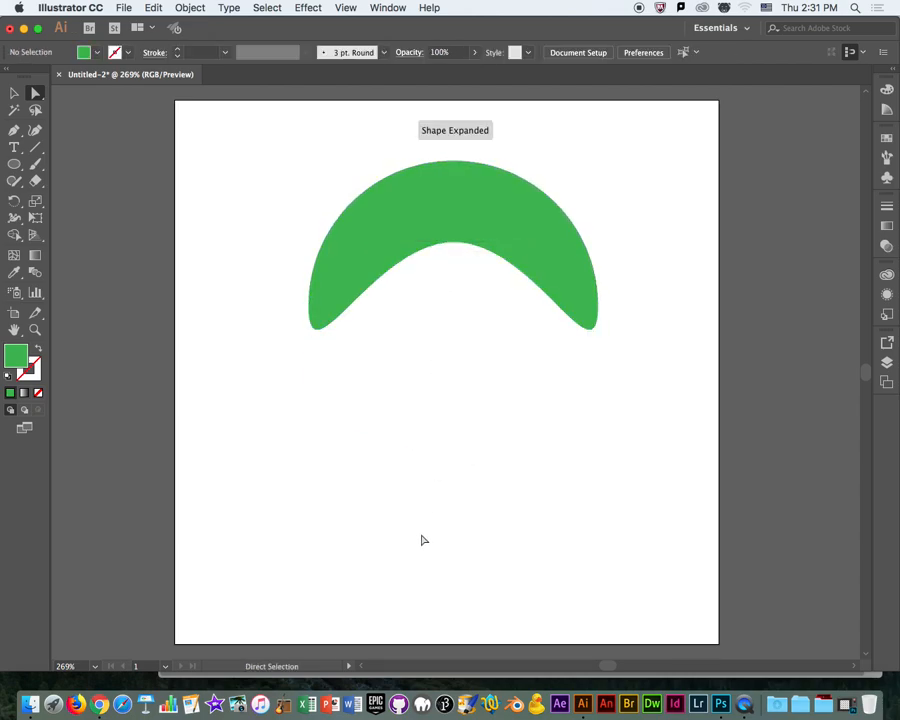
# Rotate the crescent 90° counterclockwise so it opens to the right, and move it to the artboard's left side.
pyautogui.click(14, 92)
pyautogui.click(405, 210)
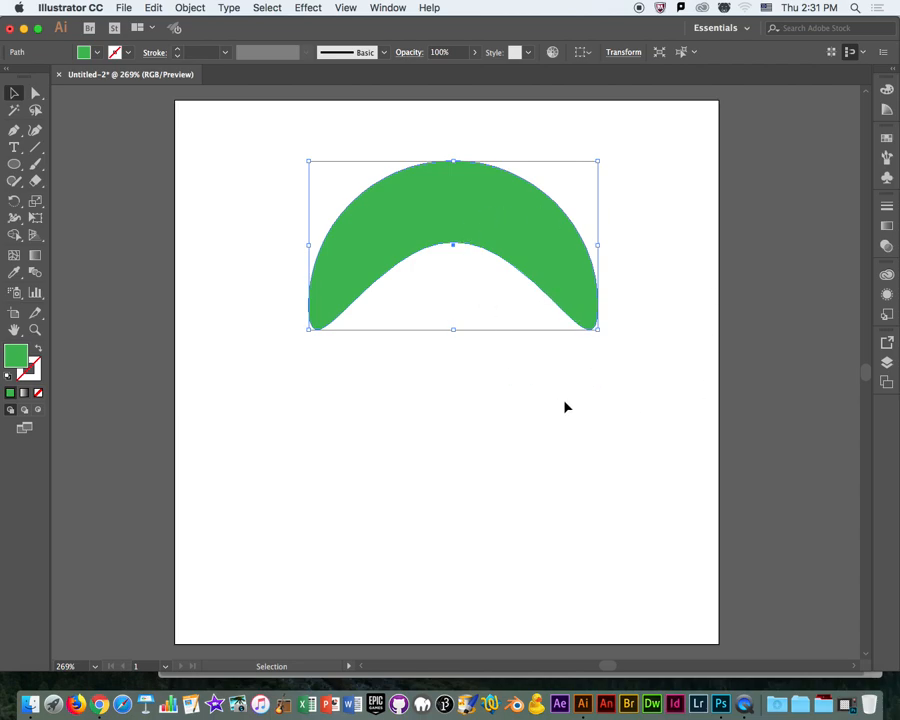
pyautogui.moveTo(524, 237); pyautogui.dragTo(507, 259)
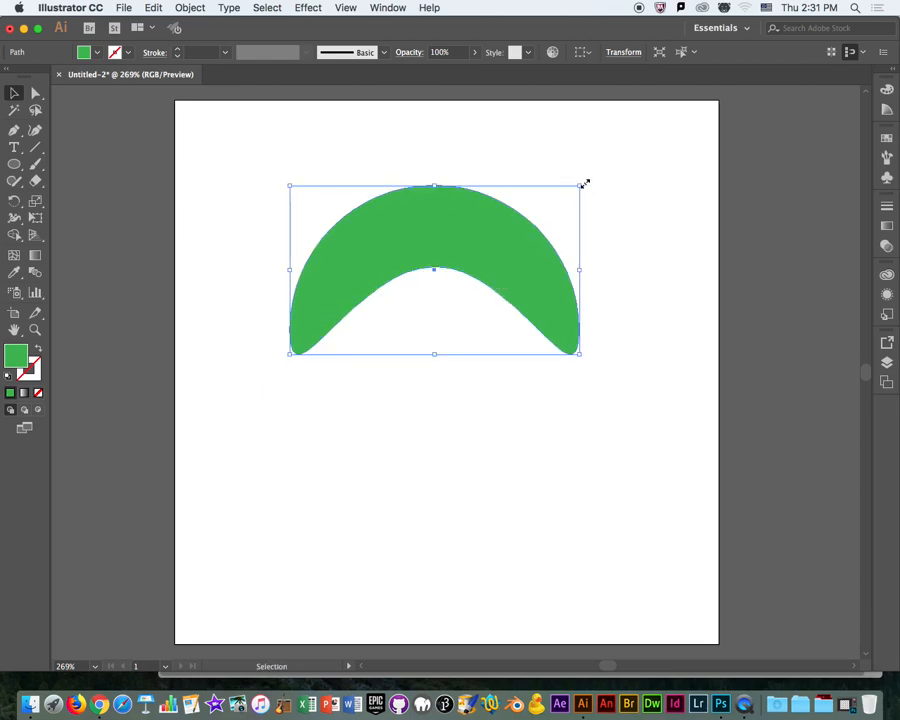
pyautogui.moveTo(585, 183); pyautogui.dragTo(418, 197)
pyautogui.moveTo(418, 303); pyautogui.dragTo(278, 379)
# Move the crescent's outer middle anchor and its two end anchors inward to reshape it into an upright hourglass.
pyautogui.click(35, 93)
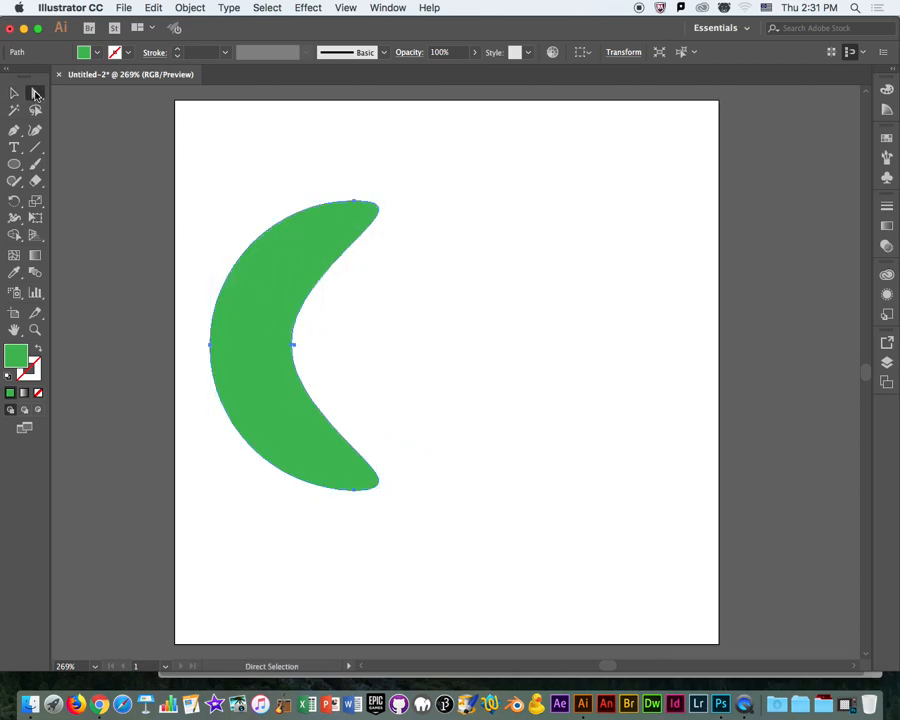
pyautogui.moveTo(210, 346); pyautogui.dragTo(275, 346)
pyautogui.click(221, 346)
pyautogui.click(476, 204)
pyautogui.click(361, 483)
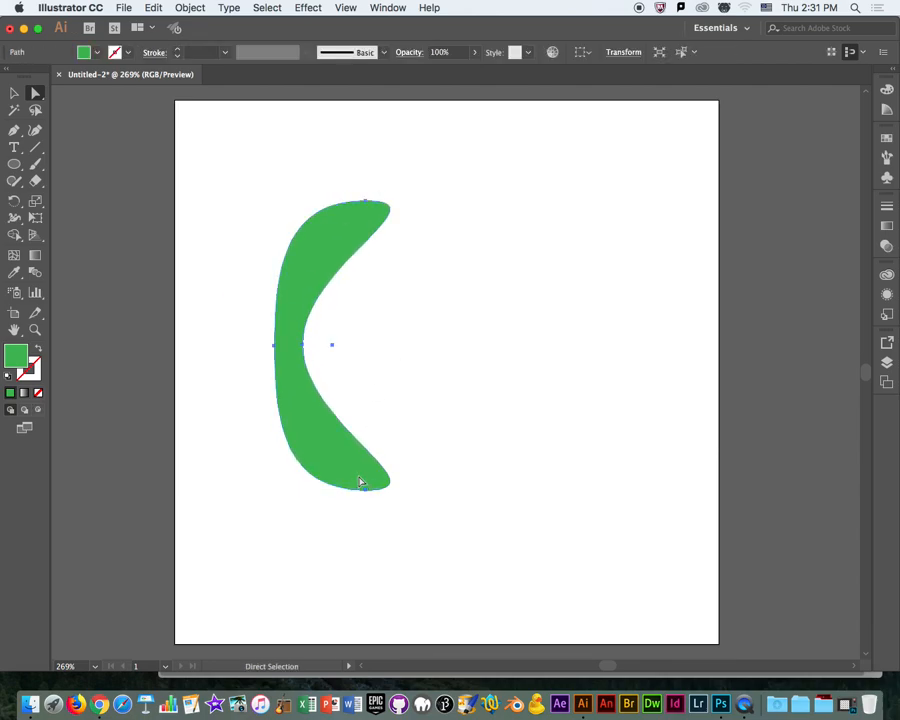
pyautogui.moveTo(366, 497); pyautogui.dragTo(307, 457)
pyautogui.click(437, 263)
pyautogui.moveTo(368, 203); pyautogui.dragTo(296, 239)
pyautogui.click(425, 320)
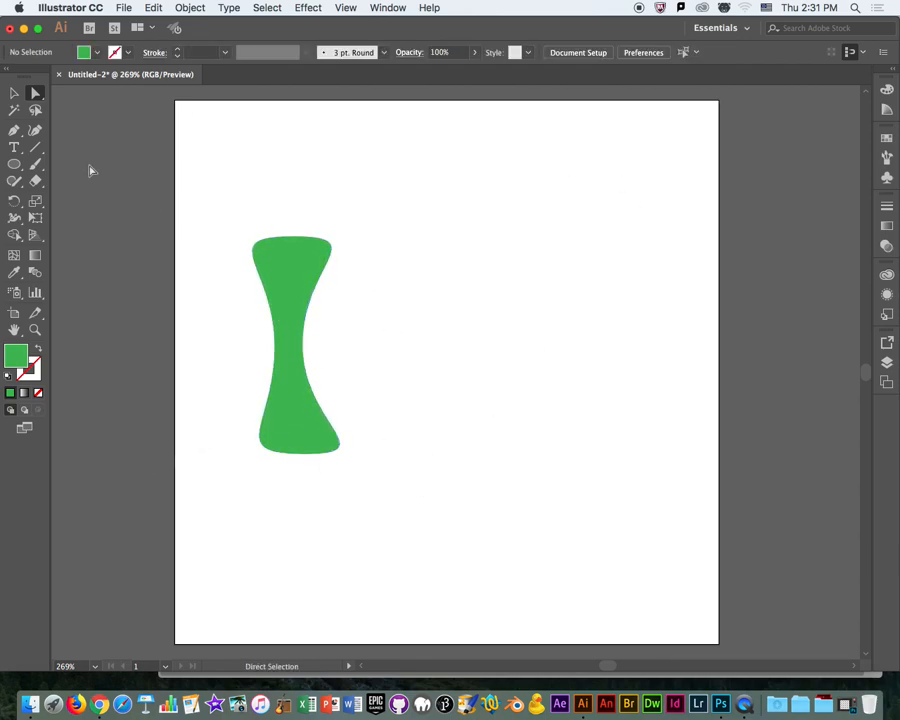
# Adjust the hourglass's anchors so its halves match around a wider waist, and move it to the artboard's upper-left corner.
pyautogui.click(14, 93)
pyautogui.moveTo(276, 306); pyautogui.dragTo(340, 262)
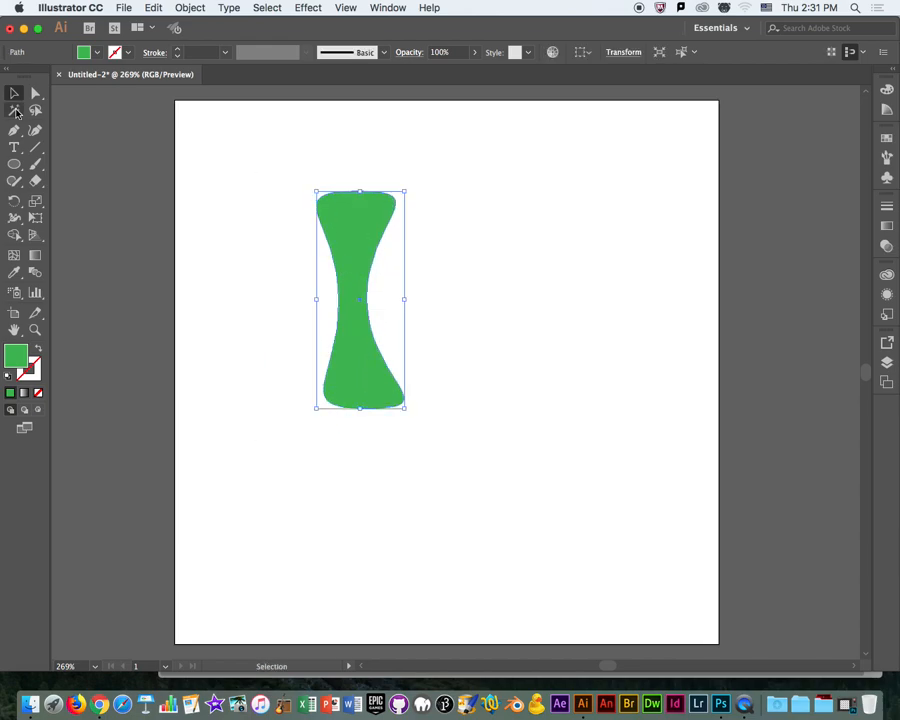
pyautogui.click(35, 93)
pyautogui.moveTo(339, 301); pyautogui.dragTo(398, 301)
pyautogui.click(345, 301)
pyautogui.moveTo(367, 192); pyautogui.dragTo(378, 195)
pyautogui.click(472, 310)
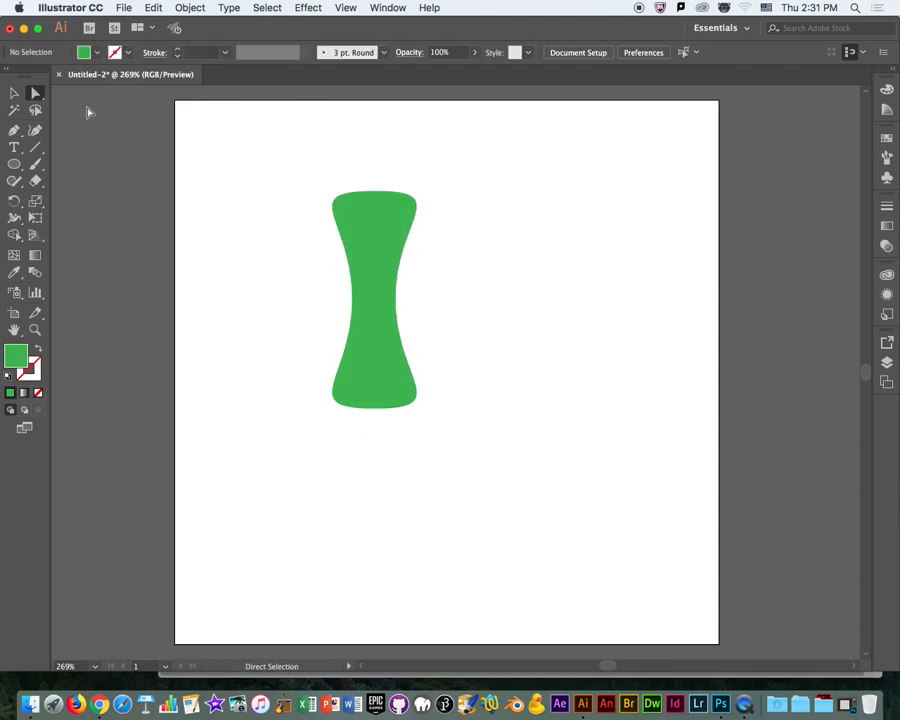
pyautogui.click(14, 93)
pyautogui.moveTo(392, 367); pyautogui.dragTo(273, 301)
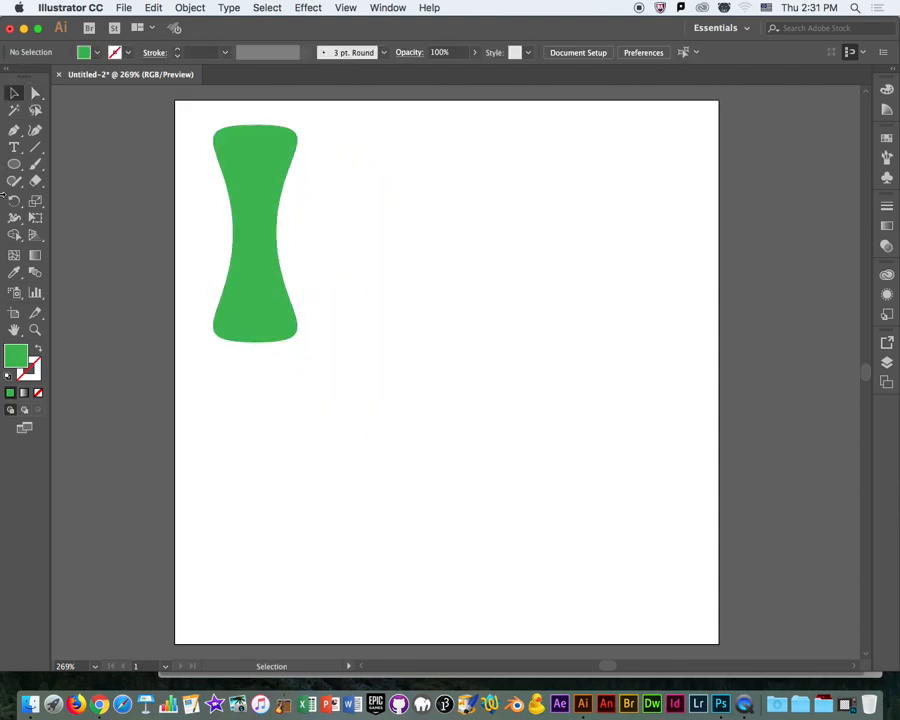
# Activate the Polygon tool.
pyautogui.moveTo(14, 164); pyautogui.dragTo(77, 223)
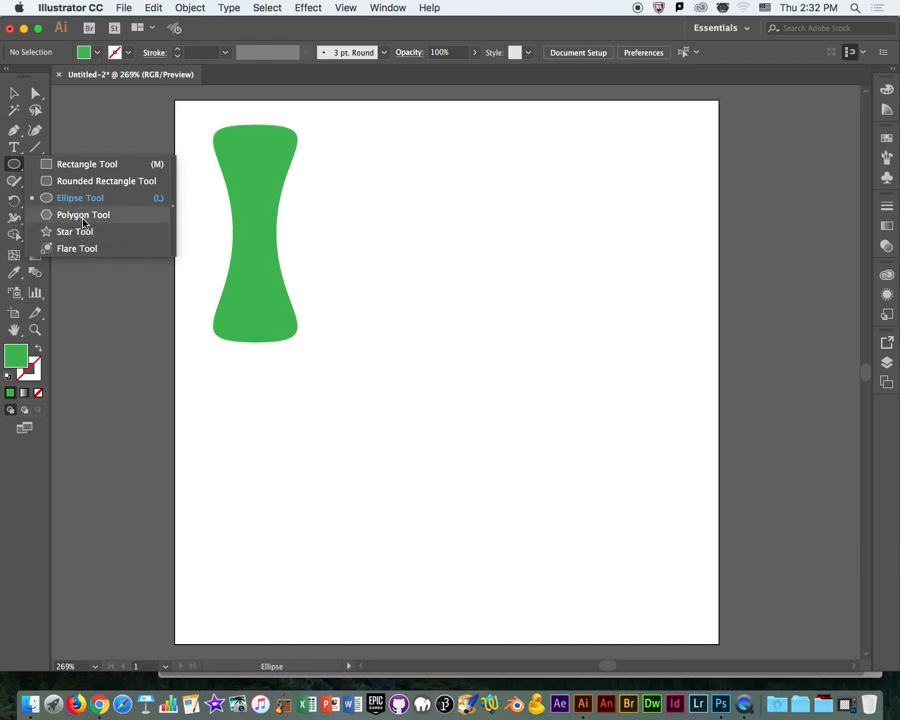
pyautogui.click(86, 222)
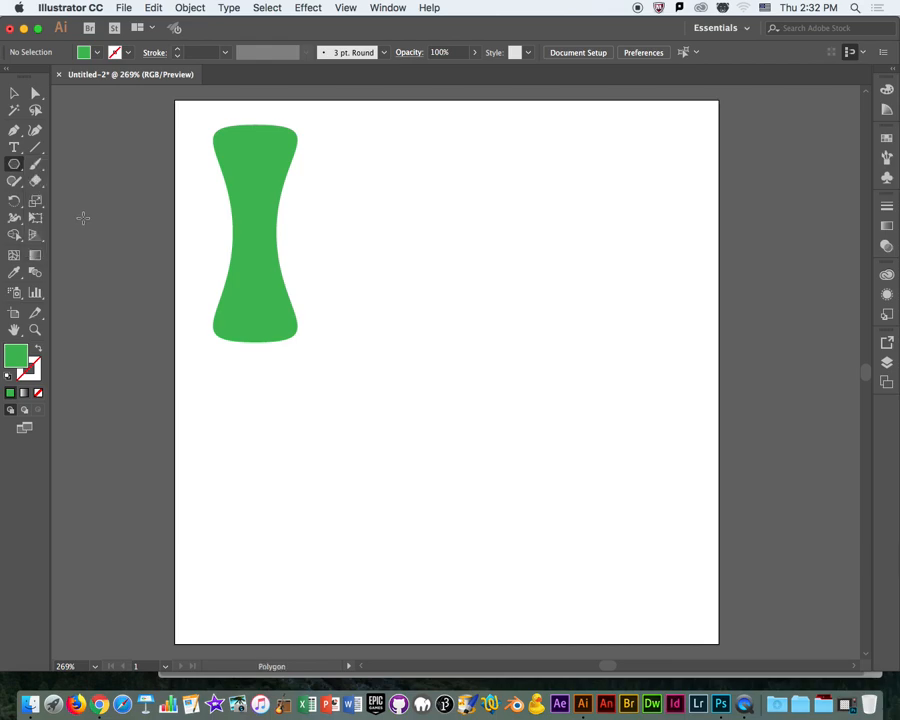
pyautogui.click(449, 309)
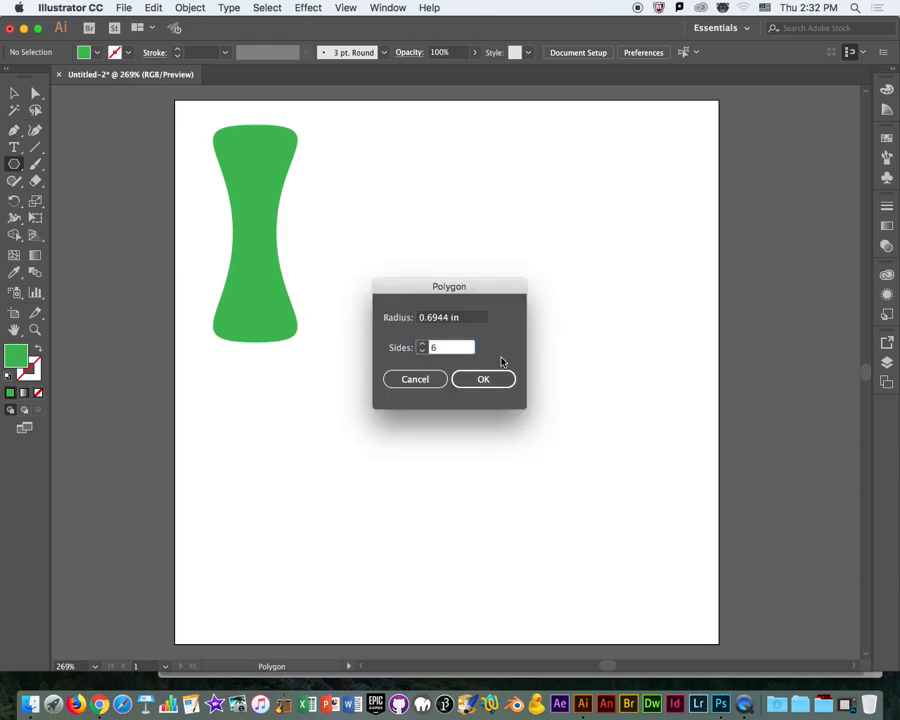
pyautogui.click(483, 380)
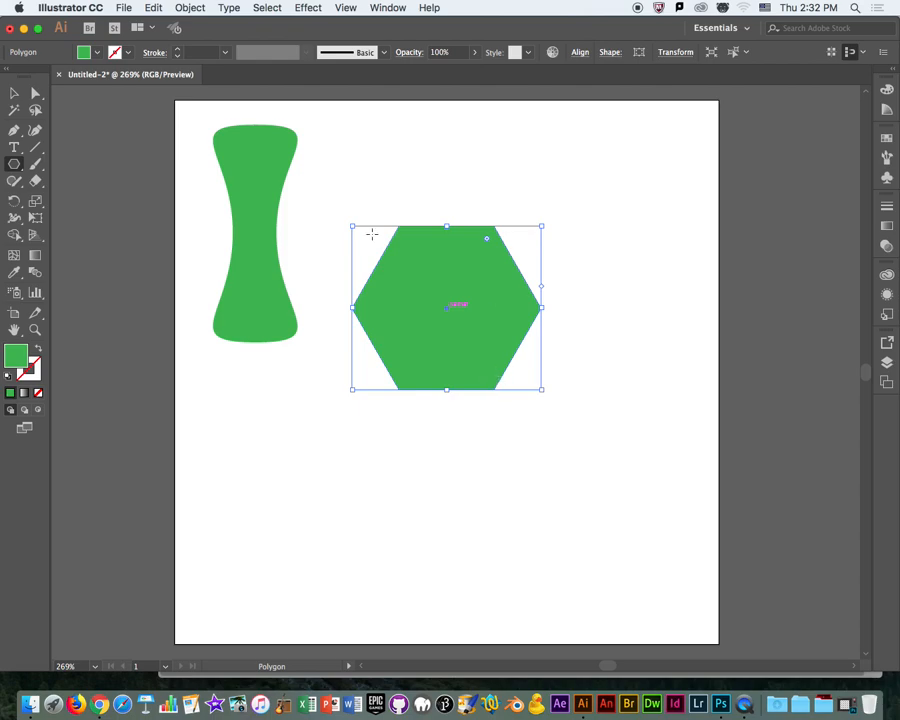
pyautogui.press('super+z')
# Create a three-sided polygon with a 0.6944 in radius to the right of the hourglass.
pyautogui.click(441, 267)
pyautogui.write('3')
pyautogui.click(489, 377)
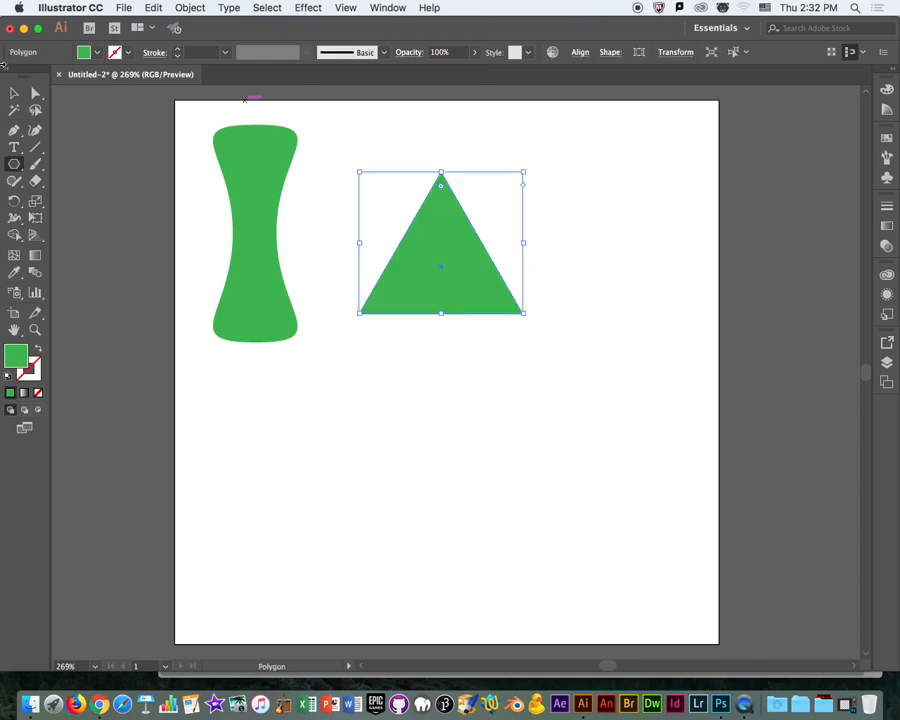
# Move the triangle slightly down and left, and lower its top anchor to about Y 1.36 in to flatten it.
pyautogui.press('v')
pyautogui.moveTo(471, 287); pyautogui.dragTo(453, 314)
pyautogui.press('a')
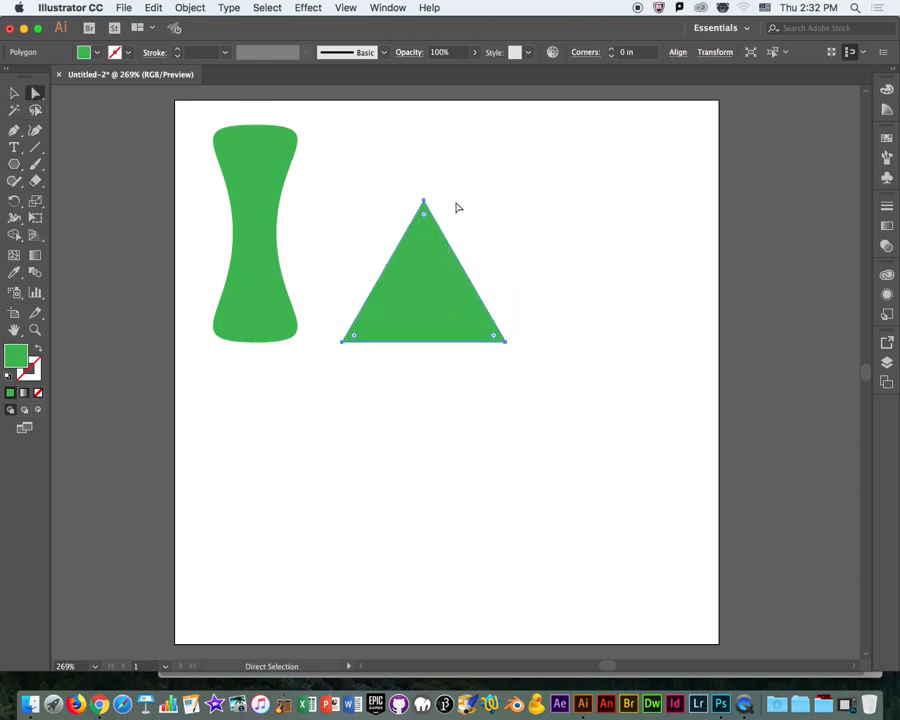
pyautogui.moveTo(424, 203); pyautogui.dragTo(424, 290)
# Rotate the flattened triangle 90° clockwise to point right, and place it just right of the hourglass.
pyautogui.click(14, 92)
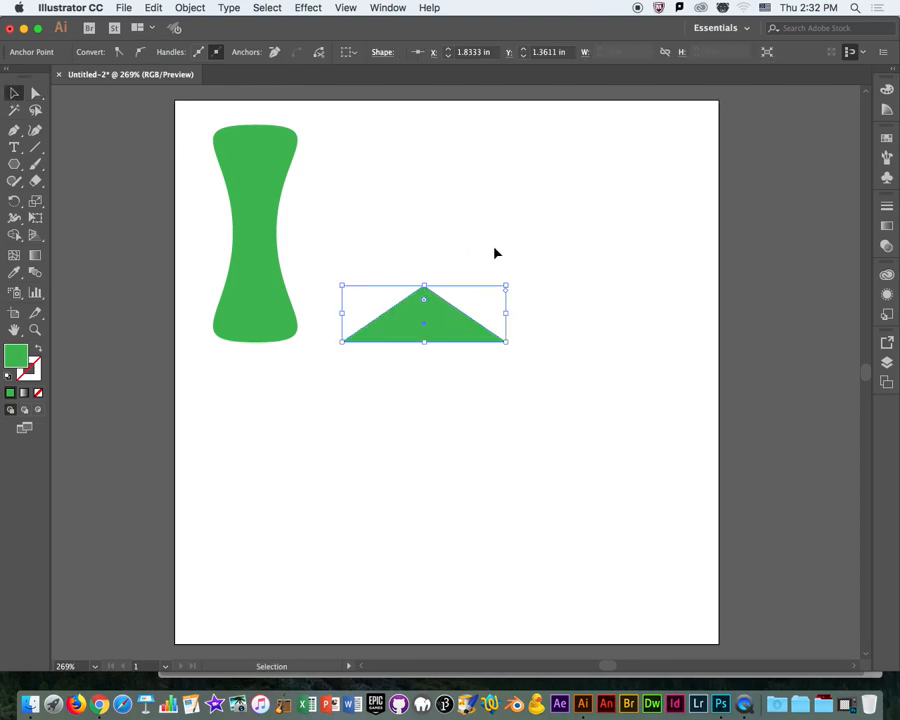
pyautogui.click(504, 248)
pyautogui.moveTo(462, 331); pyautogui.dragTo(349, 268)
pyautogui.click(544, 317)
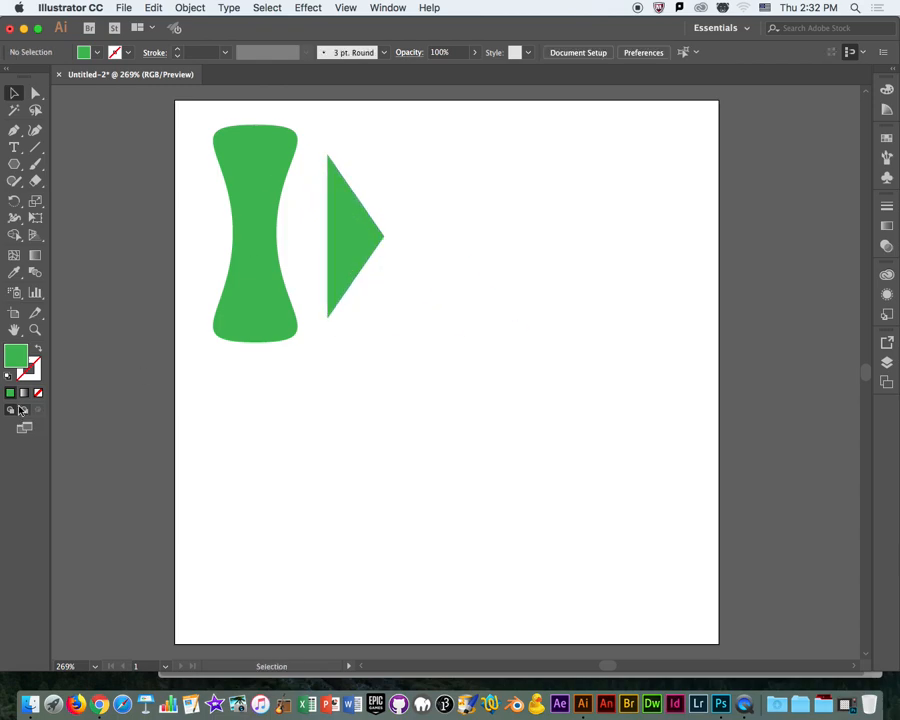
# Draw a rounded square to the right of the triangle and increase the rounding of all its corners.
pyautogui.click(13, 166)
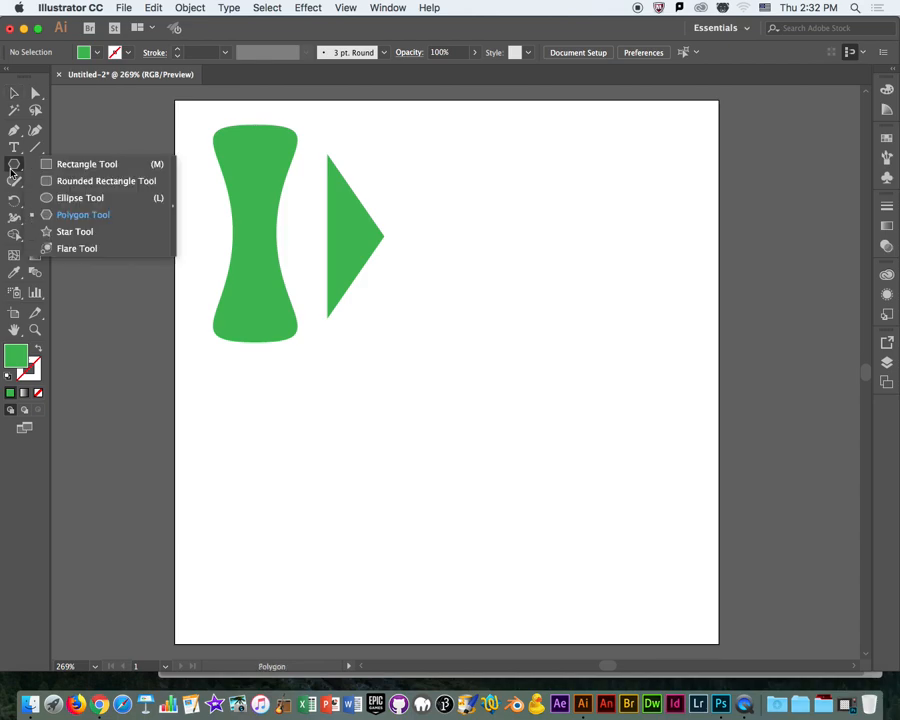
pyautogui.click(60, 180)
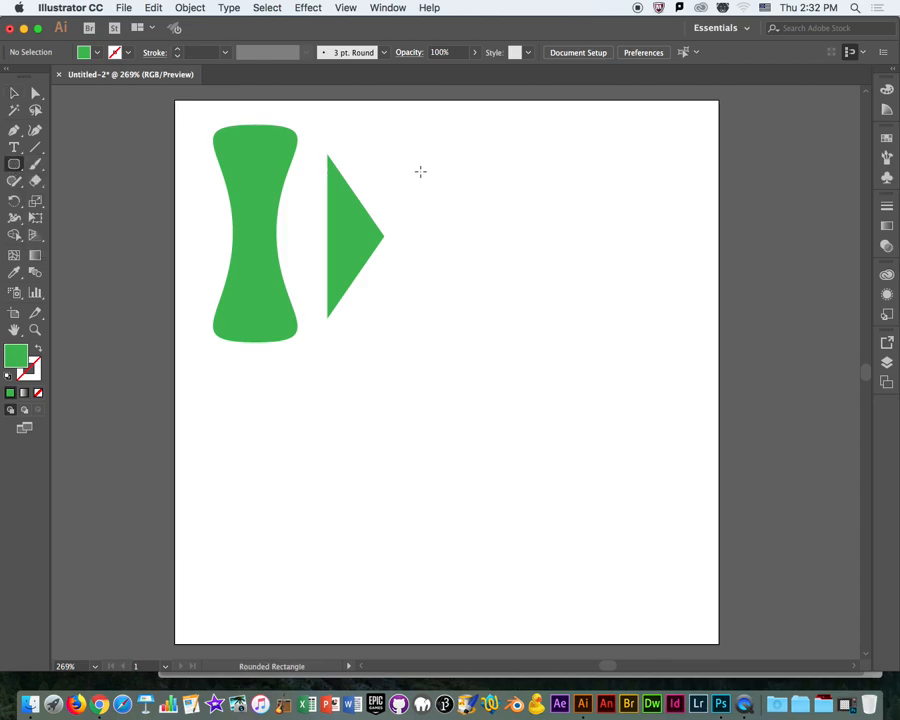
pyautogui.moveTo(424, 155); pyautogui.dragTo(592, 322)
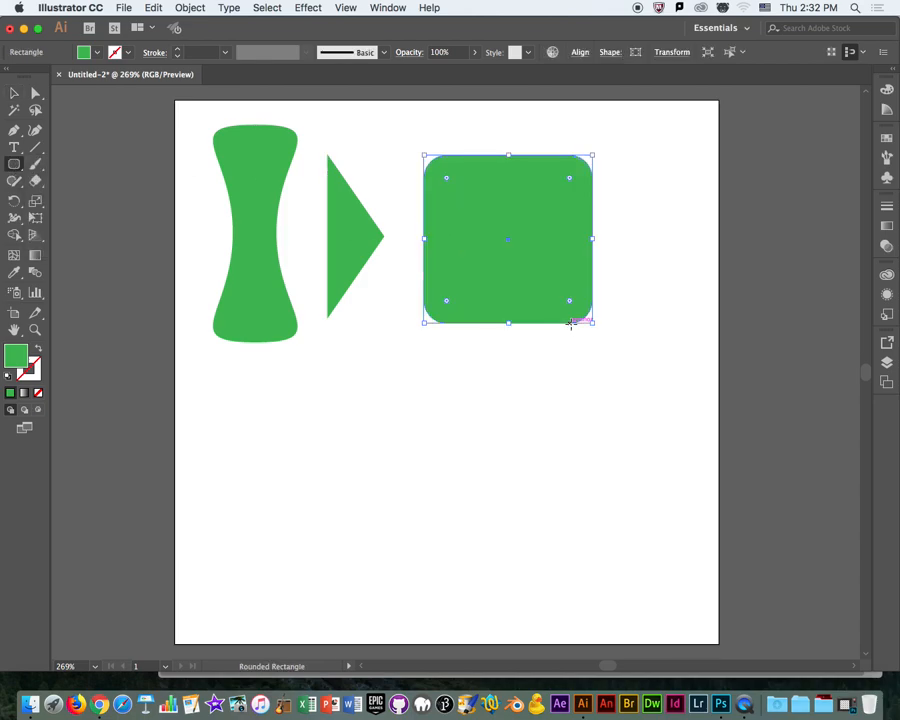
pyautogui.click(12, 96)
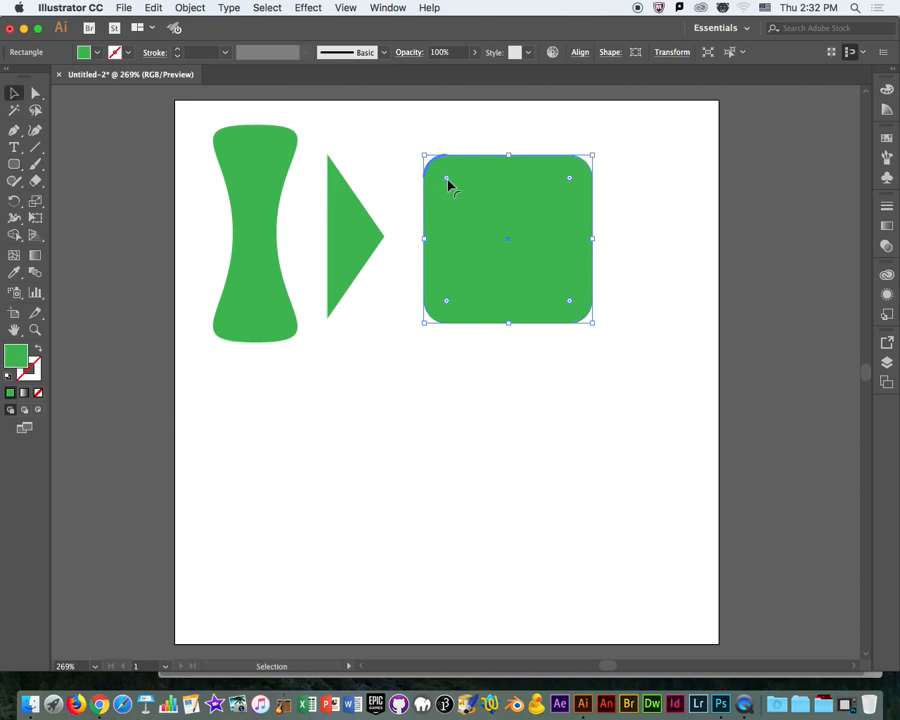
pyautogui.moveTo(447, 182); pyautogui.dragTo(466, 211)
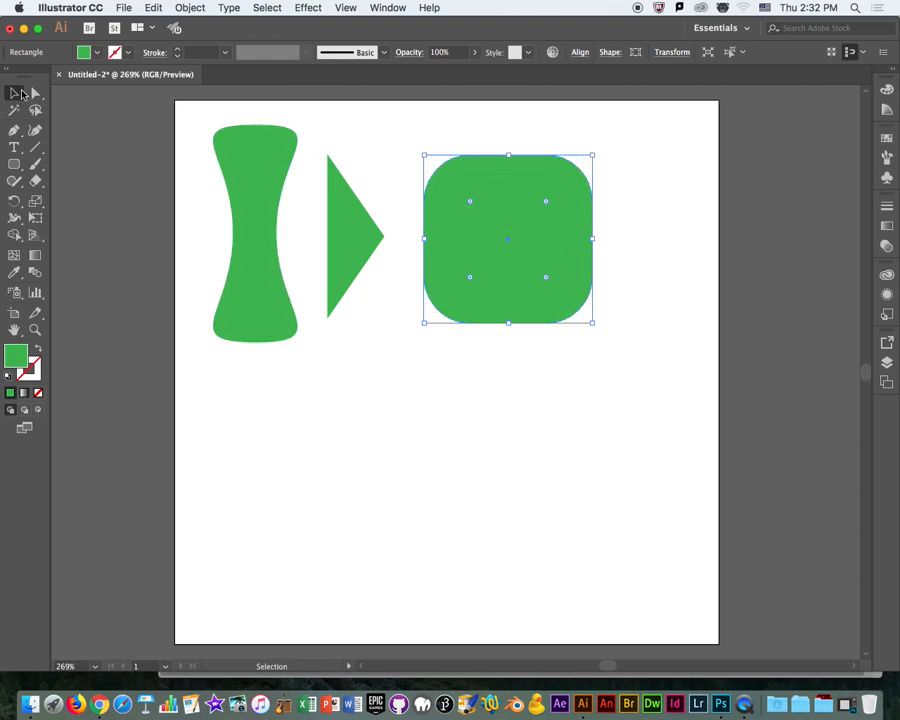
# Move the rounded square slightly left, closer to the triangle, and deselect it.
pyautogui.click(322, 140)
pyautogui.moveTo(570, 238)
pyautogui.mouseDown()
pyautogui.moveTo(550, 233)
pyautogui.moveTo(560, 241)
pyautogui.mouseUp()
pyautogui.click(668, 205)
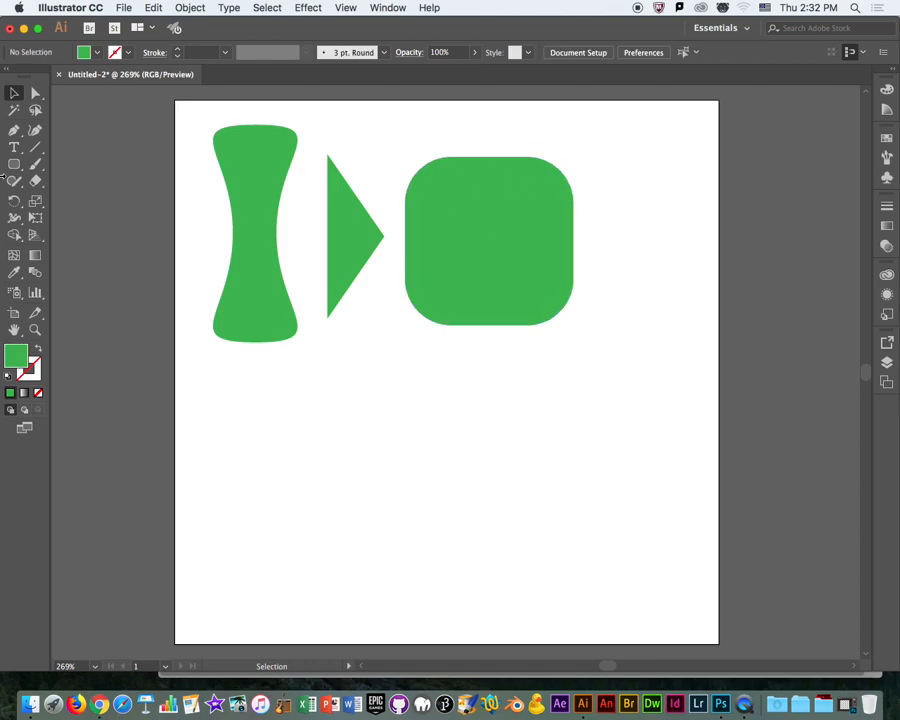
# Draw a tall, narrow rectangle to the right of the rounded square.
pyautogui.click(14, 164)
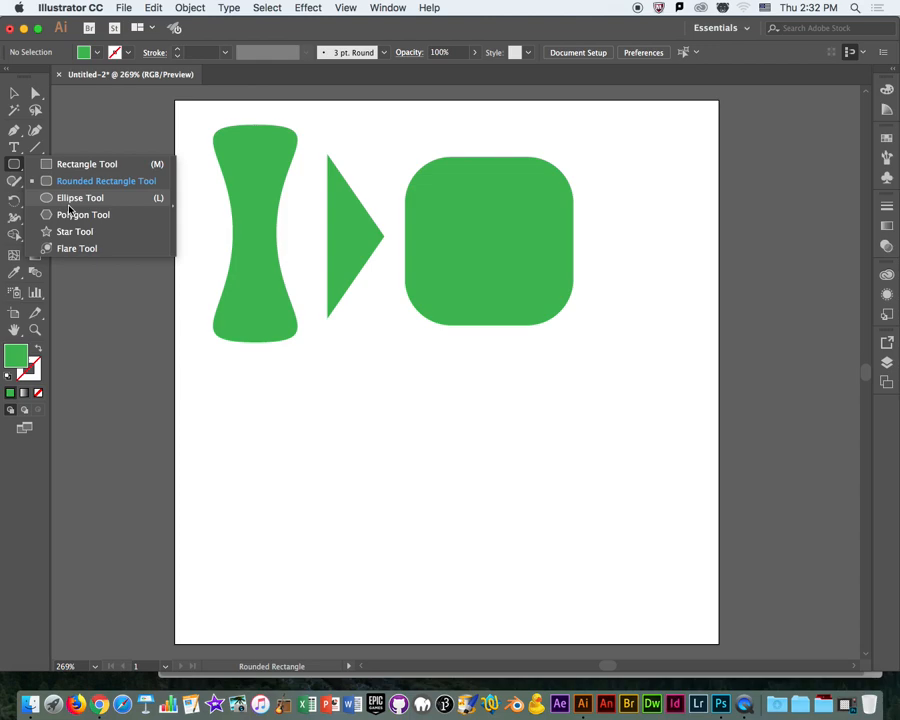
pyautogui.click(76, 165)
pyautogui.moveTo(594, 130); pyautogui.dragTo(680, 358)
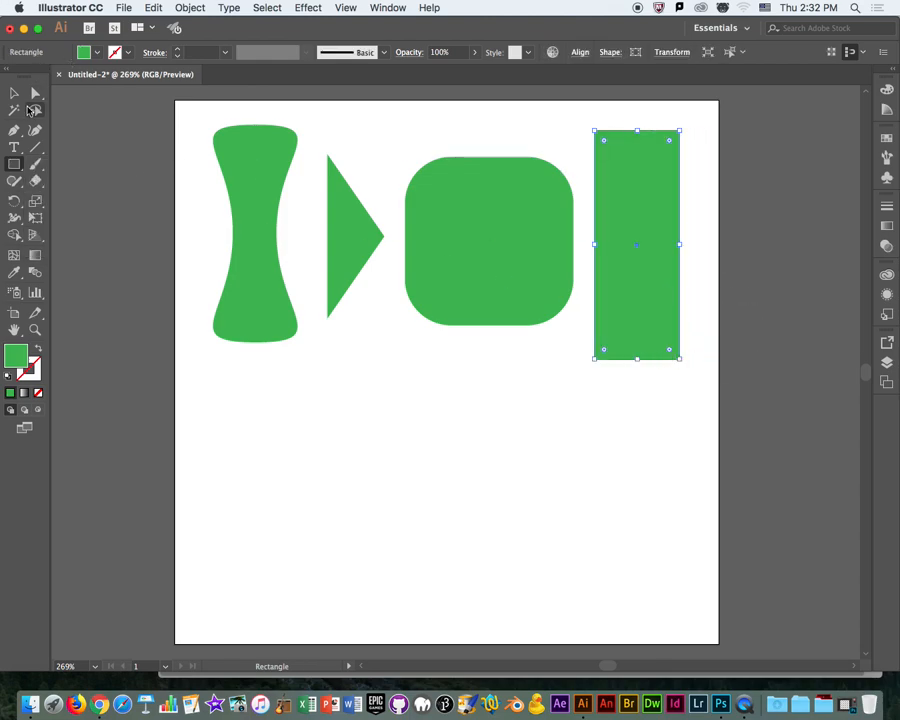
# Nudge the rectangle, rounded square and triangle slightly upward to line them up in the row.
pyautogui.click(12, 97)
pyautogui.click(447, 486)
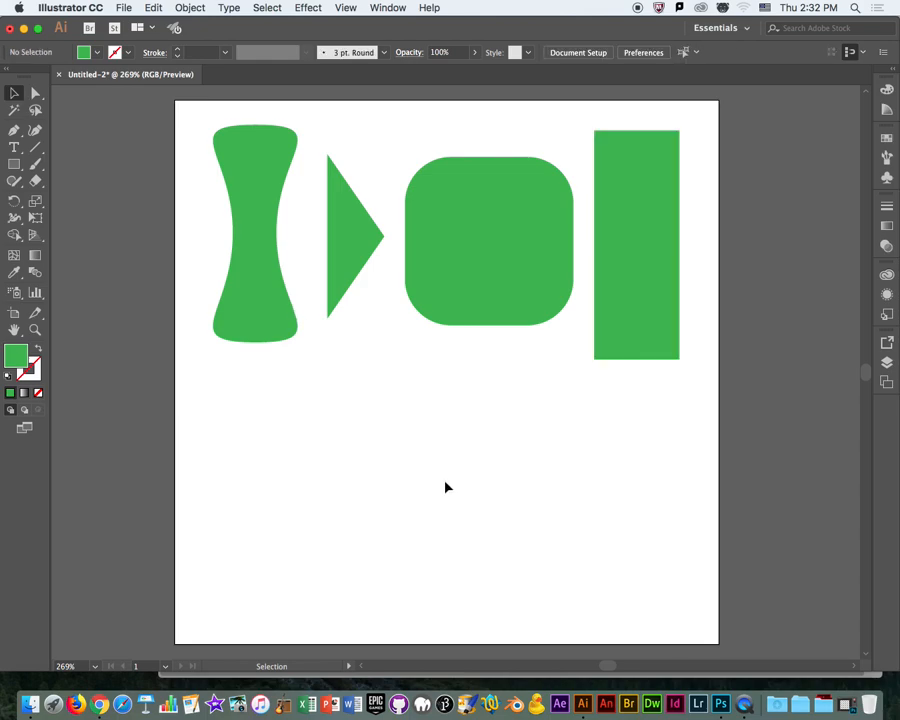
pyautogui.moveTo(535, 241)
pyautogui.mouseDown()
pyautogui.moveTo(544, 287)
pyautogui.moveTo(529, 241)
pyautogui.mouseUp()
pyautogui.click(645, 333)
pyautogui.moveTo(644, 332); pyautogui.dragTo(644, 328)
pyautogui.click(586, 331)
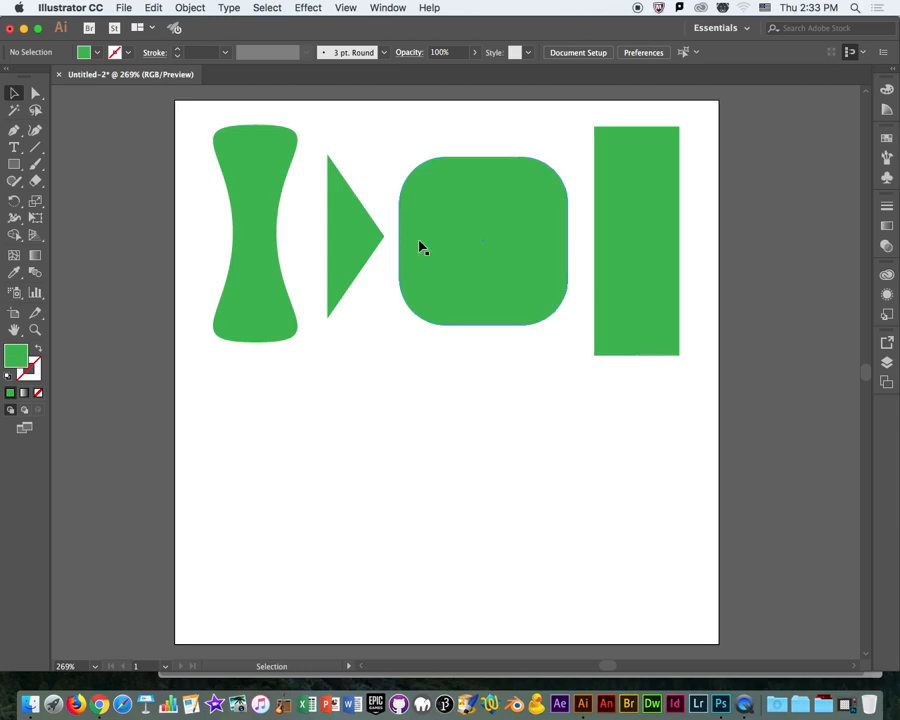
pyautogui.moveTo(524, 276); pyautogui.dragTo(490, 300)
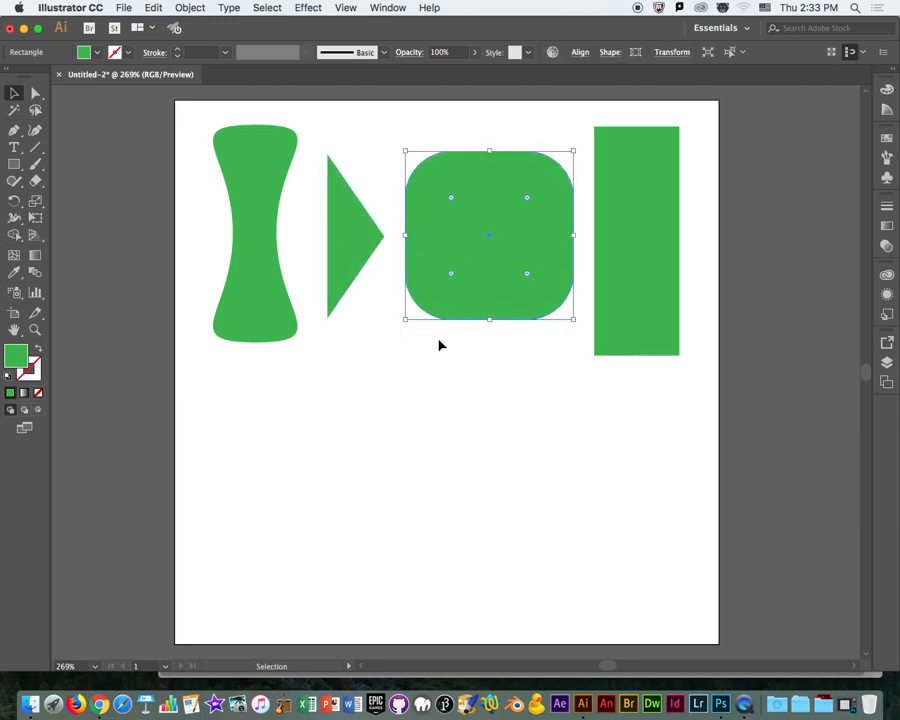
pyautogui.click(439, 341)
pyautogui.moveTo(348, 265); pyautogui.dragTo(342, 262)
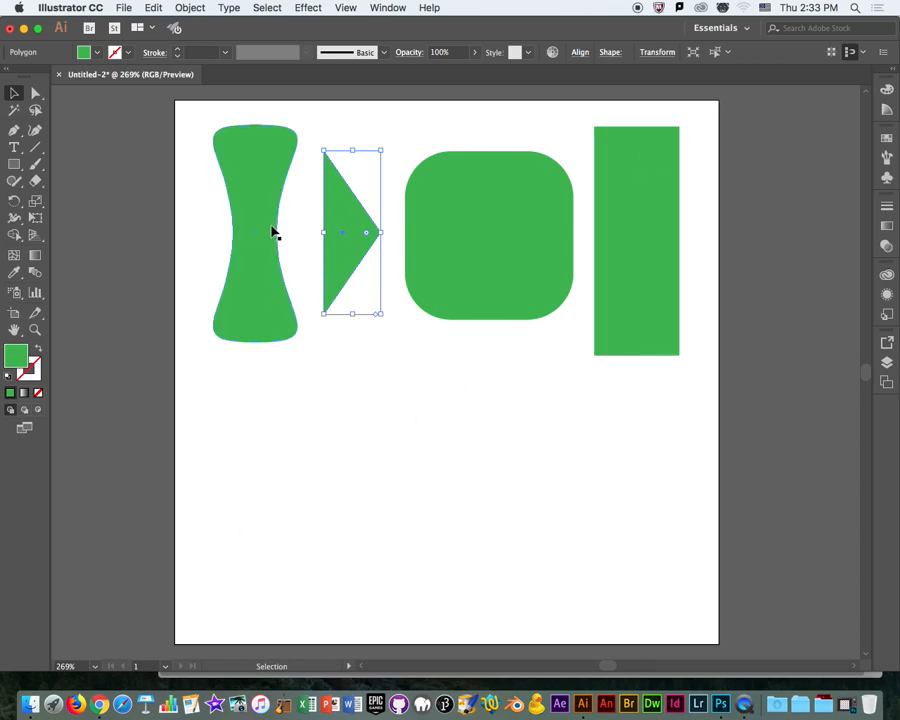
# Move the triangle onto the rounded square, enlarge it past the square's top and bottom edges, and align the square with it.
pyautogui.moveTo(358, 262); pyautogui.dragTo(490, 299)
pyautogui.moveTo(528, 171); pyautogui.dragTo(560, 124)
pyautogui.moveTo(498, 268); pyautogui.dragTo(490, 273)
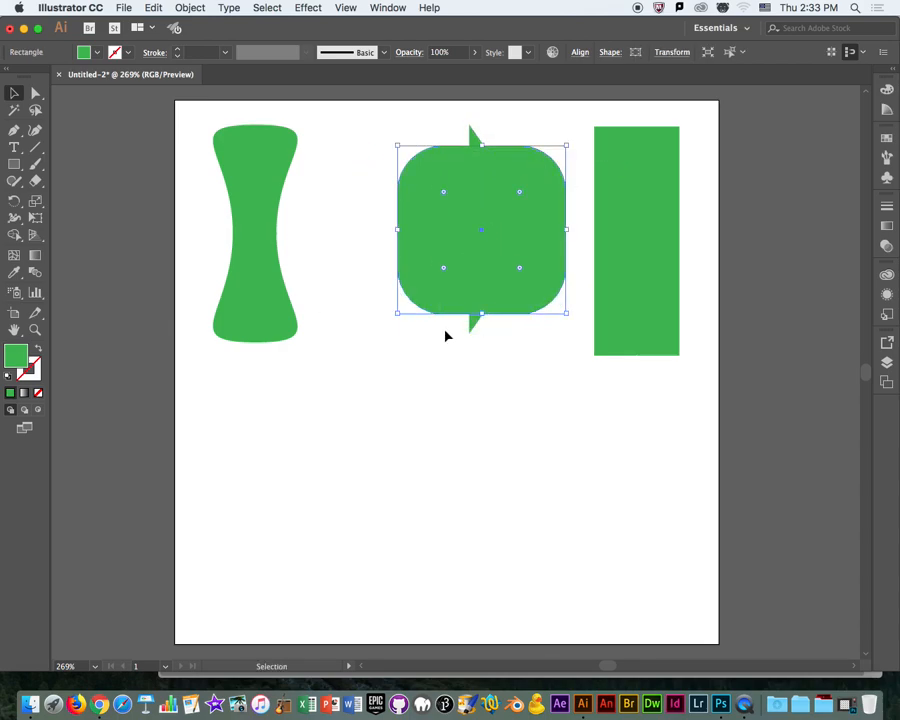
# Fill the triangle with black and bring it to the front of the rounded square.
pyautogui.click(472, 326)
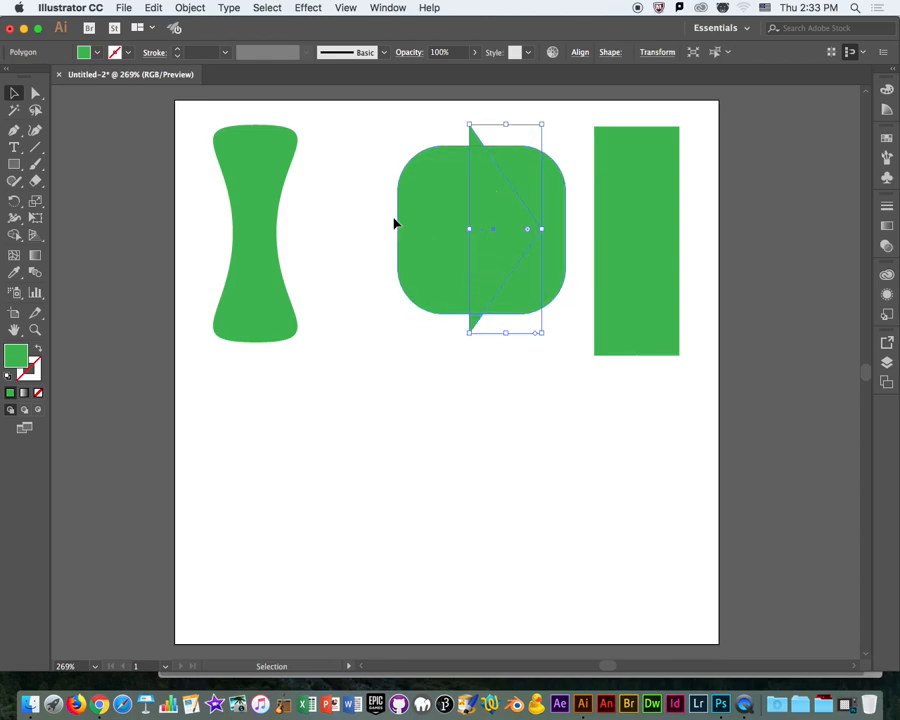
pyautogui.click(96, 53)
pyautogui.click(39, 77)
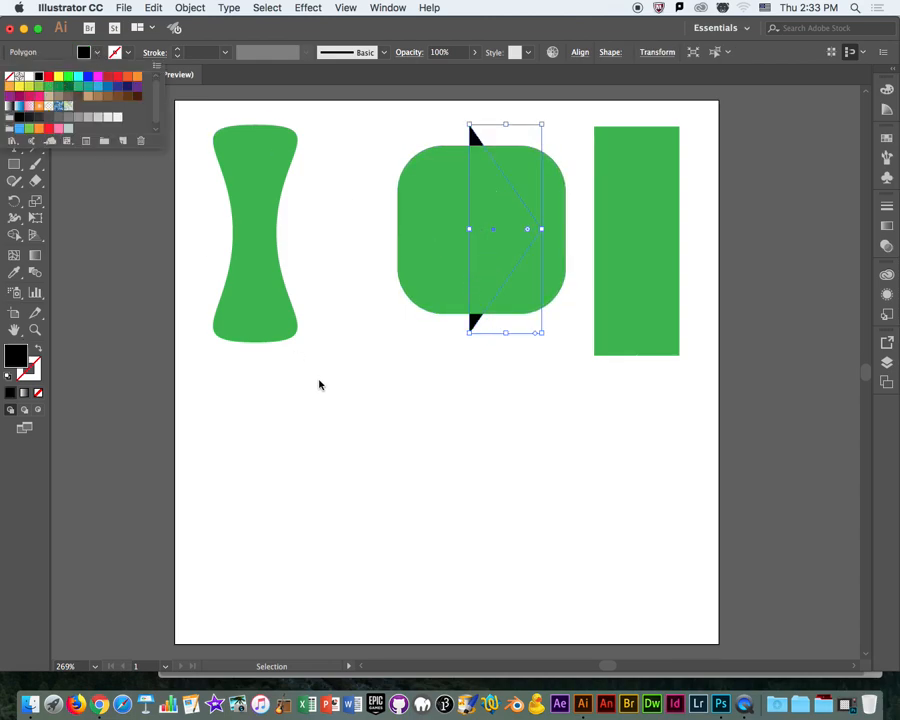
pyautogui.rightClick(474, 319)
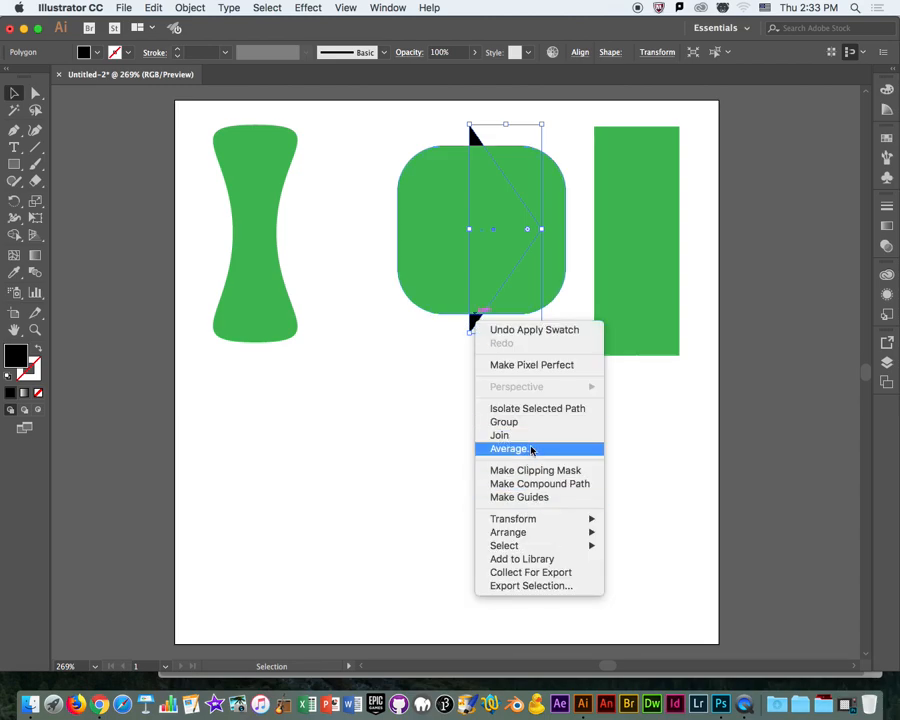
pyautogui.moveTo(590, 534)
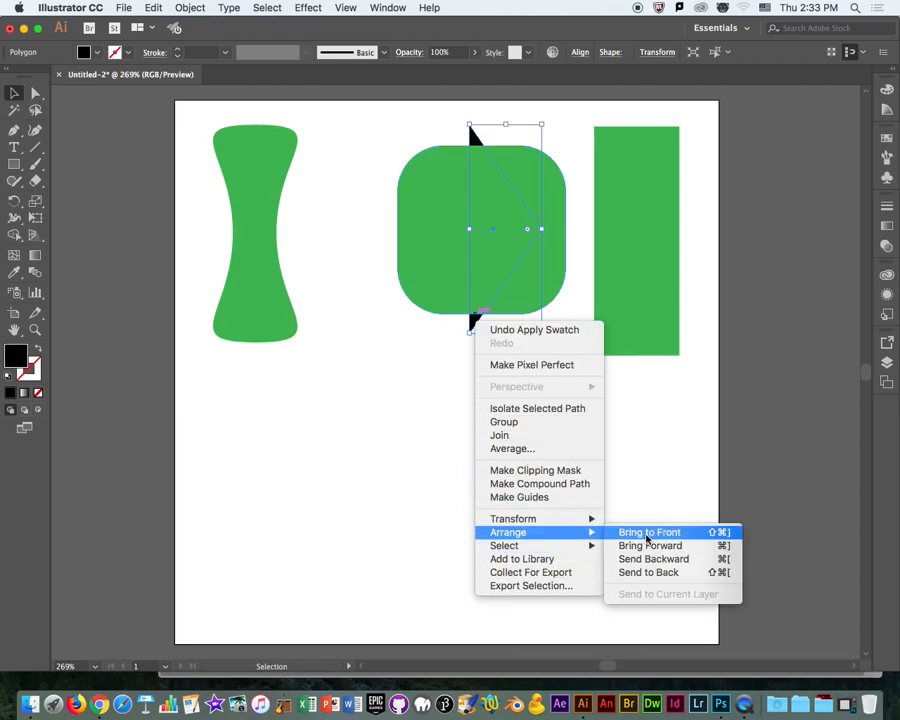
pyautogui.click(645, 533)
pyautogui.click(367, 371)
# Move the triangle and rounded square together down to the middle of the artboard.
pyautogui.moveTo(494, 291); pyautogui.dragTo(477, 284)
pyautogui.moveTo(350, 388); pyautogui.dragTo(523, 330)
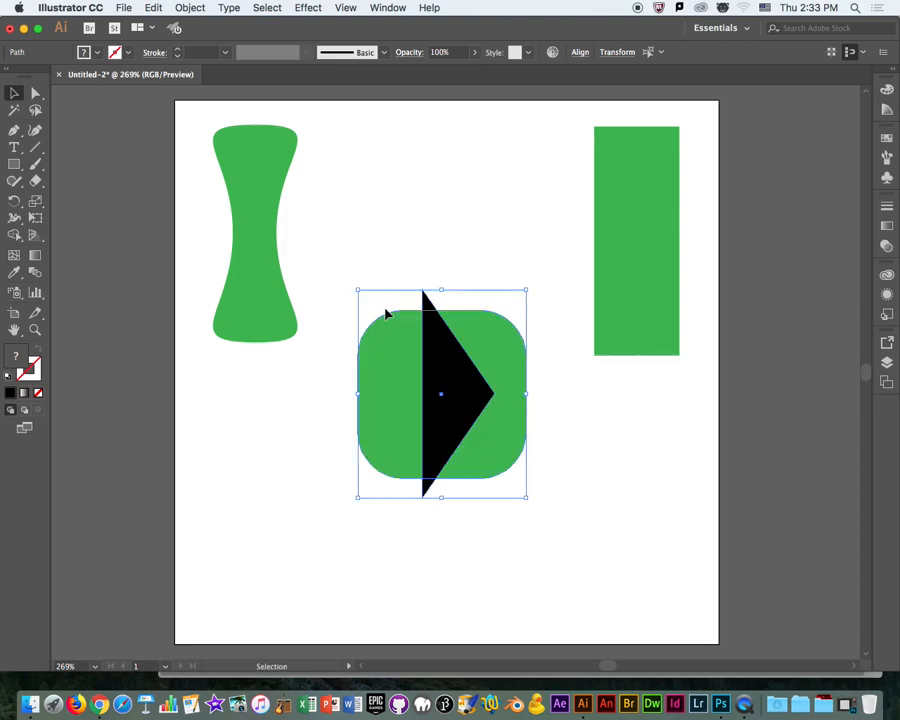
pyautogui.click(467, 199)
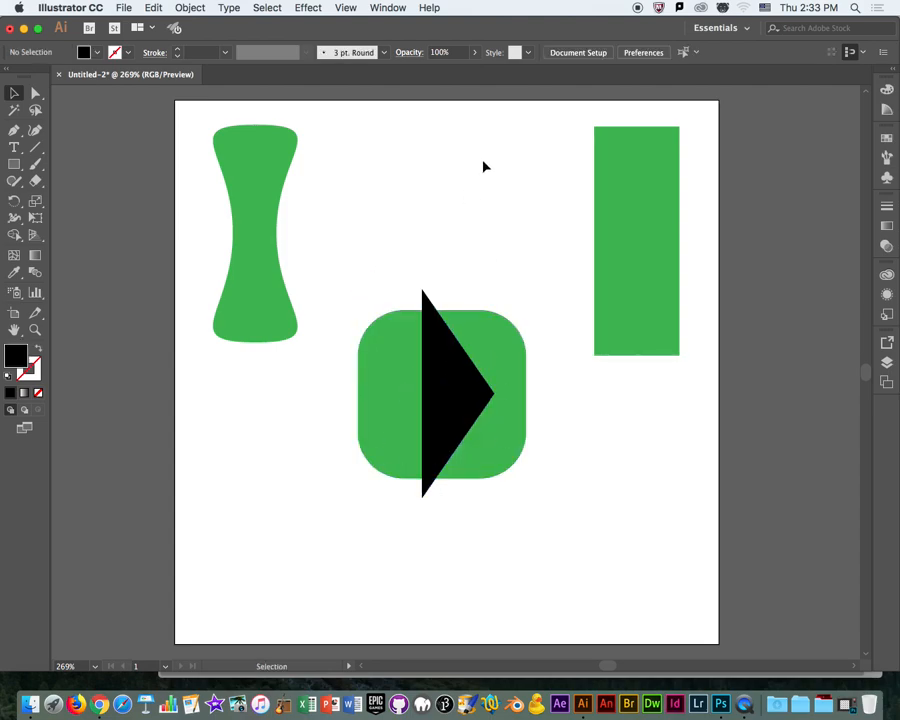
# Subtract the black triangle from the rounded square with Pathfinder's Minus Front.
pyautogui.click(396, 7)
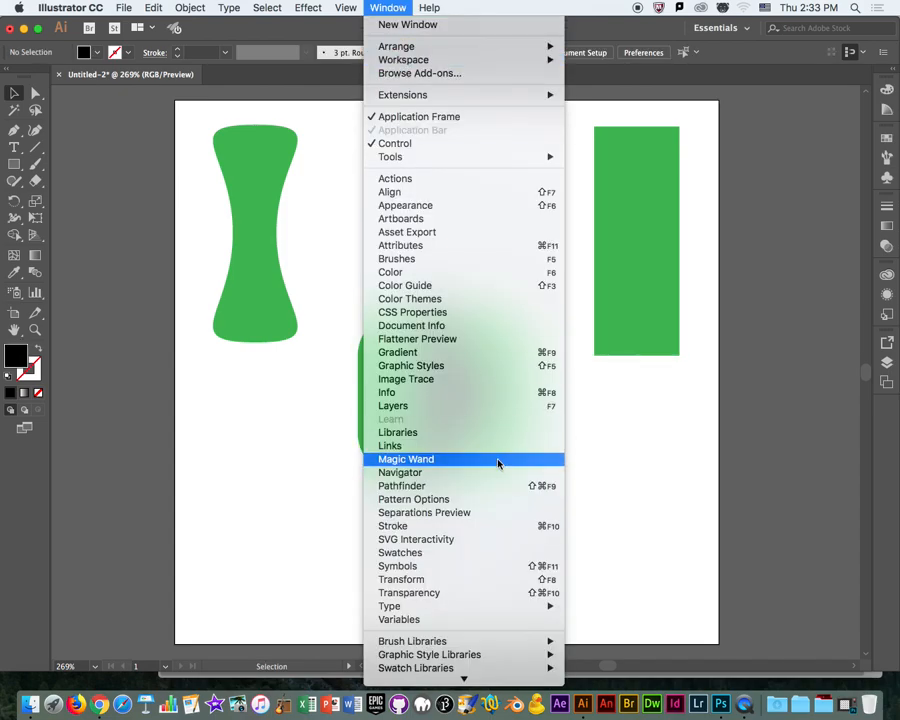
pyautogui.click(408, 487)
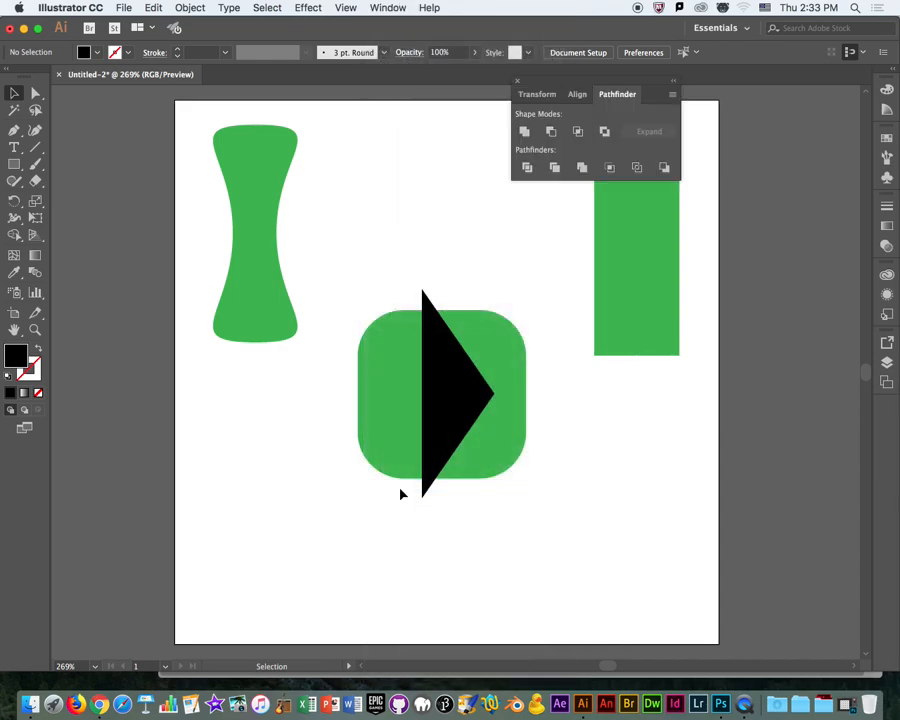
pyautogui.click(440, 353)
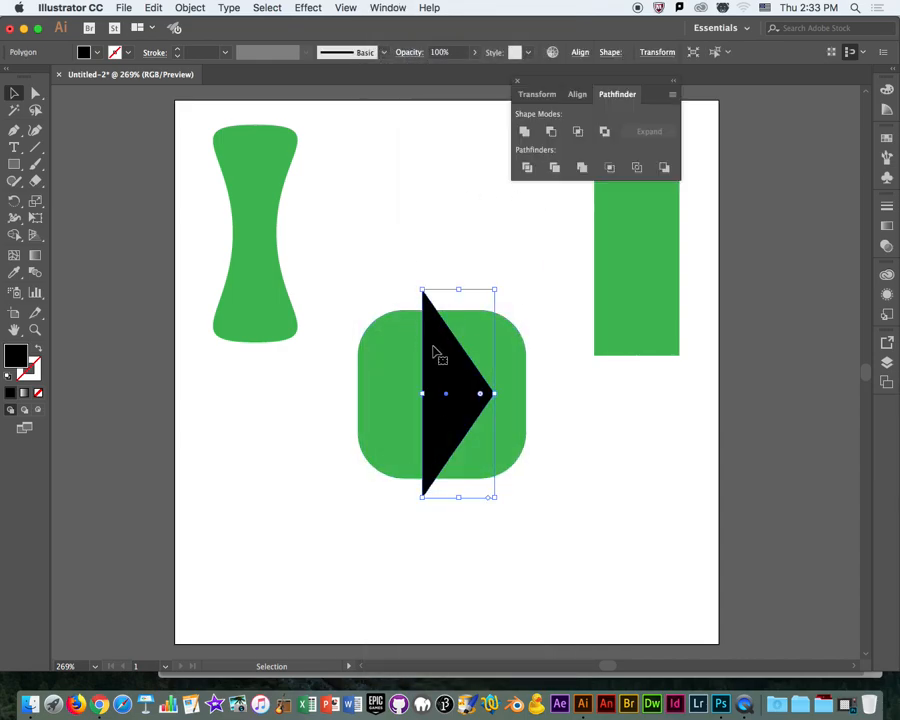
pyautogui.click(380, 349)
pyautogui.moveTo(337, 260); pyautogui.dragTo(538, 549)
pyautogui.moveTo(596, 560); pyautogui.dragTo(510, 538)
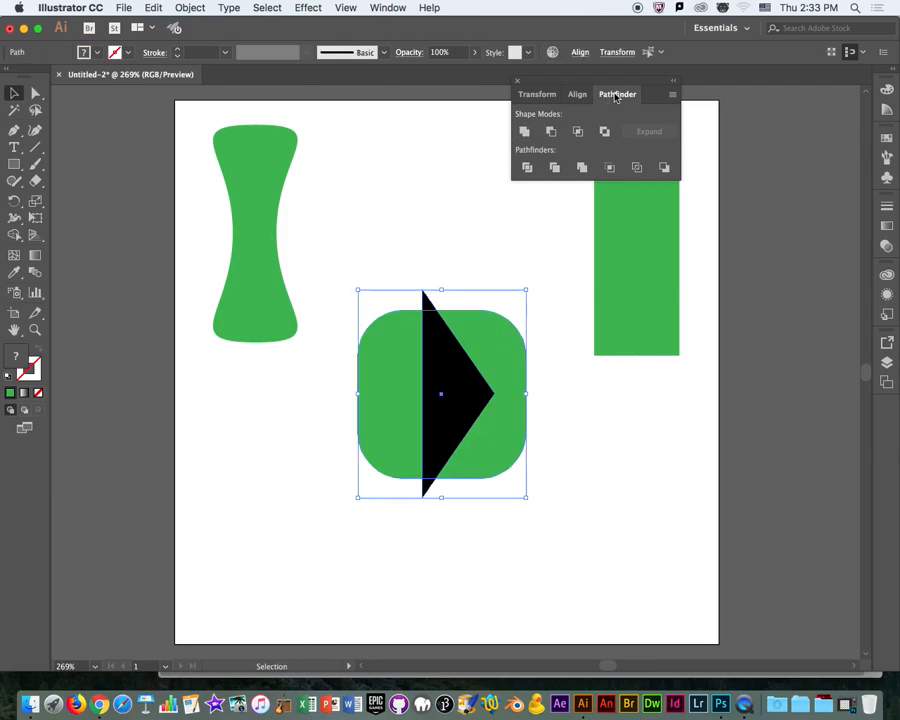
pyautogui.click(517, 81)
pyautogui.click(345, 7)
pyautogui.moveTo(385, 7)
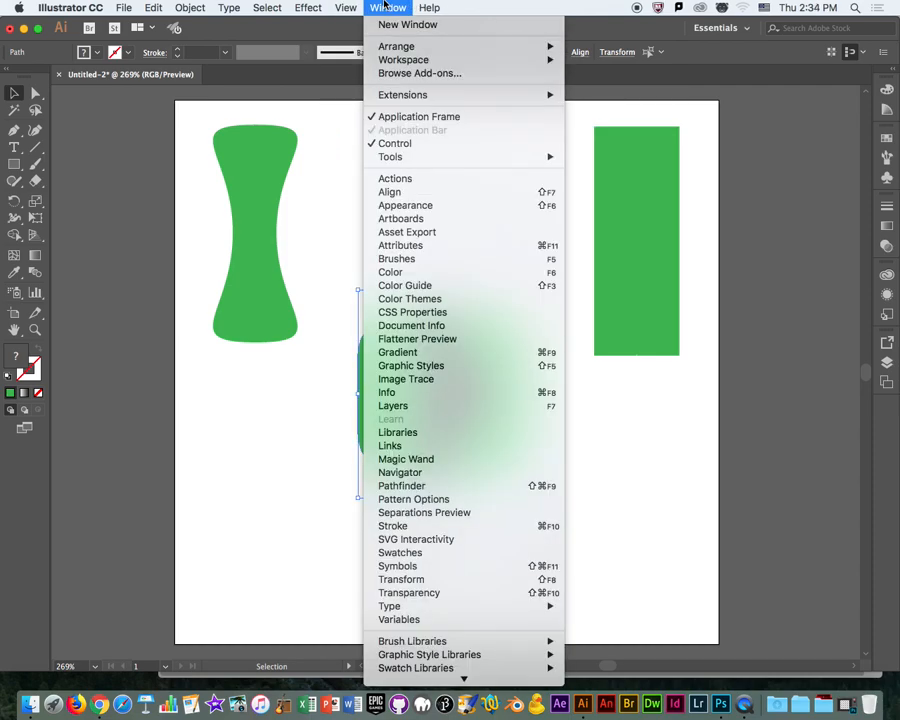
pyautogui.click(419, 486)
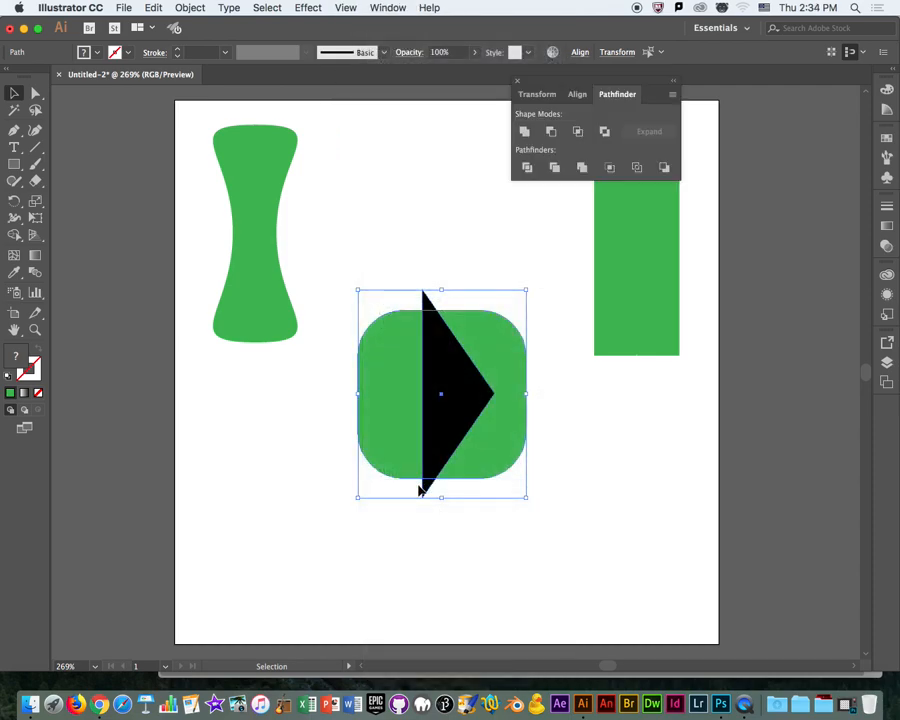
pyautogui.click(551, 137)
pyautogui.click(440, 249)
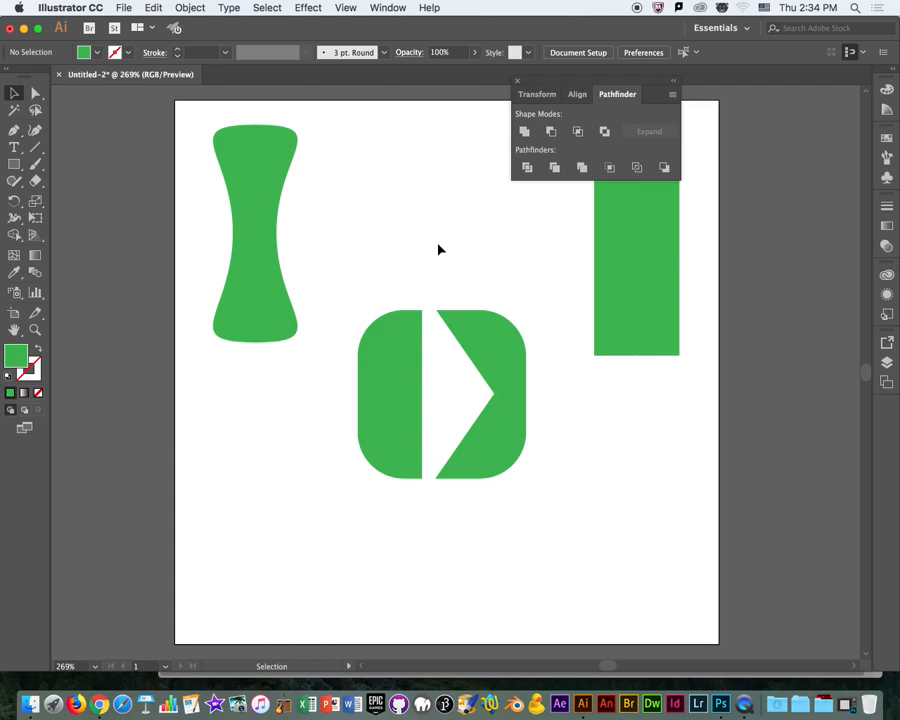
# Move the cut rounded square up beside the hourglass, just to its right.
pyautogui.moveTo(398, 422); pyautogui.dragTo(358, 283)
pyautogui.click(496, 324)
pyautogui.moveTo(470, 312)
pyautogui.mouseDown()
pyautogui.moveTo(498, 422)
pyautogui.moveTo(508, 275)
pyautogui.moveTo(478, 296)
pyautogui.mouseUp()
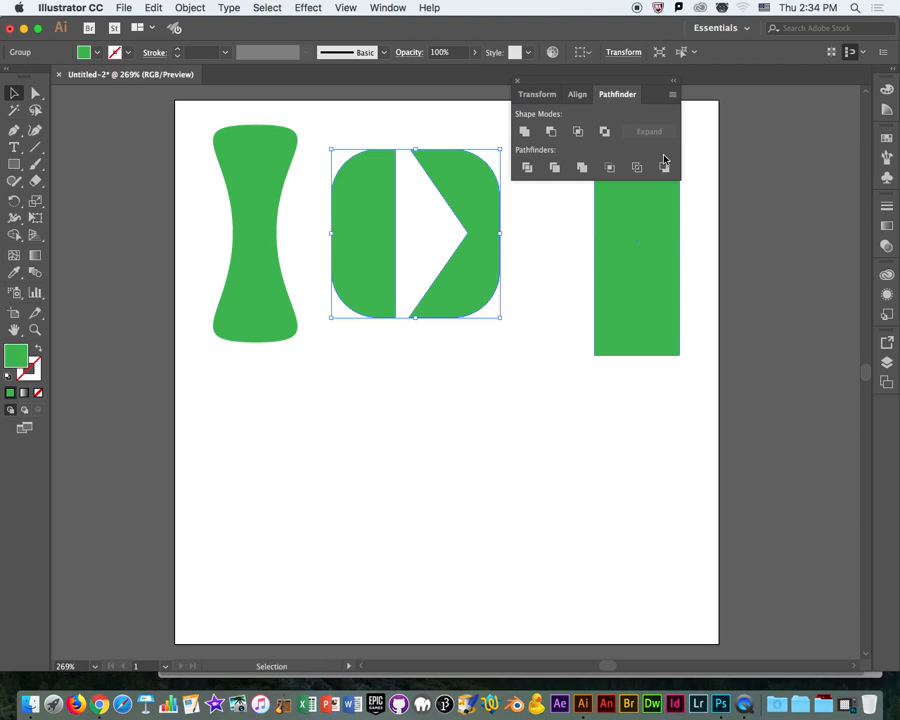
# Move the tall rectangle to the lower part of the artboard and overlap the hourglass with its left side.
pyautogui.moveTo(588, 84); pyautogui.dragTo(736, 107)
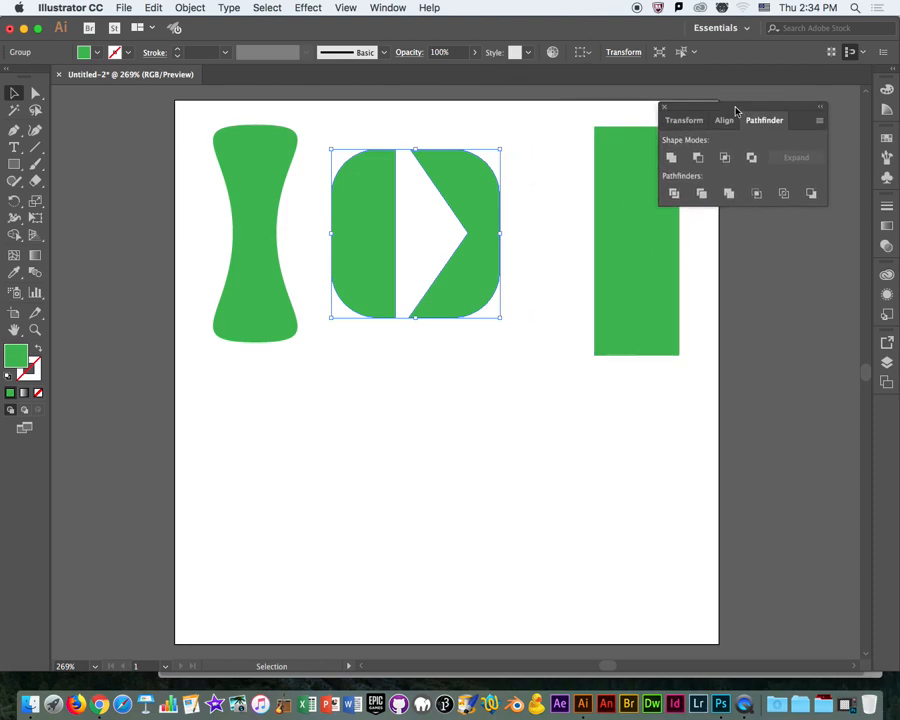
pyautogui.moveTo(643, 330); pyautogui.dragTo(532, 537)
pyautogui.moveTo(230, 305); pyautogui.dragTo(464, 518)
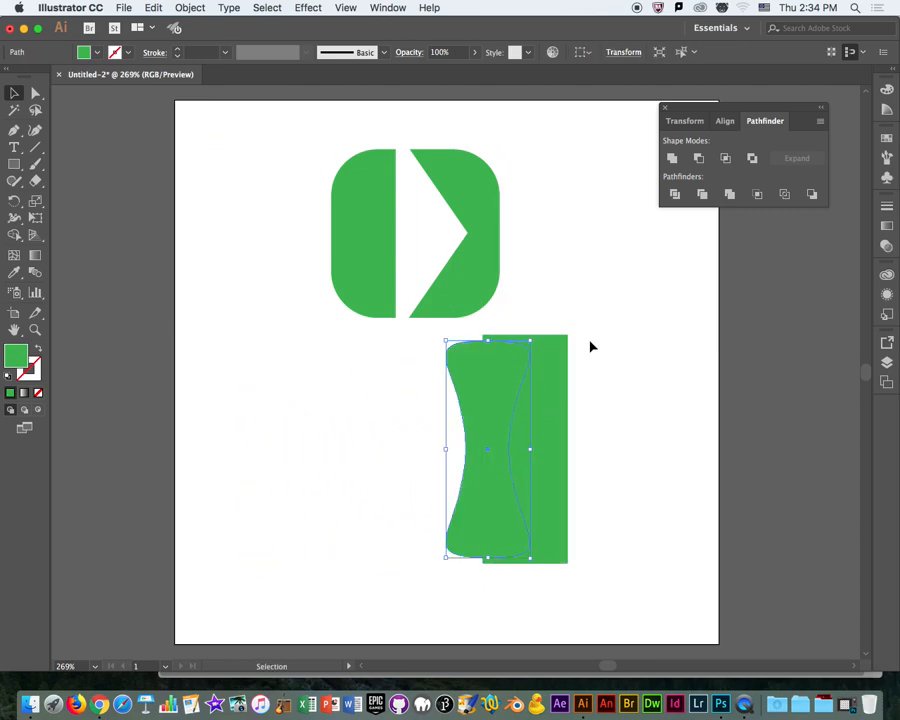
# Fill the hourglass with black and bring it to the front of the rectangle.
pyautogui.rightClick(470, 385)
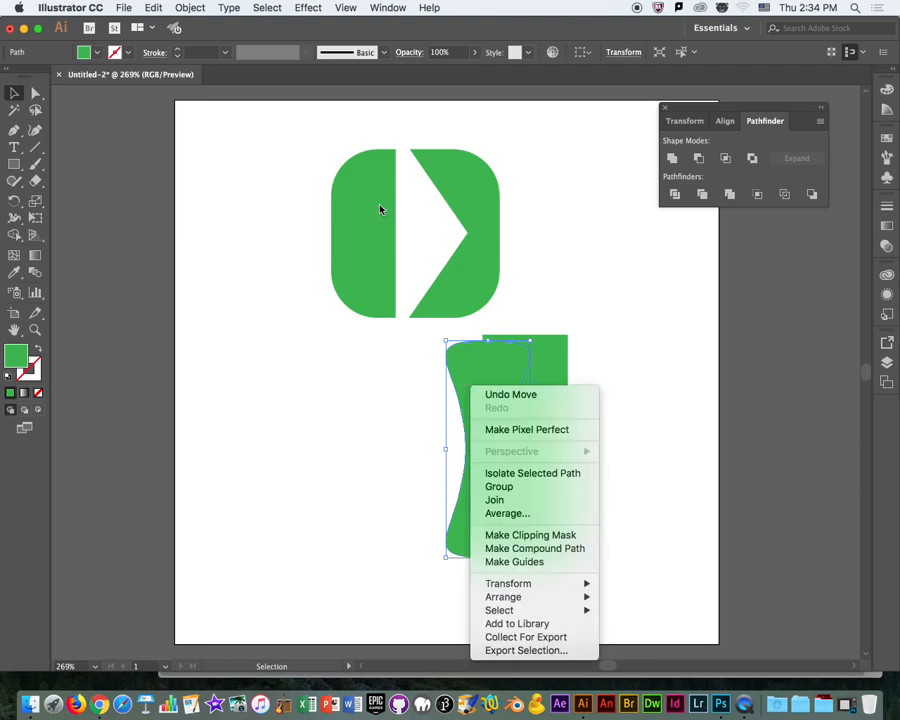
pyautogui.click(92, 55)
pyautogui.click(97, 52)
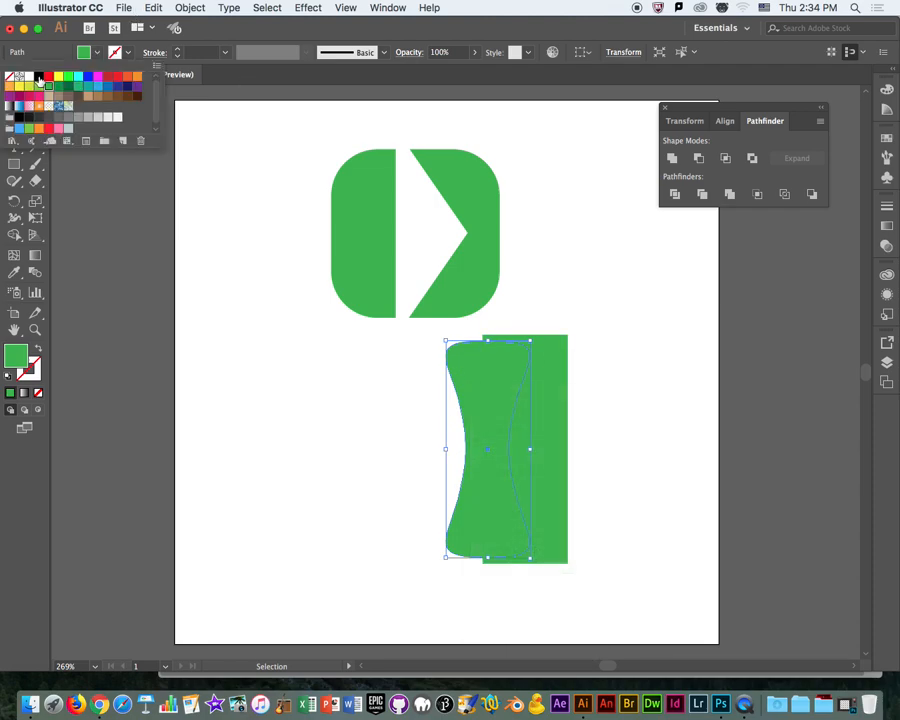
pyautogui.click(38, 78)
pyautogui.rightClick(462, 380)
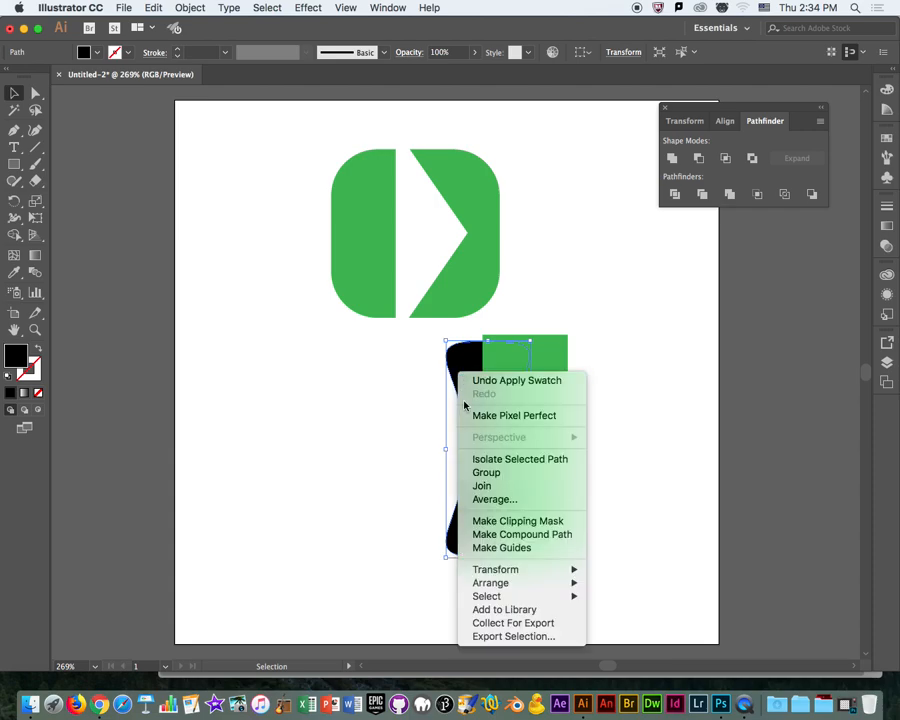
pyautogui.moveTo(520, 588)
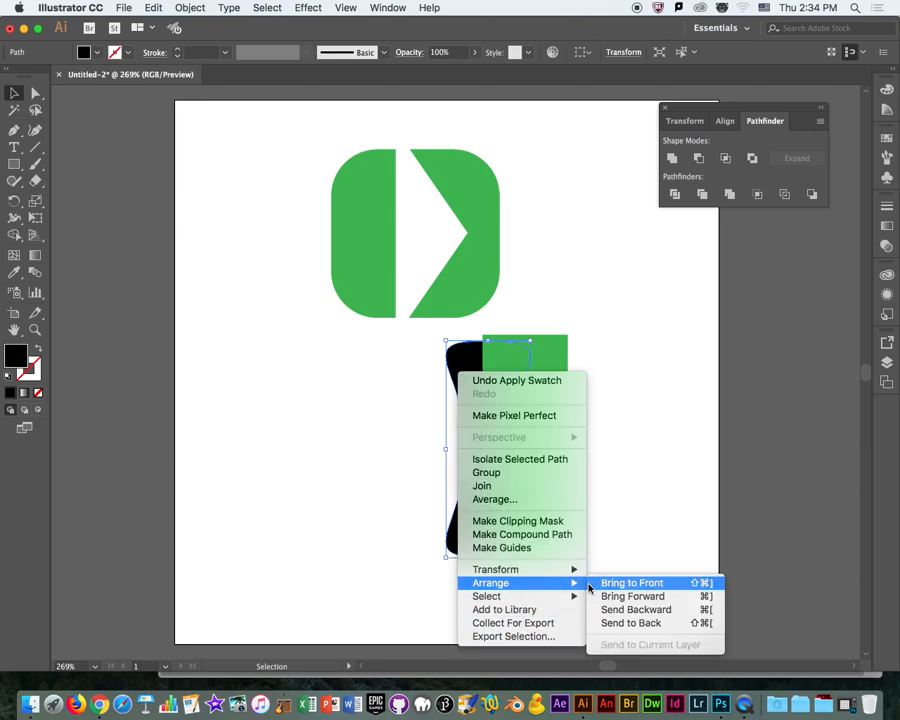
pyautogui.click(630, 583)
pyautogui.click(641, 339)
# Subtract the black hourglass from the rectangle with Minus Front and place the result just right of the cut rounded square.
pyautogui.moveTo(639, 376); pyautogui.dragTo(490, 535)
pyautogui.click(698, 158)
pyautogui.click(642, 348)
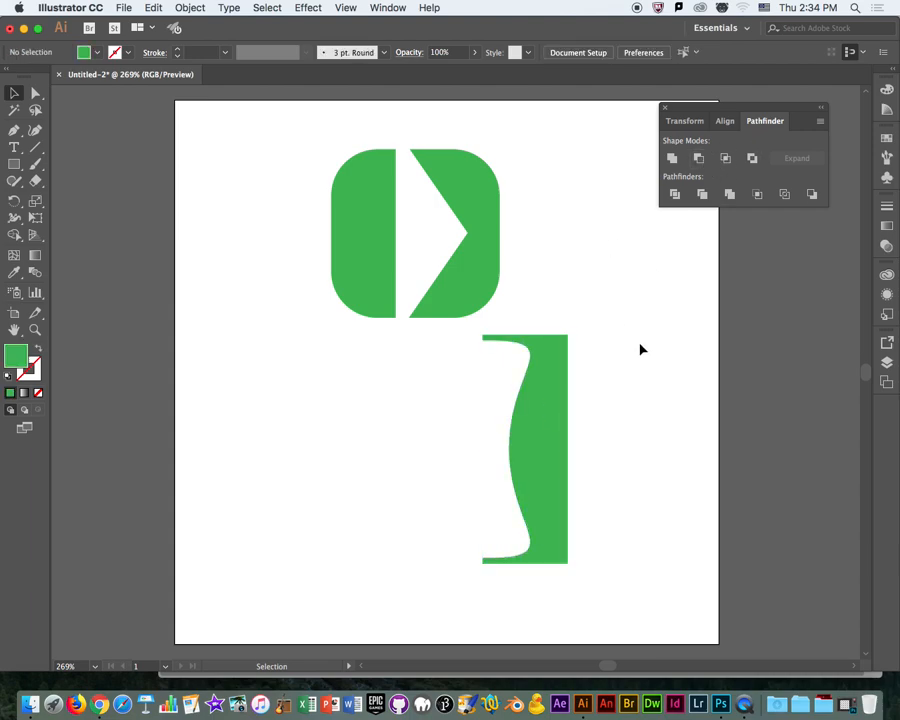
pyautogui.moveTo(565, 490); pyautogui.dragTo(598, 244)
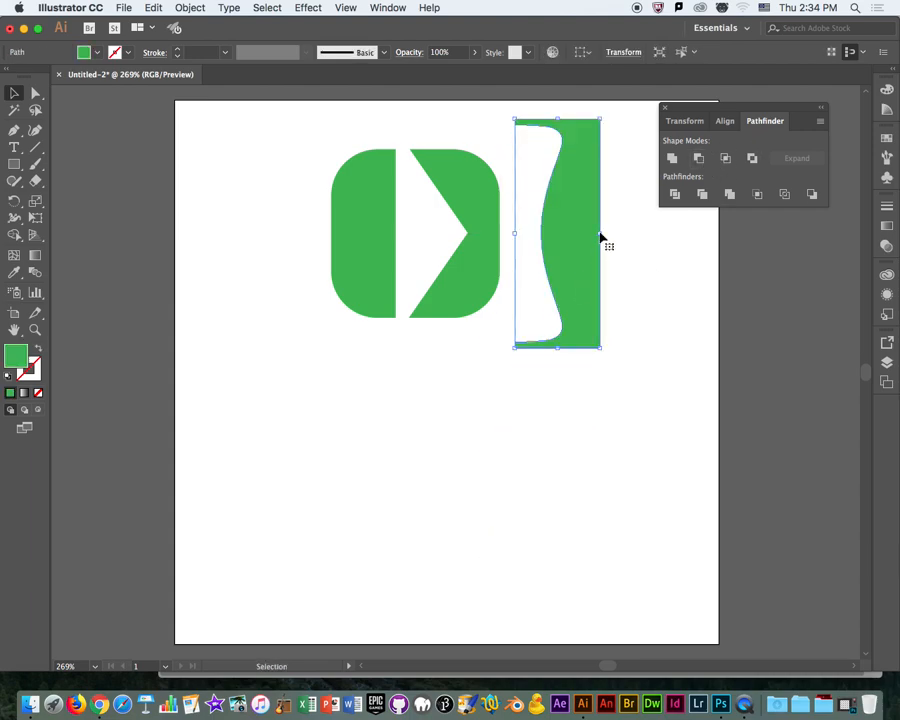
# Move both cut shapes down and to the left, and rotate them together 90° clockwise.
pyautogui.keyDown('shift'); pyautogui.click(446, 301); pyautogui.keyUp('shift')
pyautogui.moveTo(446, 301); pyautogui.dragTo(386, 394)
pyautogui.click(597, 342)
pyautogui.moveTo(509, 318); pyautogui.dragTo(510, 318)
pyautogui.moveTo(594, 217); pyautogui.dragTo(384, 330)
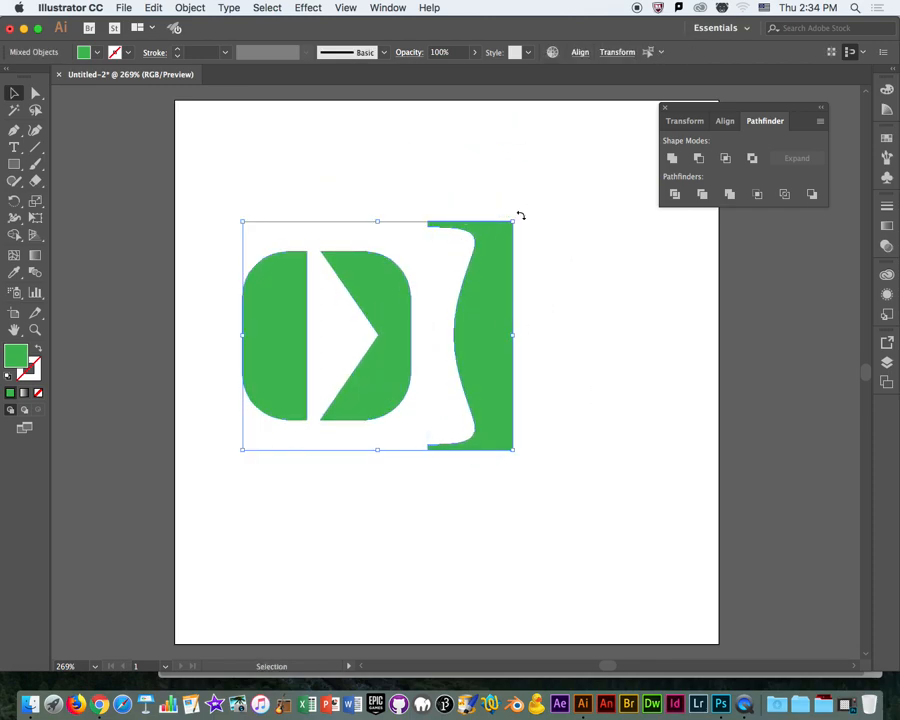
pyautogui.moveTo(519, 218); pyautogui.dragTo(484, 408)
# Move the carved rectangle up close beneath the rounded shape so its raised ends flank it.
pyautogui.click(331, 488)
pyautogui.click(375, 463)
pyautogui.moveTo(375, 463); pyautogui.dragTo(378, 431)
pyautogui.click(564, 288)
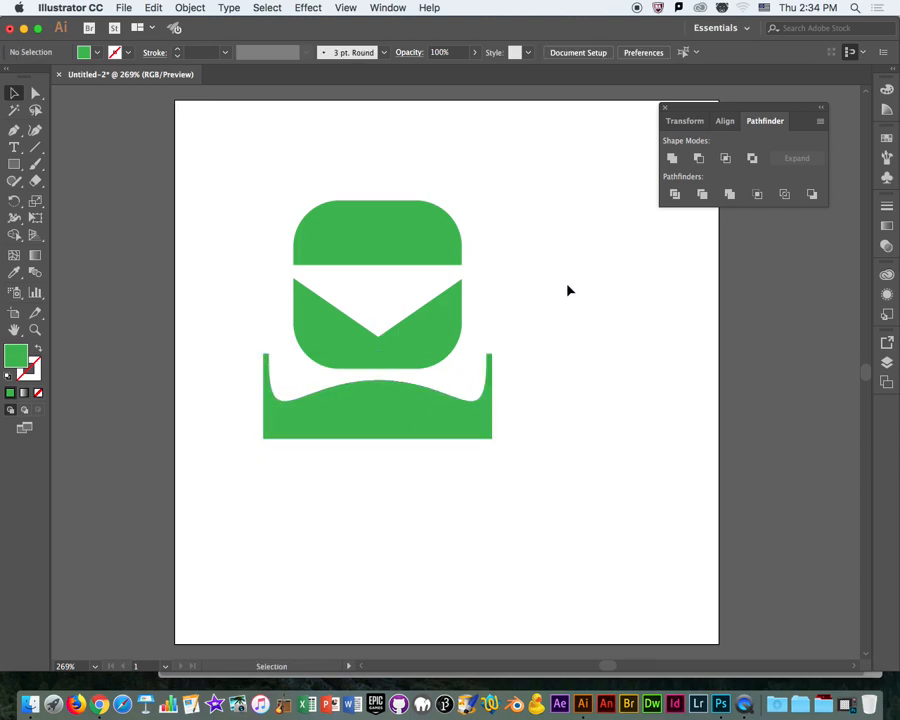
# Move the stacked shapes together to the upper-left area of the artboard.
pyautogui.moveTo(565, 209); pyautogui.dragTo(434, 356)
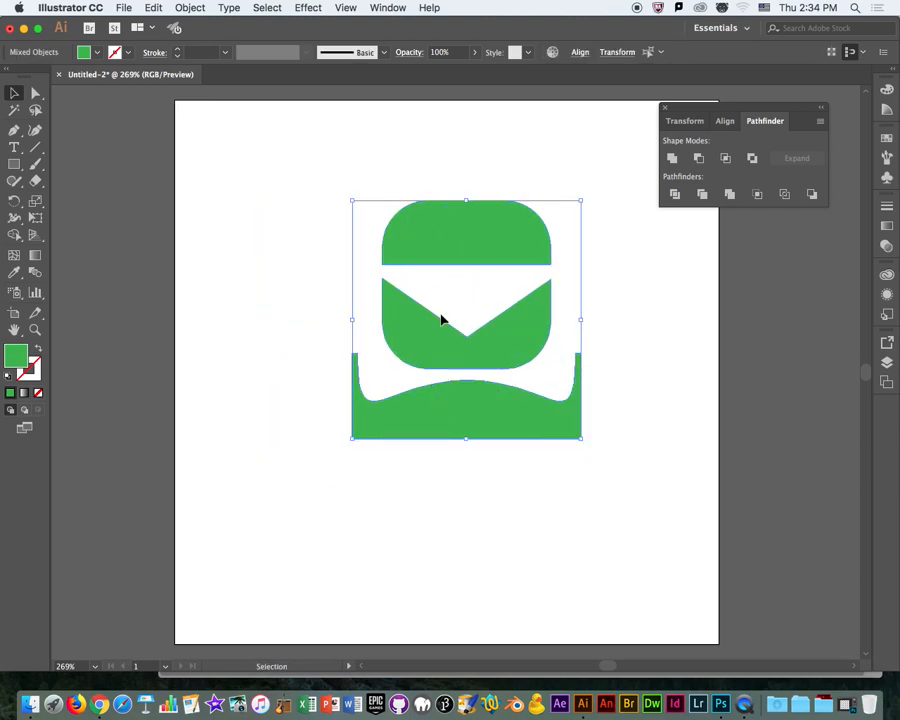
pyautogui.click(298, 170)
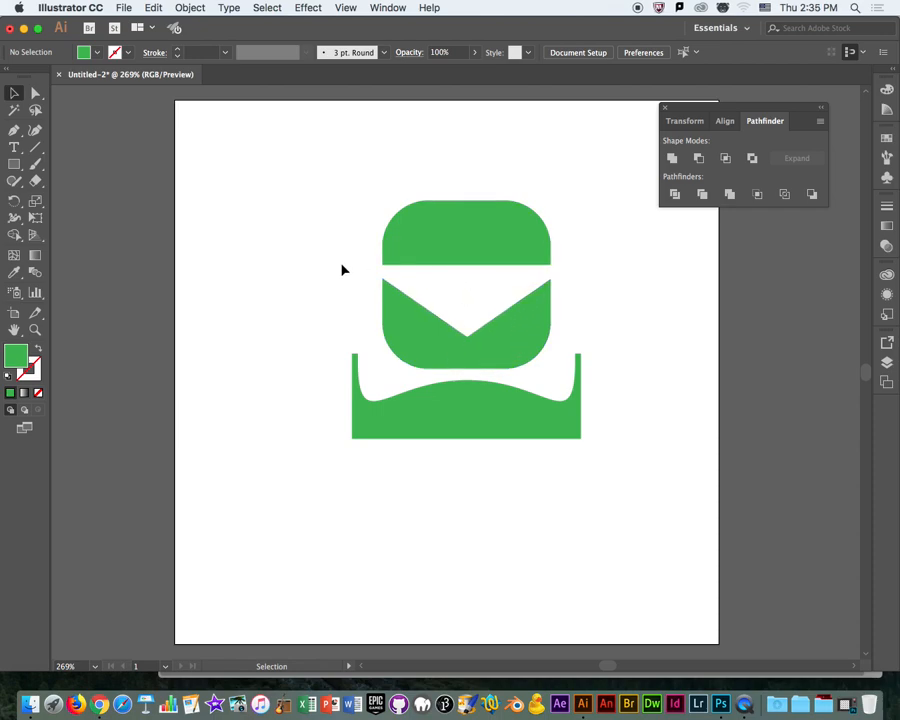
pyautogui.moveTo(288, 272); pyautogui.dragTo(630, 478)
pyautogui.moveTo(484, 416); pyautogui.dragTo(369, 378)
pyautogui.click(672, 400)
# Unite all the stacked shapes with Pathfinder and move the combined figure slightly higher on the artboard.
pyautogui.moveTo(623, 506); pyautogui.dragTo(225, 185)
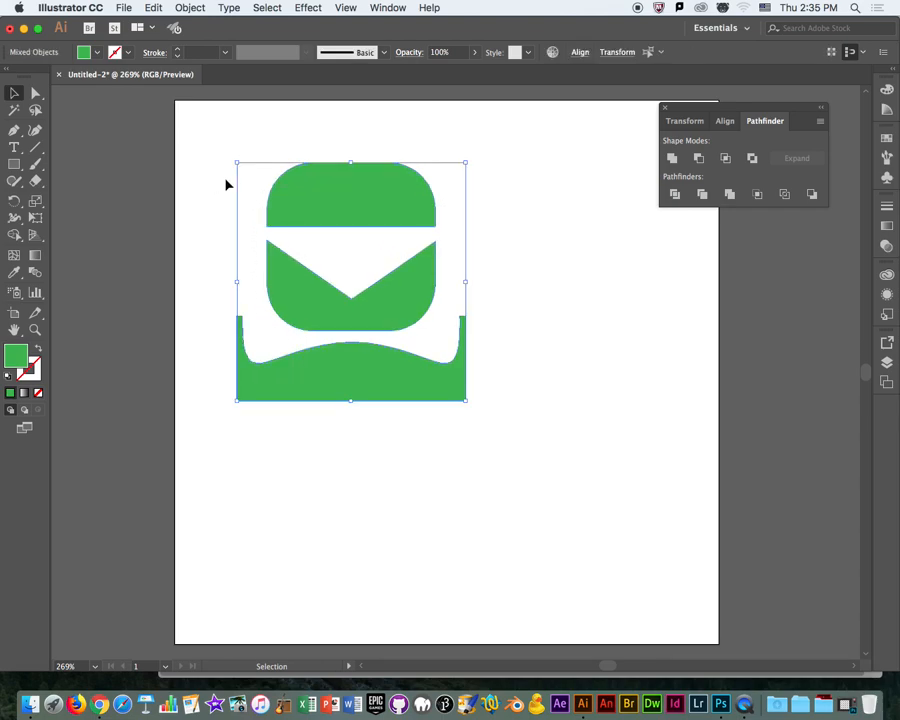
pyautogui.click(670, 159)
pyautogui.click(629, 147)
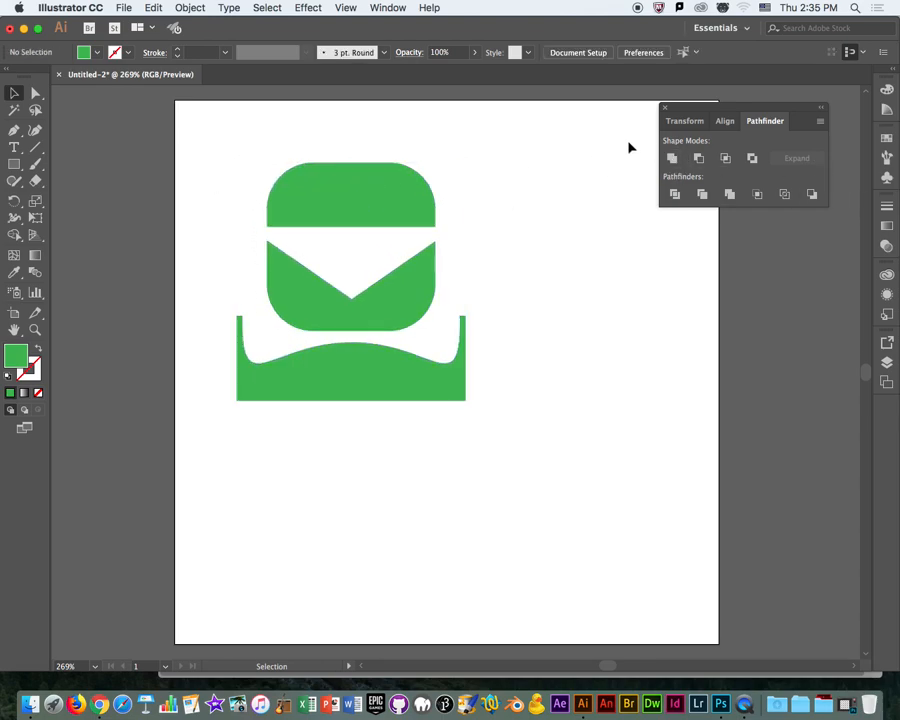
pyautogui.moveTo(400, 318); pyautogui.dragTo(377, 296)
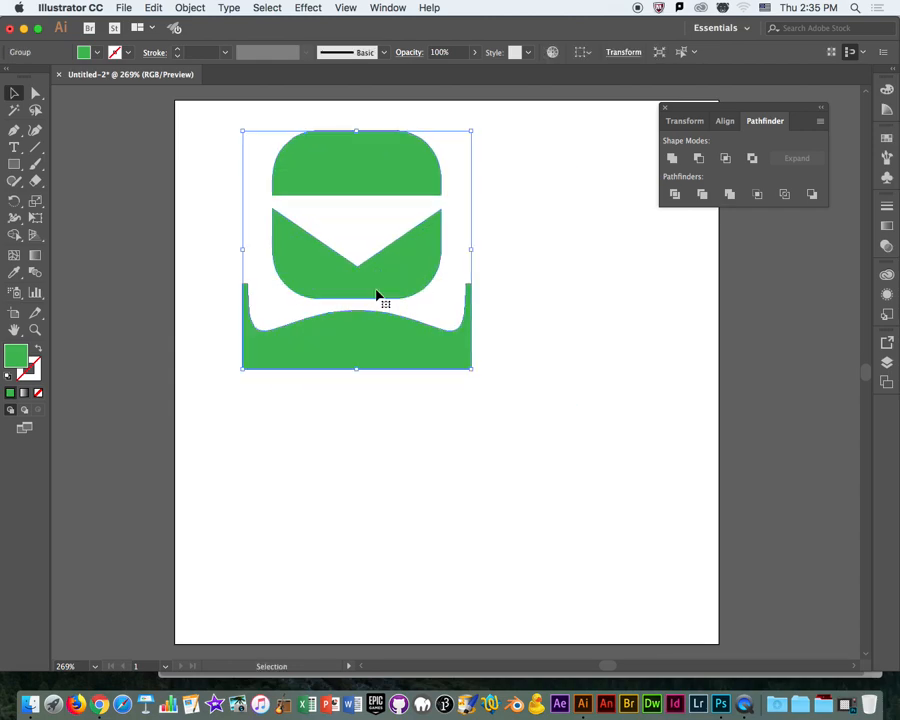
pyautogui.click(555, 309)
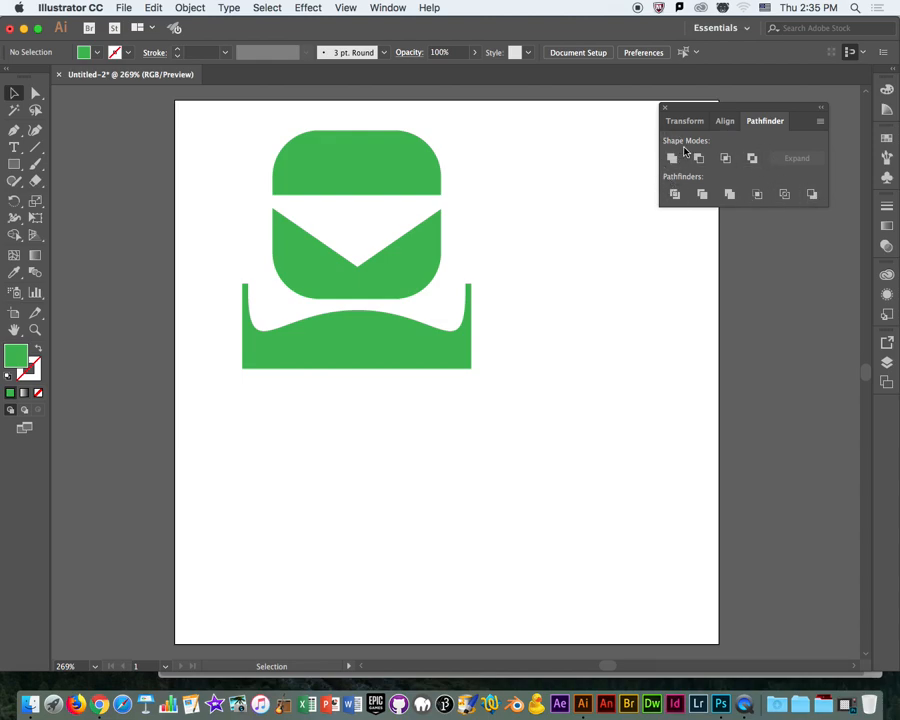
# Move the combined green figure up and to the left, closer to the artboard's upper-left corner.
pyautogui.moveTo(727, 118); pyautogui.dragTo(748, 97)
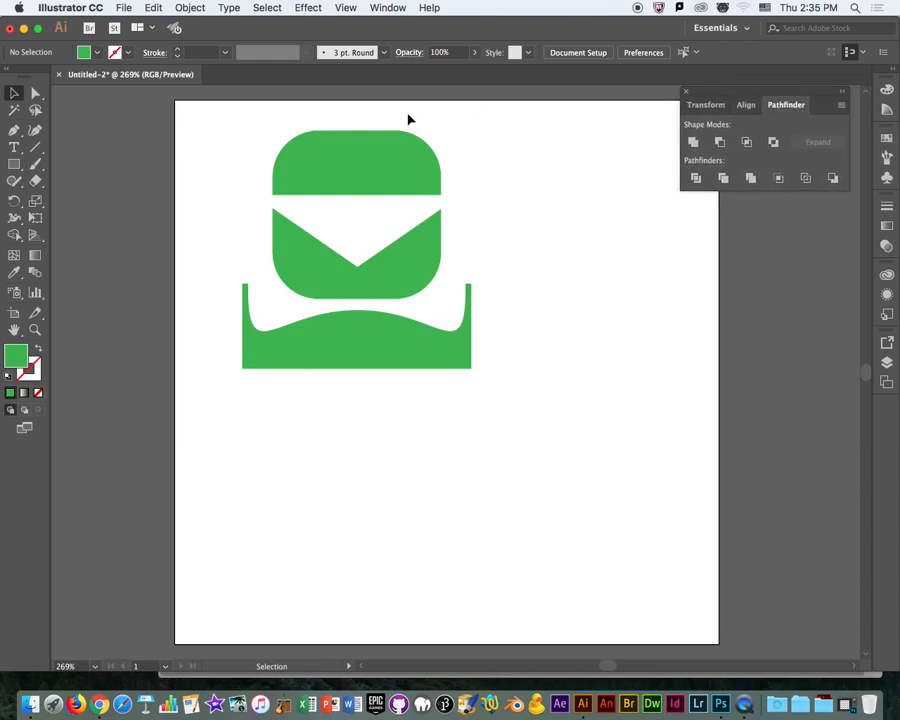
pyautogui.moveTo(392, 267); pyautogui.dragTo(356, 255)
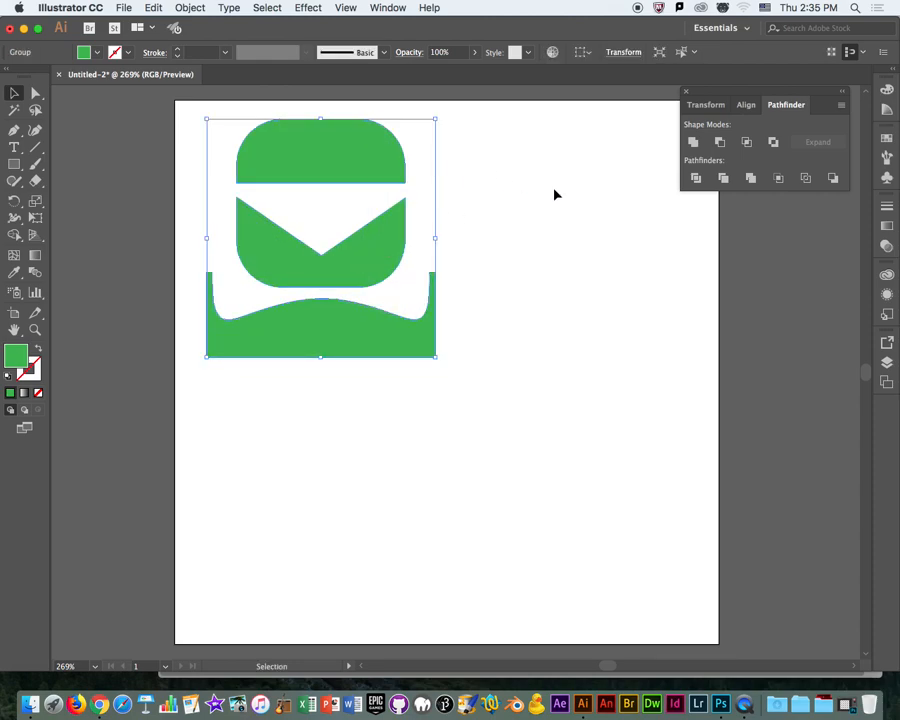
# Switch to Chrome to view the Memphis pattern reference image, return to Illustrator and deselect the figure.
pyautogui.click(95, 706)
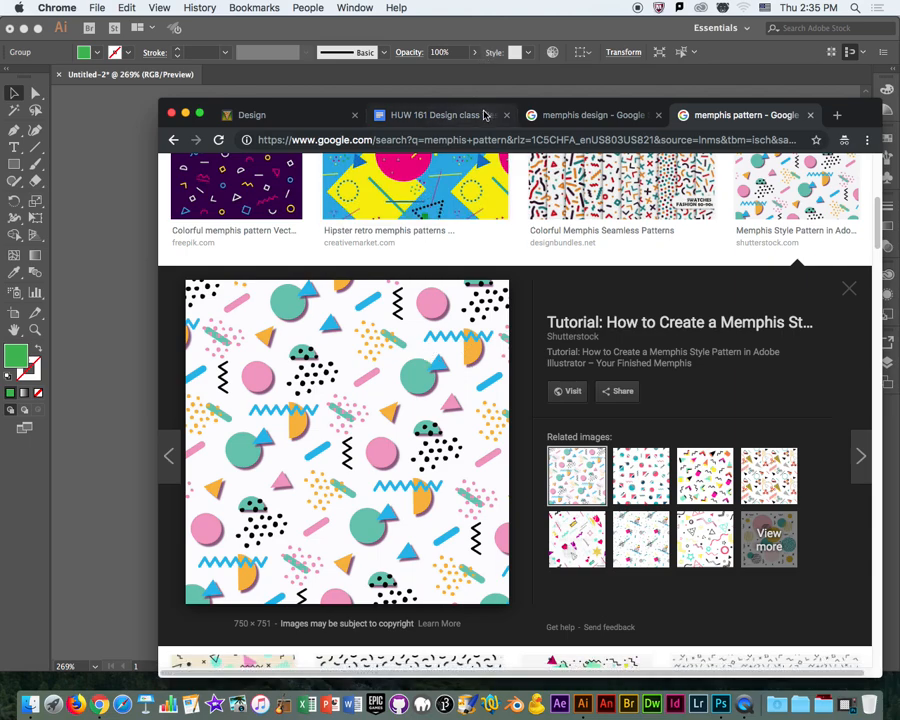
pyautogui.click(85, 105)
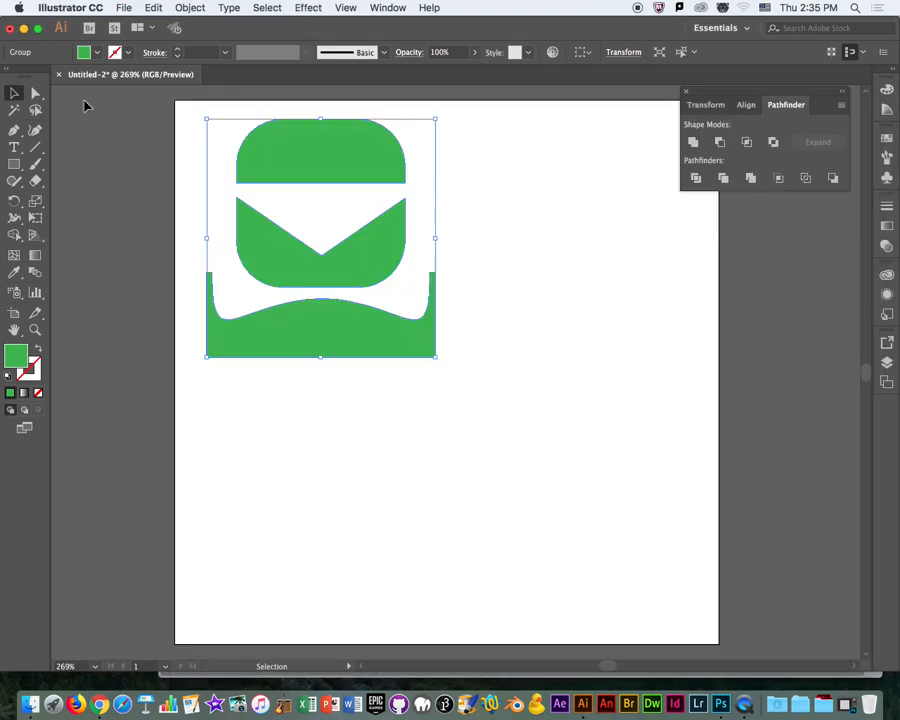
pyautogui.click(487, 188)
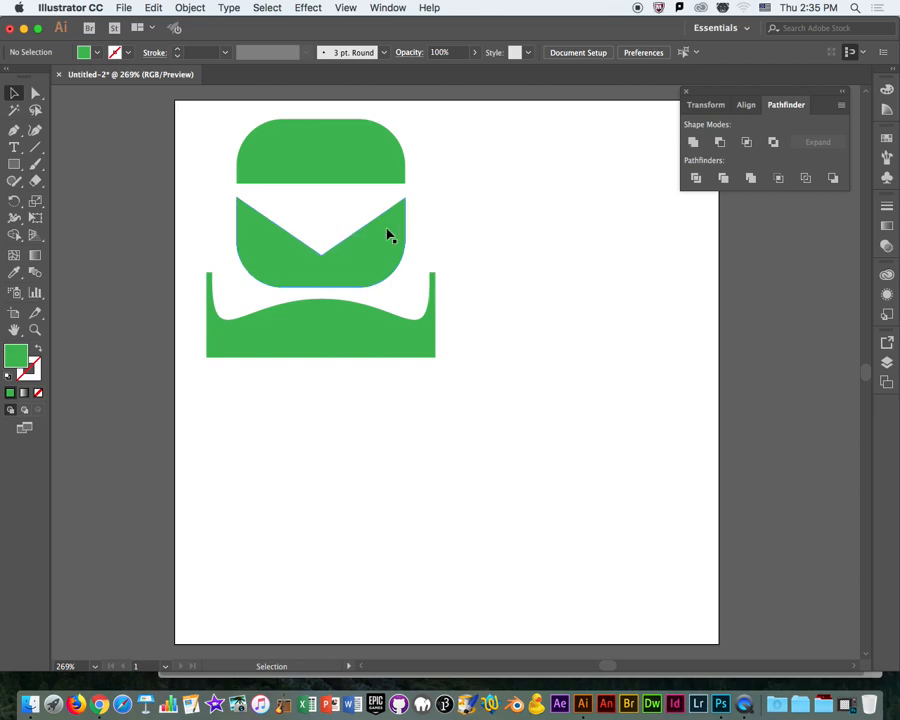
# Switch to Photoshop and paint freehand dark red Brush strokes over the black dot pattern on a new layer.
pyautogui.click(13, 131)
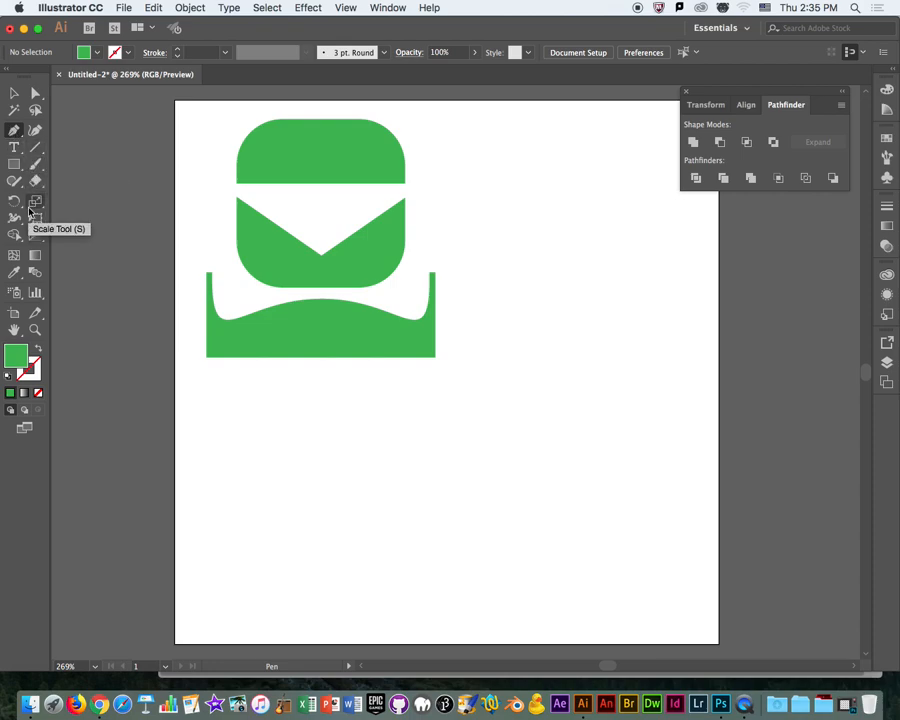
pyautogui.click(720, 704)
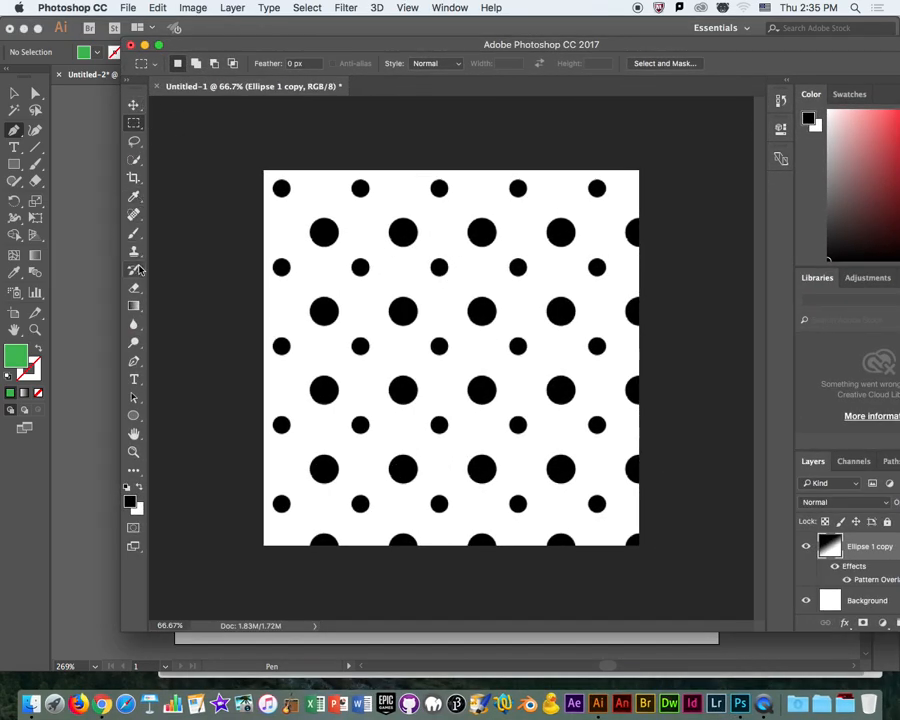
pyautogui.press('b')
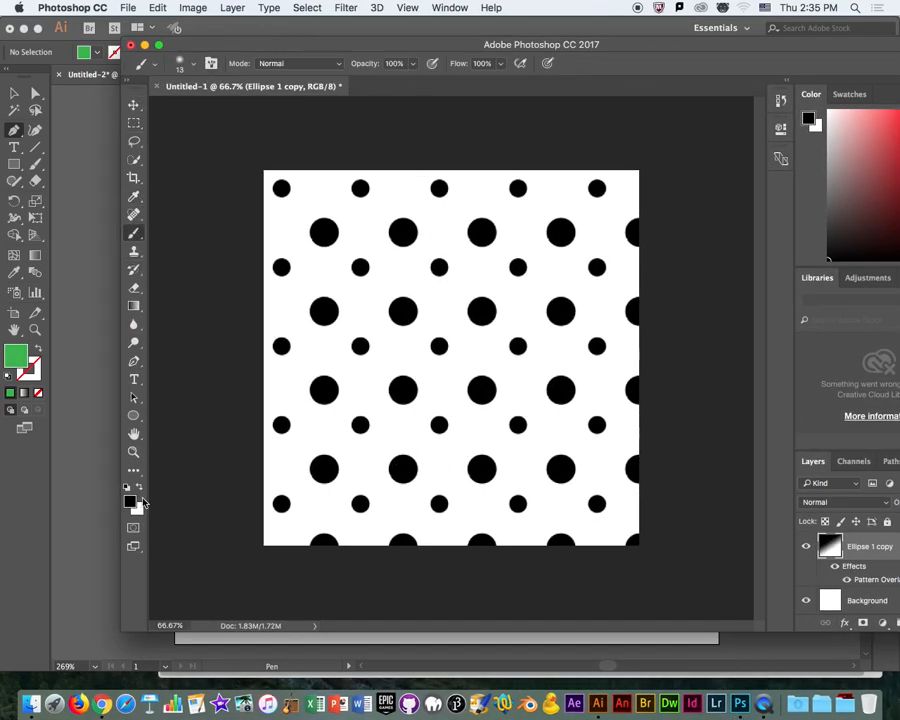
pyautogui.click(897, 172)
pyautogui.moveTo(745, 54); pyautogui.dragTo(671, 63)
pyautogui.click(846, 628)
pyautogui.moveTo(240, 217)
pyautogui.mouseDown()
pyautogui.moveTo(333, 215)
pyautogui.moveTo(488, 394)
pyautogui.moveTo(271, 462)
pyautogui.moveTo(375, 505)
pyautogui.moveTo(245, 318)
pyautogui.mouseUp()
pyautogui.moveTo(270, 220)
pyautogui.mouseDown()
pyautogui.moveTo(488, 226)
pyautogui.moveTo(558, 380)
pyautogui.moveTo(340, 440)
pyautogui.moveTo(332, 465)
pyautogui.mouseUp()
pyautogui.moveTo(210, 57); pyautogui.dragTo(343, 51)
pyautogui.click(197, 366)
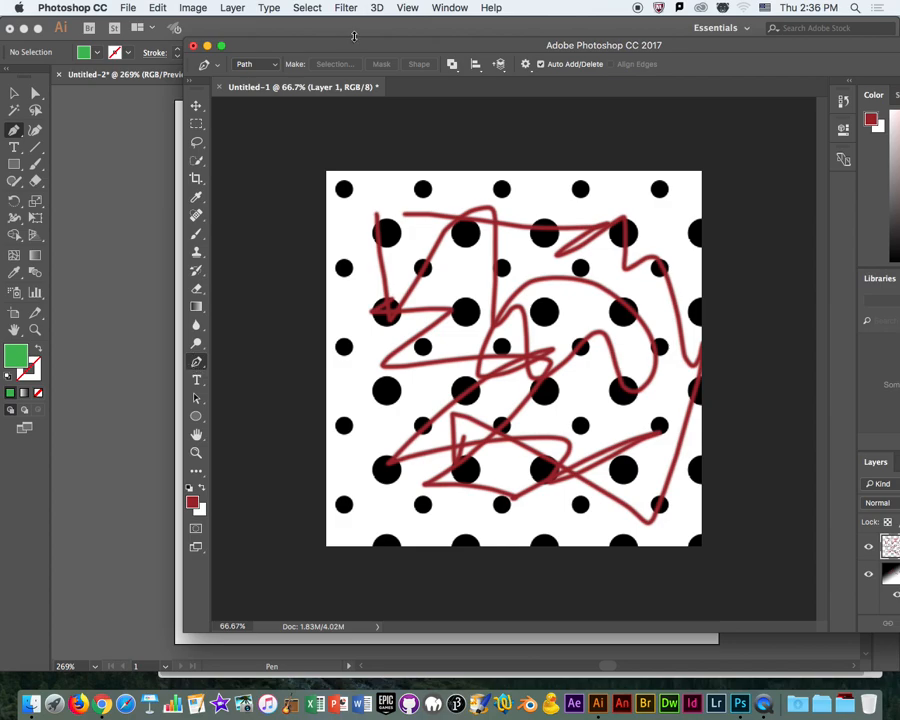
# Return to Illustrator and draw an open vertical zigzag path of seven anchor points beside the green figure with the Pen tool.
pyautogui.click(312, 30)
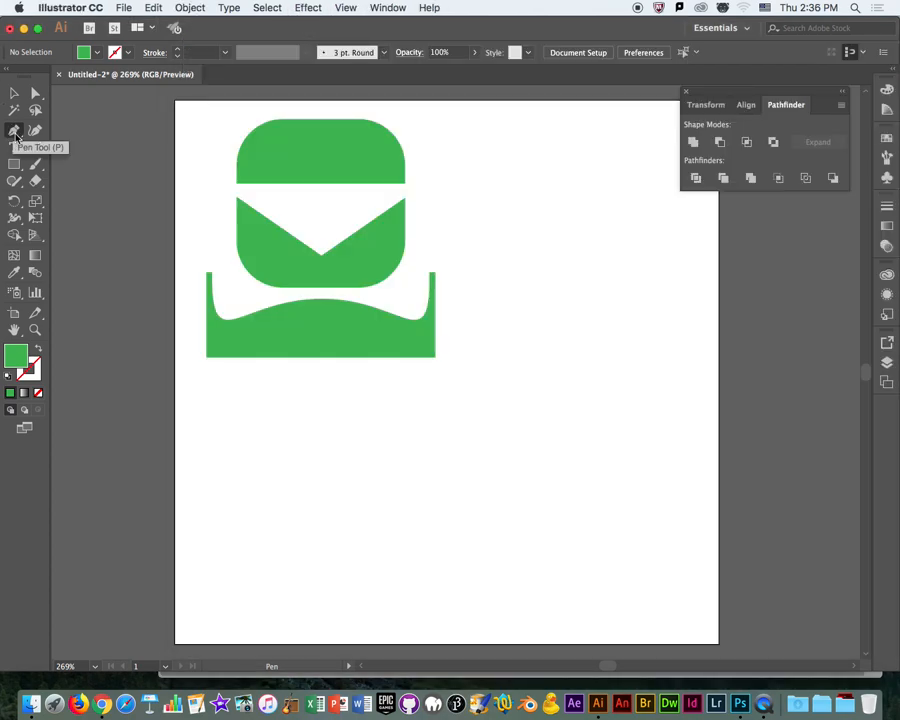
pyautogui.click(558, 146)
pyautogui.click(521, 185)
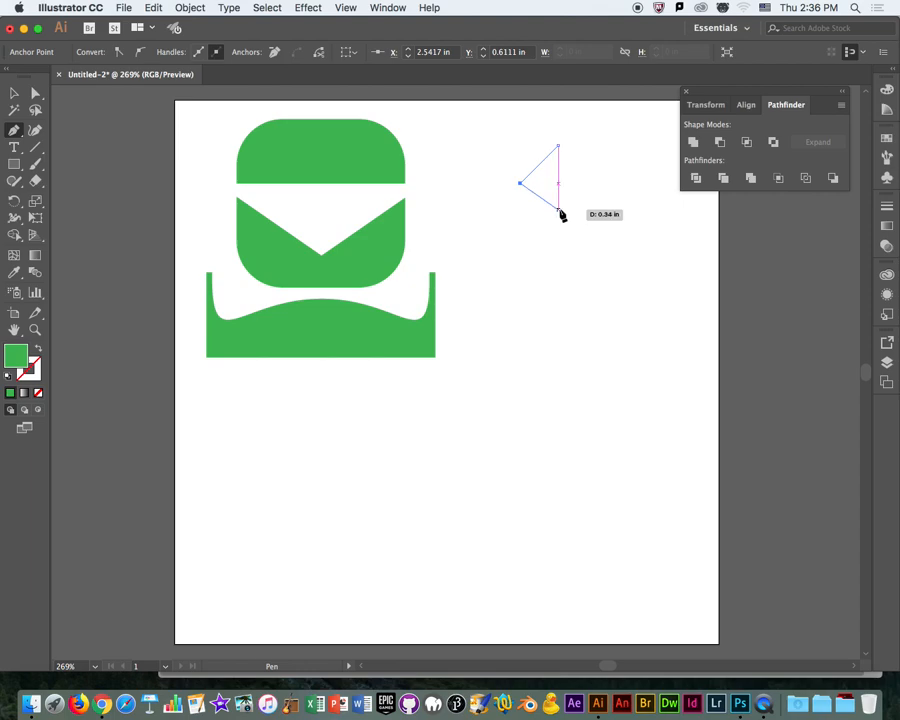
pyautogui.click(558, 210)
pyautogui.click(521, 250)
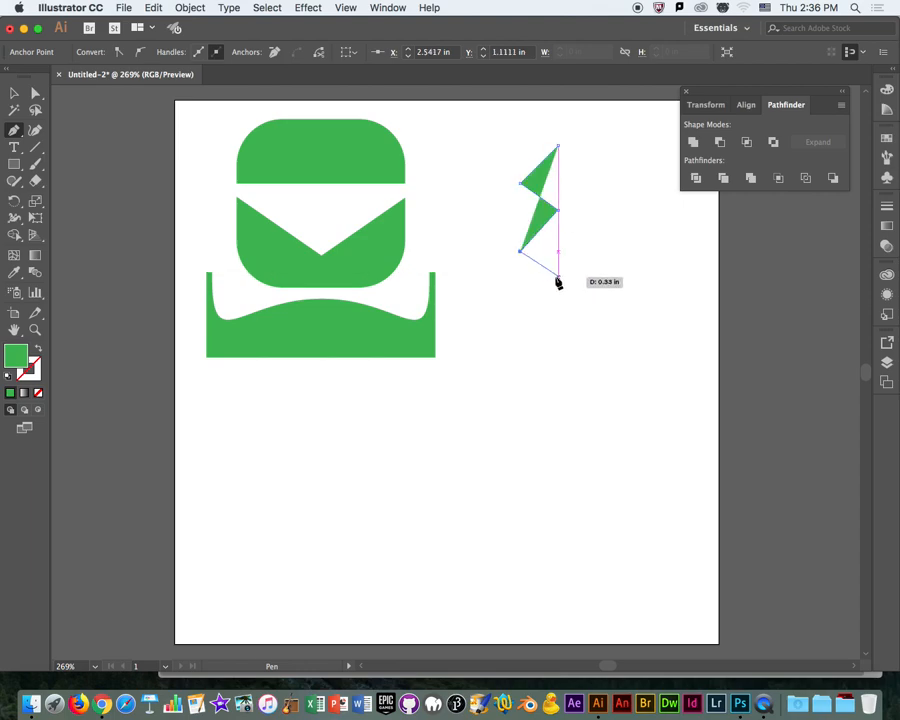
pyautogui.click(558, 276)
pyautogui.click(524, 315)
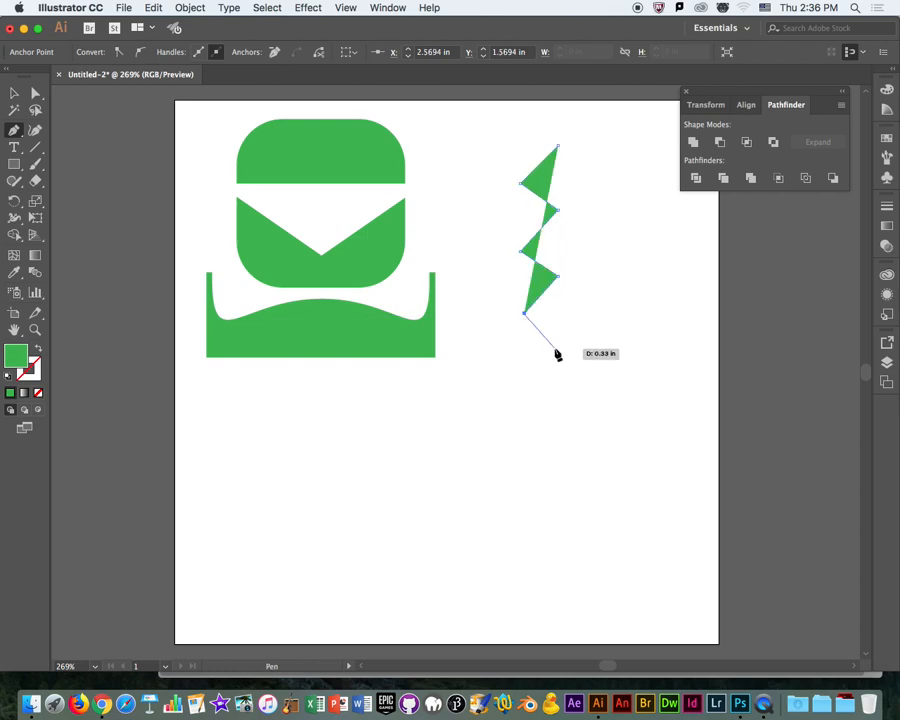
pyautogui.click(558, 345)
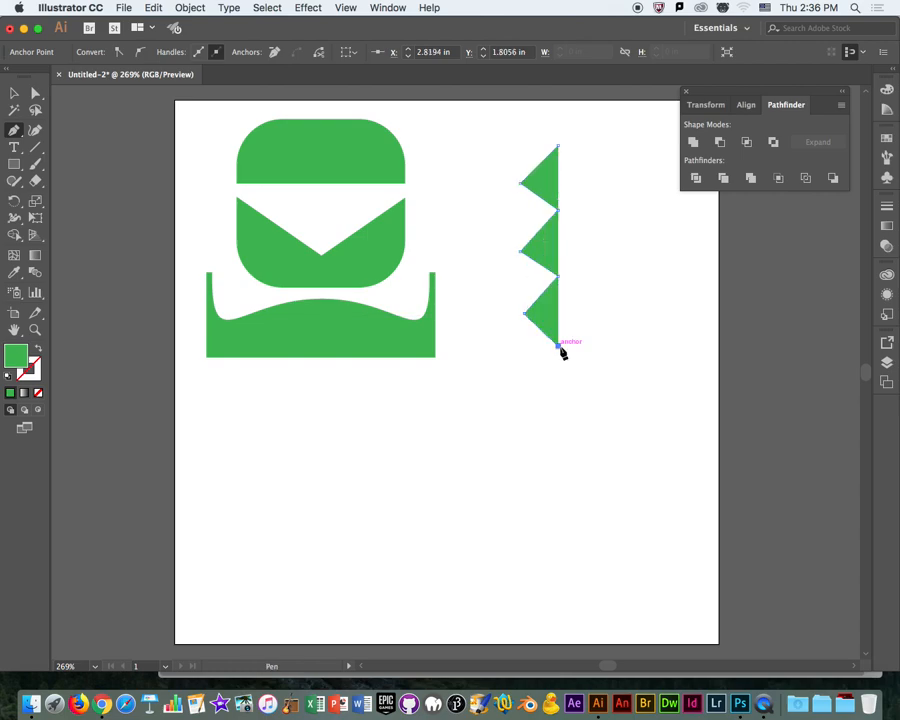
pyautogui.click(14, 93)
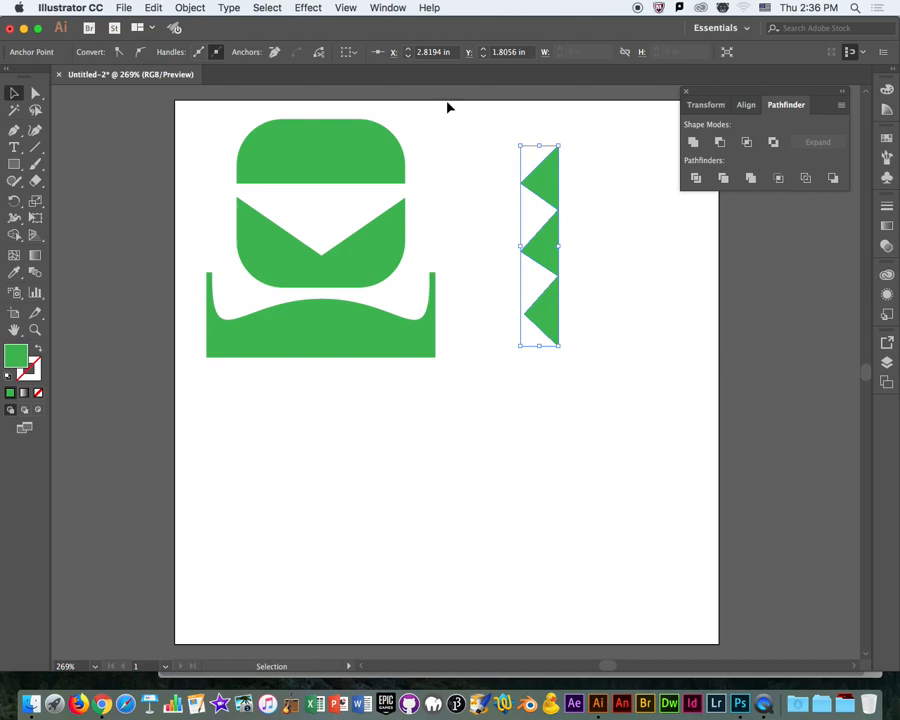
# Set the zigzag path's fill to none and give it a 5 pt black stroke.
pyautogui.click(548, 189)
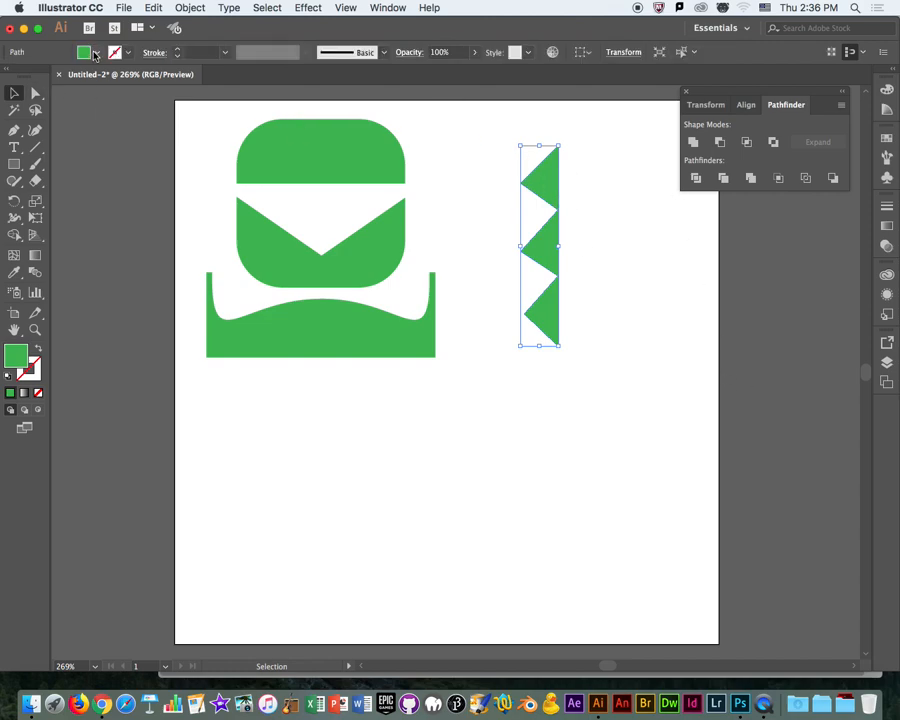
pyautogui.click(92, 52)
pyautogui.click(10, 77)
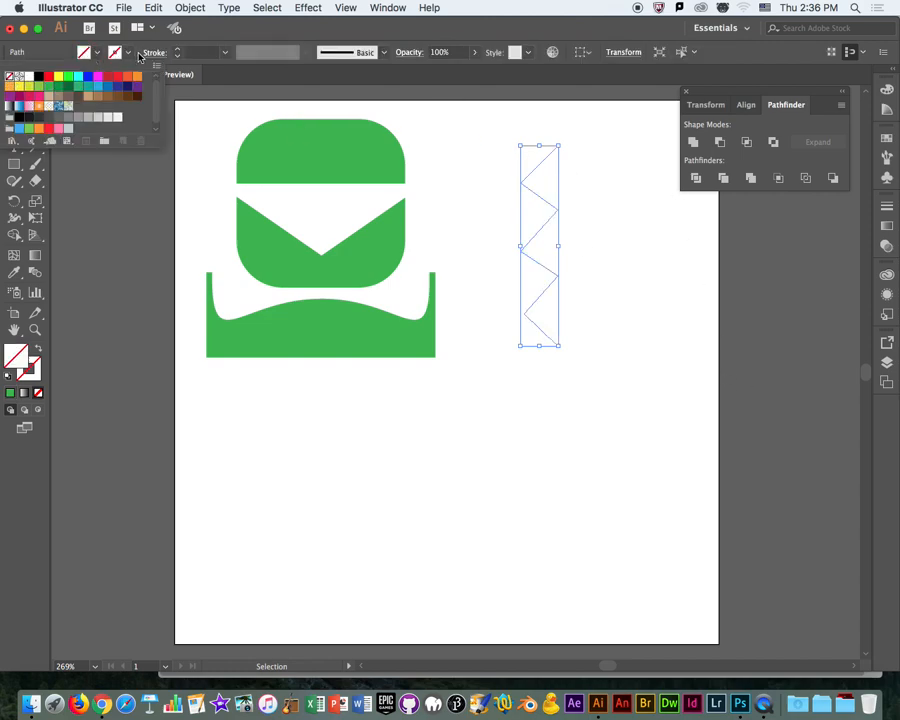
pyautogui.click(176, 49)
pyautogui.click(176, 49)
pyautogui.click(176, 49)
pyautogui.click(176, 49)
pyautogui.click(176, 49)
pyautogui.click(176, 49)
pyautogui.click(176, 49)
pyautogui.click(176, 49)
pyautogui.click(640, 243)
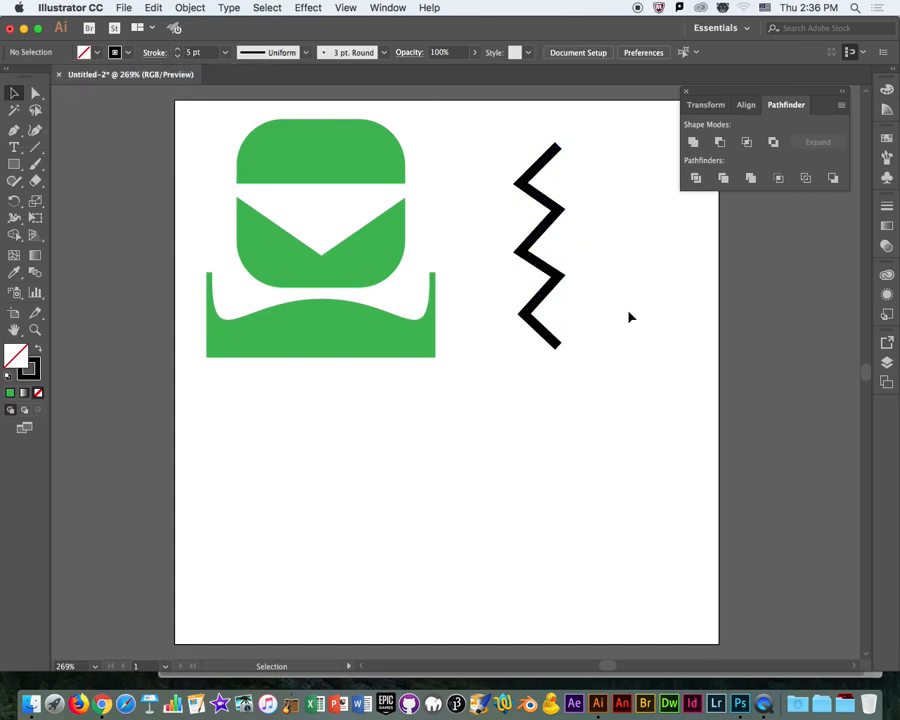
# Try the zigzag over the green figure and move it back out beside the figure.
pyautogui.moveTo(553, 291); pyautogui.dragTo(392, 289)
pyautogui.click(481, 266)
pyautogui.click(386, 292)
pyautogui.click(380, 296)
pyautogui.click(385, 295)
pyautogui.moveTo(385, 295); pyautogui.dragTo(489, 310)
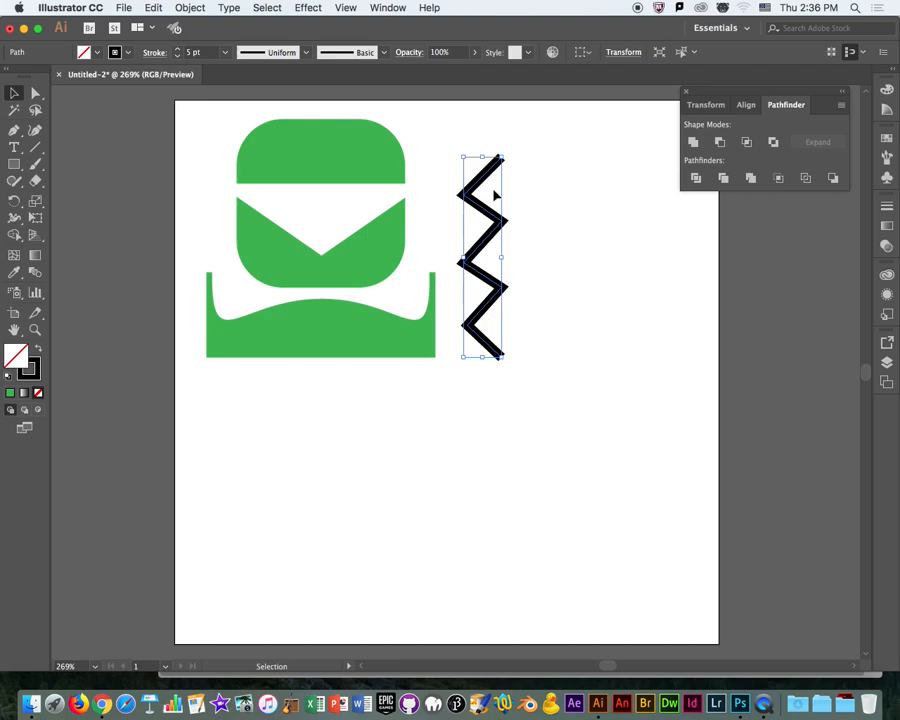
# Rotate the zigzag 90° clockwise and move it beneath the green figure.
pyautogui.moveTo(510, 154); pyautogui.dragTo(543, 279)
pyautogui.moveTo(578, 354); pyautogui.dragTo(415, 427)
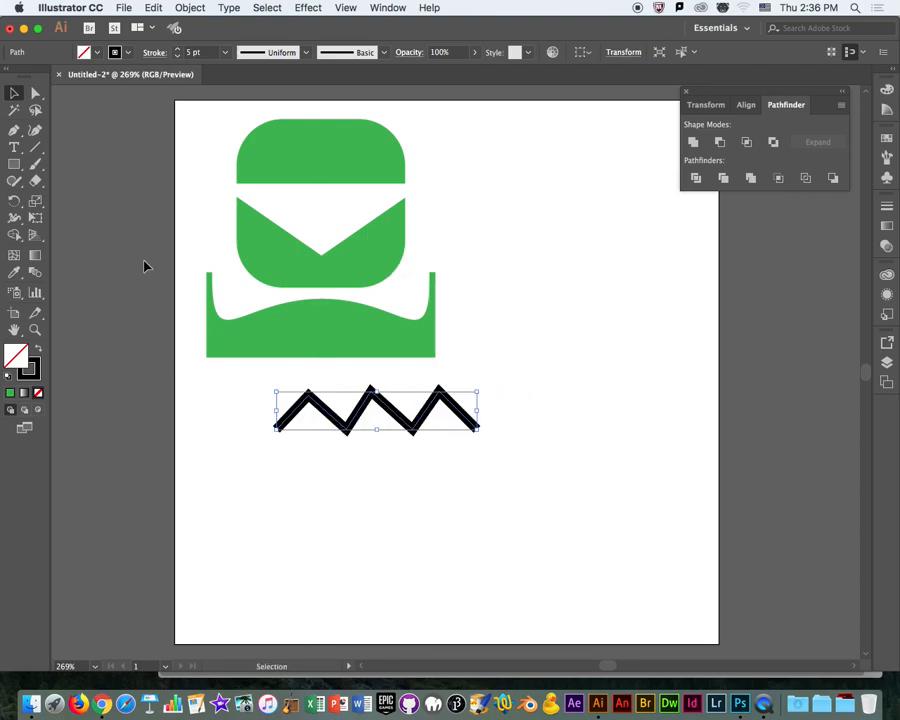
# Shift the zigzag's middle peak to the right and move its left endpoint slightly outward and down.
pyautogui.click(33, 92)
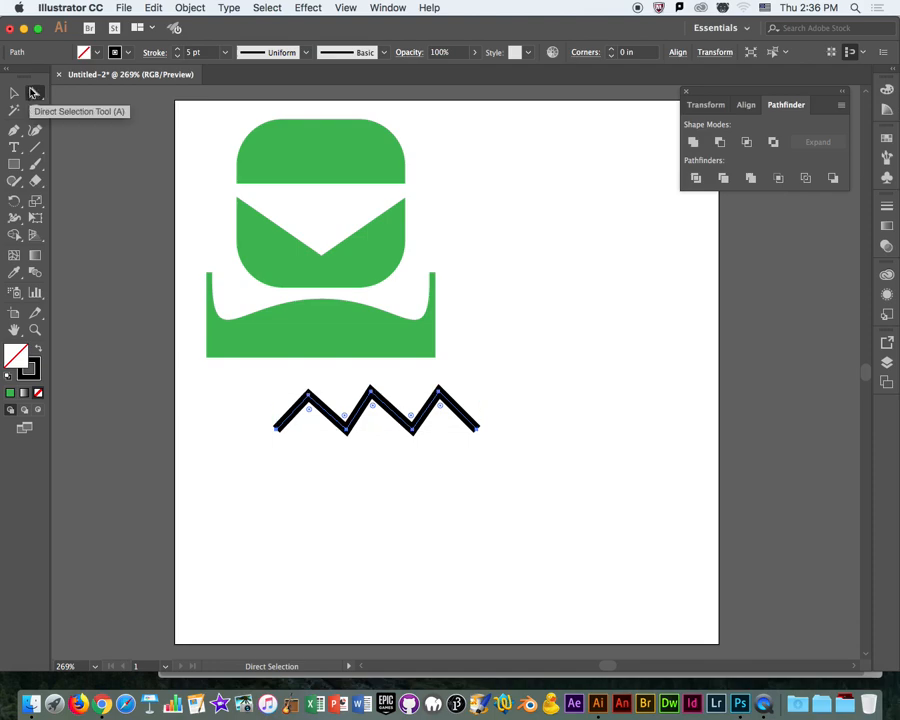
pyautogui.click(372, 392)
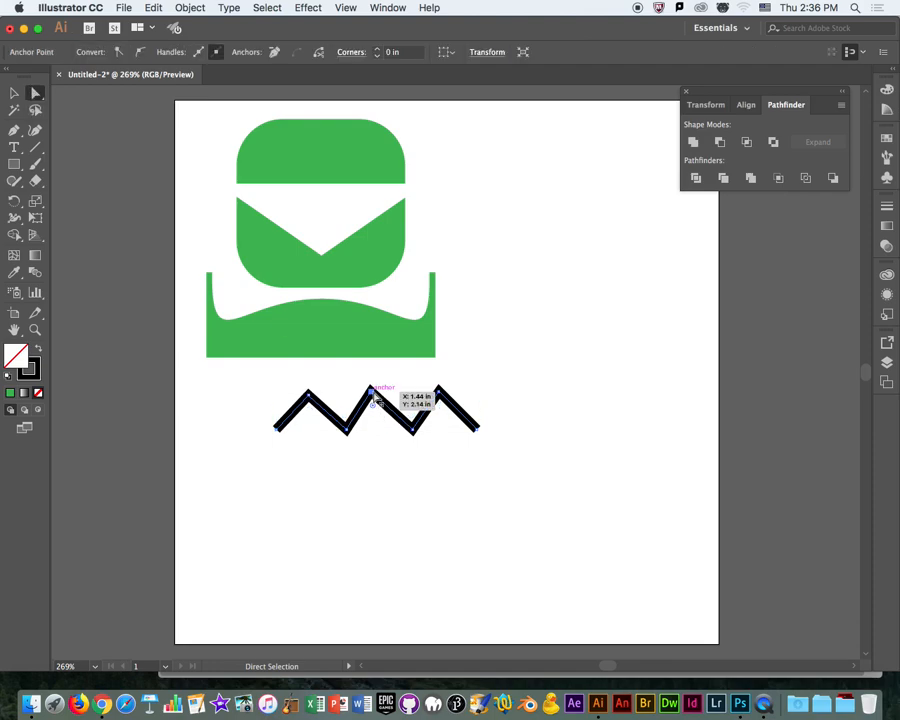
pyautogui.press('Right')
pyautogui.press('Right')
pyautogui.press('Right')
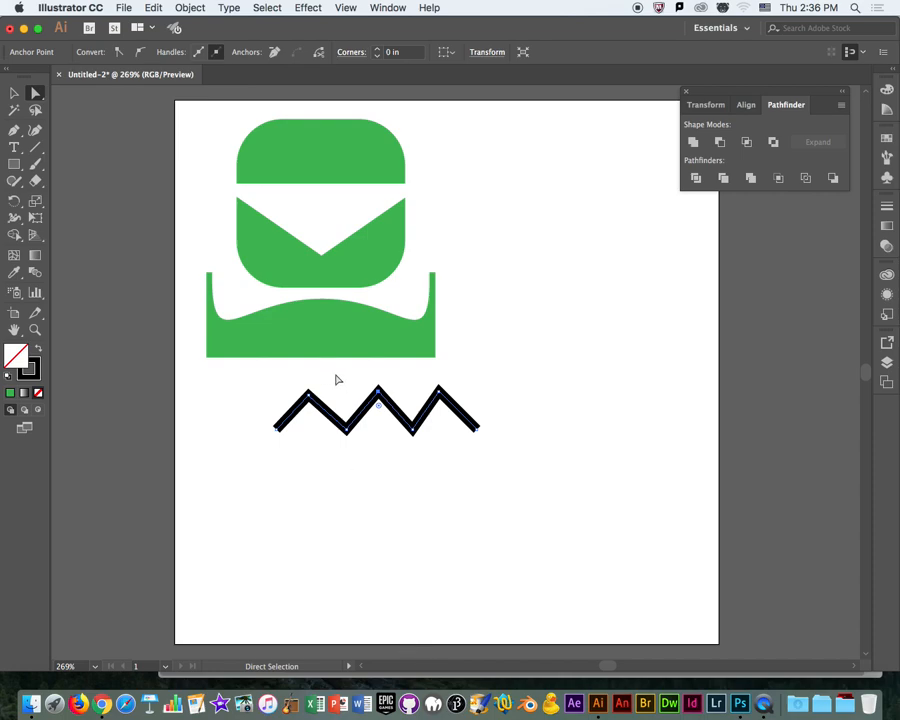
pyautogui.moveTo(283, 434); pyautogui.dragTo(274, 430)
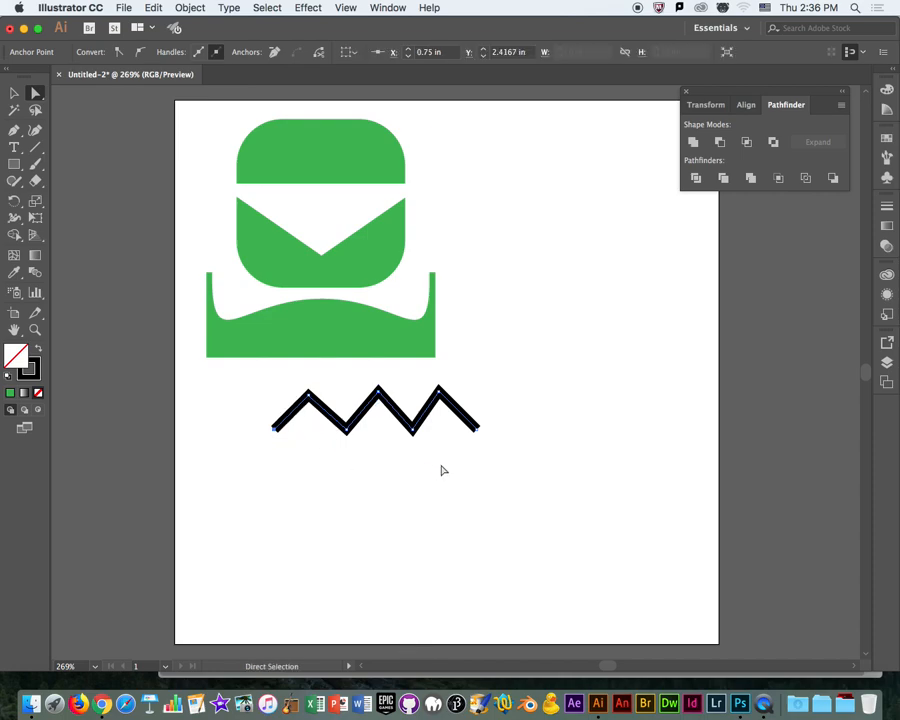
pyautogui.press('Down')
# Shift the zigzag's third peak to the right and move its right endpoint slightly outward and down.
pyautogui.click(440, 392)
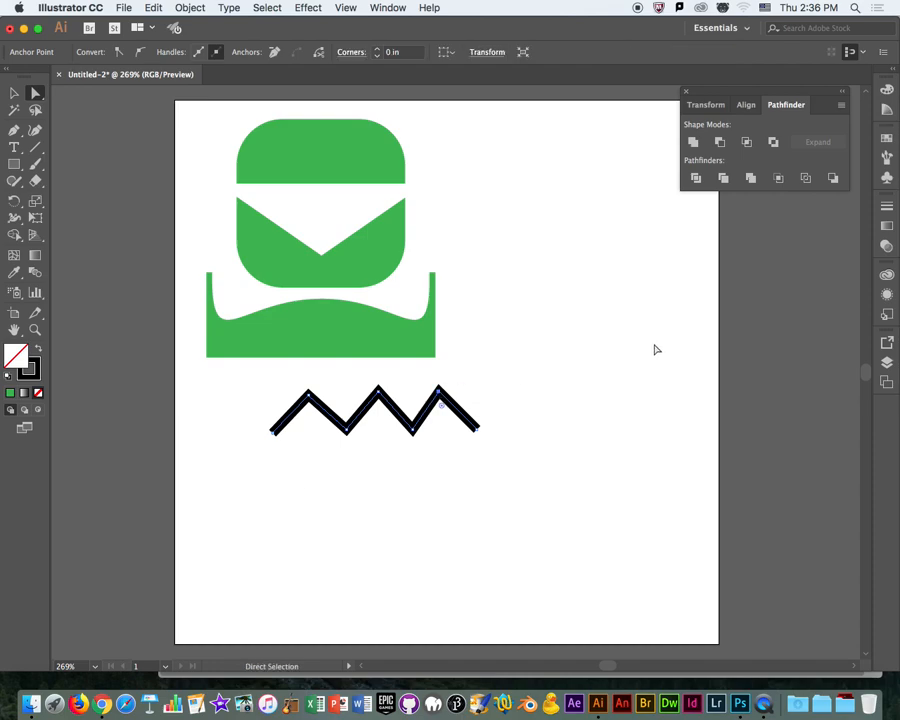
pyautogui.press('Right')
pyautogui.press('Right')
pyautogui.press('Right')
pyautogui.moveTo(477, 428); pyautogui.dragTo(477, 434)
pyautogui.press('Right')
pyautogui.press('Right')
pyautogui.press('Right')
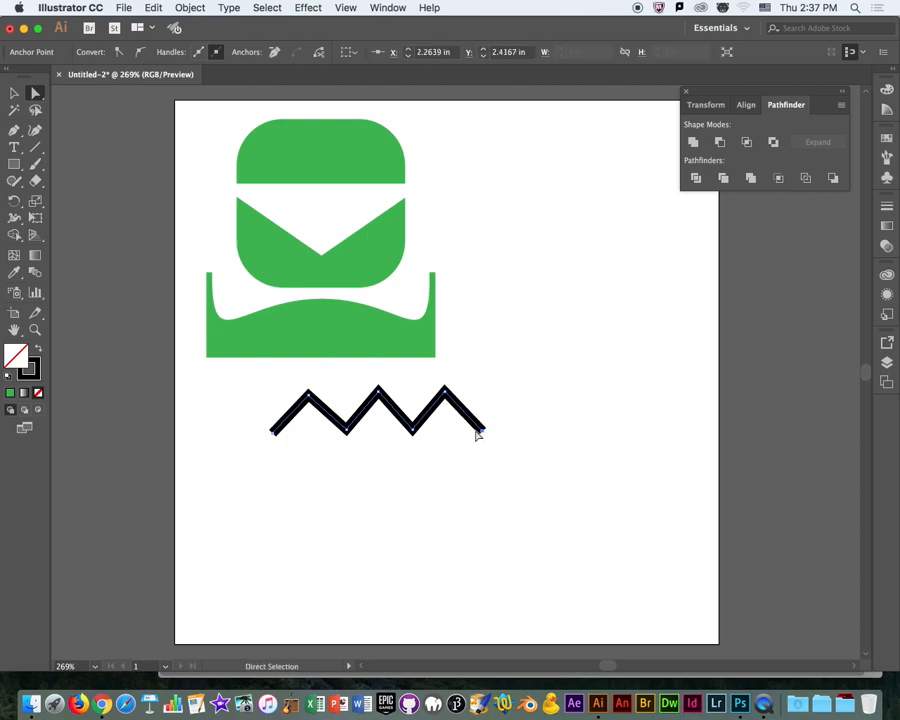
pyautogui.click(527, 470)
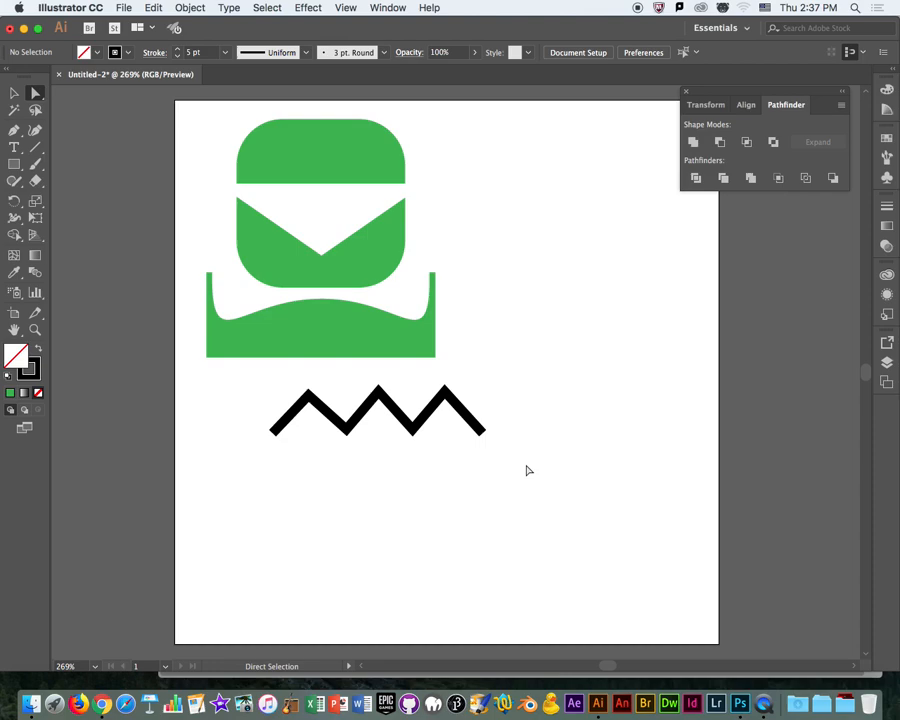
# Convert the zigzag's three upper corner anchor points to smooth points.
pyautogui.click(446, 393)
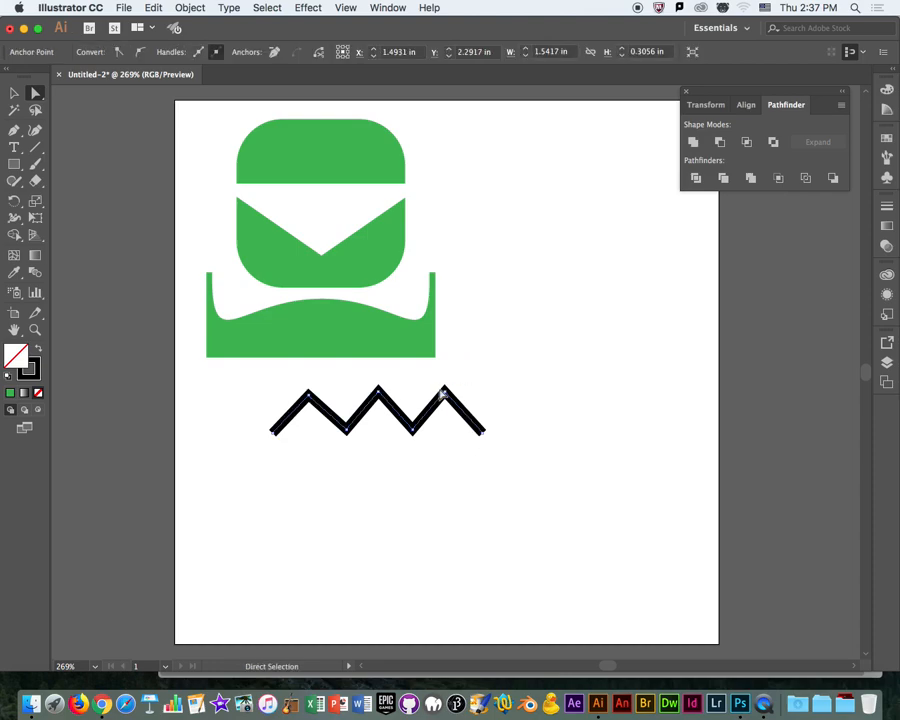
pyautogui.click(379, 394)
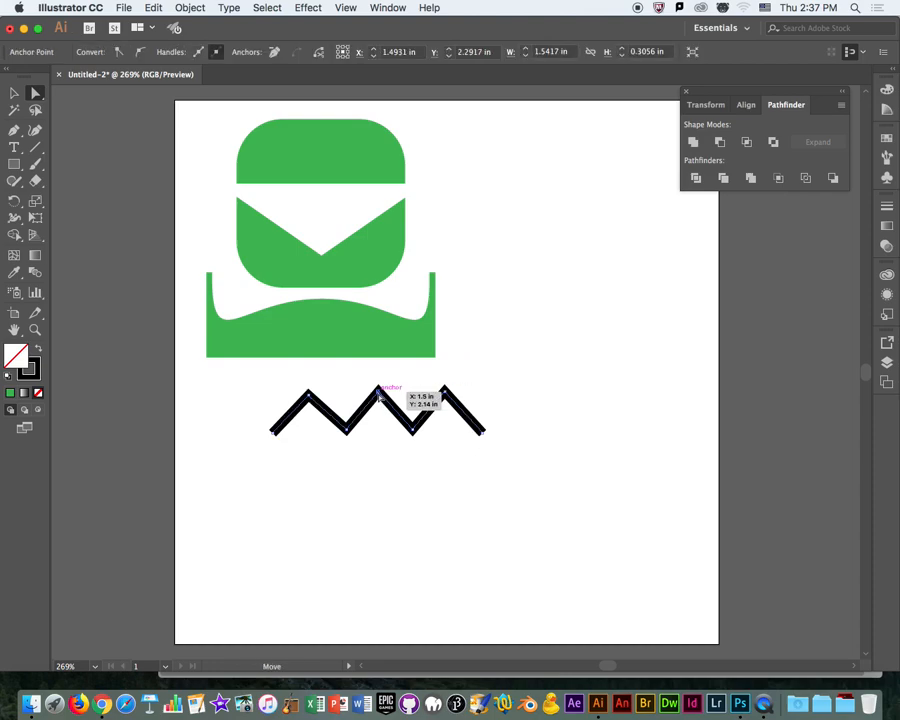
pyautogui.click(407, 538)
pyautogui.click(379, 392)
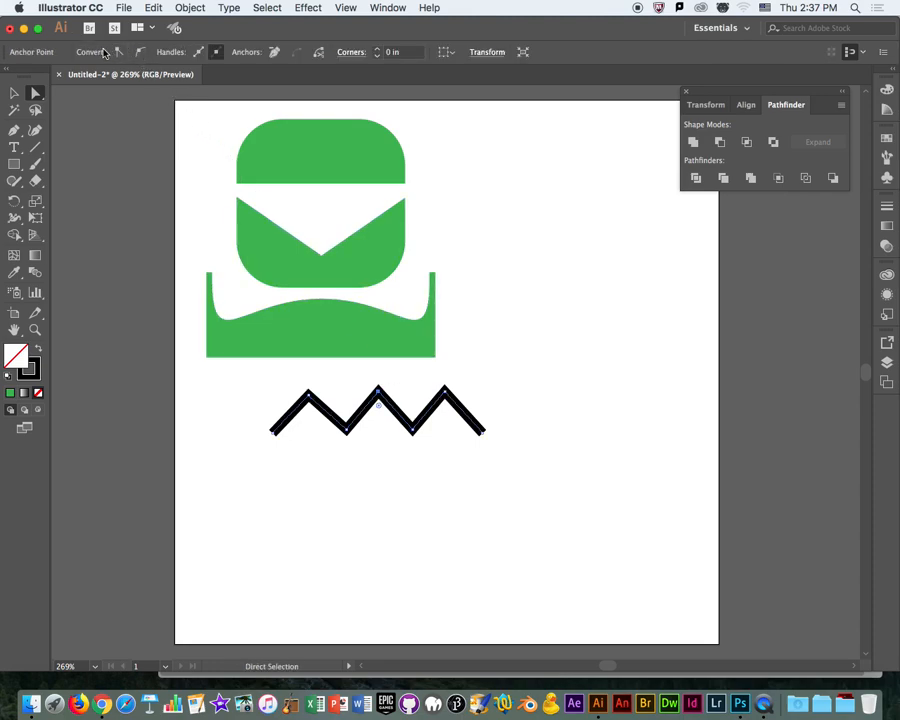
pyautogui.click(141, 52)
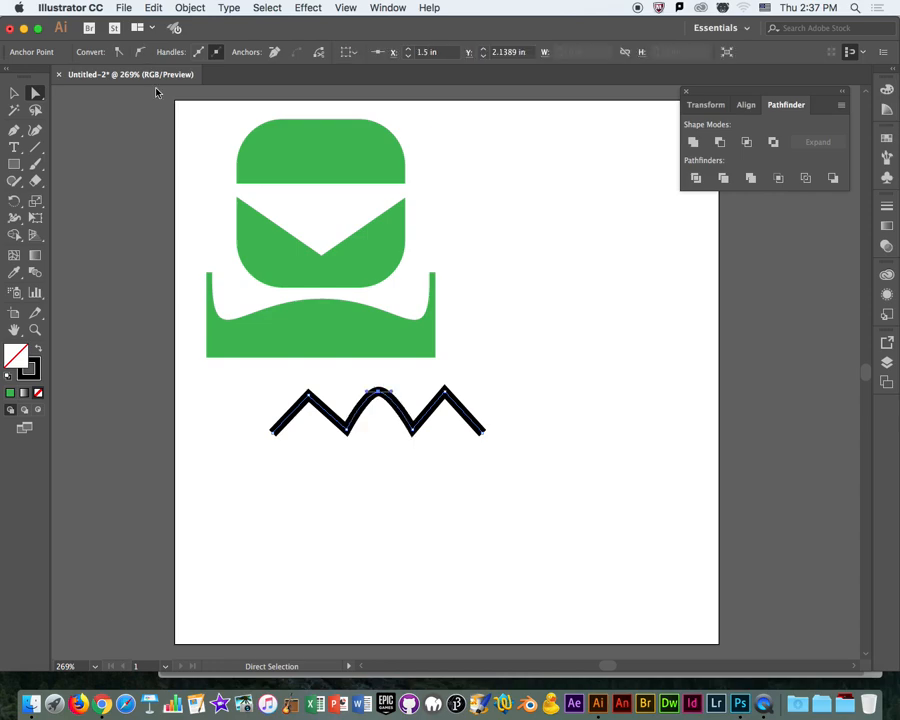
pyautogui.click(309, 393)
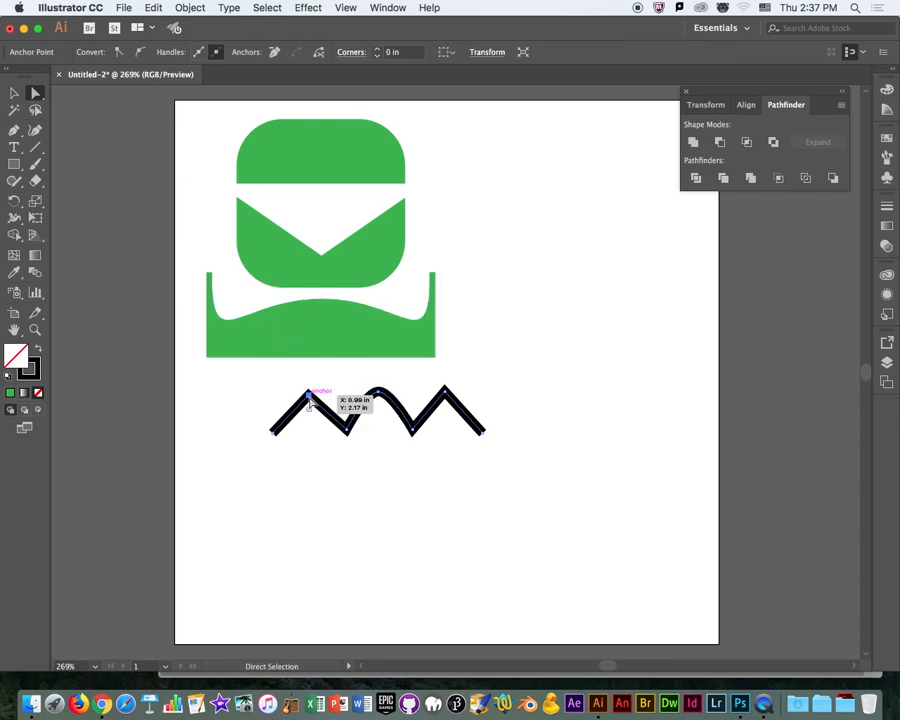
pyautogui.click(141, 52)
pyautogui.click(444, 390)
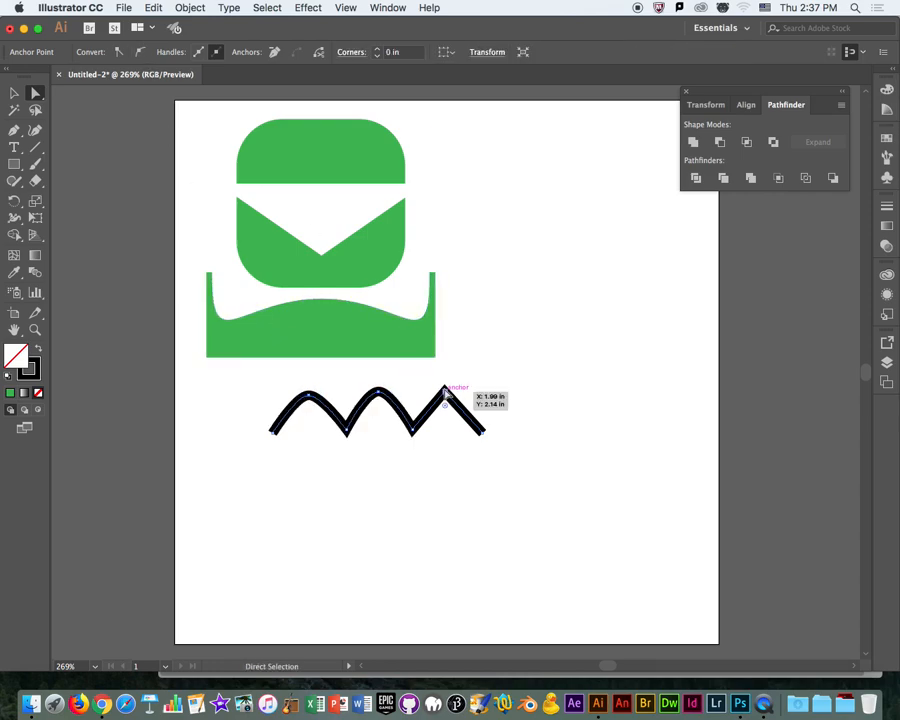
pyautogui.click(141, 52)
pyautogui.click(711, 458)
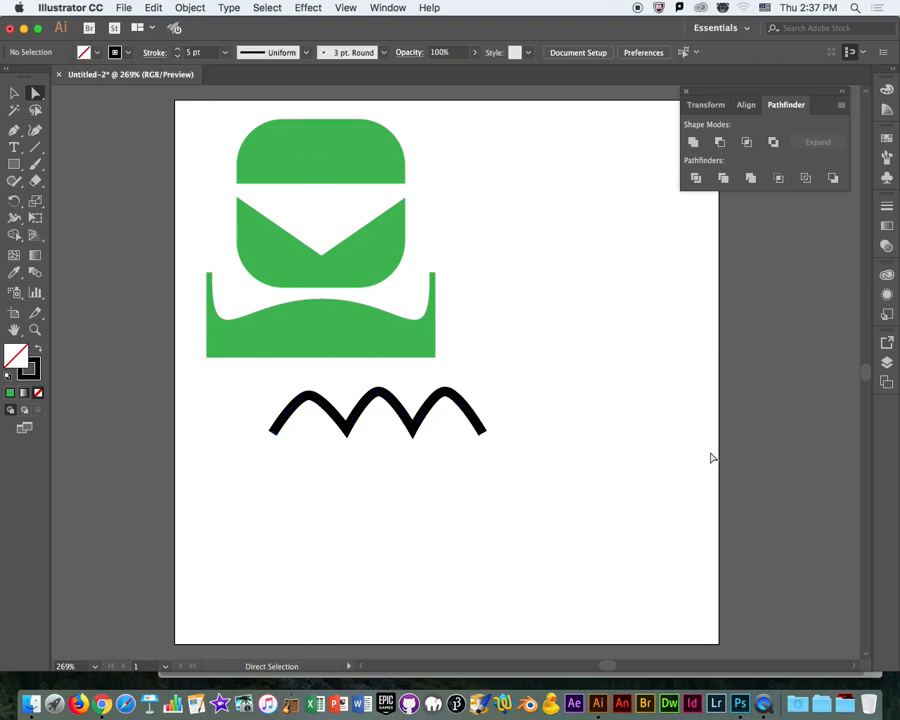
# Extend the direction handles of the zigzag's three upper anchor points horizontally to make full, rounded arches.
pyautogui.click(452, 394)
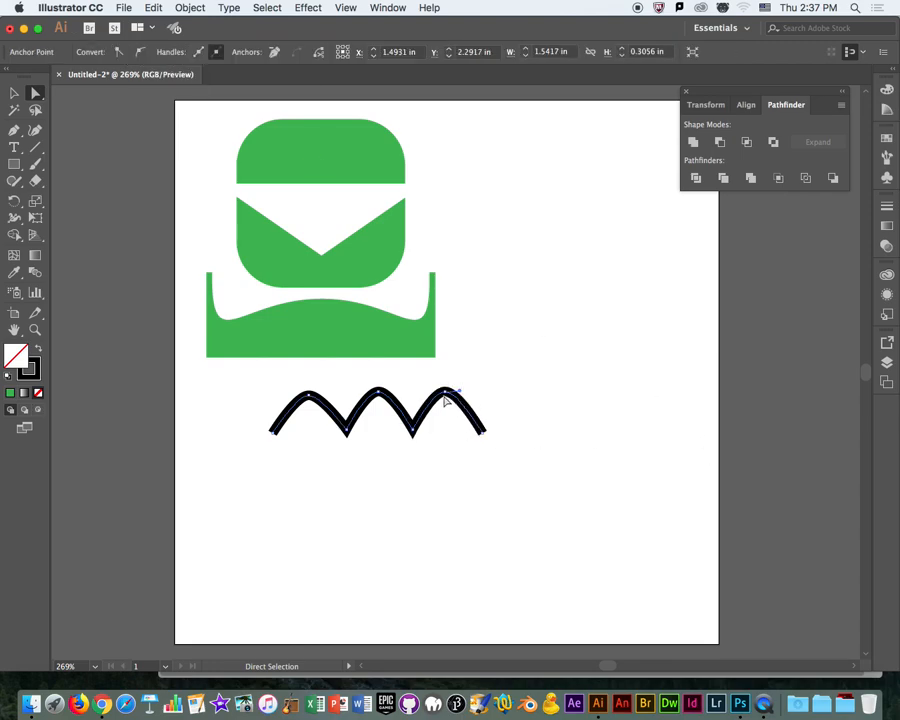
pyautogui.moveTo(459, 393); pyautogui.dragTo(264, 396)
pyautogui.click(310, 397)
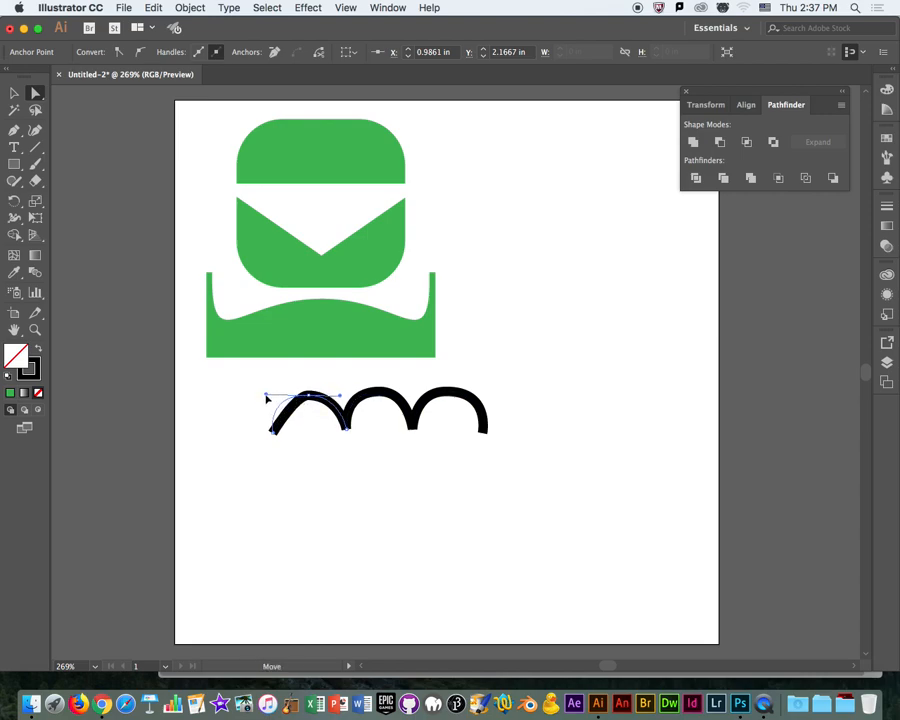
pyautogui.click(594, 332)
# Draw a closed swoosh outline with the Pen tool below the arches, with a hooked left end and a pointed upper-right tip.
pyautogui.click(14, 130)
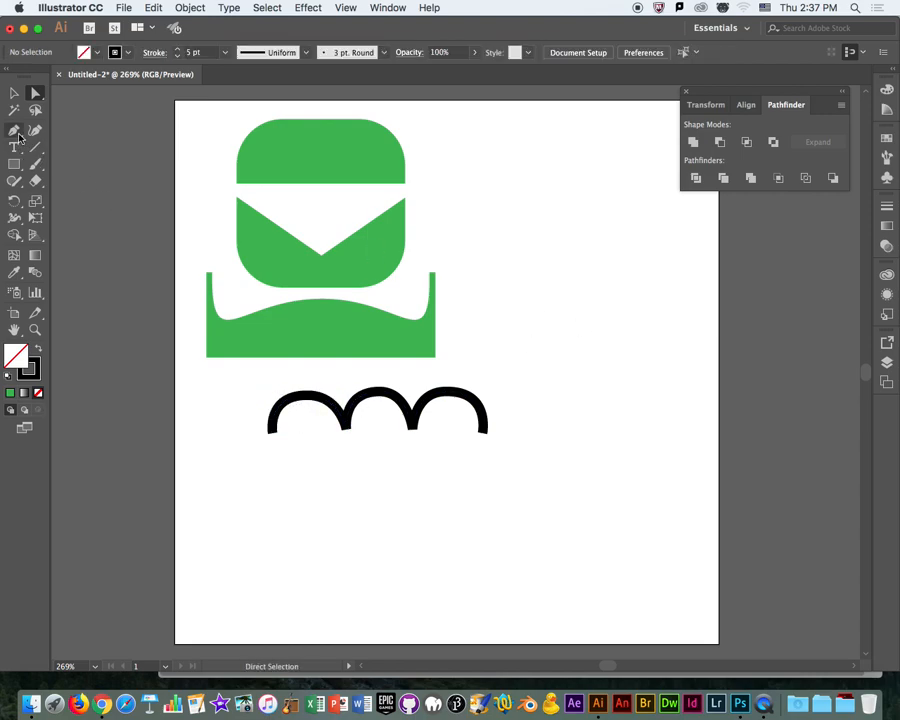
pyautogui.click(615, 492)
pyautogui.click(485, 554)
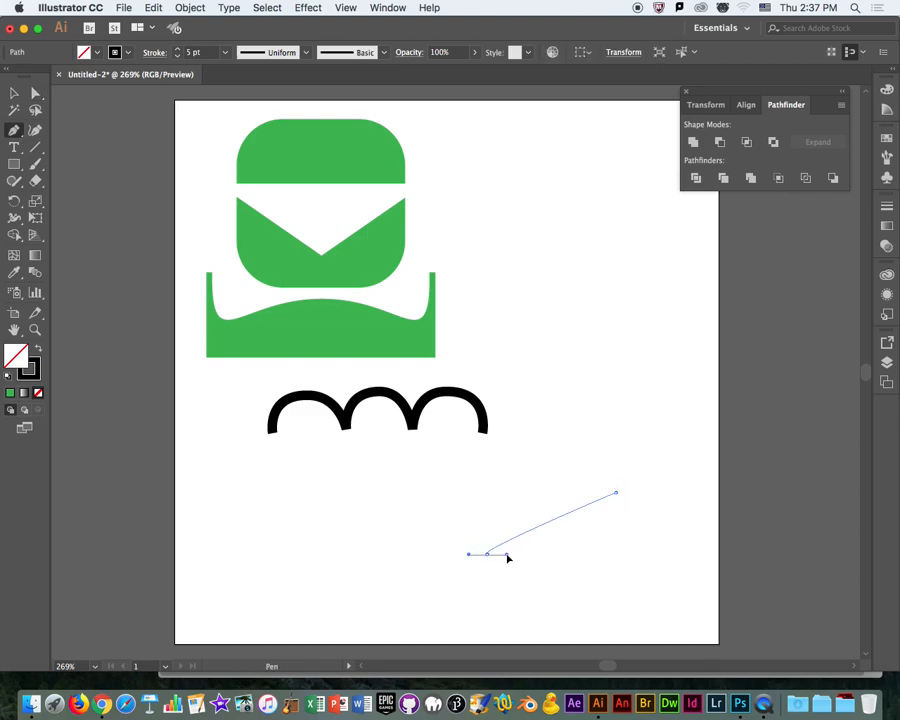
pyautogui.moveTo(491, 561)
pyautogui.mouseDown()
pyautogui.moveTo(464, 551)
pyautogui.moveTo(471, 555)
pyautogui.moveTo(474, 511)
pyautogui.mouseUp()
pyautogui.moveTo(427, 556); pyautogui.dragTo(427, 591)
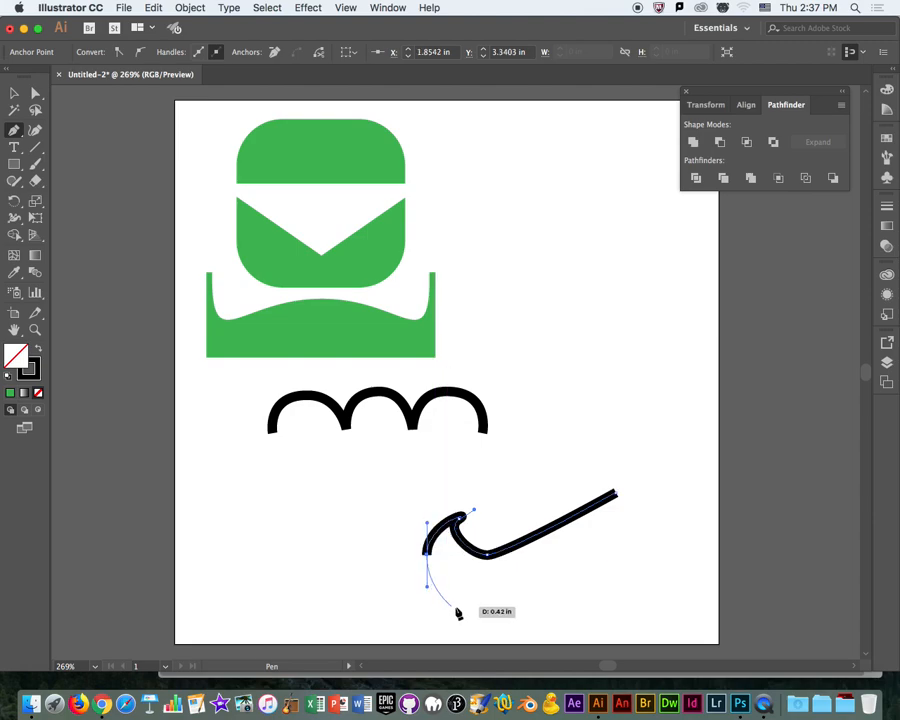
pyautogui.moveTo(485, 605); pyautogui.dragTo(518, 600)
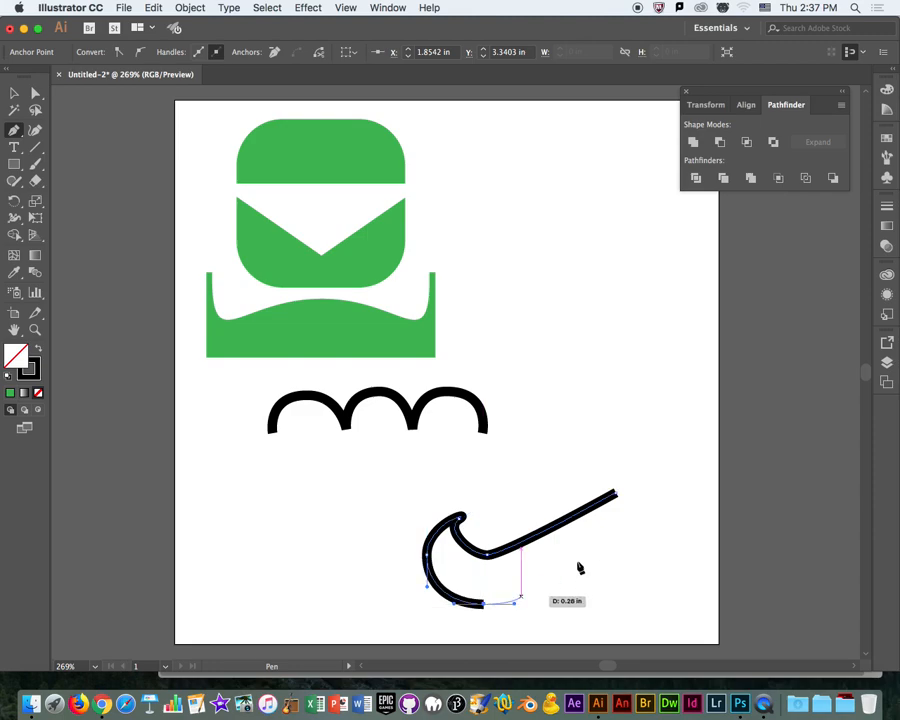
pyautogui.click(616, 495)
pyautogui.press('super+z')
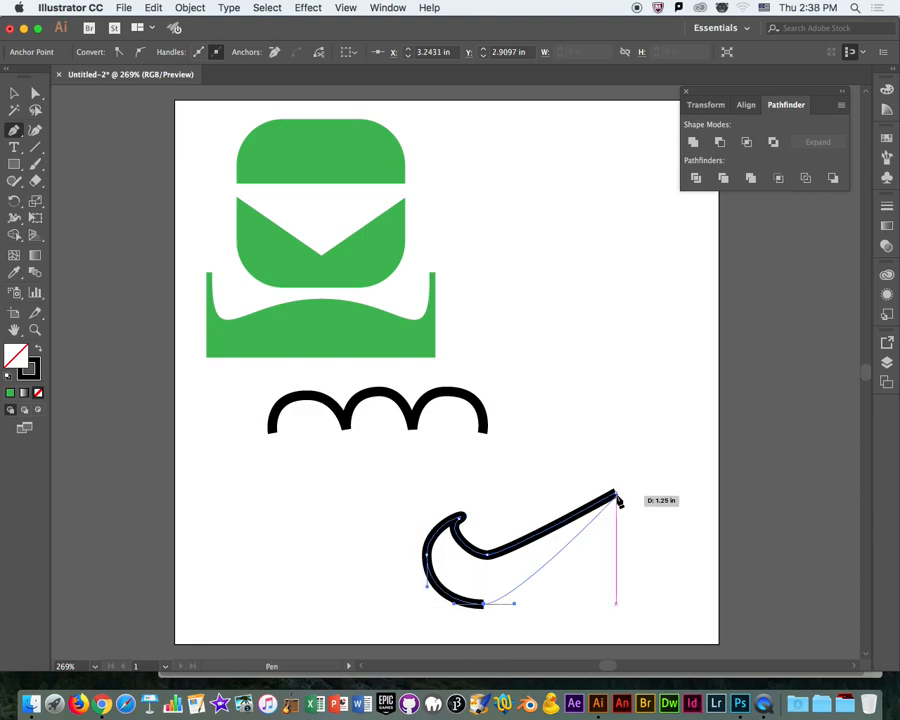
pyautogui.click(616, 493)
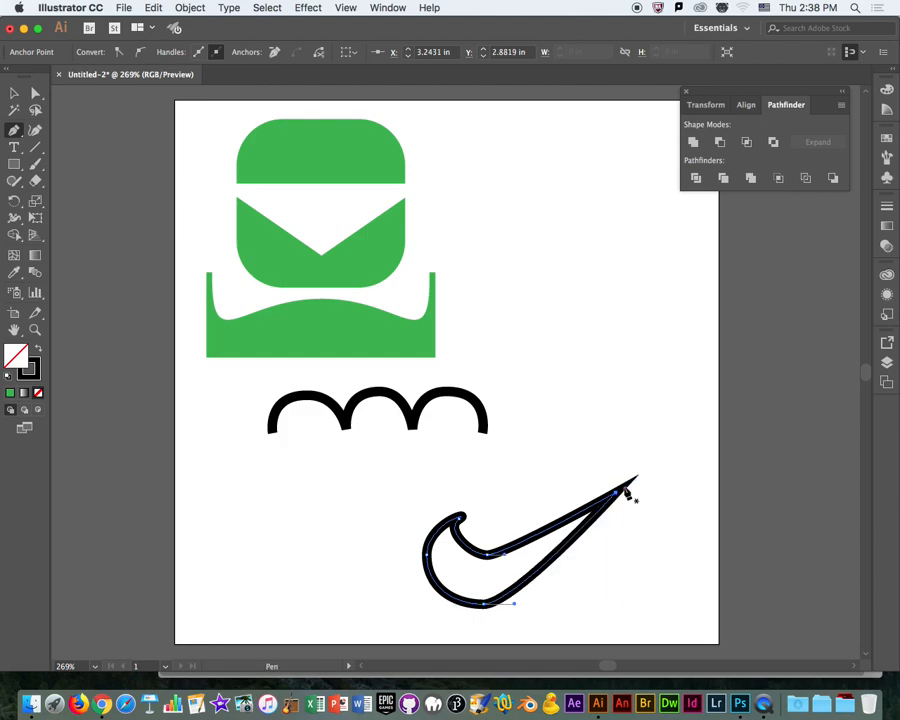
# Shift the swoosh's lower anchor point slightly up and to the right and lengthen its right direction handle.
pyautogui.click(36, 95)
pyautogui.moveTo(478, 604); pyautogui.dragTo(493, 592)
pyautogui.click(487, 555)
pyautogui.click(493, 593)
pyautogui.moveTo(525, 596)
pyautogui.mouseDown()
pyautogui.moveTo(497, 593)
pyautogui.moveTo(538, 595)
pyautogui.mouseUp()
pyautogui.moveTo(465, 595); pyautogui.dragTo(490, 603)
pyautogui.click(402, 617)
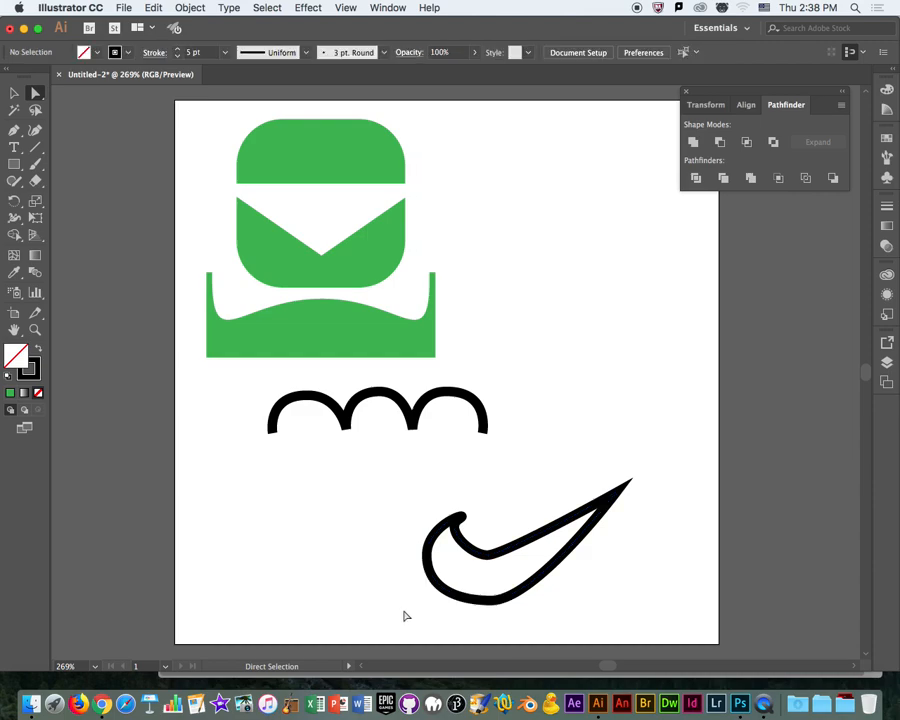
pyautogui.click(480, 602)
pyautogui.click(491, 601)
pyautogui.moveTo(535, 601); pyautogui.dragTo(561, 602)
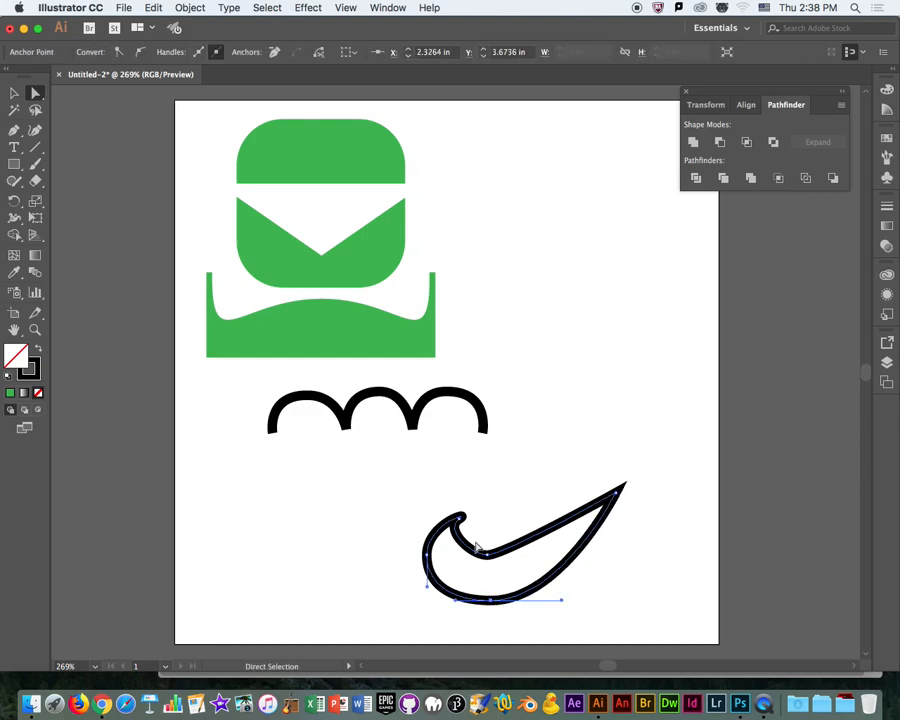
# Reposition the swoosh's inner-curve and lower anchor points and tilt the lower point's right handle upward to slim the tail.
pyautogui.moveTo(488, 557)
pyautogui.mouseDown()
pyautogui.moveTo(492, 571)
pyautogui.moveTo(482, 574)
pyautogui.moveTo(511, 570)
pyautogui.moveTo(492, 563)
pyautogui.mouseUp()
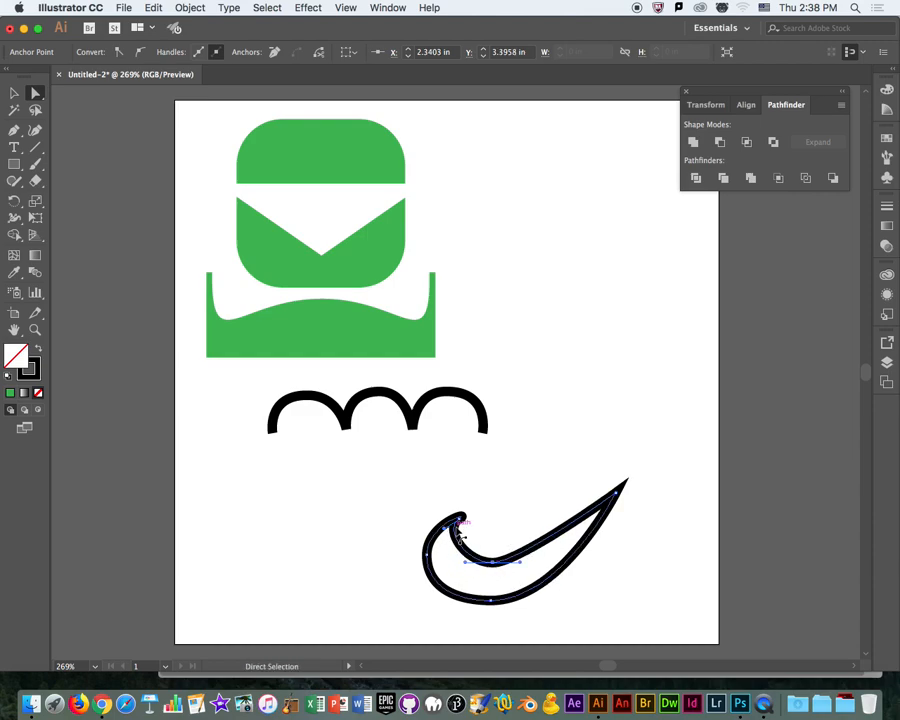
pyautogui.click(492, 601)
pyautogui.moveTo(492, 601); pyautogui.dragTo(494, 596)
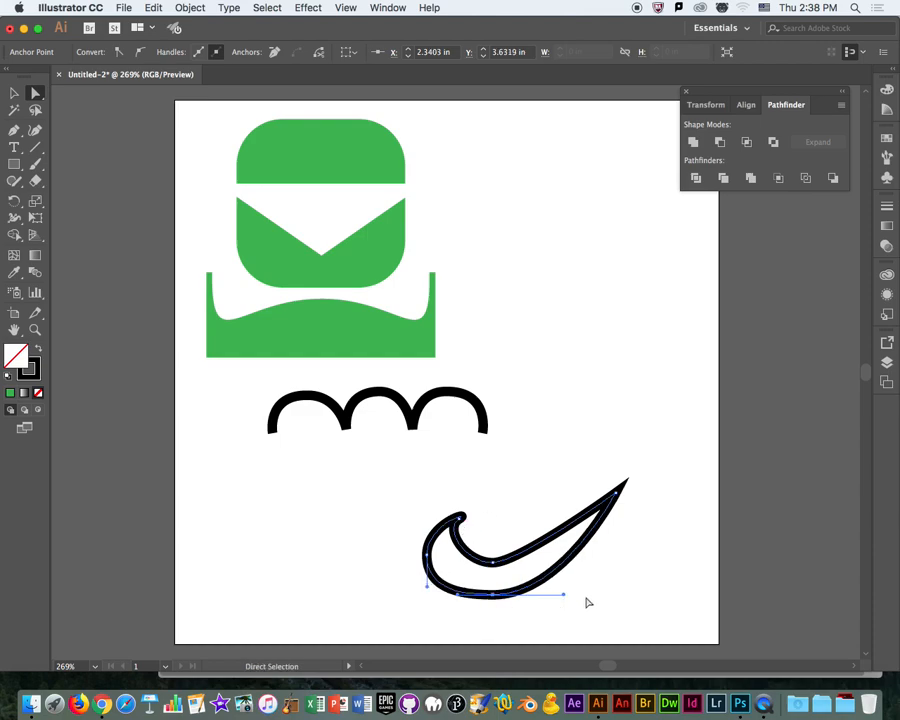
pyautogui.moveTo(564, 597); pyautogui.dragTo(555, 589)
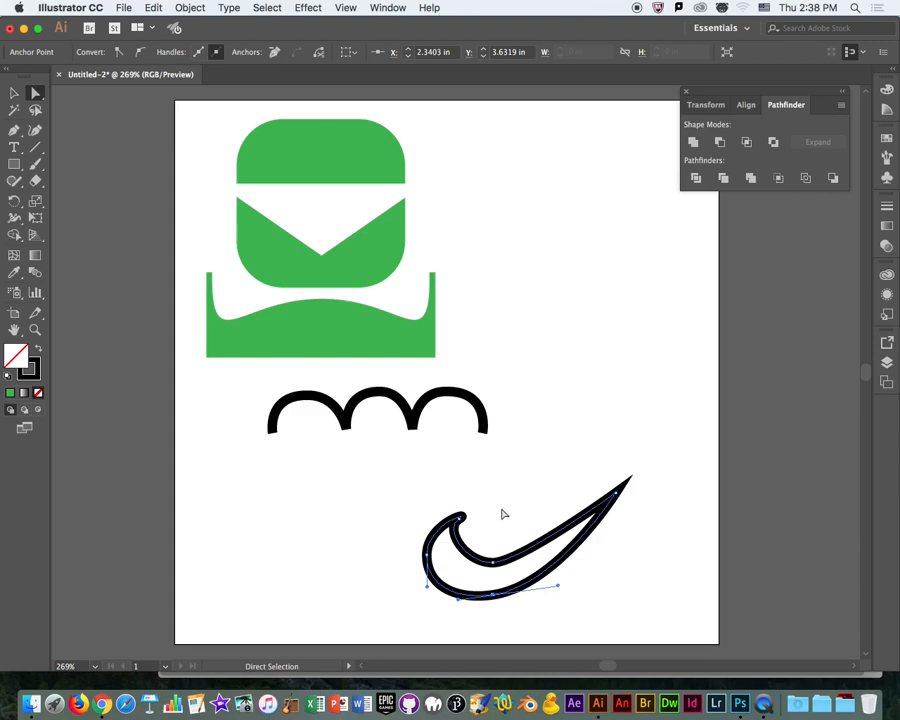
pyautogui.moveTo(493, 565); pyautogui.dragTo(494, 596)
pyautogui.click(533, 533)
pyautogui.moveTo(560, 591); pyautogui.dragTo(551, 568)
pyautogui.click(300, 592)
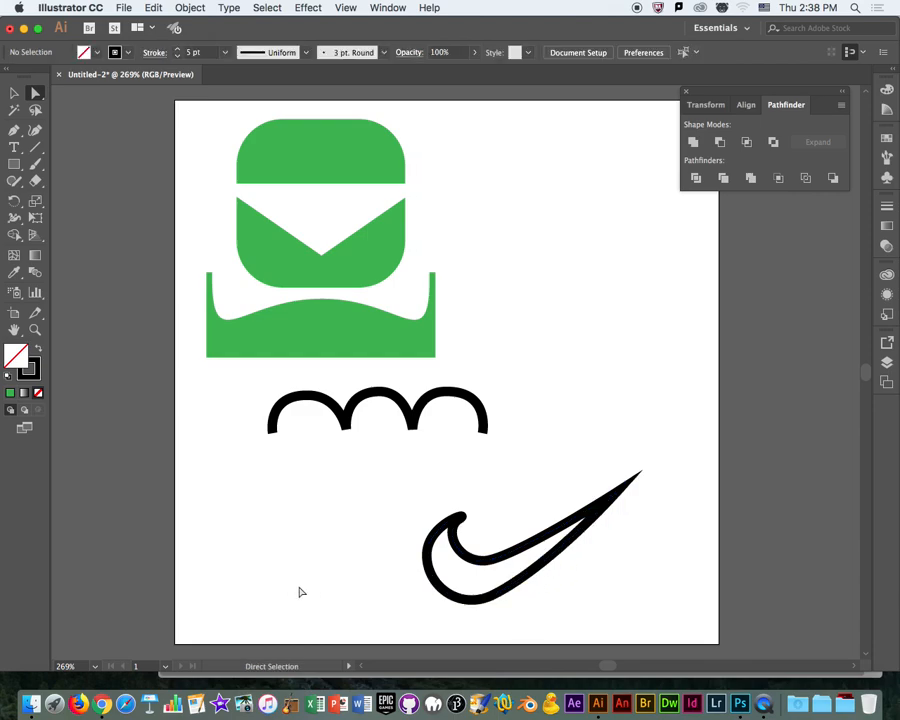
# Remove the swoosh's stroke and fill the shape with black.
pyautogui.click(460, 597)
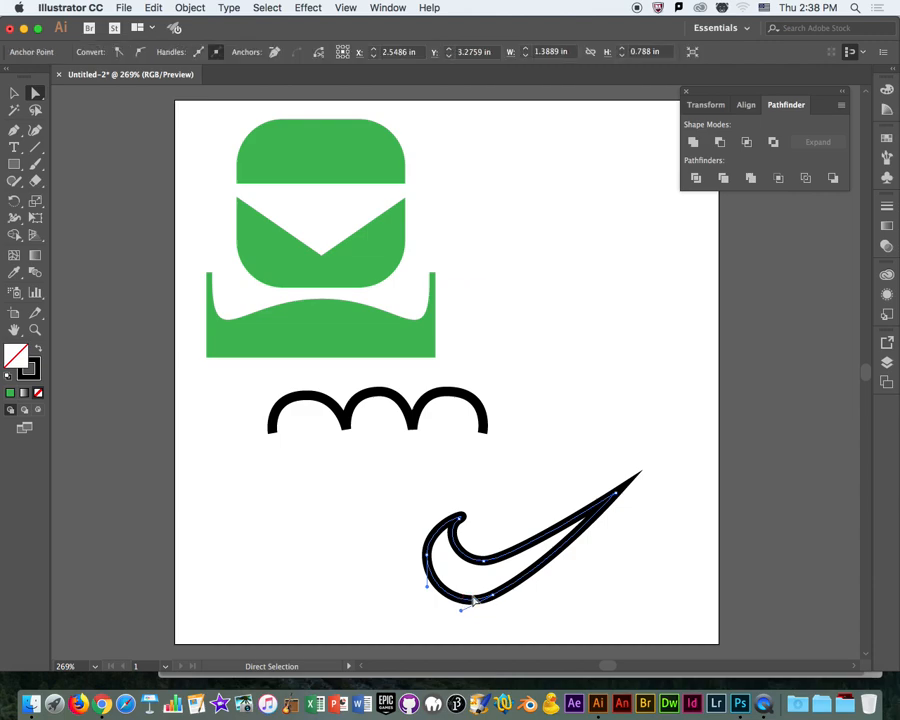
pyautogui.click(16, 93)
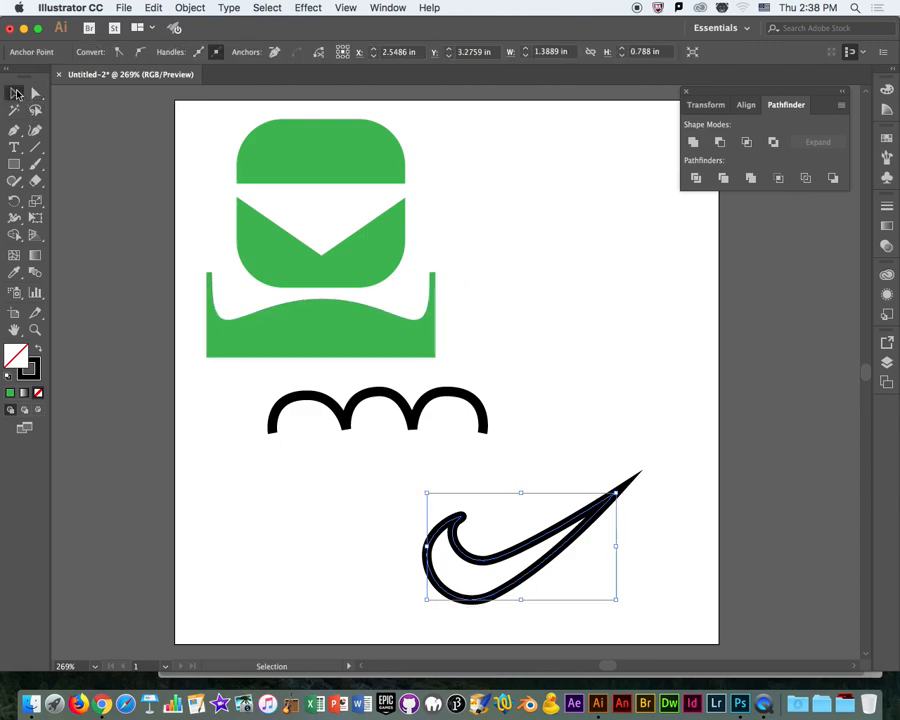
pyautogui.click(540, 543)
pyautogui.click(176, 57)
pyautogui.click(176, 57)
pyautogui.click(176, 57)
pyautogui.click(176, 57)
pyautogui.click(176, 57)
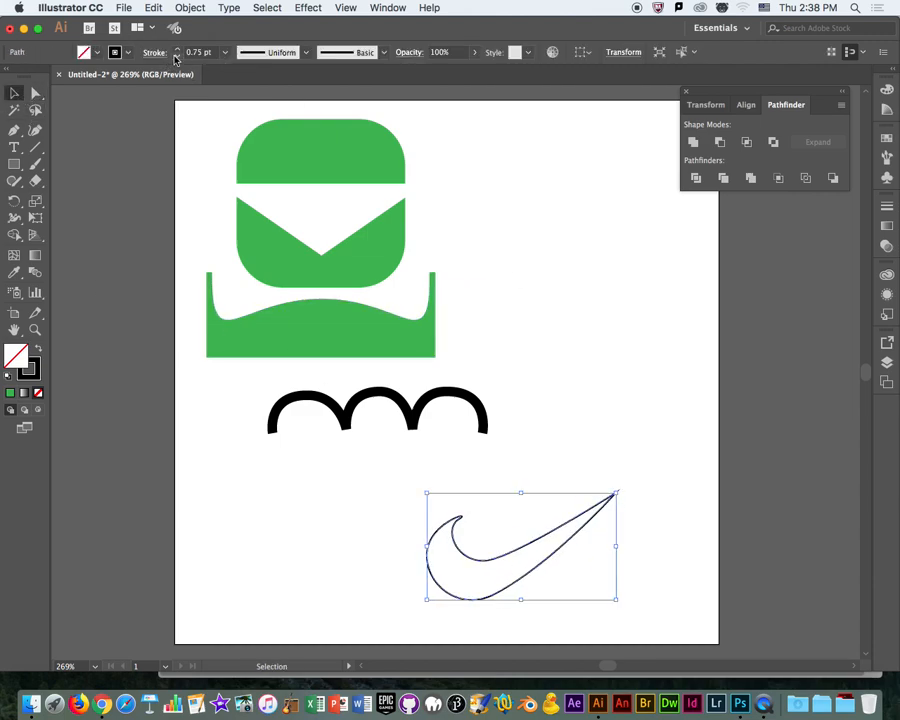
pyautogui.click(176, 57)
pyautogui.click(176, 57)
pyautogui.click(176, 57)
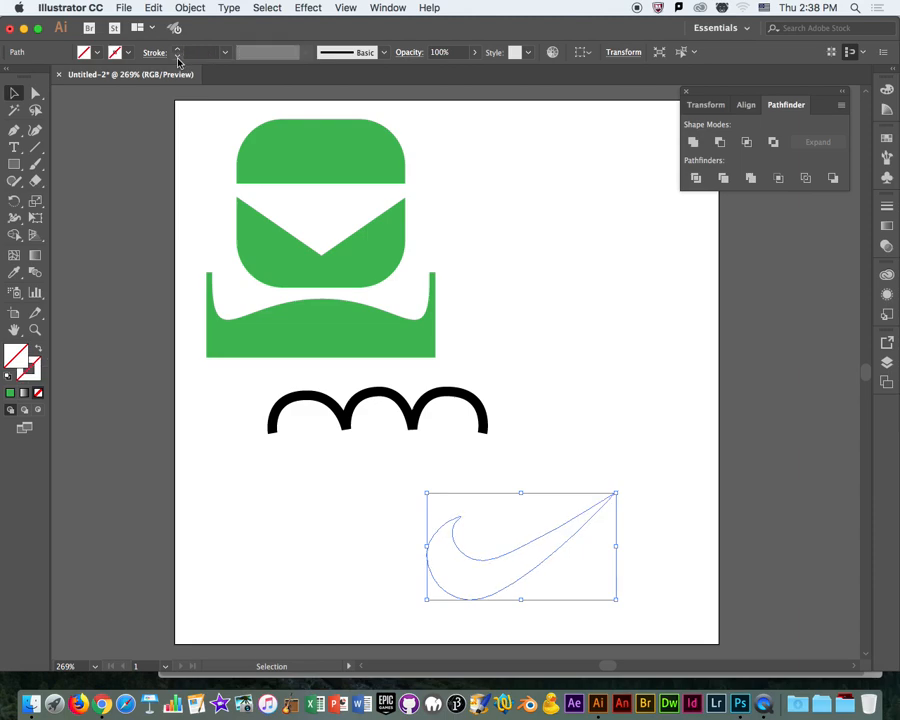
pyautogui.click(98, 54)
pyautogui.click(38, 77)
pyautogui.press('Escape')
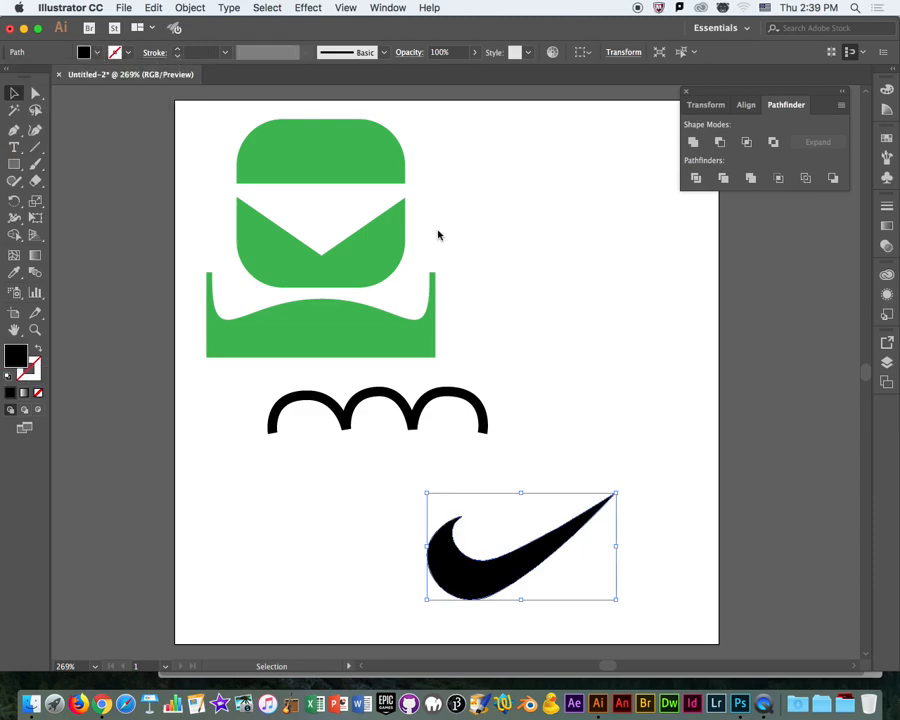
# Move the swoosh up into the empty area to the right of the green figure.
pyautogui.click(607, 338)
pyautogui.moveTo(492, 572); pyautogui.dragTo(529, 268)
pyautogui.click(462, 253)
# Convert the swoosh's lower anchor point to a smooth point and adjust its left direction handle.
pyautogui.click(35, 92)
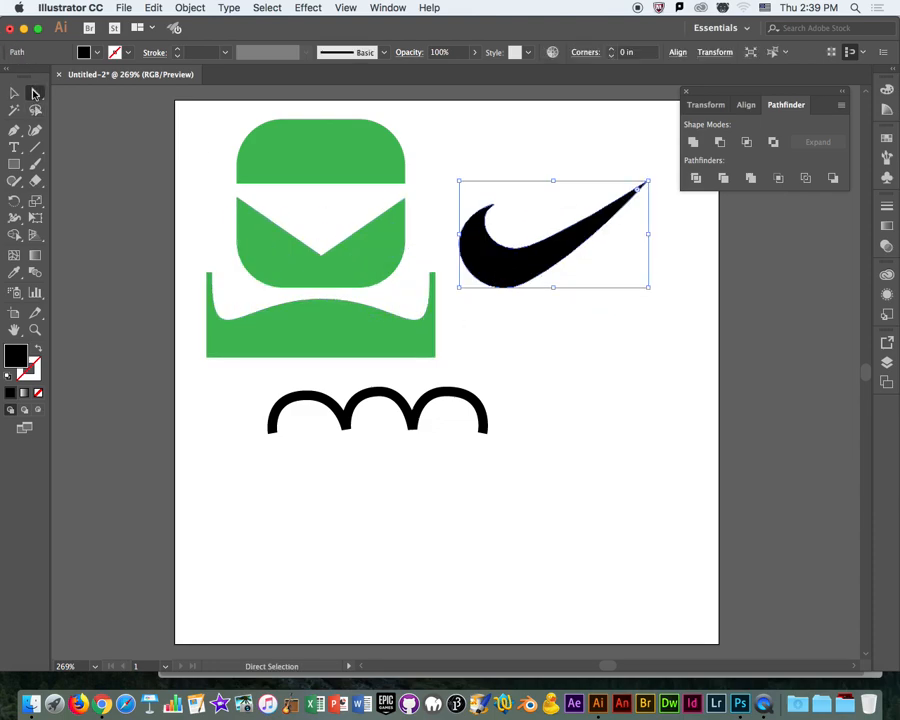
pyautogui.click(527, 285)
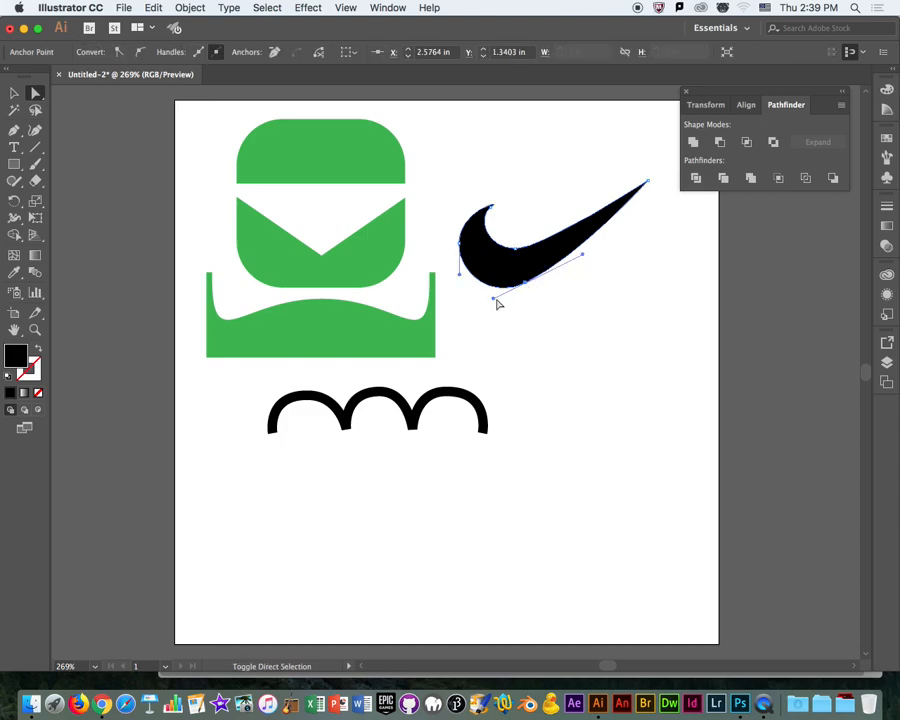
pyautogui.moveTo(494, 299); pyautogui.dragTo(490, 296)
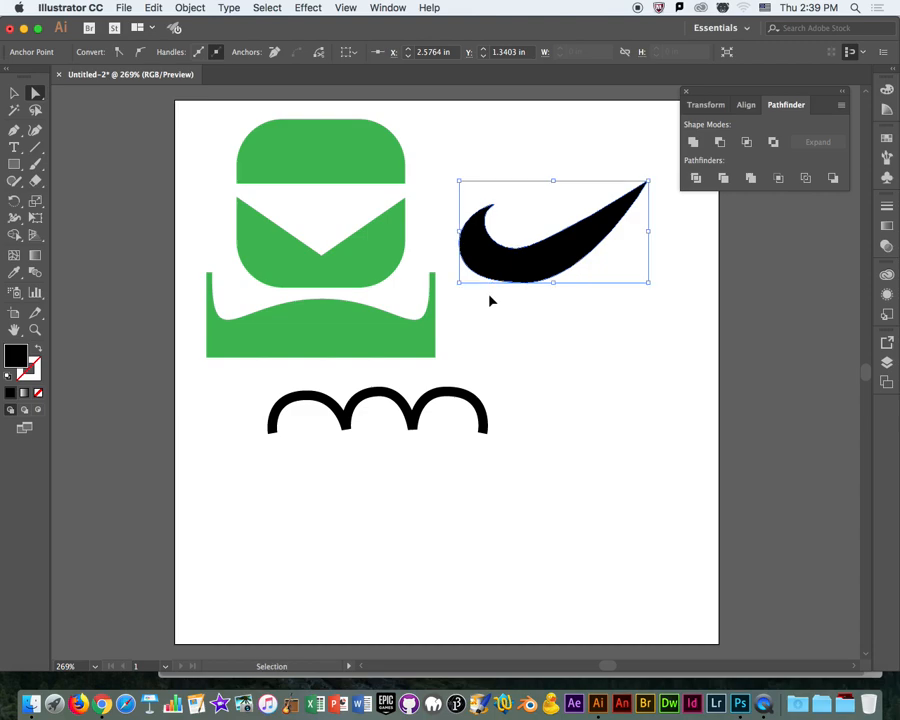
pyautogui.press('super+z')
pyautogui.moveTo(498, 303); pyautogui.dragTo(478, 292)
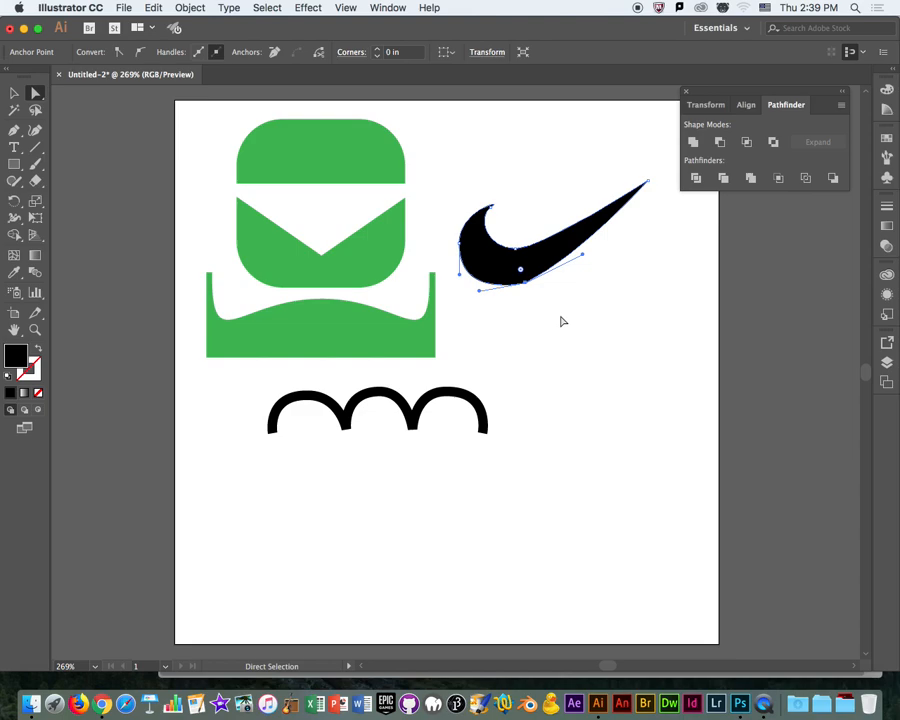
pyautogui.click(562, 321)
pyautogui.click(525, 283)
pyautogui.click(140, 51)
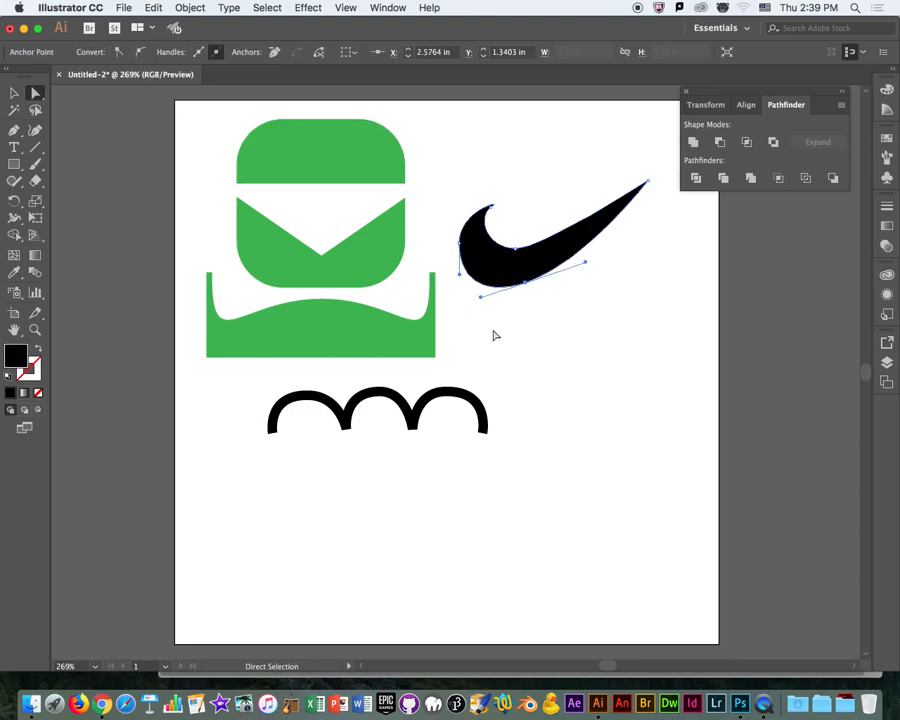
pyautogui.moveTo(481, 296); pyautogui.dragTo(478, 282)
# Nudge the swoosh's lower anchor point up, tilt its right handle upward, and shift the point slightly right and down.
pyautogui.click(579, 321)
pyautogui.click(526, 284)
pyautogui.press('Up')
pyautogui.press('Up')
pyautogui.press('Up')
pyautogui.press('Up')
pyautogui.press('Up')
pyautogui.press('Up')
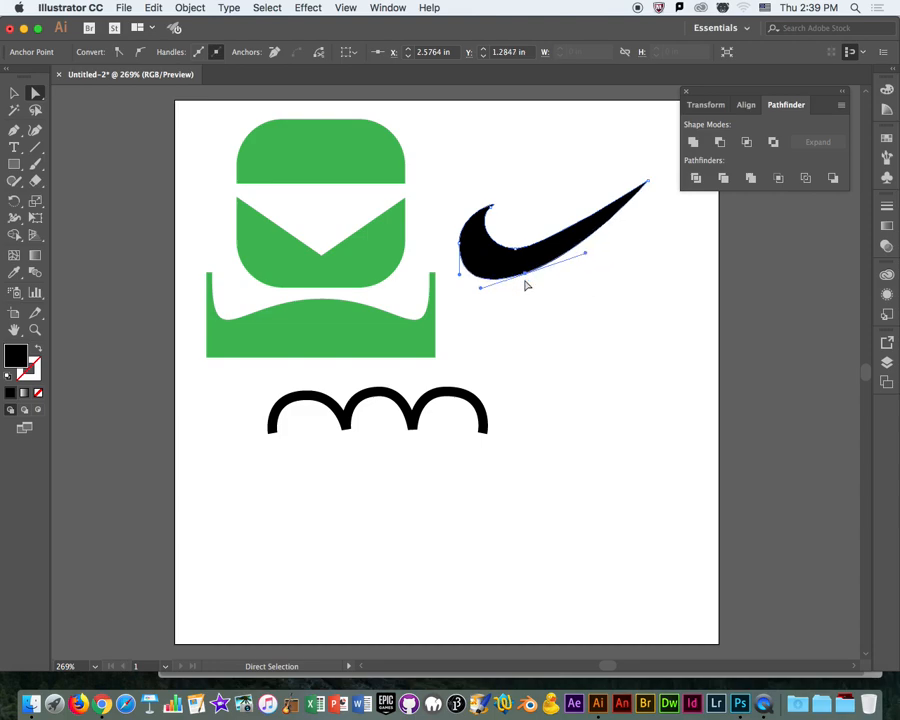
pyautogui.moveTo(587, 251); pyautogui.dragTo(578, 238)
pyautogui.moveTo(526, 279); pyautogui.dragTo(538, 283)
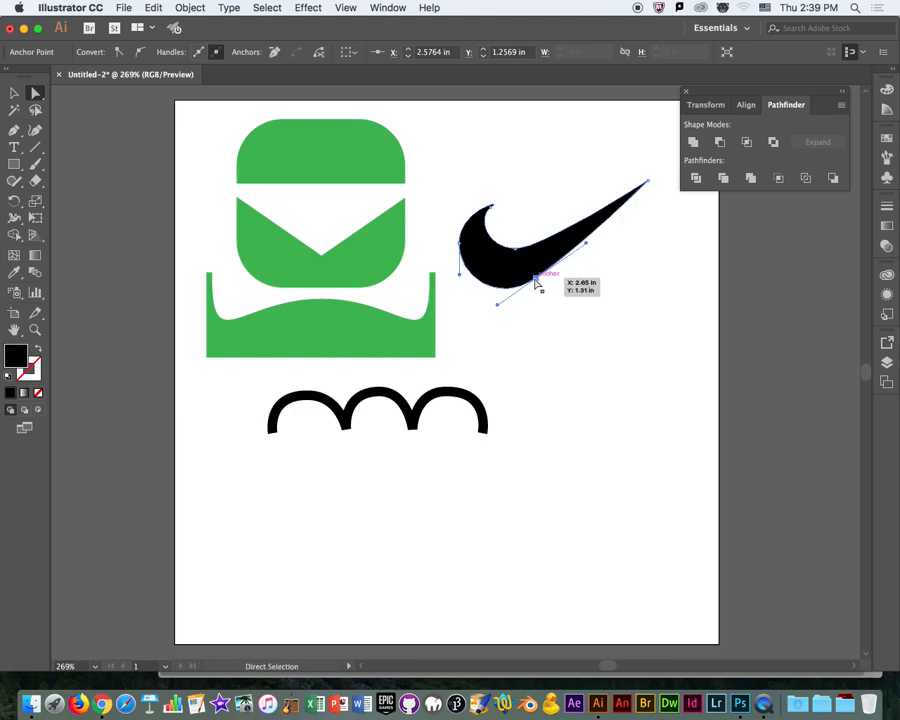
# Lower the anchor point at the bottom of the swoosh's inner curve slightly.
pyautogui.click(562, 330)
pyautogui.click(501, 261)
pyautogui.moveTo(516, 250); pyautogui.dragTo(513, 257)
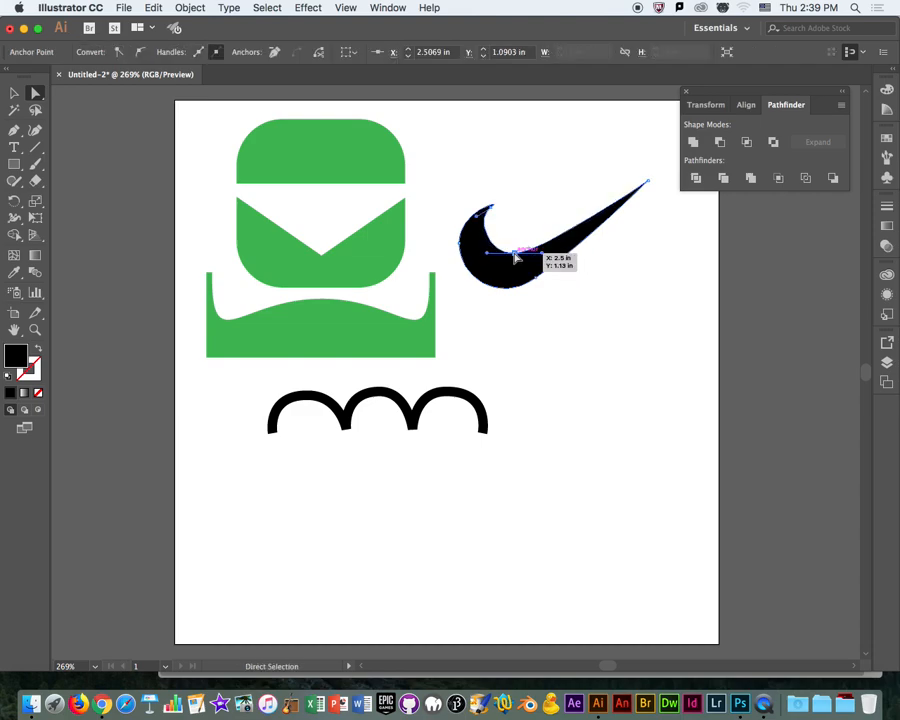
pyautogui.click(572, 348)
# Add an anchor point on the swoosh's lower-left edge, shift it to the right and adjust the adjoining handles.
pyautogui.moveTo(14, 130); pyautogui.dragTo(80, 145)
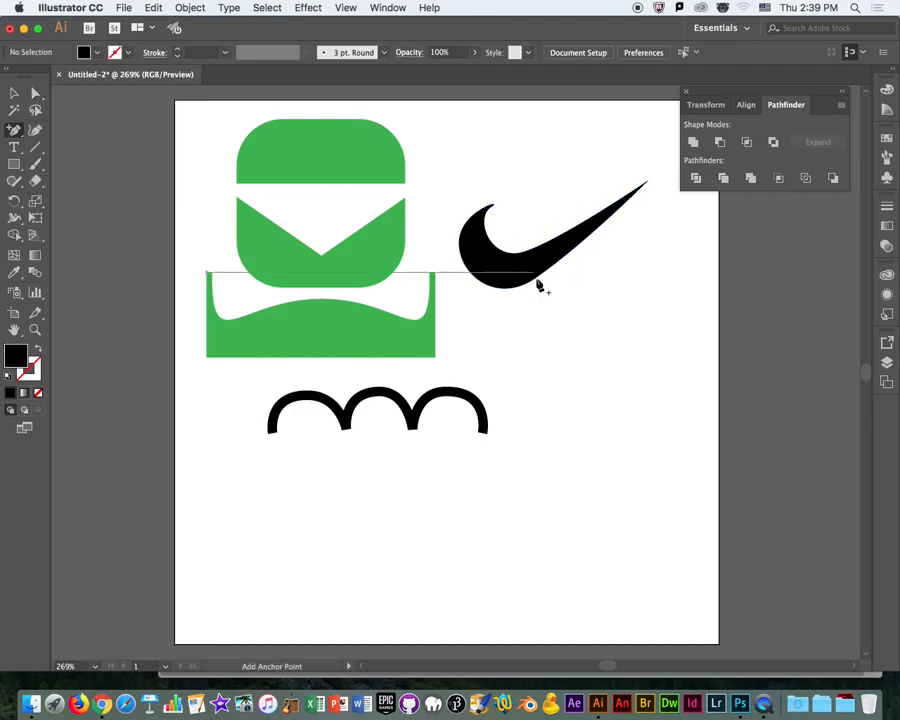
pyautogui.click(478, 283)
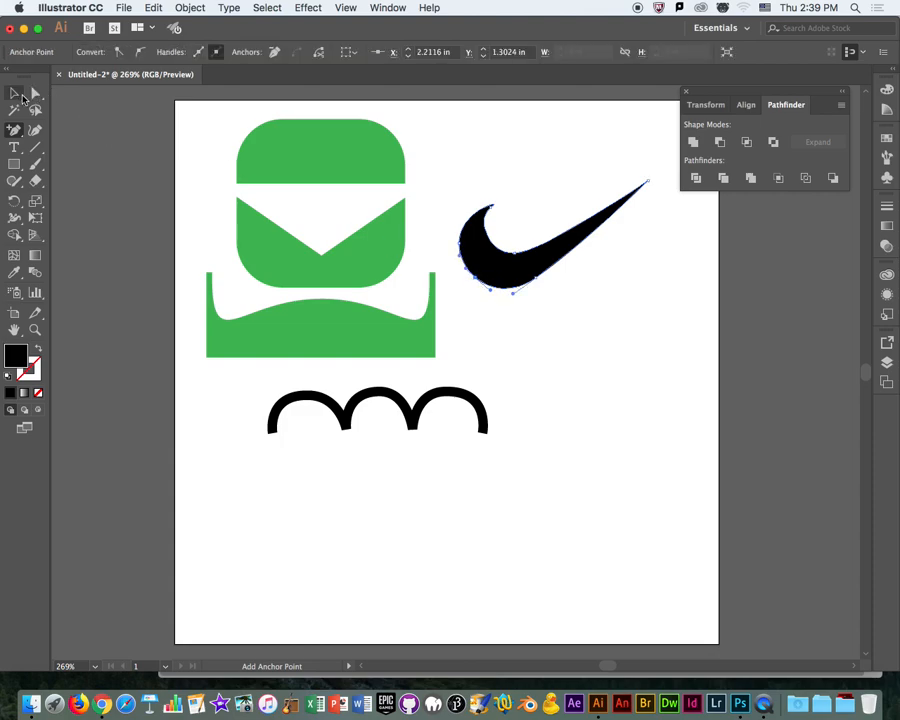
pyautogui.click(34, 93)
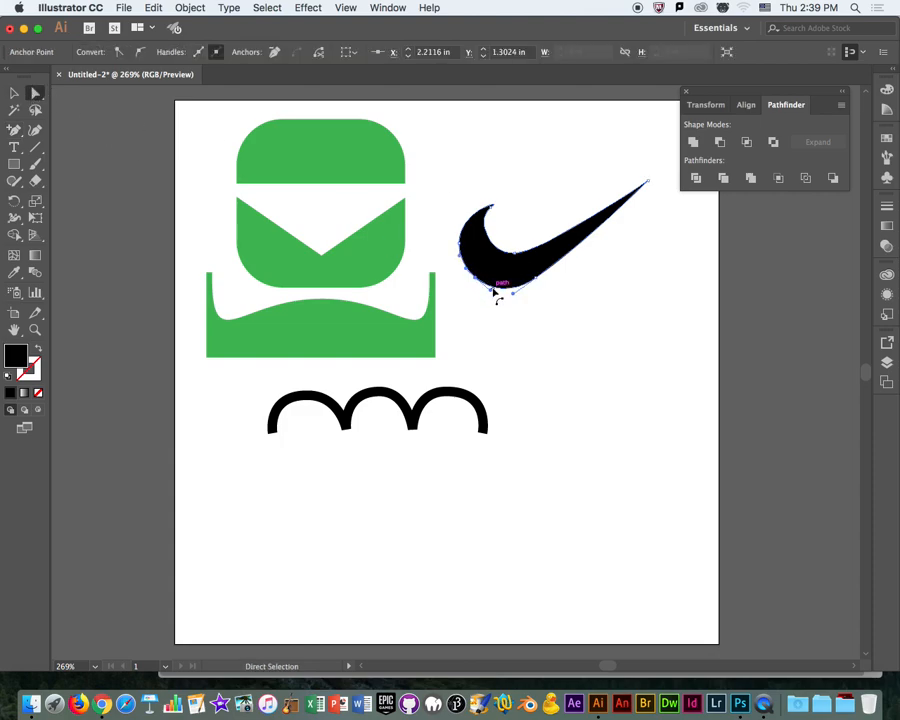
pyautogui.moveTo(478, 283); pyautogui.dragTo(512, 288)
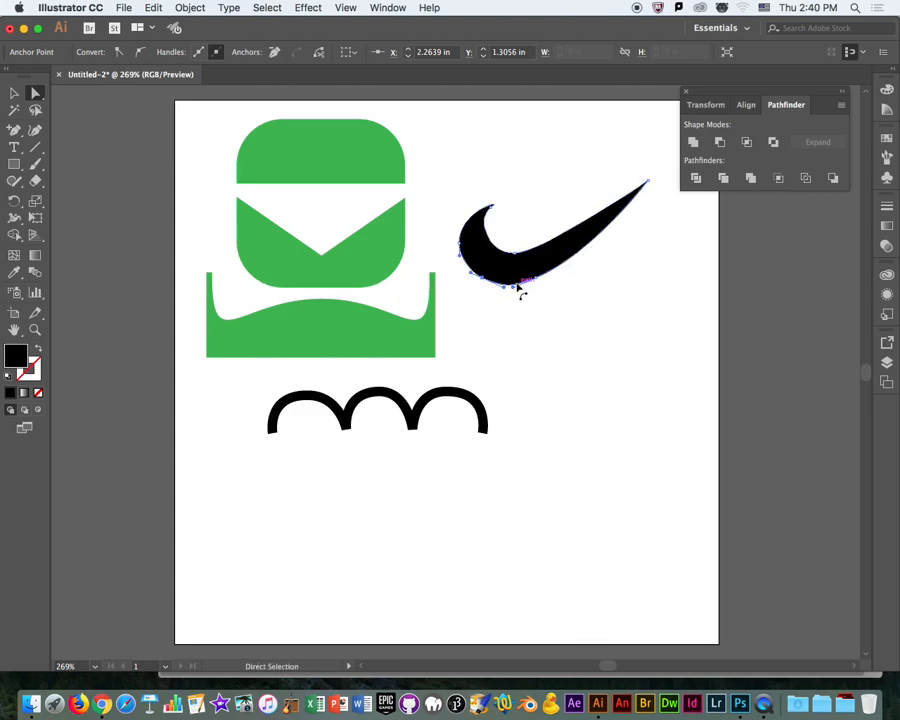
pyautogui.click(592, 295)
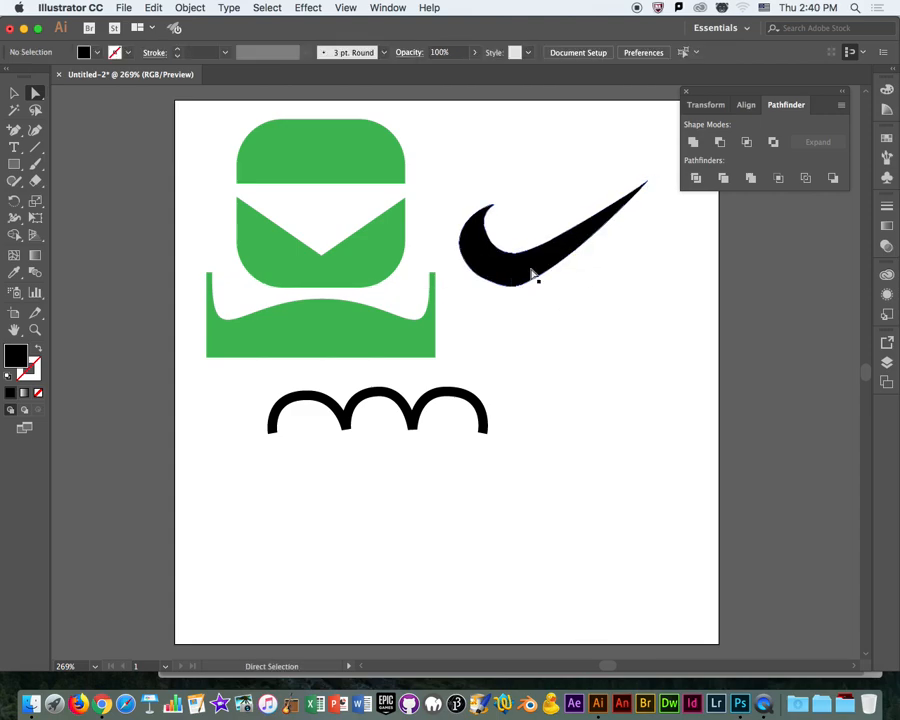
# Delete the swoosh.
pyautogui.click(14, 92)
pyautogui.click(524, 259)
pyautogui.press('Delete')
# Draw a closed, black-filled curvy freeform shape with the Pen tool to the right of the green figure and move it down.
pyautogui.click(14, 128)
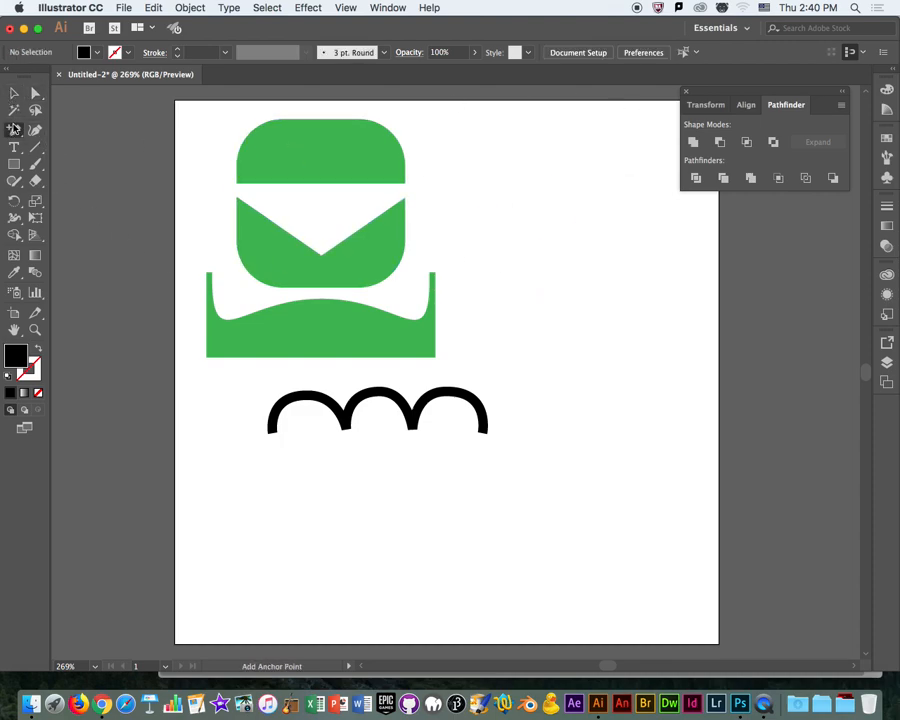
pyautogui.moveTo(15, 138); pyautogui.dragTo(62, 129)
pyautogui.click(570, 181)
pyautogui.moveTo(510, 219); pyautogui.dragTo(518, 275)
pyautogui.moveTo(580, 275); pyautogui.dragTo(600, 326)
pyautogui.moveTo(474, 311); pyautogui.dragTo(669, 315)
pyautogui.moveTo(664, 218); pyautogui.dragTo(619, 171)
pyautogui.moveTo(628, 118); pyautogui.dragTo(565, 125)
pyautogui.click(570, 178)
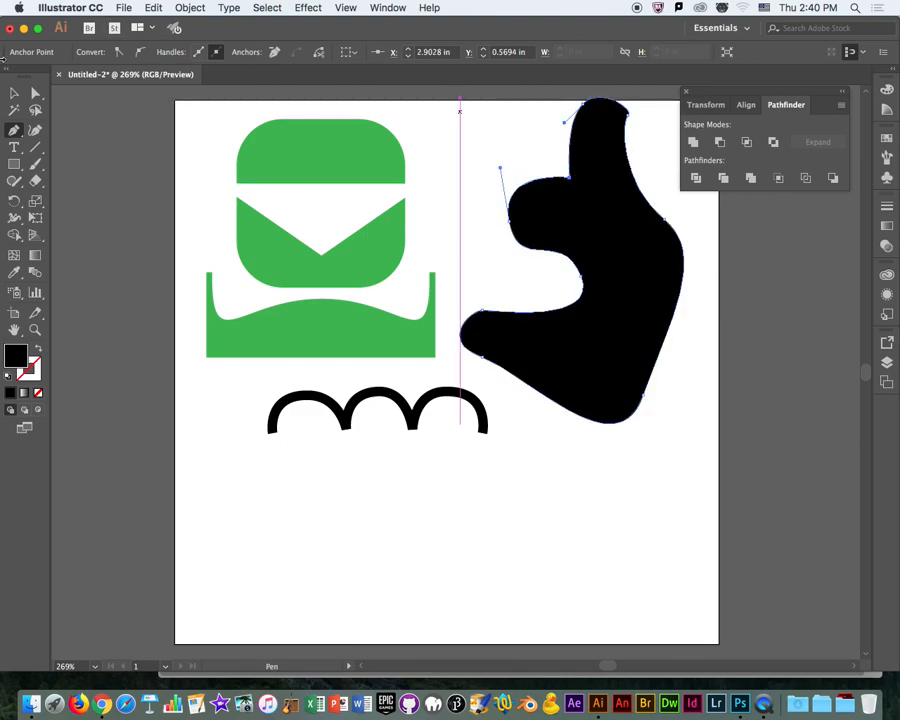
pyautogui.click(13, 92)
pyautogui.moveTo(650, 347); pyautogui.dragTo(645, 497)
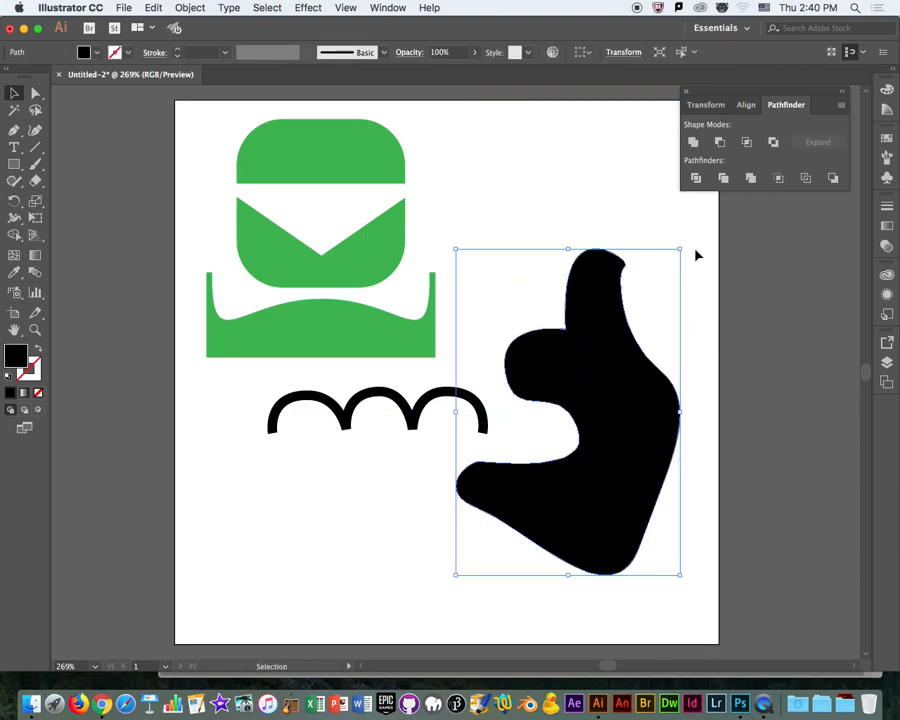
# Rotate the black freeform shape sideways, scale it down and place it to the right of the green figure.
pyautogui.moveTo(685, 246); pyautogui.dragTo(478, 315)
pyautogui.moveTo(639, 386); pyautogui.dragTo(594, 260)
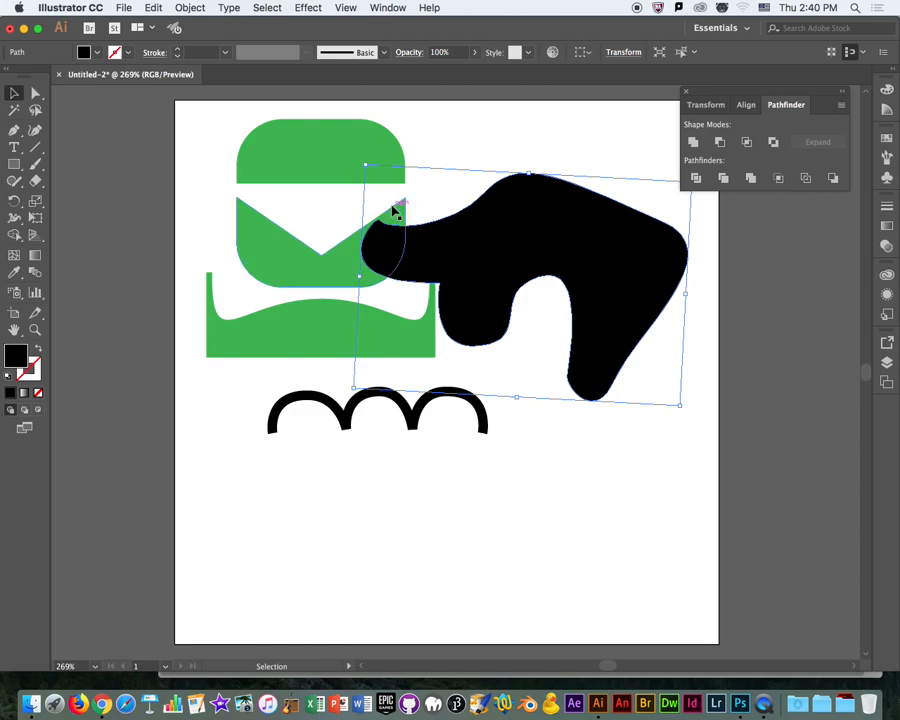
pyautogui.moveTo(366, 165); pyautogui.dragTo(534, 301)
pyautogui.moveTo(613, 340); pyautogui.dragTo(639, 239)
pyautogui.click(677, 287)
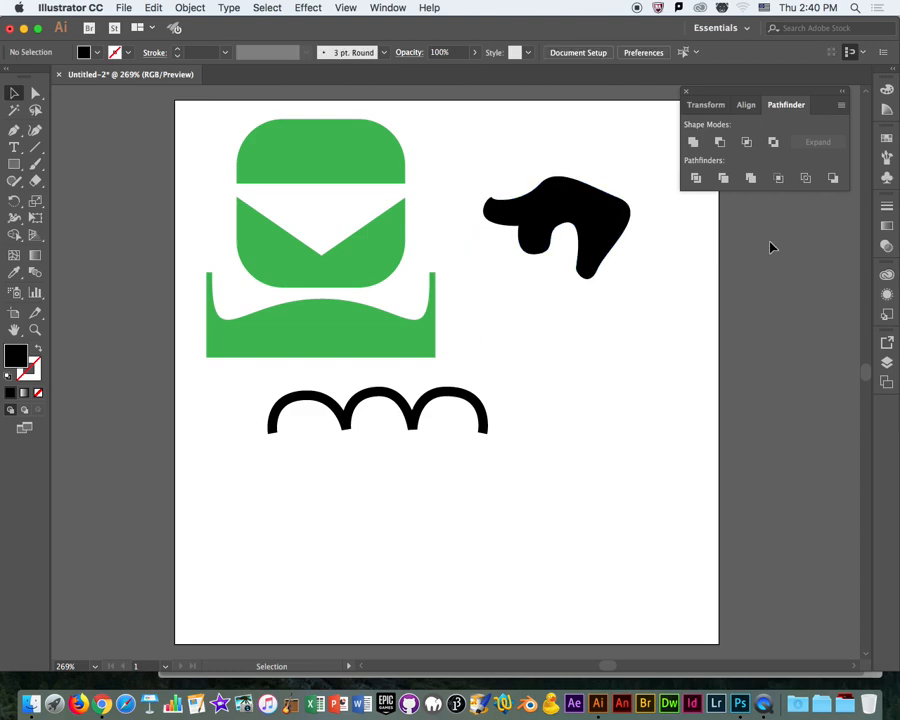
# Delete the black freeform shape and move the stroked arches up beside the top of the green figure.
pyautogui.click(623, 222)
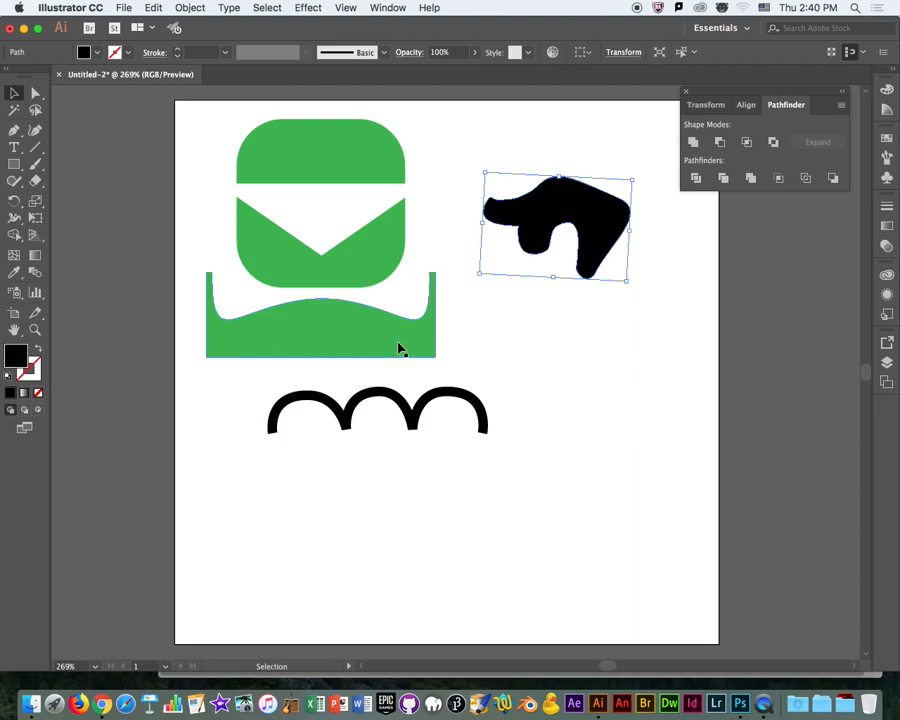
pyautogui.press('Delete')
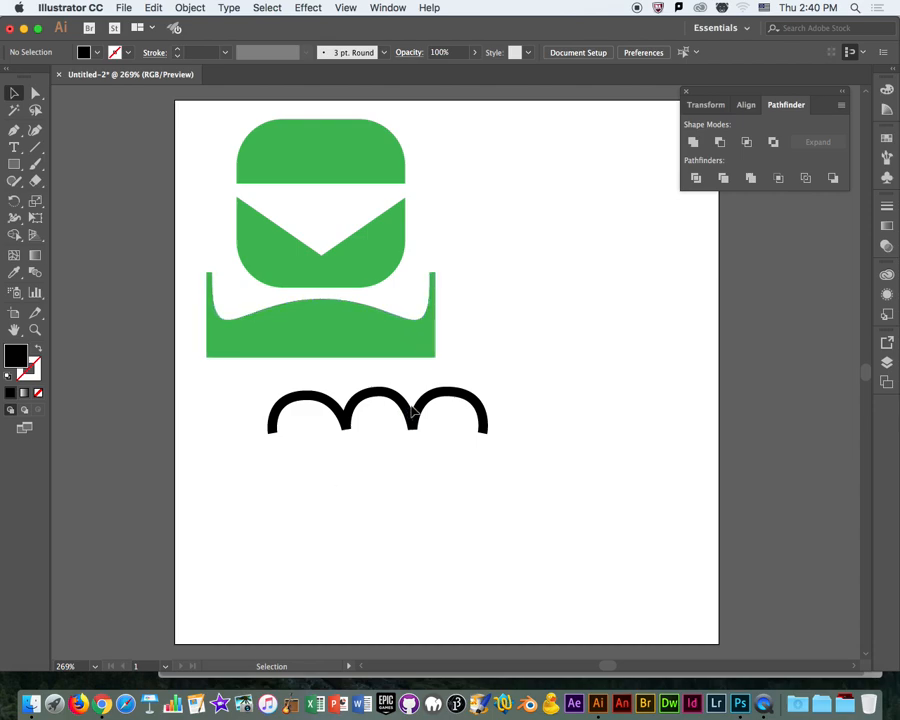
pyautogui.moveTo(412, 418); pyautogui.dragTo(588, 196)
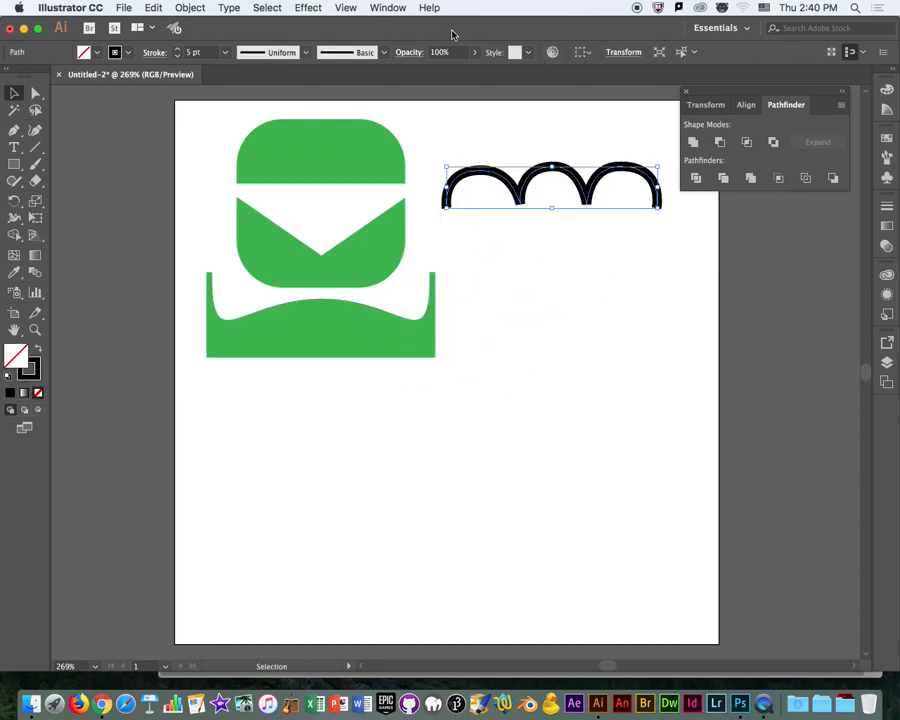
pyautogui.click(405, 7)
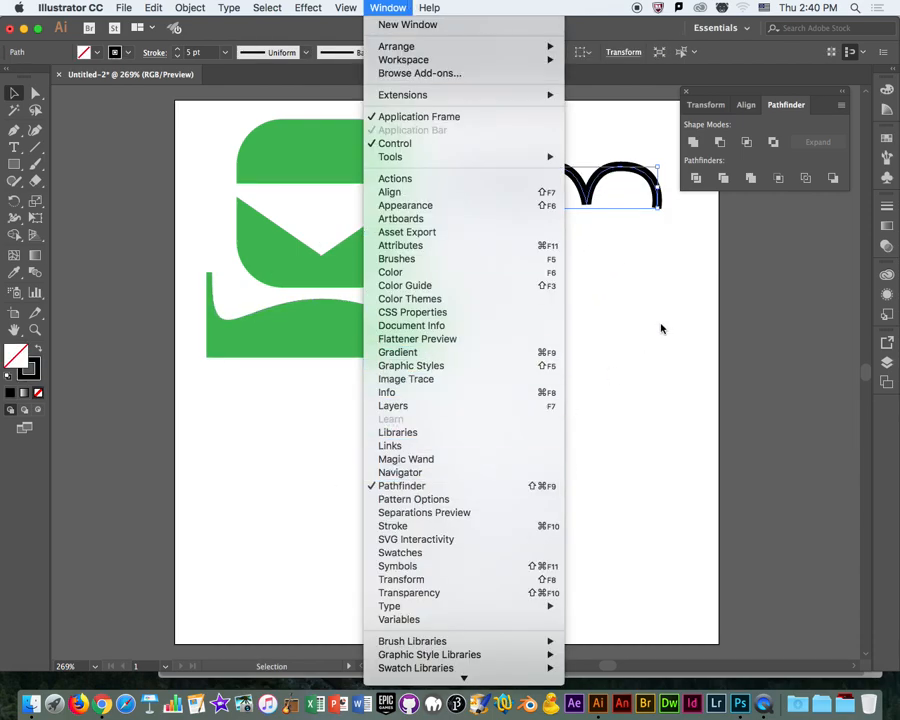
pyautogui.click(614, 319)
pyautogui.click(606, 255)
pyautogui.moveTo(601, 195); pyautogui.dragTo(605, 171)
pyautogui.click(510, 326)
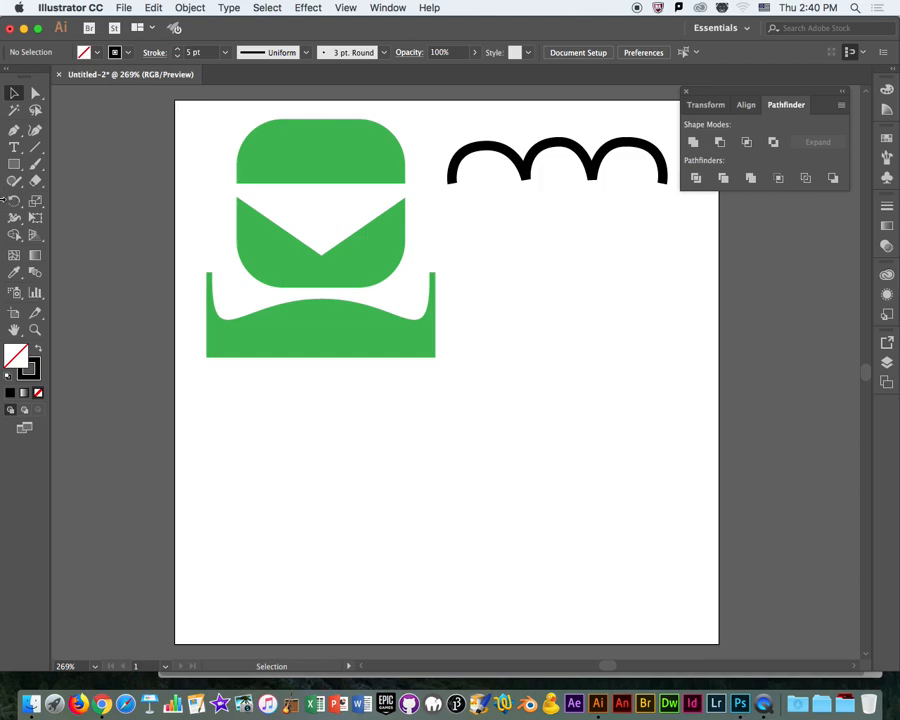
# Draw an unfilled circle about 1.375 in across with a 5 pt black stroke and place it beneath the arches.
pyautogui.click(14, 164)
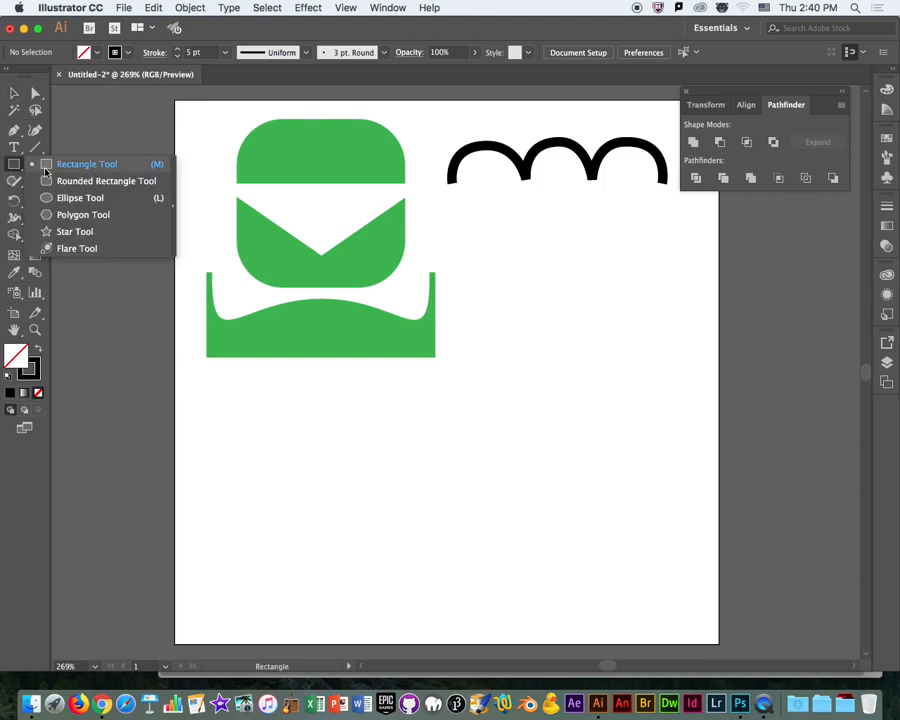
pyautogui.click(76, 194)
pyautogui.moveTo(476, 335)
pyautogui.mouseDown()
pyautogui.moveTo(647, 478)
pyautogui.moveTo(663, 521)
pyautogui.mouseUp()
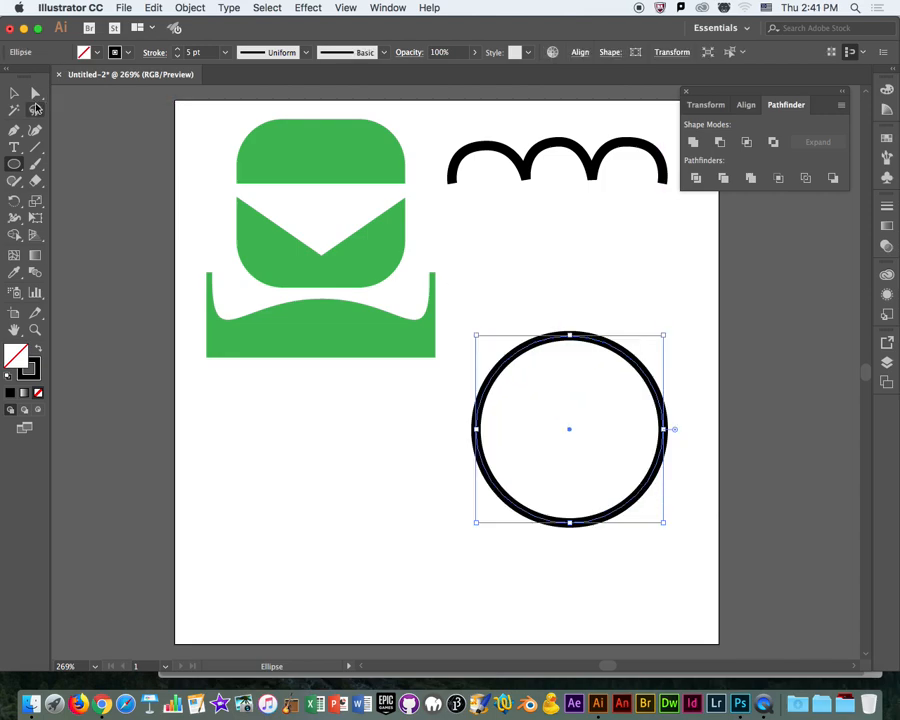
pyautogui.click(625, 298)
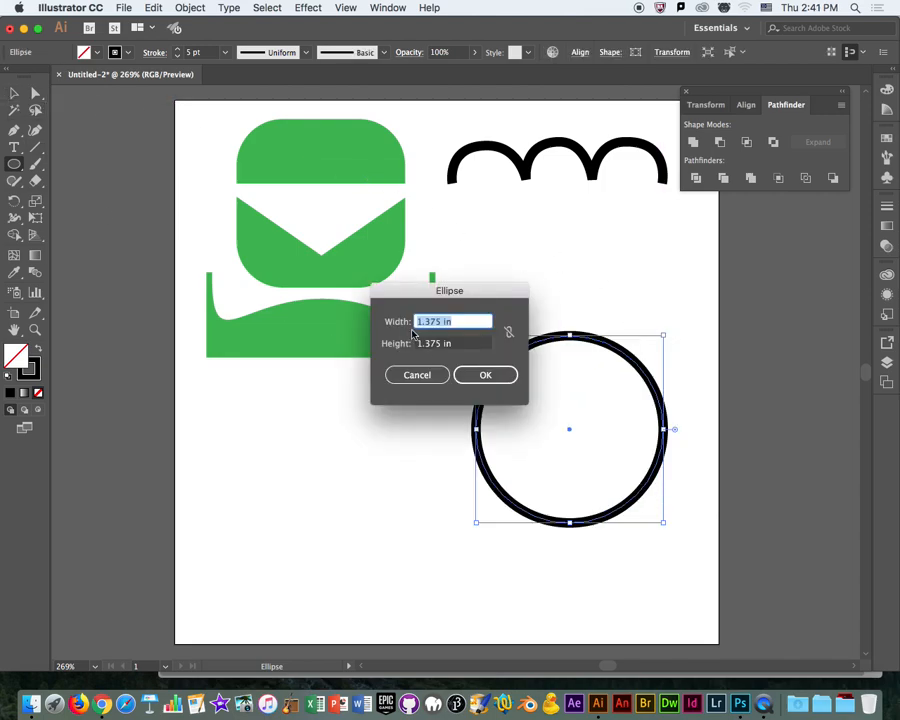
pyautogui.click(416, 376)
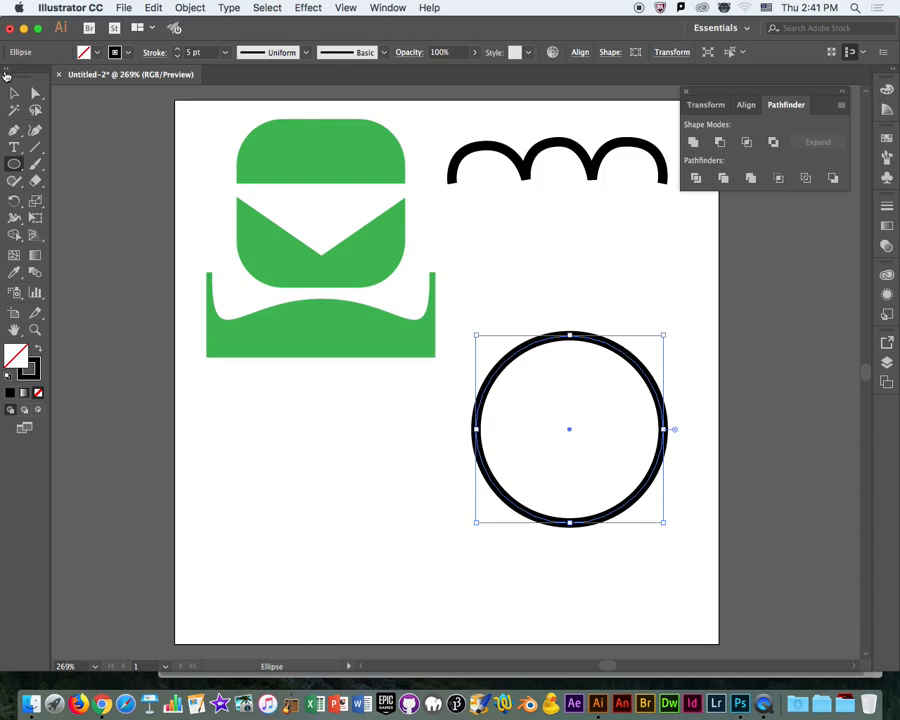
pyautogui.click(14, 92)
pyautogui.moveTo(660, 393); pyautogui.dragTo(655, 291)
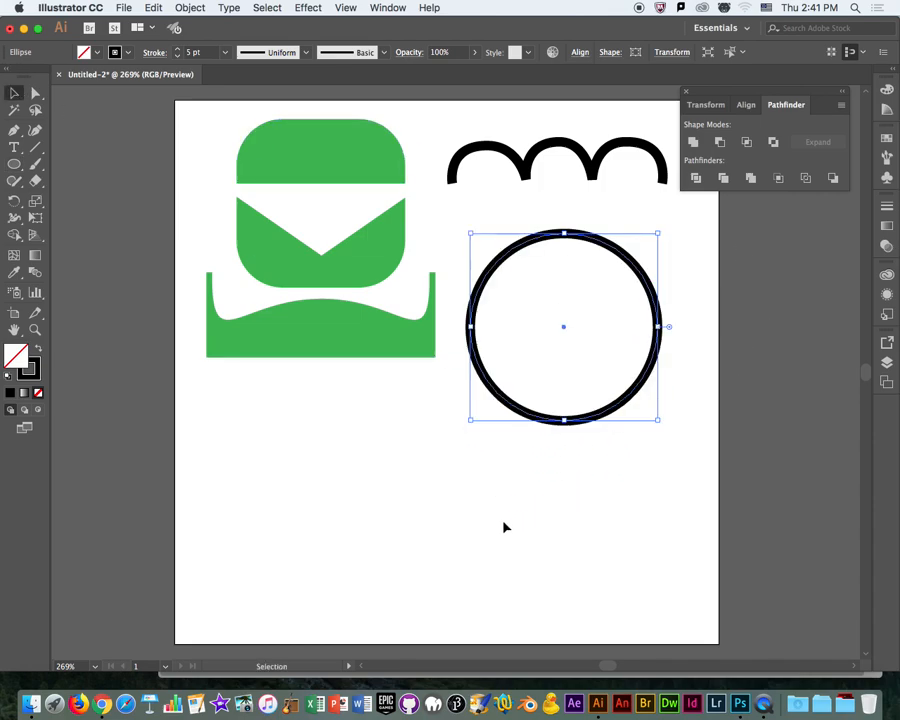
pyautogui.click(504, 527)
# Delete the circle's bottom anchor point to leave an open half circle.
pyautogui.click(35, 92)
pyautogui.click(562, 418)
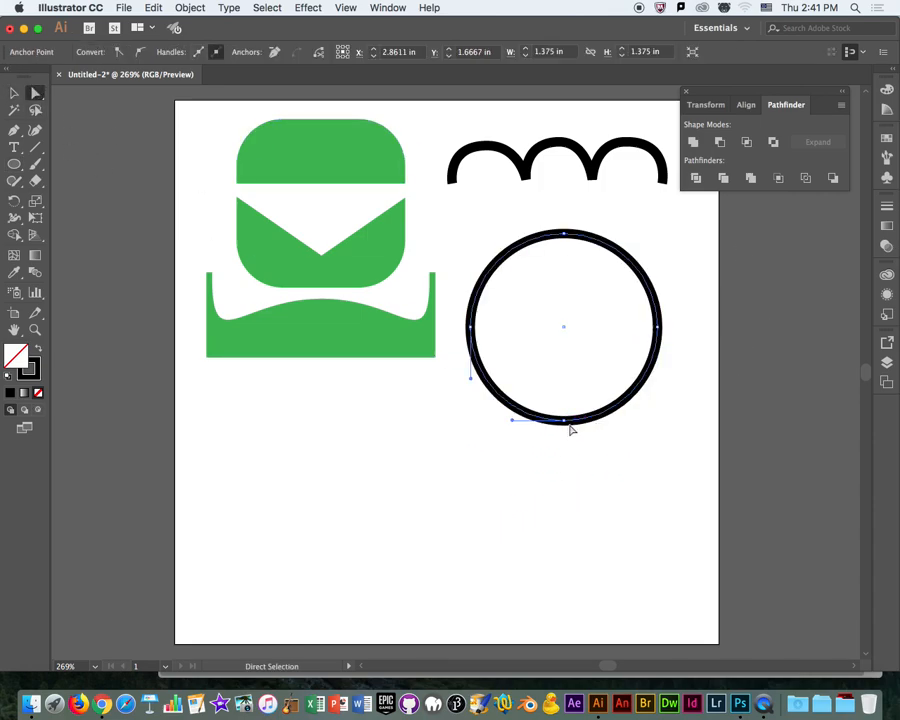
pyautogui.click(570, 426)
pyautogui.click(566, 422)
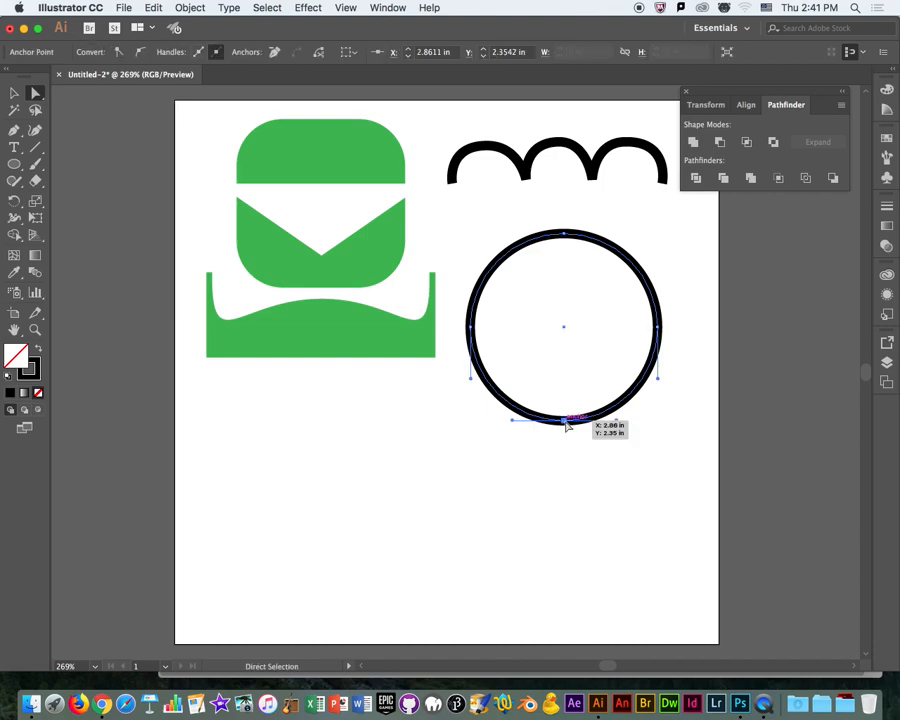
pyautogui.press('Delete')
pyautogui.click(548, 280)
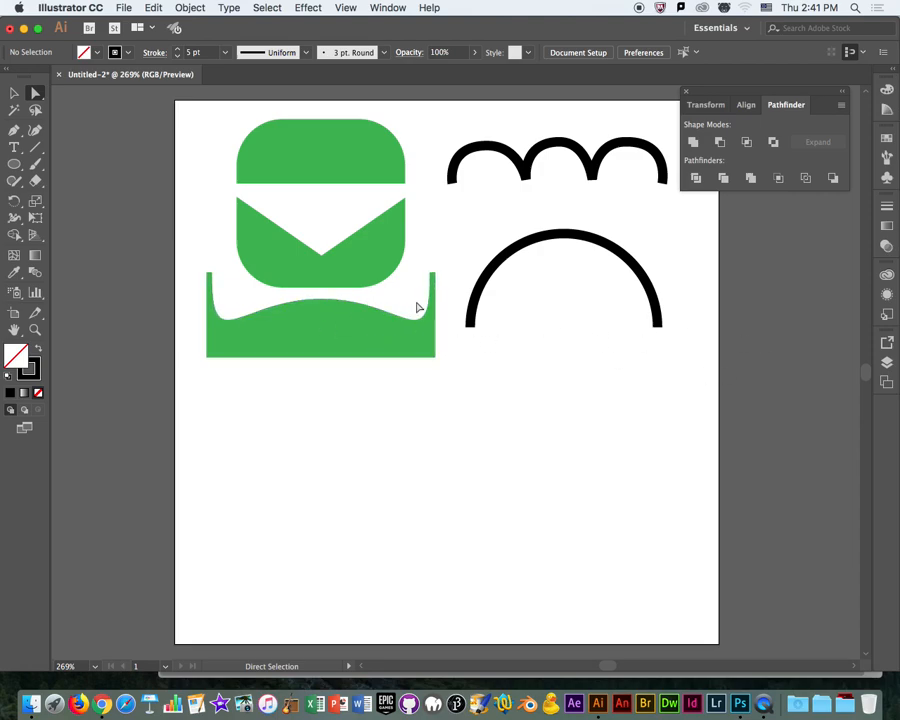
# Connect the half circle's two end points with a straight segment and shift the closed shape slightly to the right.
pyautogui.click(650, 285)
pyautogui.click(659, 328)
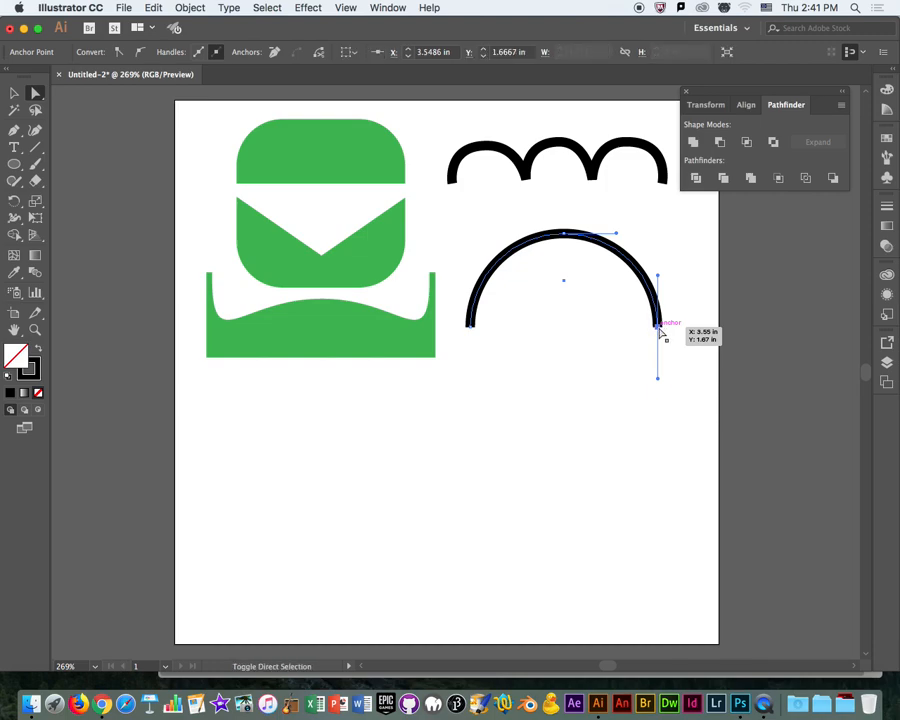
pyautogui.keyDown('shift'); pyautogui.click(469, 326); pyautogui.keyUp('shift')
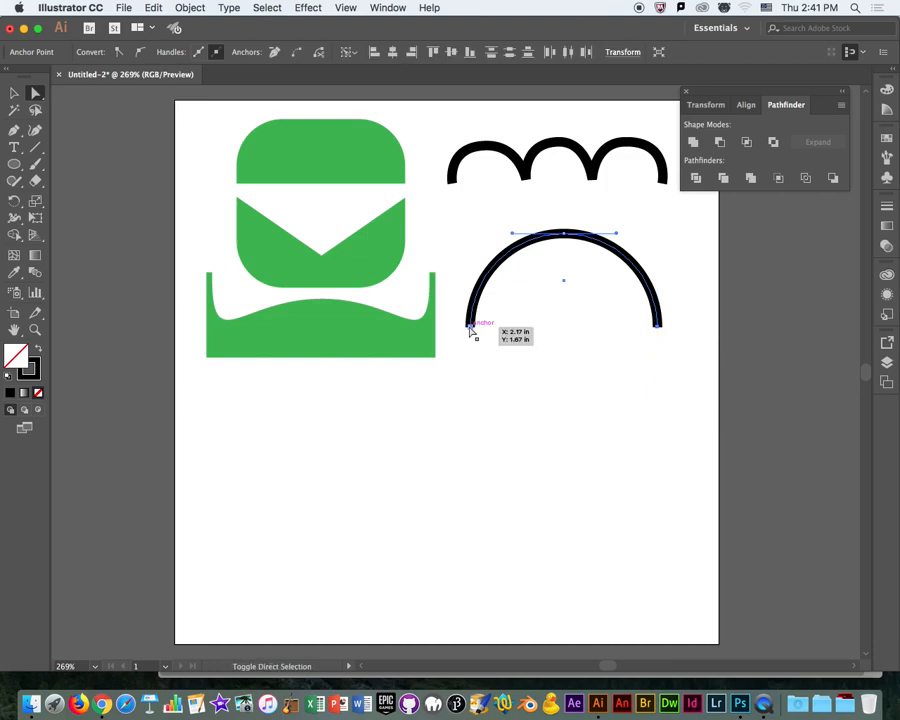
pyautogui.click(296, 56)
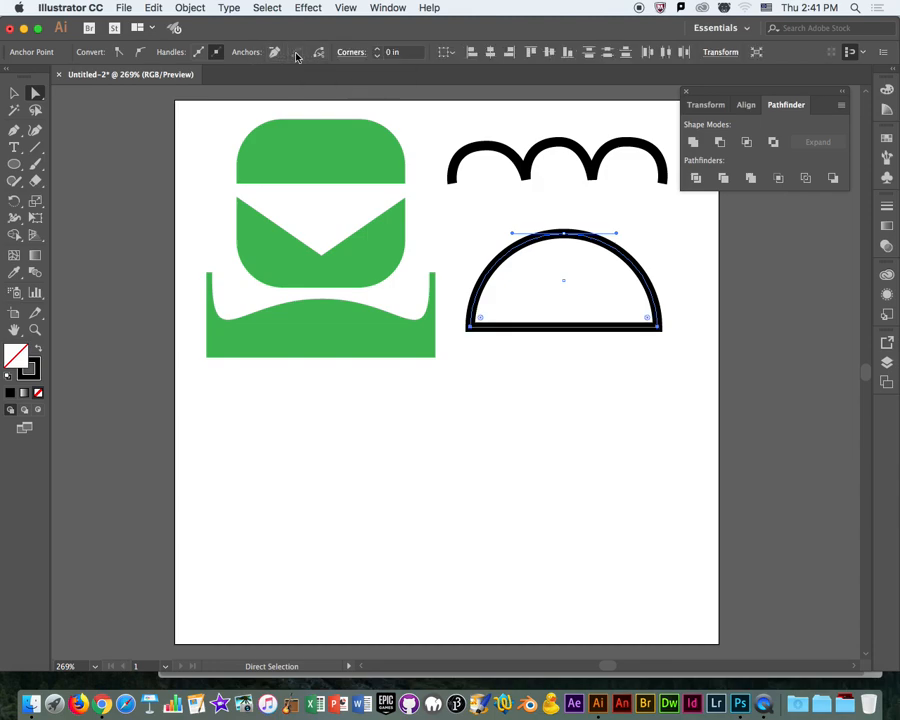
pyautogui.press('v')
pyautogui.click(521, 553)
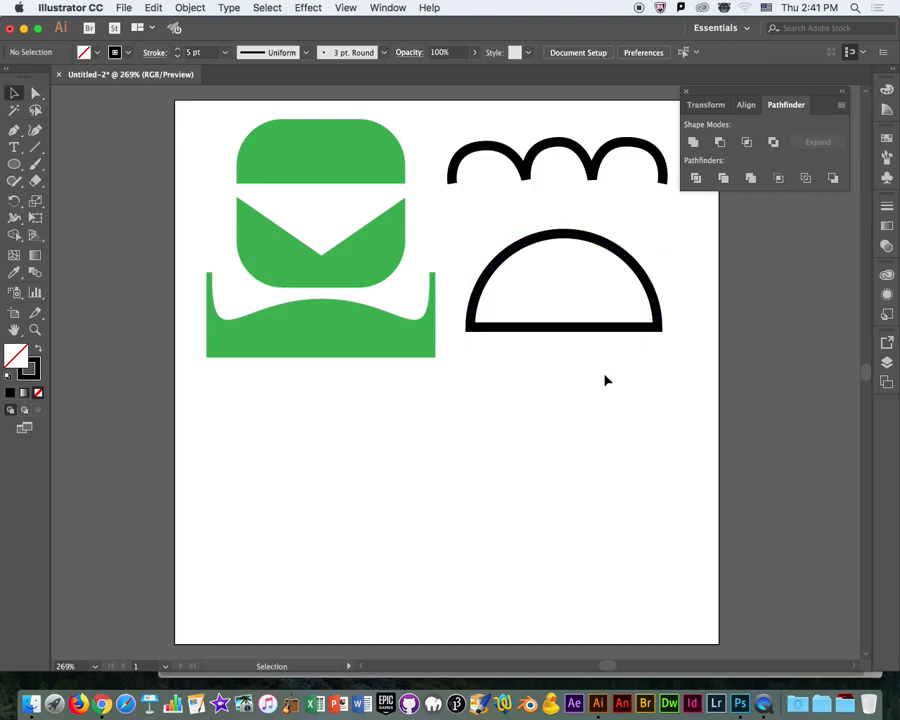
pyautogui.moveTo(604, 337); pyautogui.dragTo(616, 335)
# Scale down the arches and fit them inside the semicircle along its flat base.
pyautogui.click(592, 170)
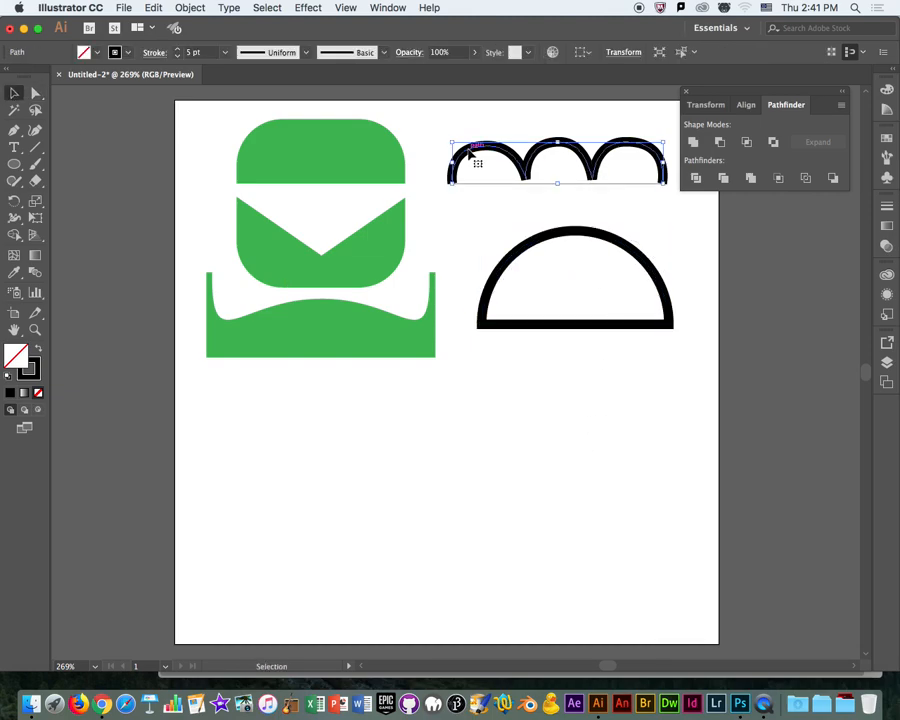
pyautogui.moveTo(452, 140); pyautogui.dragTo(533, 166)
pyautogui.moveTo(630, 179); pyautogui.dragTo(585, 298)
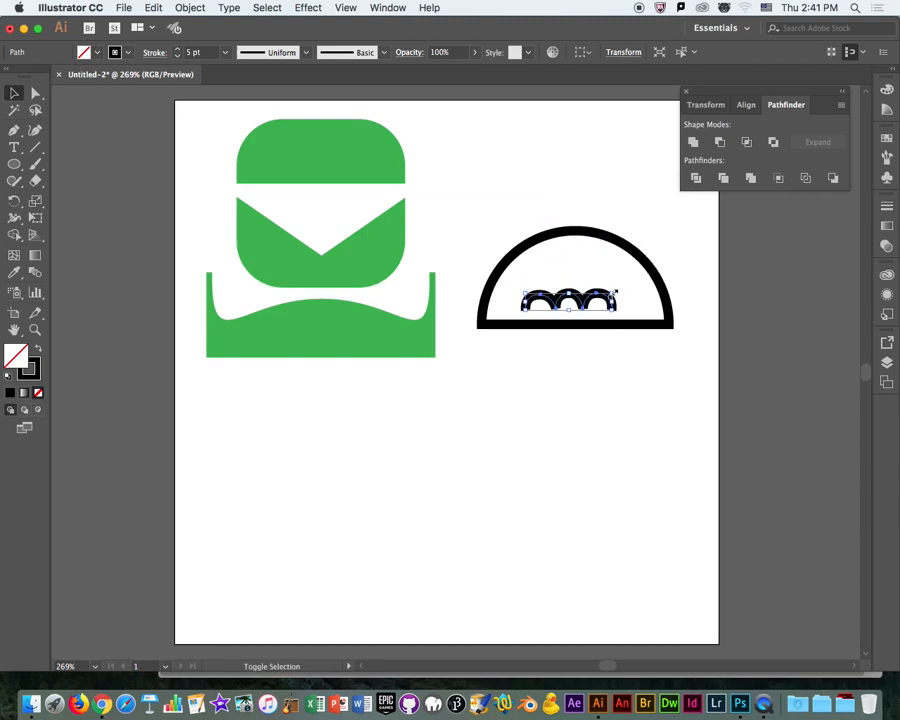
pyautogui.moveTo(654, 265); pyautogui.dragTo(598, 308)
pyautogui.click(599, 204)
pyautogui.click(449, 216)
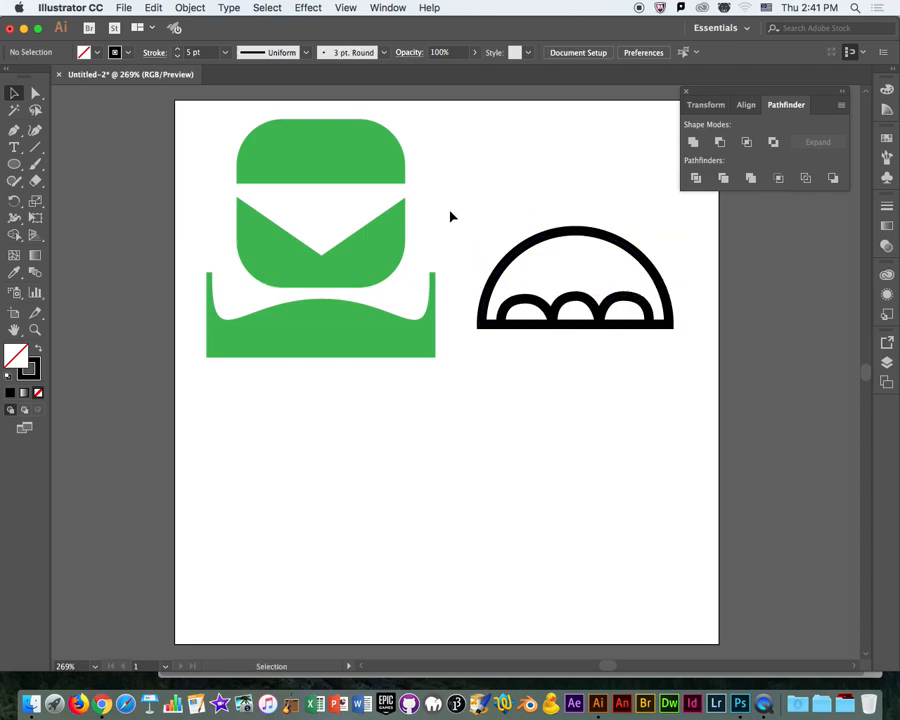
# Fill the semicircle with a medium gray swatch.
pyautogui.click(583, 236)
pyautogui.click(96, 53)
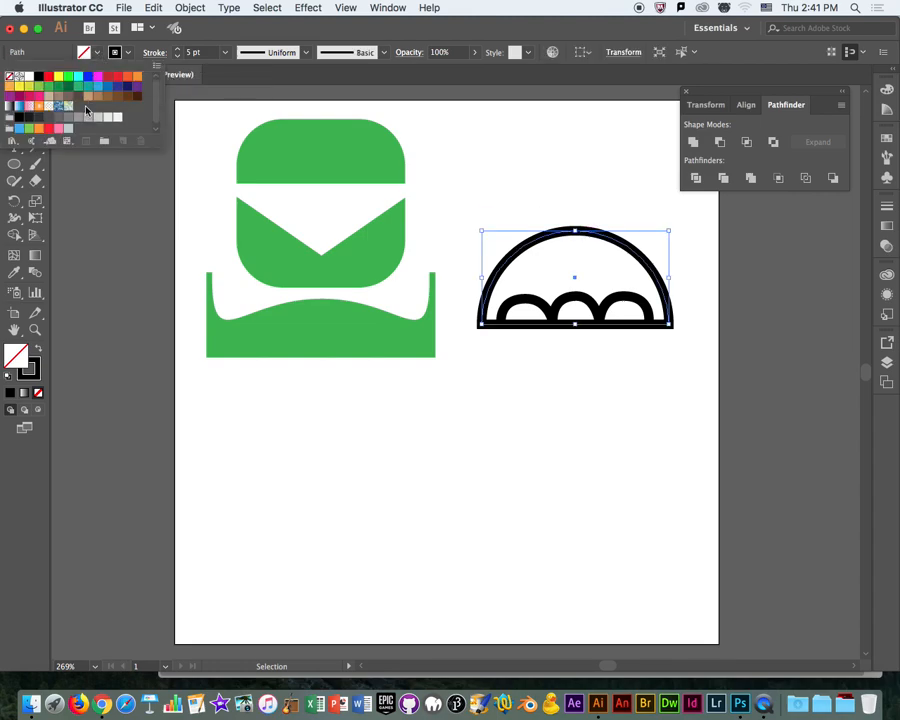
pyautogui.click(79, 118)
pyautogui.click(584, 214)
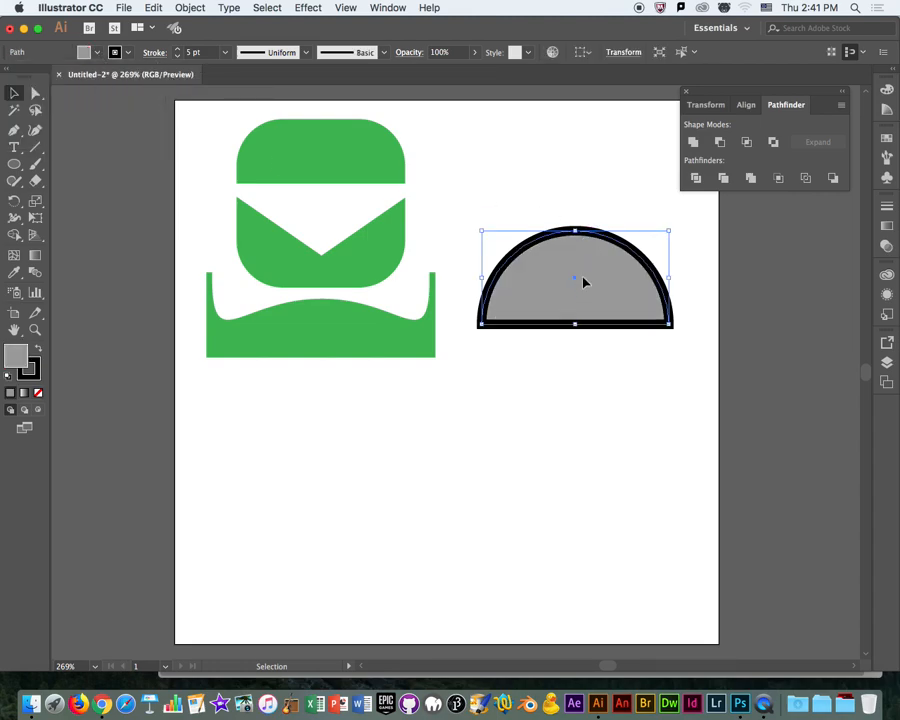
pyautogui.click(577, 191)
# Send the gray semicircle behind the arches in the stacking order.
pyautogui.rightClick(603, 268)
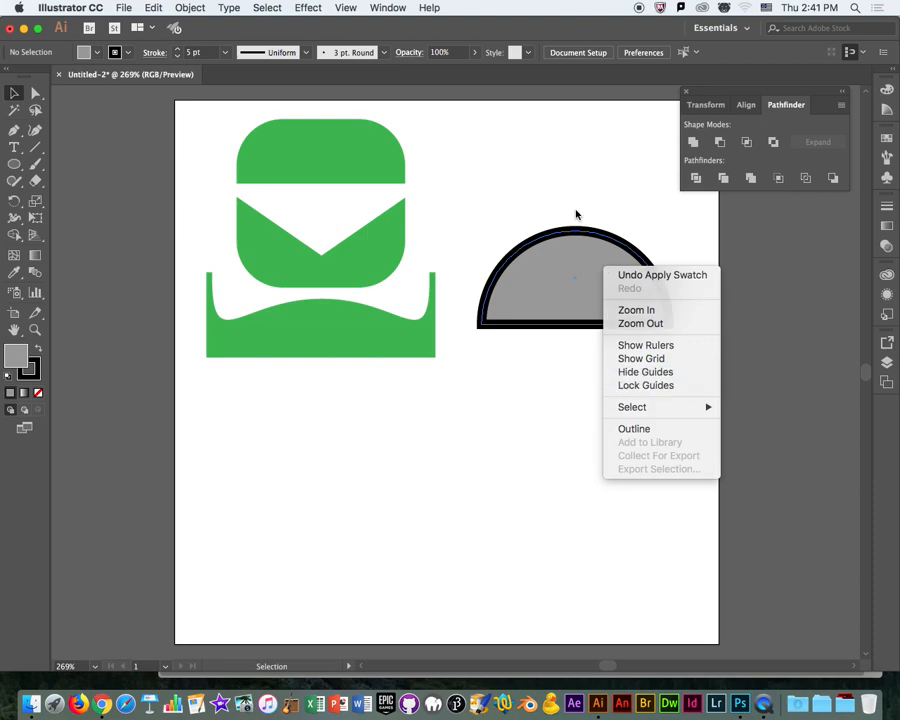
pyautogui.click(646, 268)
pyautogui.rightClick(643, 270)
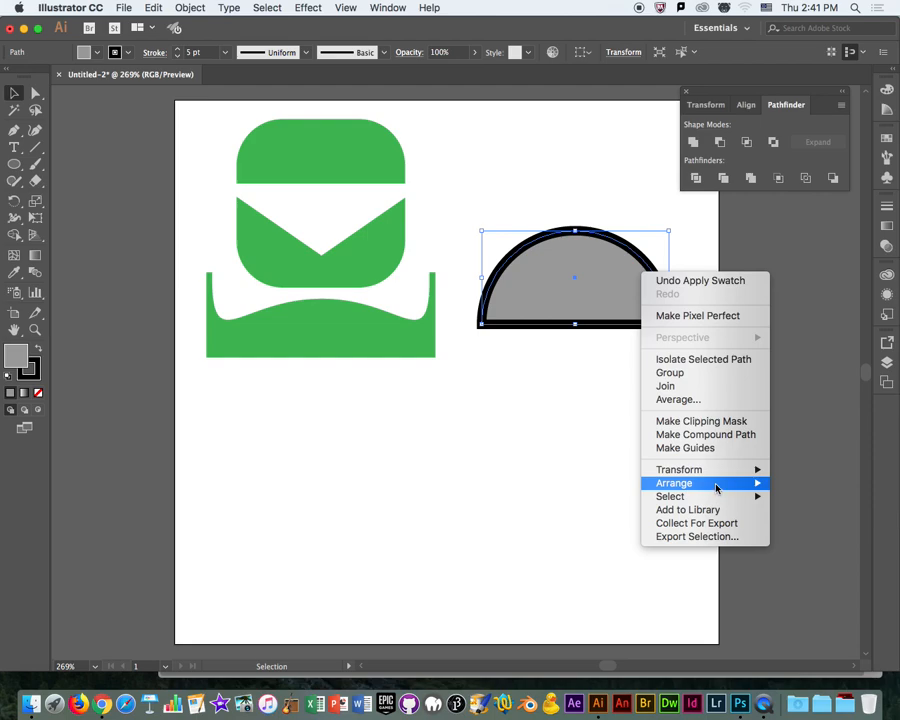
pyautogui.moveTo(712, 483)
pyautogui.click(580, 524)
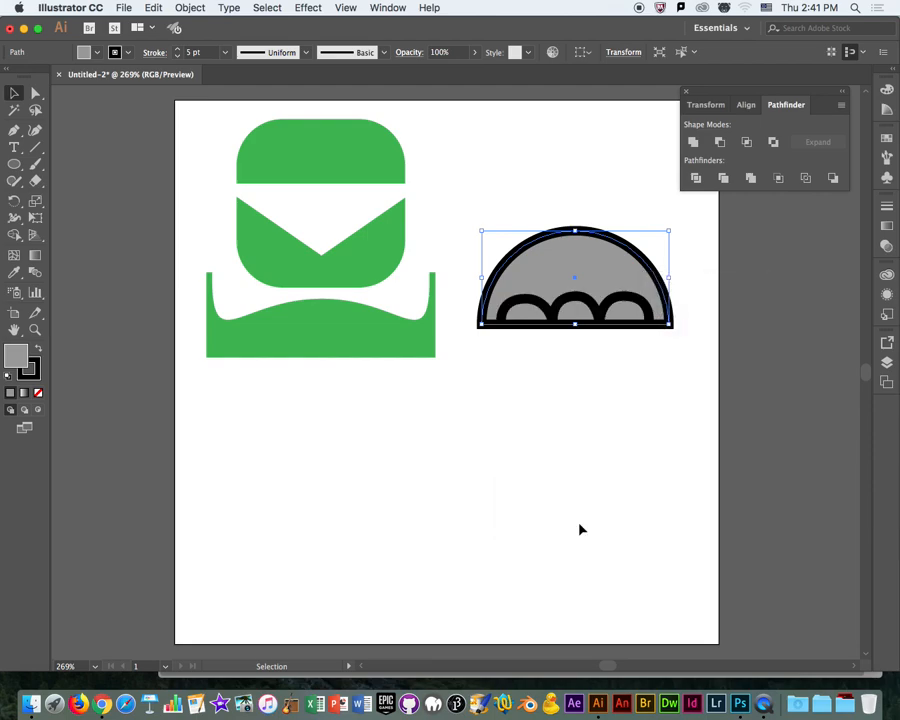
pyautogui.click(533, 190)
# Fill the arches with a light tan swatch.
pyautogui.click(585, 308)
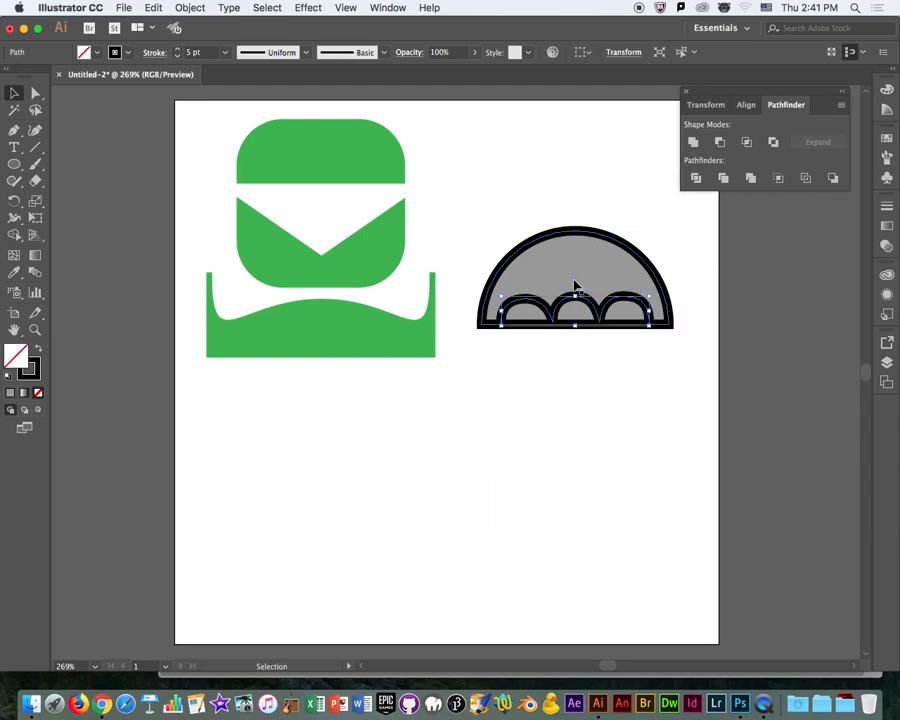
pyautogui.click(97, 53)
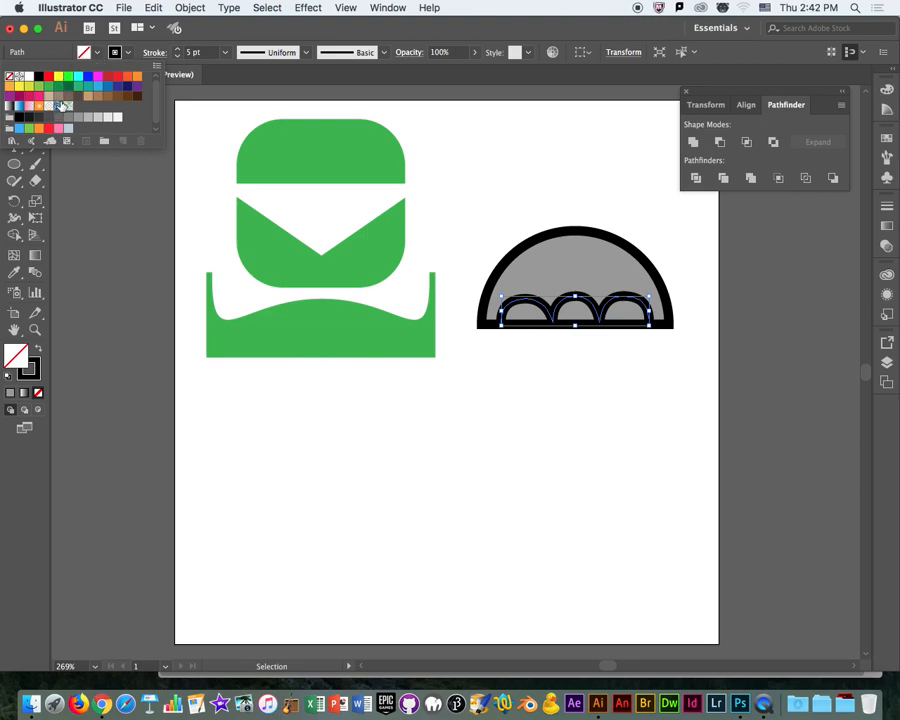
pyautogui.click(51, 99)
pyautogui.click(590, 144)
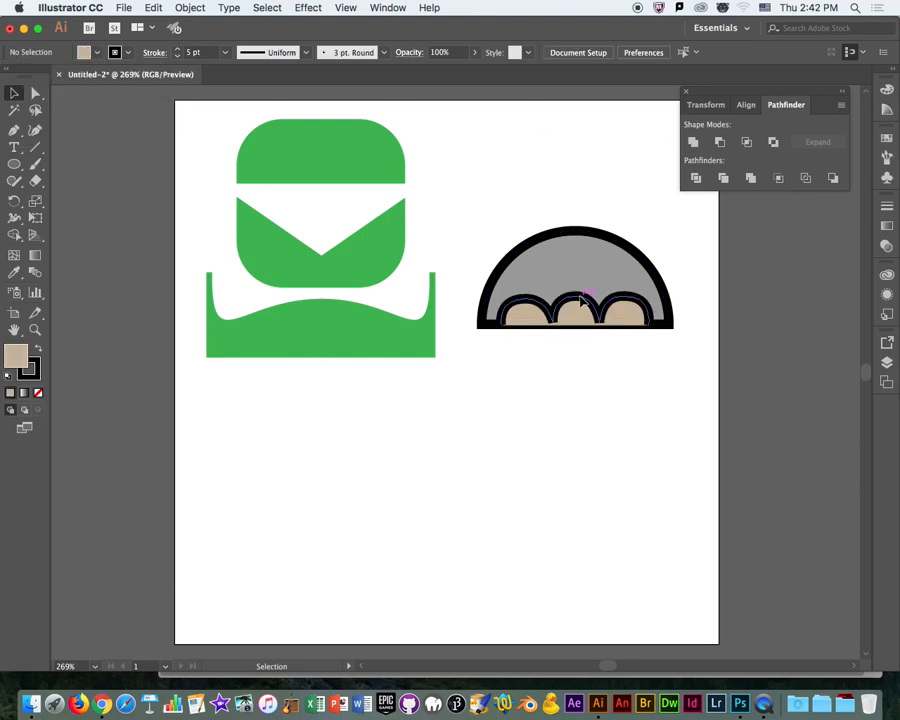
# Move the tan arches below the gray semicircle and close their open path with a straight segment between the two outer end points.
pyautogui.moveTo(581, 300); pyautogui.dragTo(565, 375)
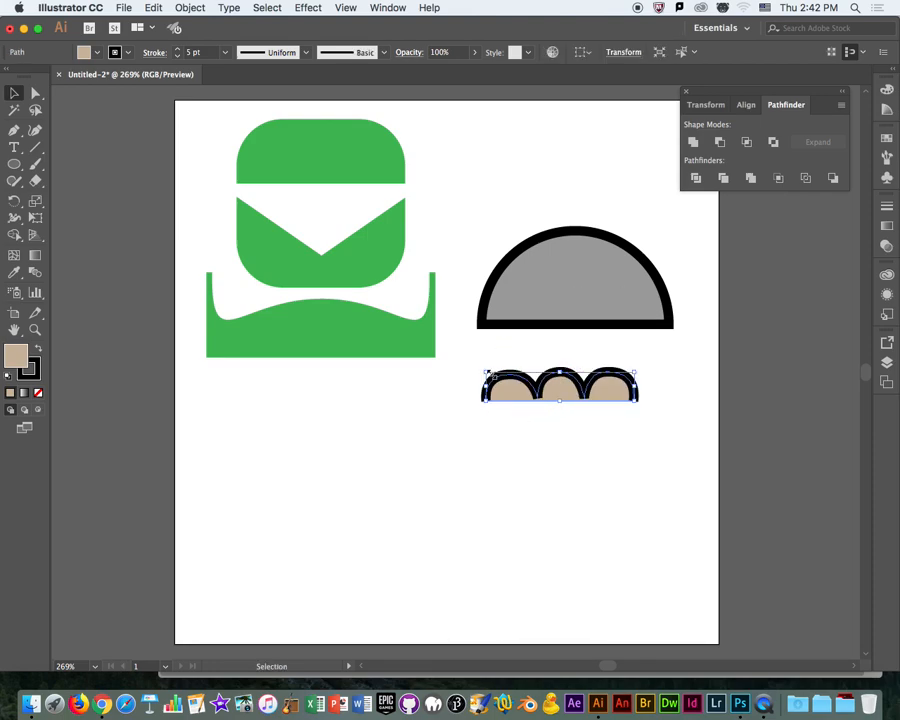
pyautogui.click(34, 93)
pyautogui.click(486, 480)
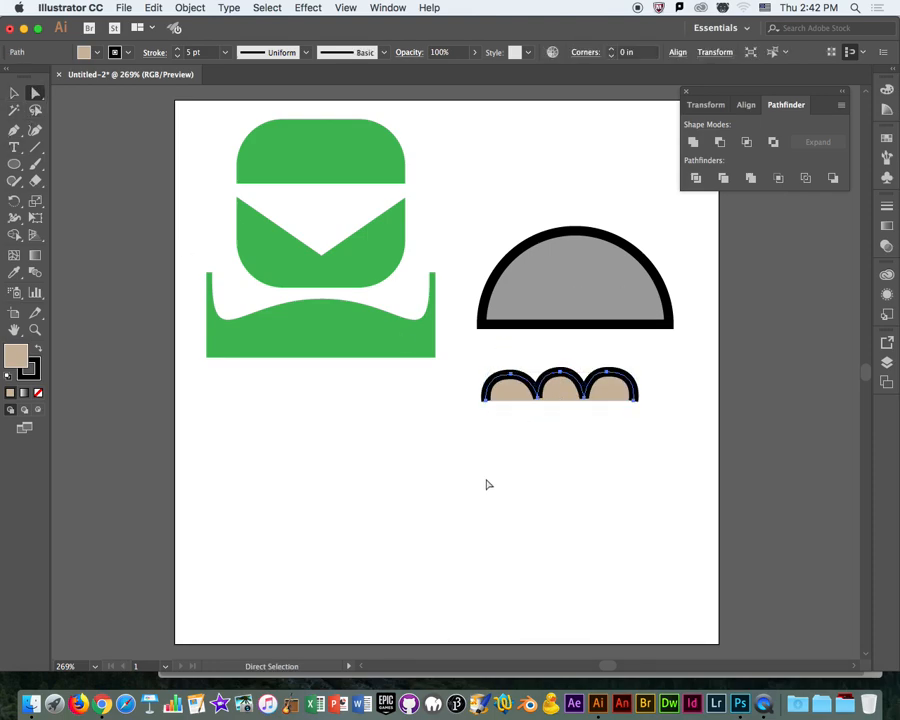
pyautogui.click(487, 400)
pyautogui.keyDown('shift'); pyautogui.click(537, 399); pyautogui.keyUp('shift')
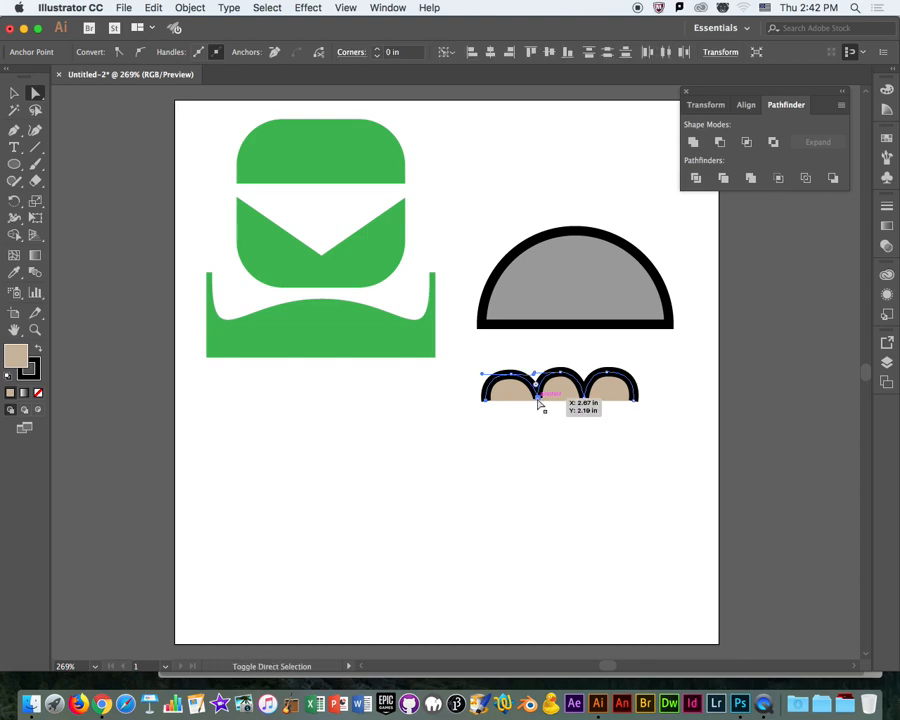
pyautogui.click(538, 399)
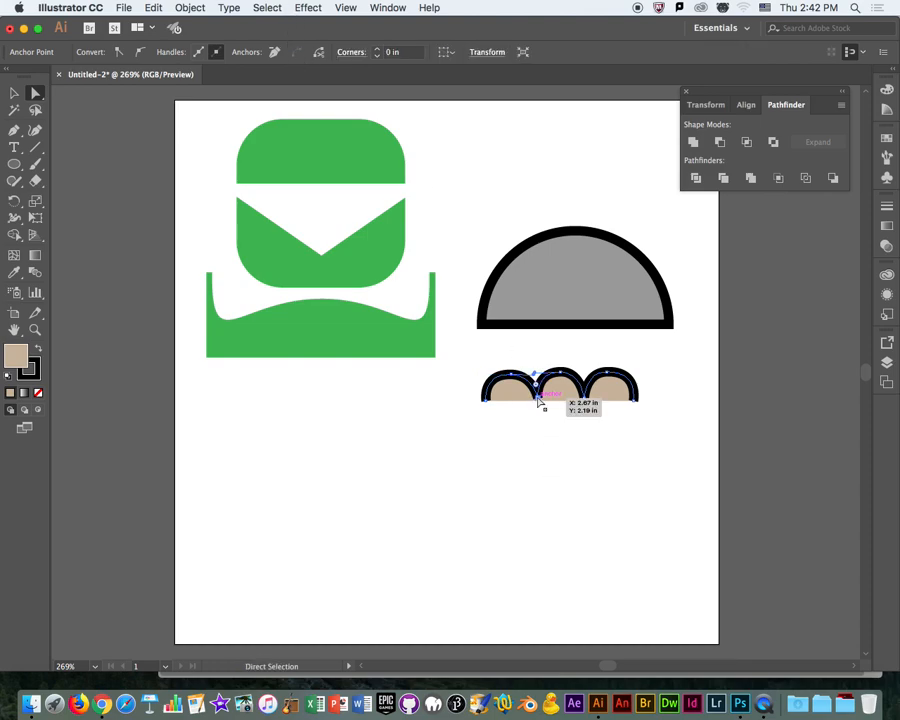
pyautogui.click(634, 400)
pyautogui.keyDown('shift'); pyautogui.click(486, 400); pyautogui.keyUp('shift')
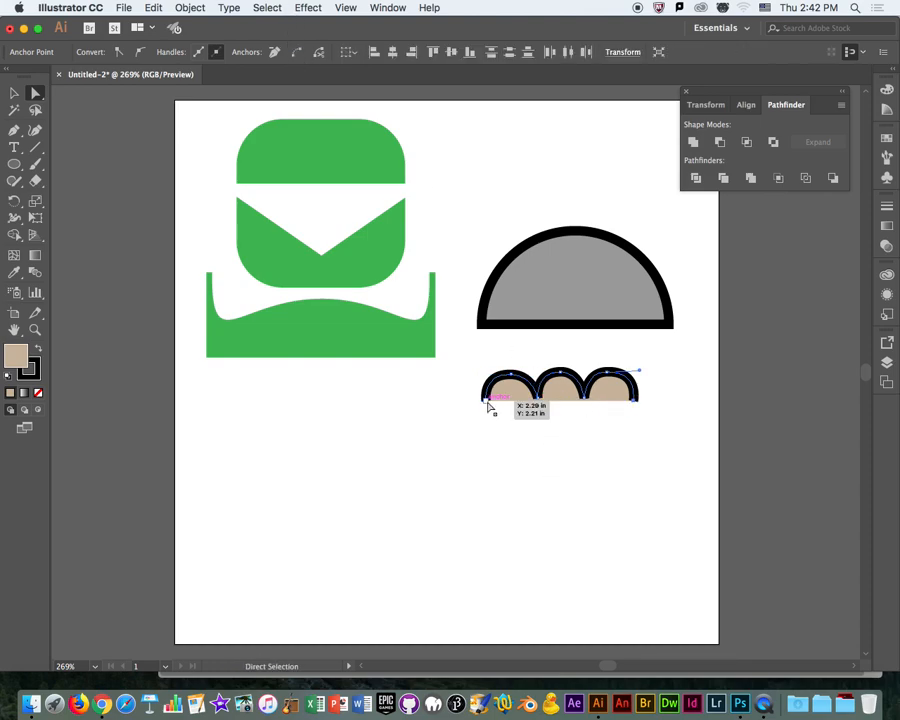
pyautogui.click(297, 54)
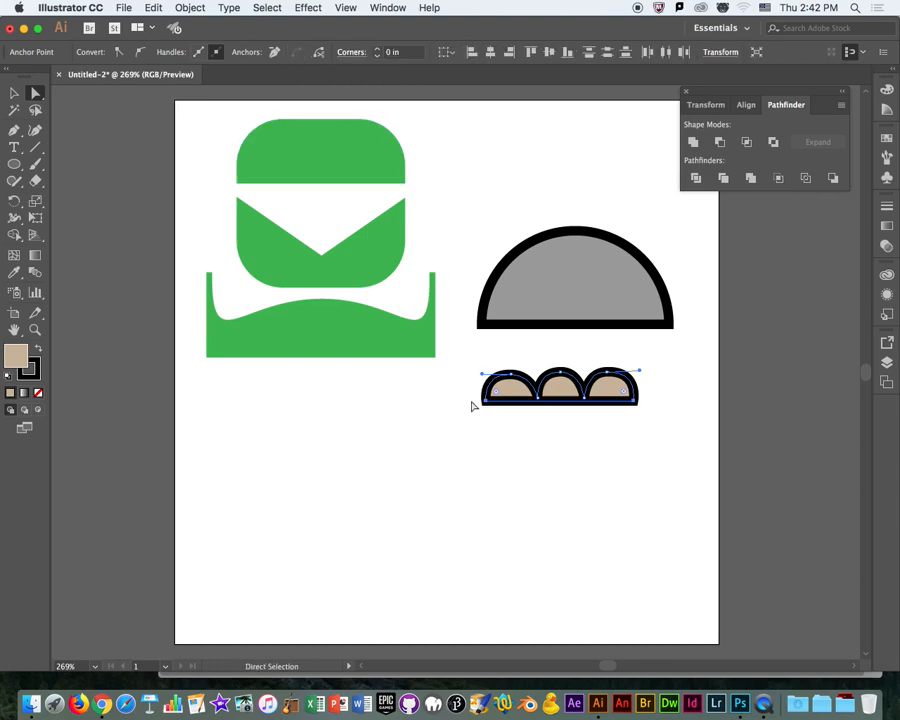
pyautogui.click(496, 468)
# Place the closed arches shape back inside the gray semicircle along its flat base.
pyautogui.click(14, 93)
pyautogui.moveTo(588, 397); pyautogui.dragTo(608, 316)
pyautogui.click(599, 416)
pyautogui.moveTo(490, 172); pyautogui.dragTo(634, 338)
pyautogui.click(598, 432)
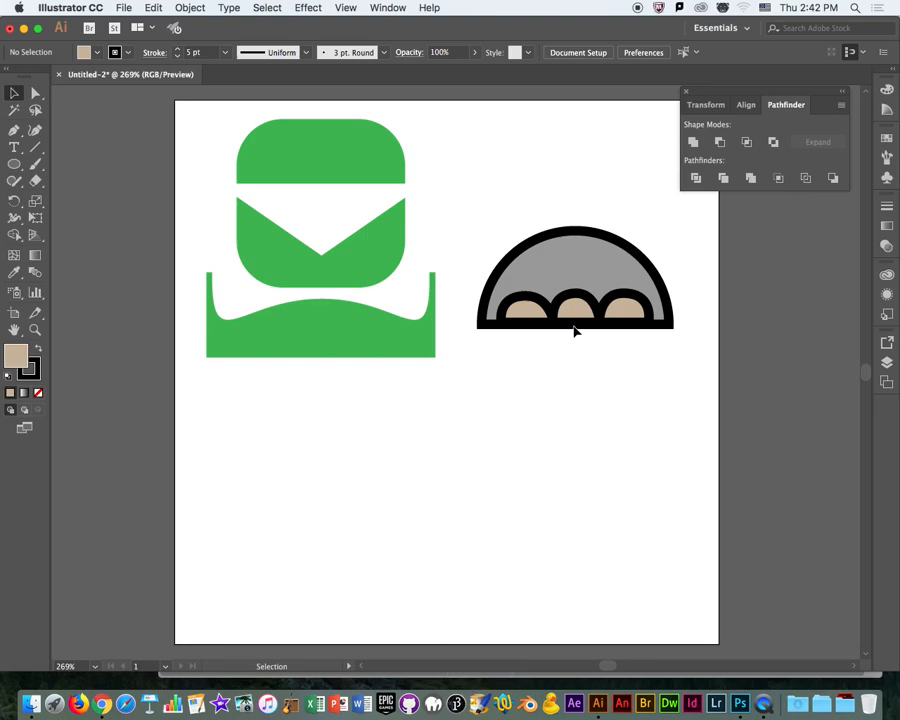
# Move the gray semicircle together with its arches up near the artboard's upper edge, beside the green figure.
pyautogui.scroll(3, 604, 385)
pyautogui.hscroll(3, 604, 385)
pyautogui.moveTo(596, 396); pyautogui.dragTo(424, 284)
pyautogui.moveTo(581, 281); pyautogui.dragTo(589, 196)
pyautogui.click(503, 503)
pyautogui.click(13, 166)
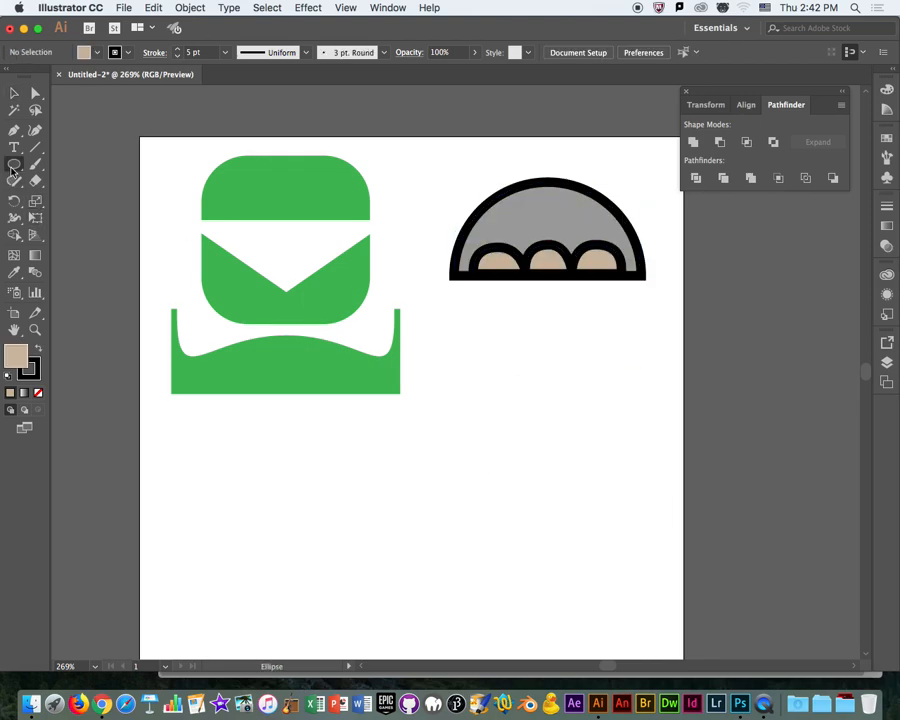
# Switch to Chrome and search the web for "oscar people" in a new tab.
pyautogui.click(101, 704)
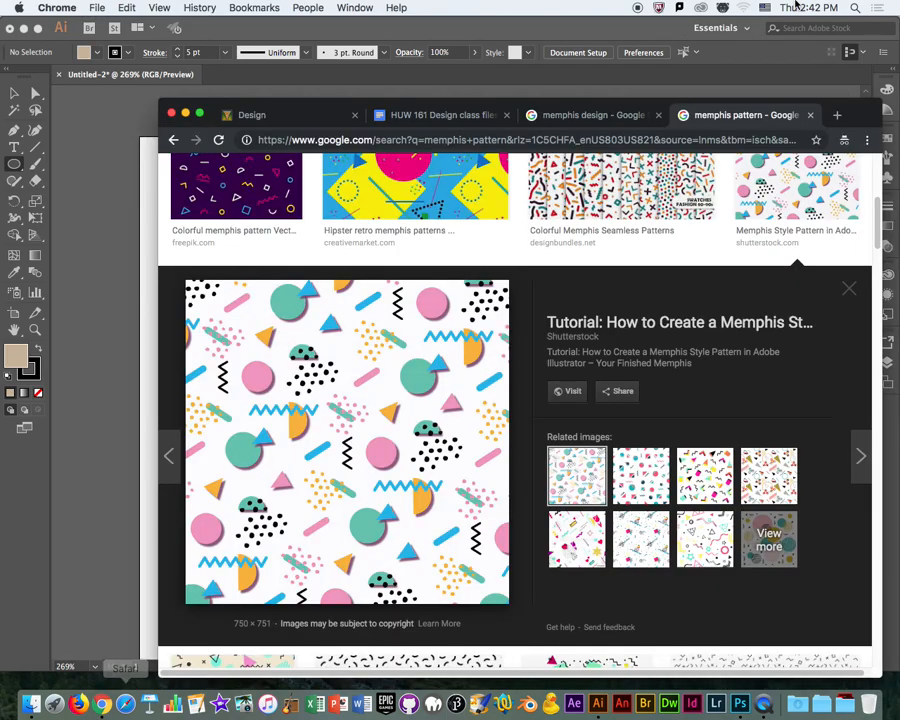
pyautogui.click(838, 116)
pyautogui.write('oscar people')
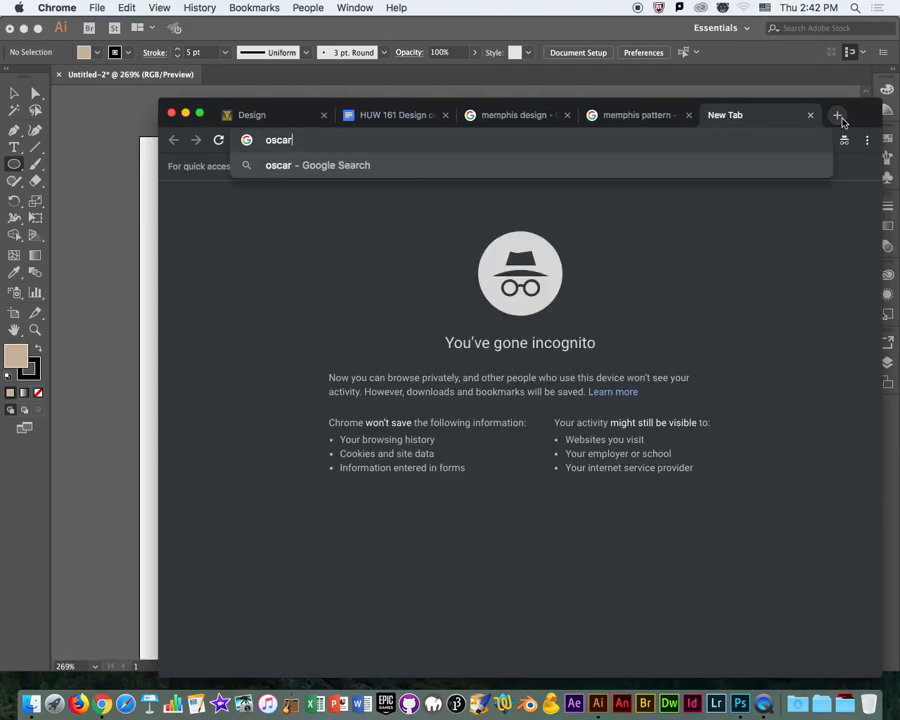
pyautogui.press('Return')
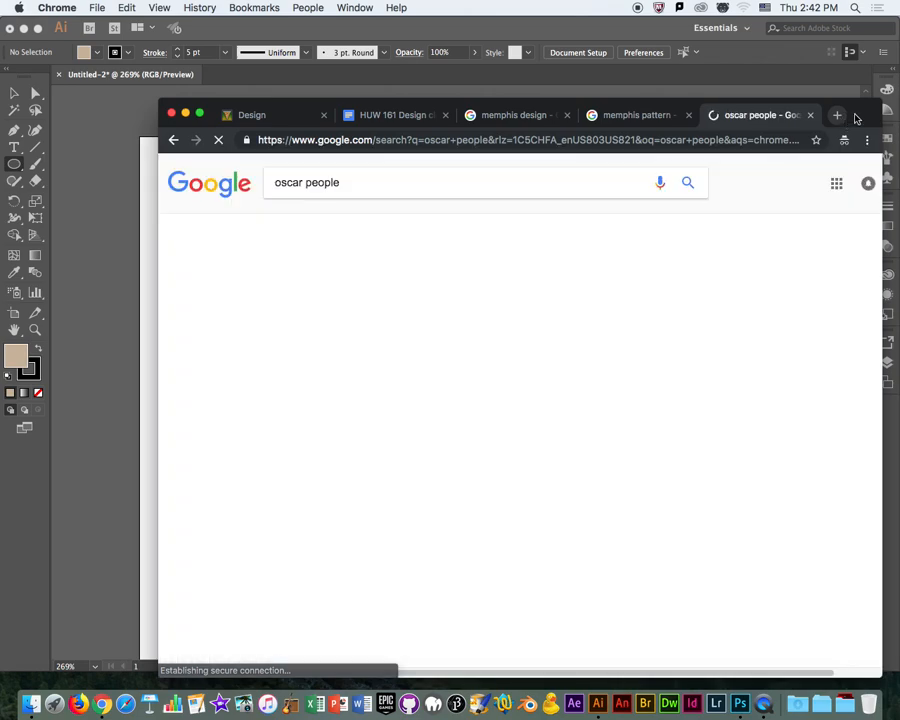
# Refine the search to "oscar insurance people" and show the image results.
pyautogui.click(305, 183)
pyautogui.write('insurance')
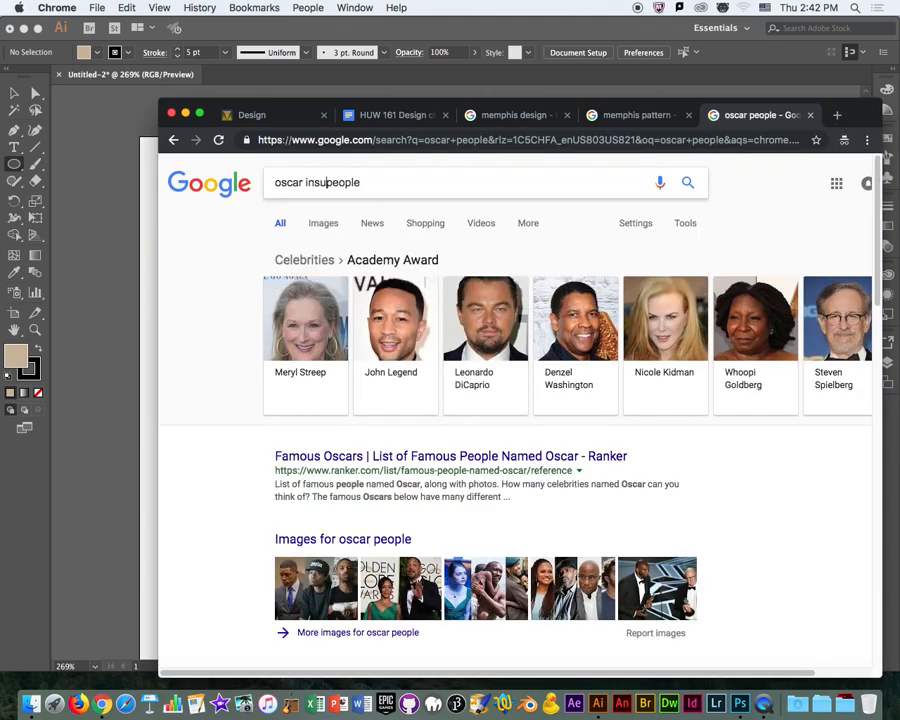
pyautogui.press('Return')
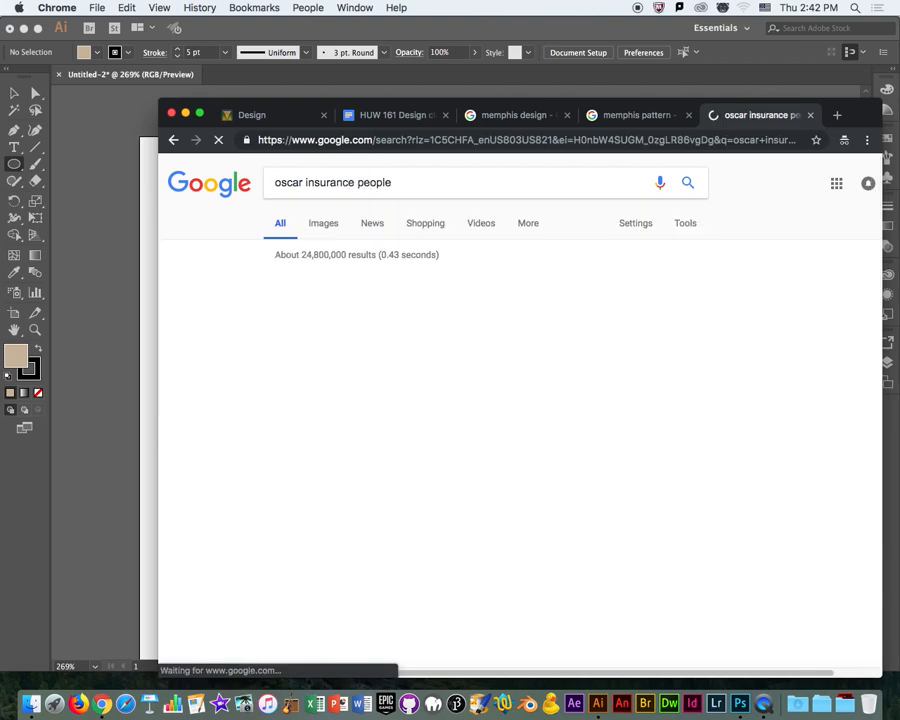
pyautogui.click(336, 228)
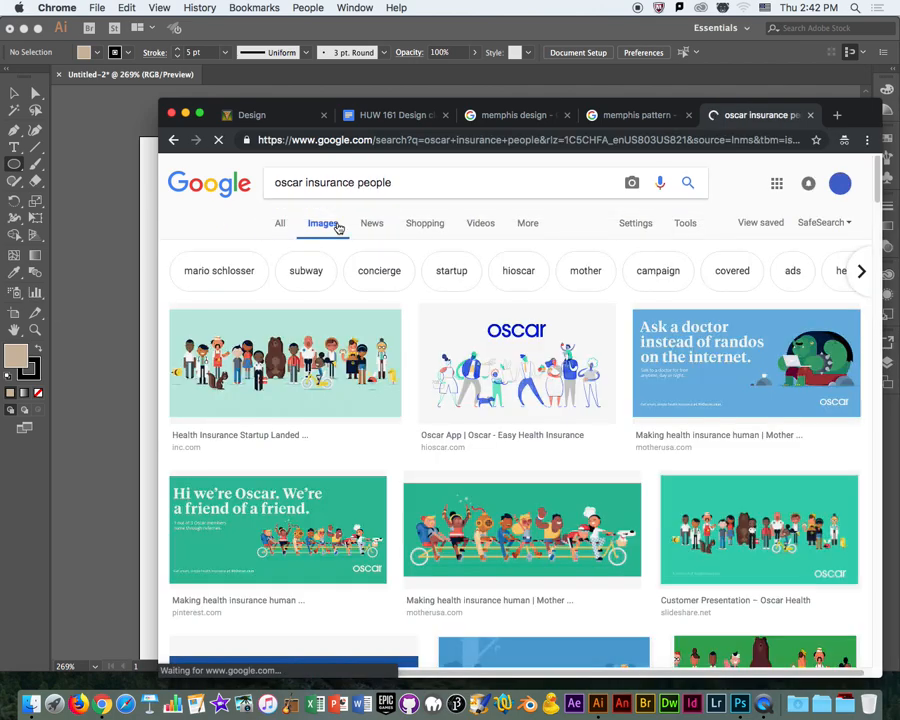
# Preview the tandem-bicycle and group illustrations among the Oscar images, and open the group illustration's source page.
pyautogui.click(477, 519)
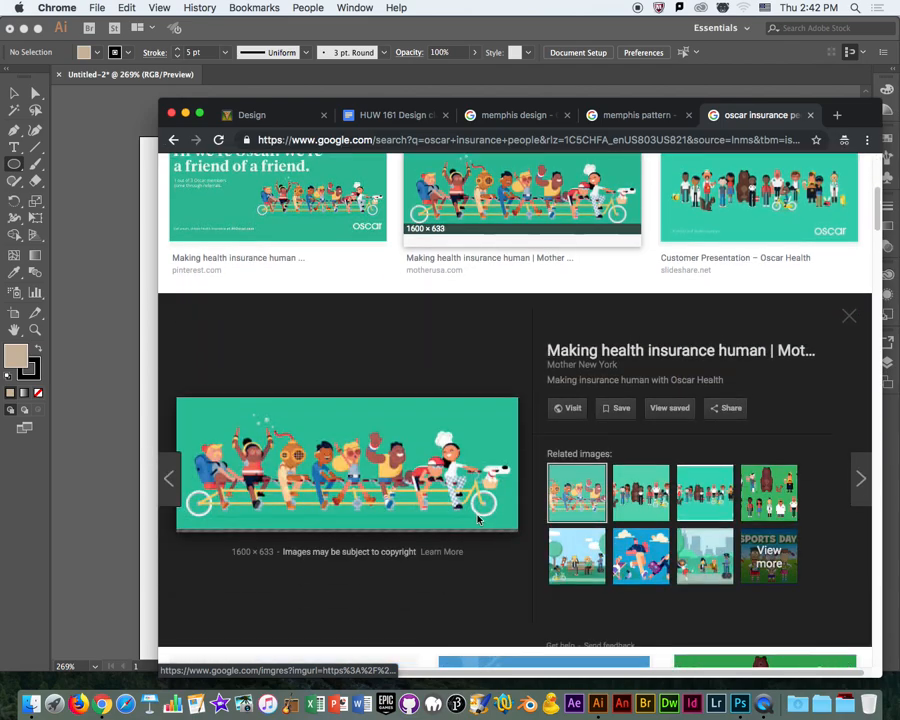
pyautogui.click(646, 472)
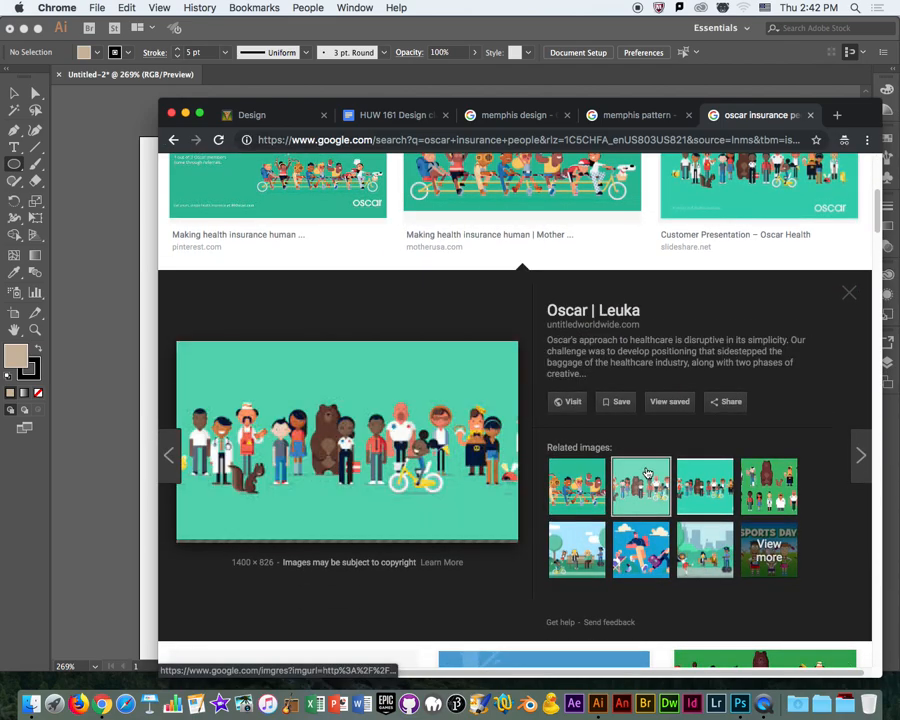
pyautogui.click(705, 486)
pyautogui.click(652, 493)
pyautogui.rightClick(652, 493)
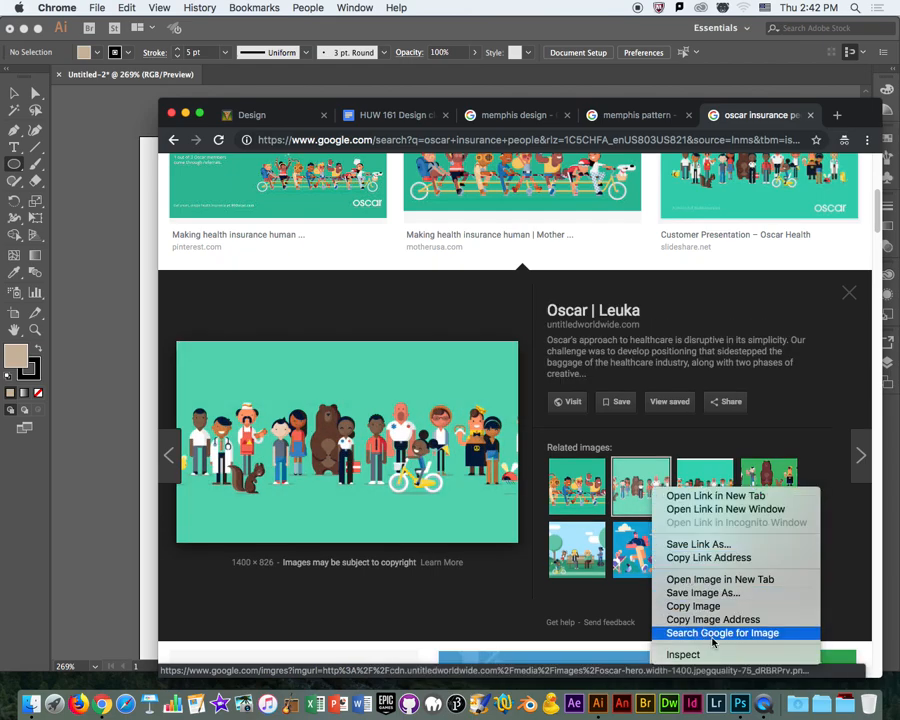
pyautogui.click(763, 88)
pyautogui.moveTo(763, 103); pyautogui.dragTo(648, 48)
pyautogui.click(148, 371)
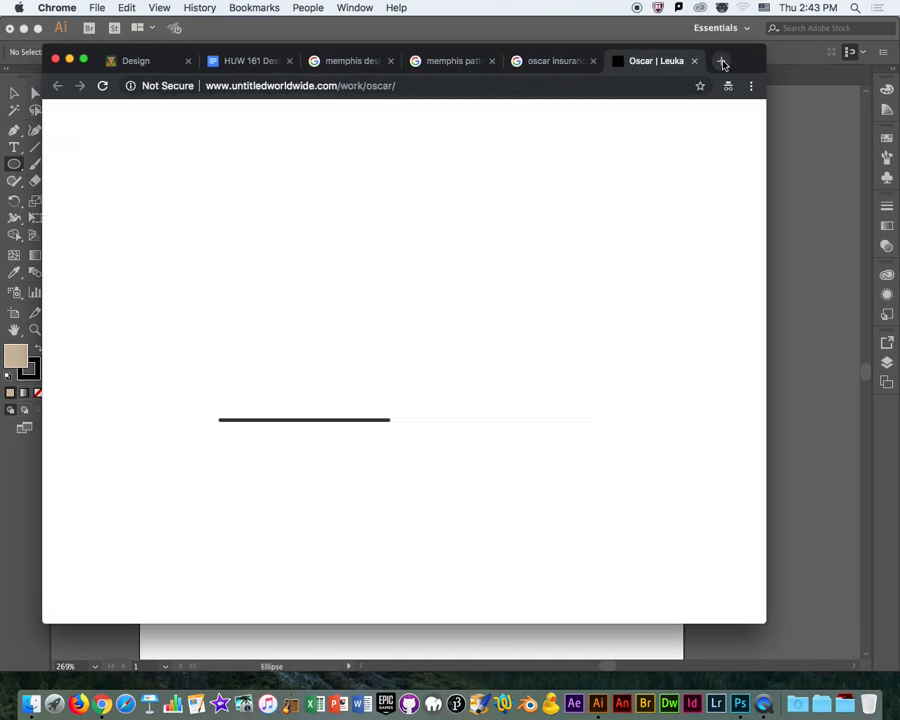
# Search the web for "vector people" in another new tab.
pyautogui.click(720, 61)
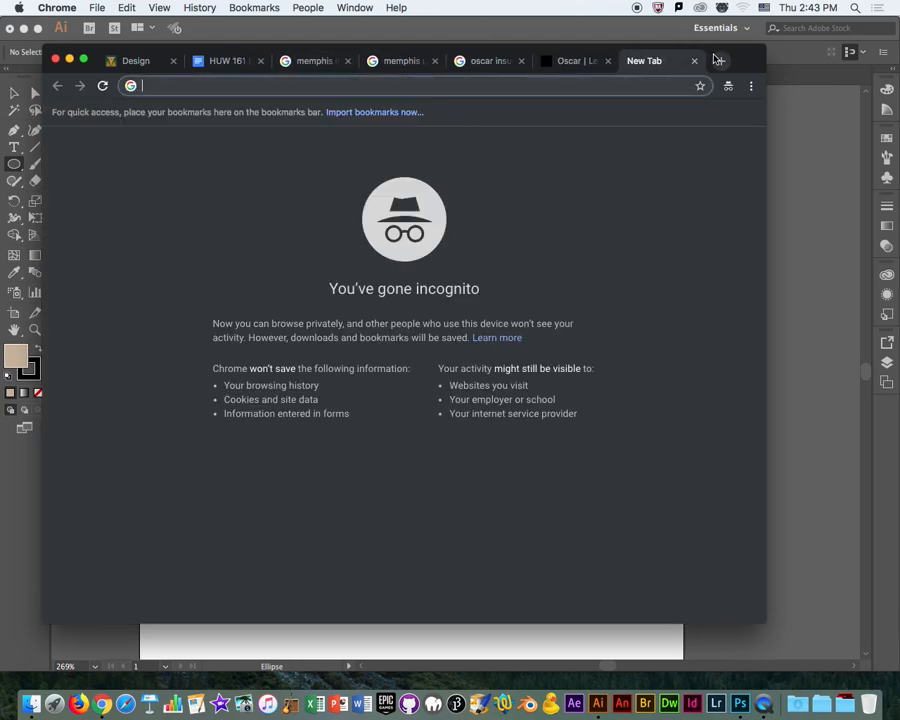
pyautogui.write('vector peopl')
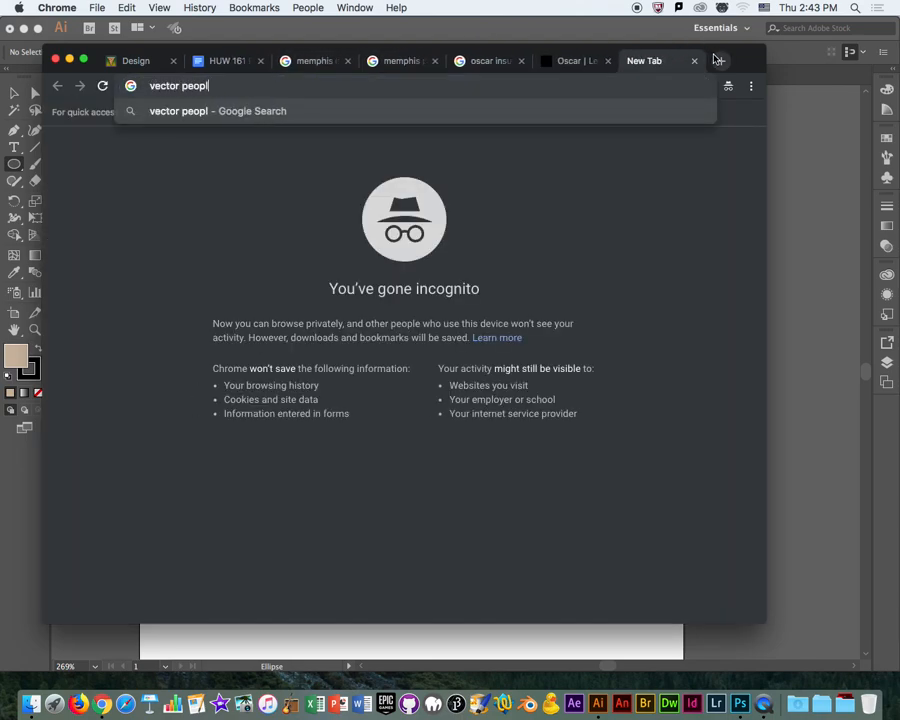
pyautogui.write('e')
pyautogui.press('Return')
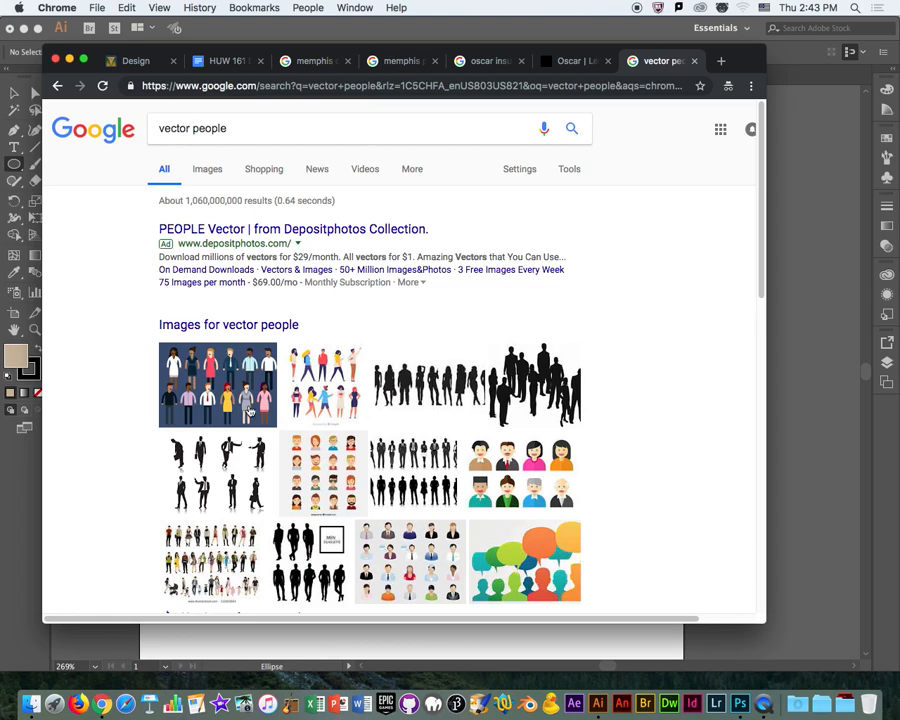
# Preview several flat vector people illustrations to examine how characters are built from simple shapes.
pyautogui.click(253, 412)
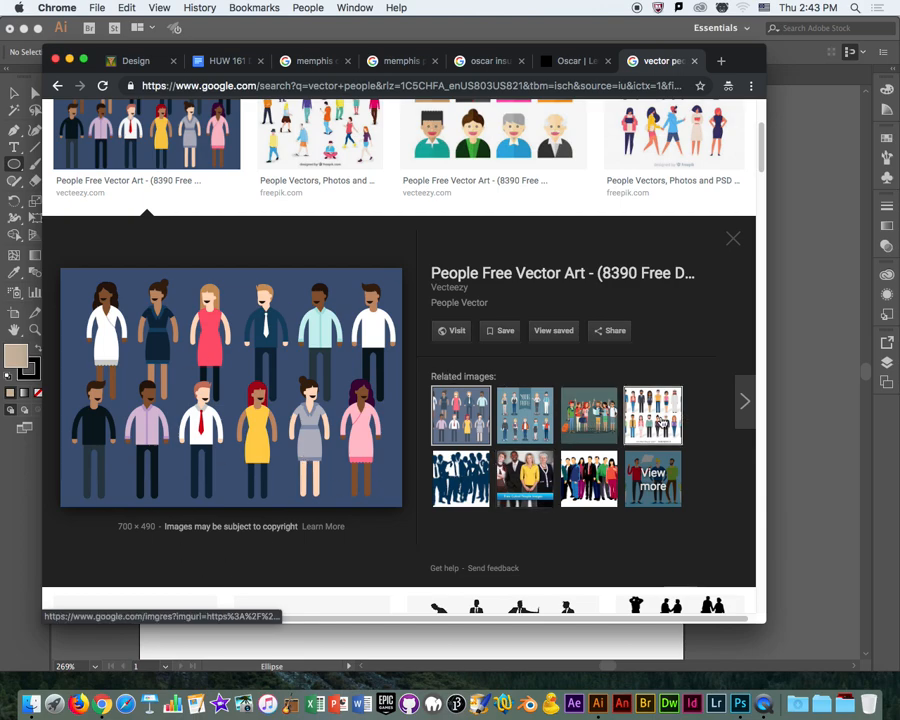
pyautogui.click(665, 418)
pyautogui.scroll(5, 257, 348)
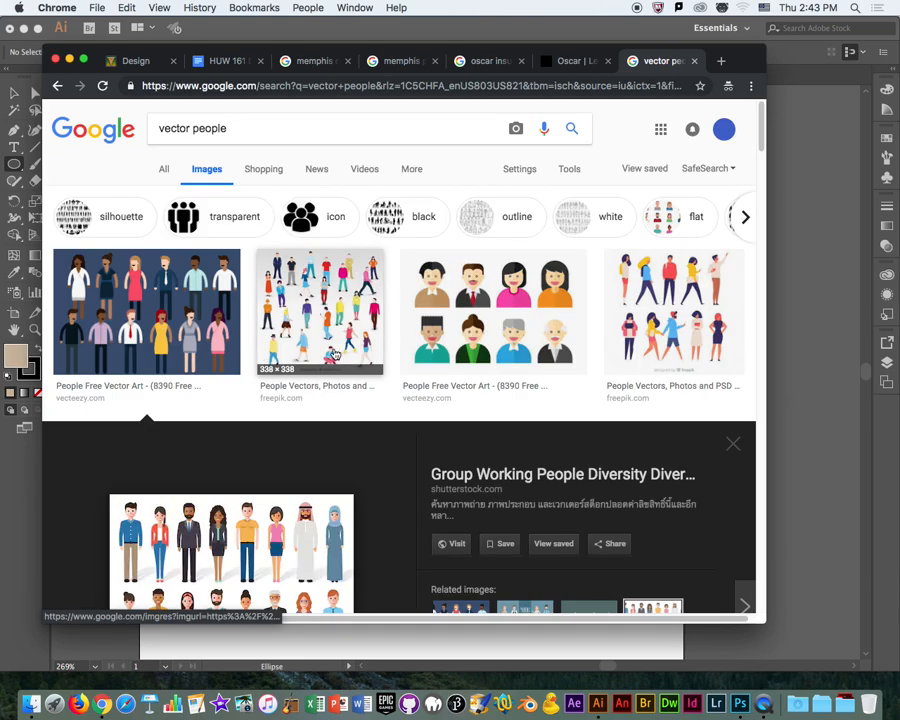
pyautogui.click(518, 323)
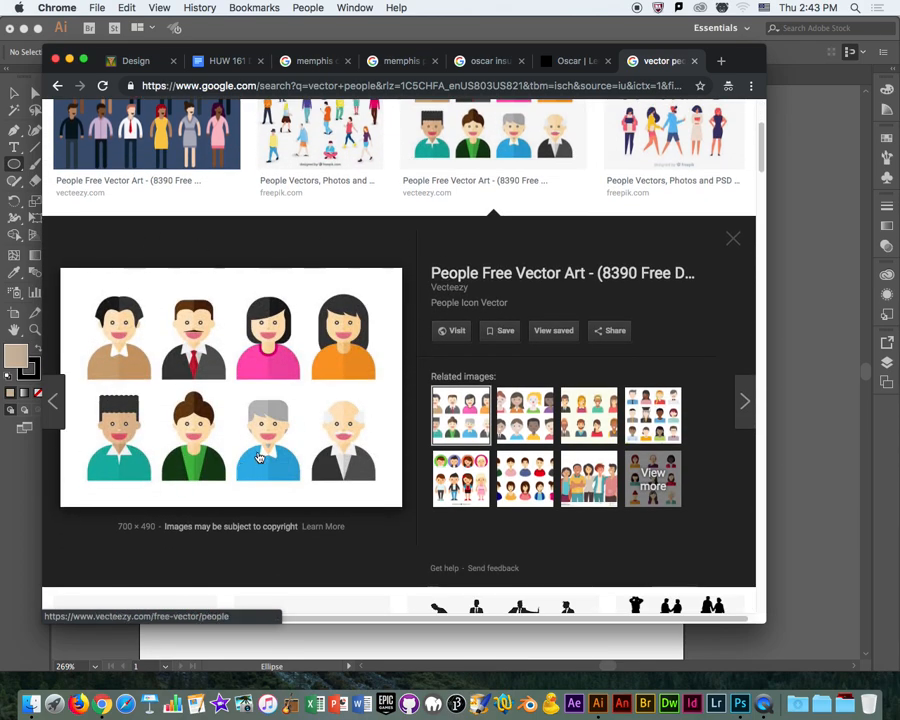
pyautogui.click(460, 478)
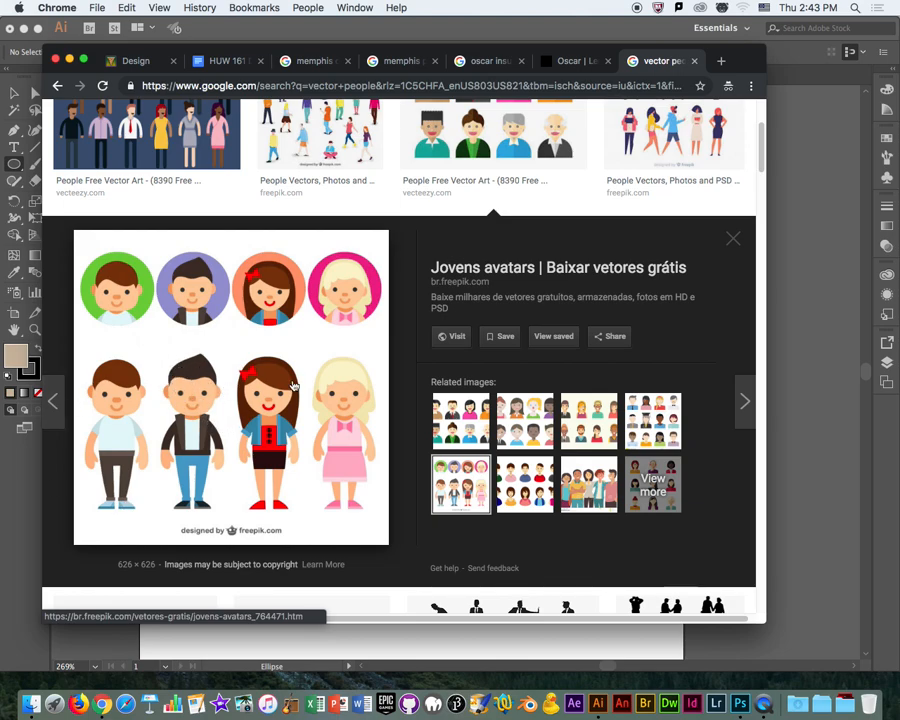
# Switch back to Illustrator and draw a circle below the gray semicircle, with a rectangle about 0.82 by 1.03 in over its lower half.
pyautogui.click(744, 35)
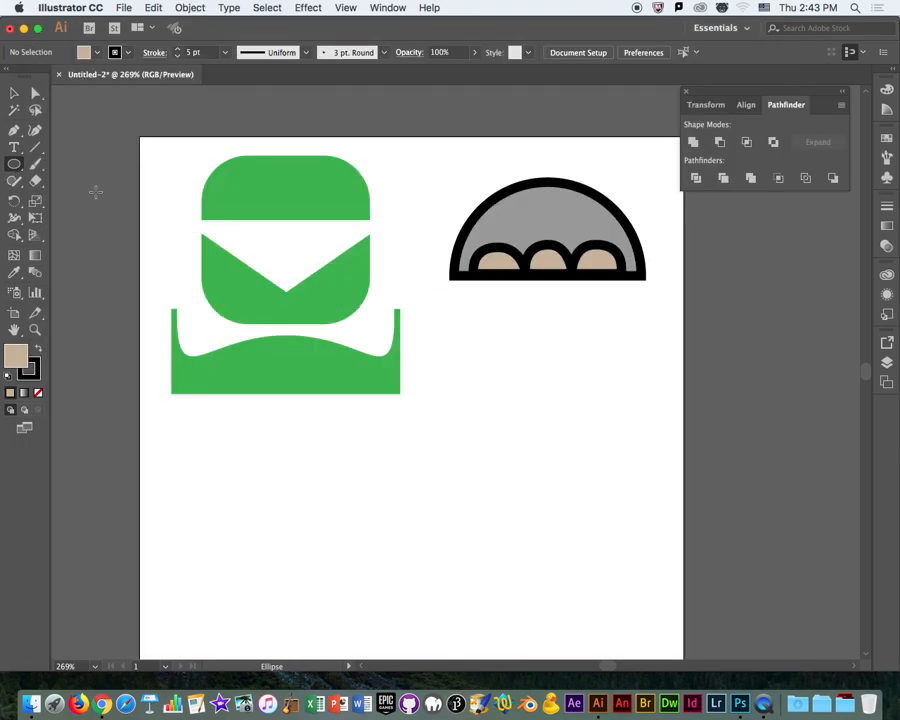
pyautogui.moveTo(459, 364); pyautogui.dragTo(623, 527)
pyautogui.click(14, 164)
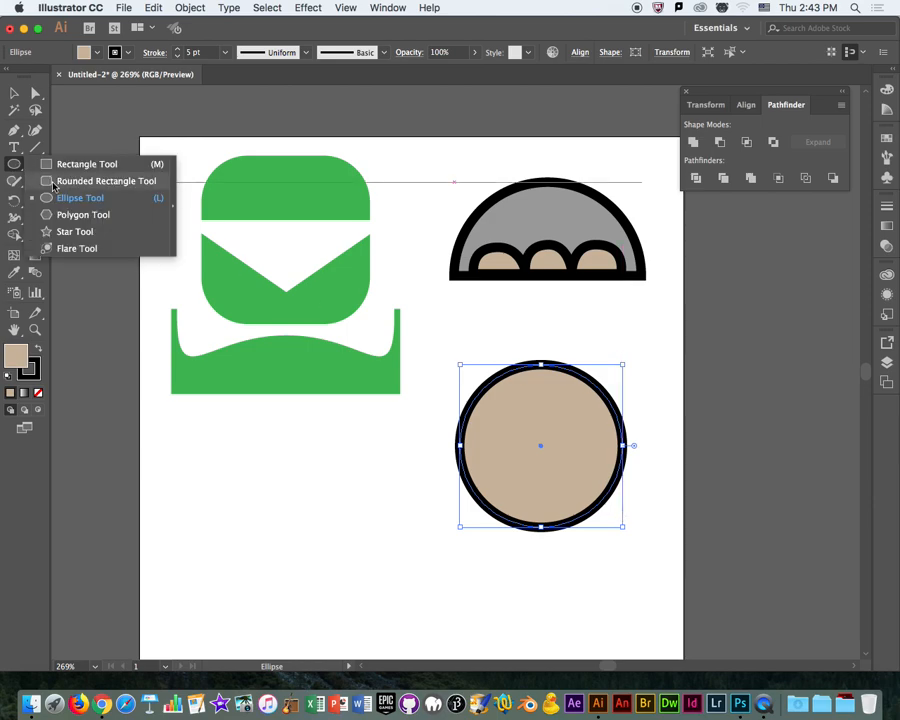
pyautogui.click(62, 165)
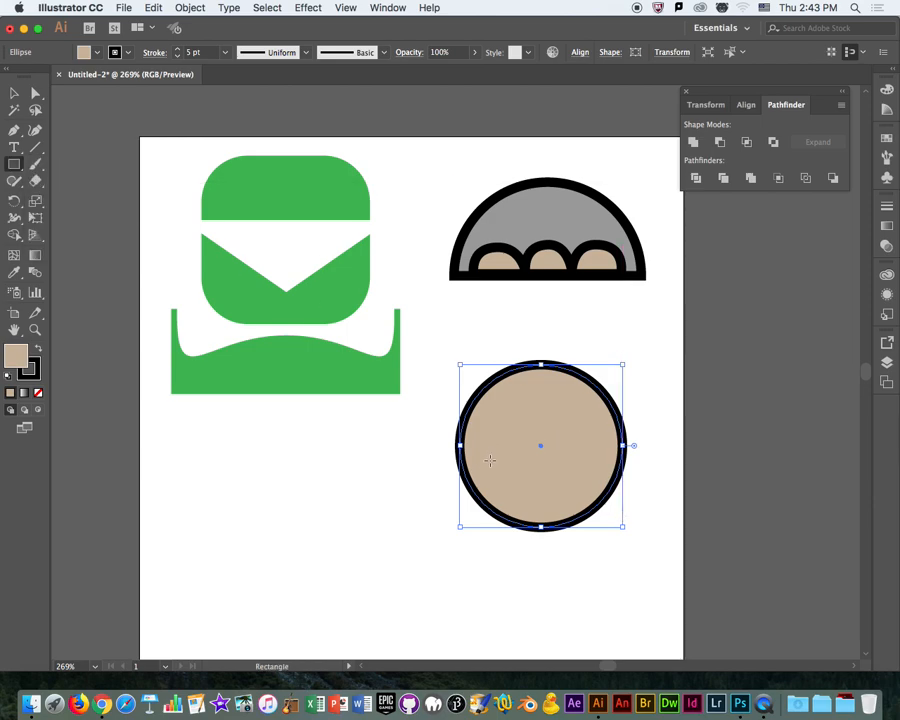
pyautogui.moveTo(482, 445); pyautogui.dragTo(593, 583)
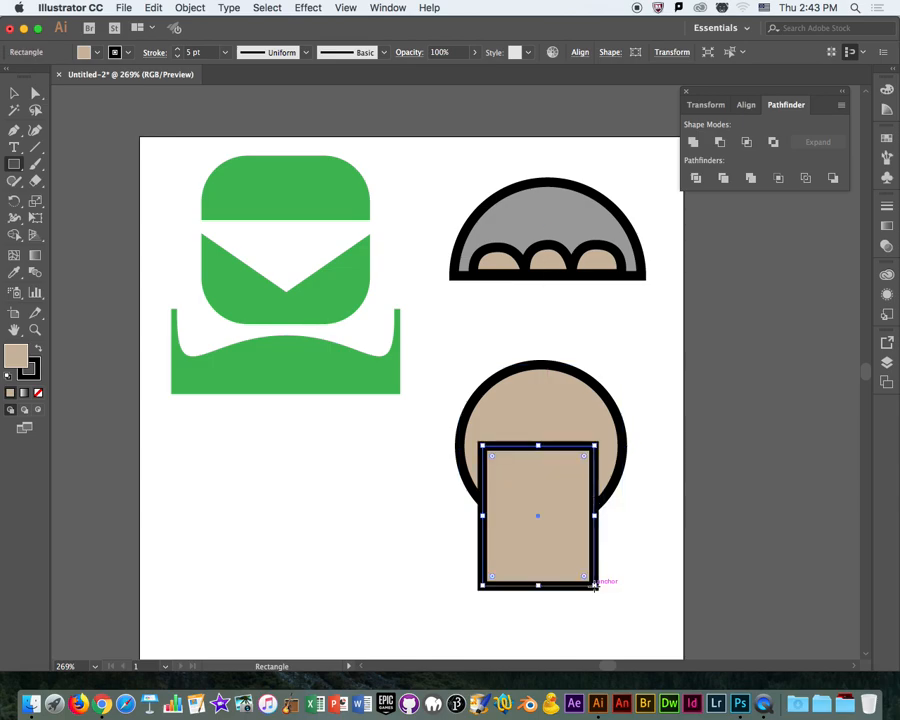
pyautogui.click(388, 490)
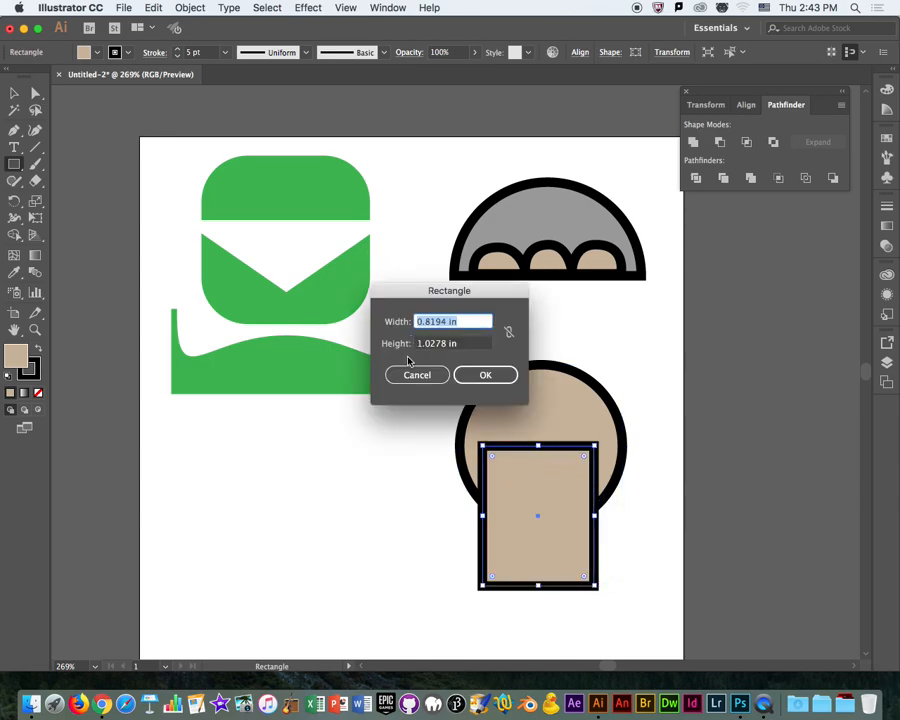
pyautogui.click(412, 373)
# Move the rectangle clear of the tan circle and delete the circle's bottom anchor point to make a semicircle.
pyautogui.click(14, 92)
pyautogui.moveTo(528, 535); pyautogui.dragTo(352, 554)
pyautogui.click(557, 452)
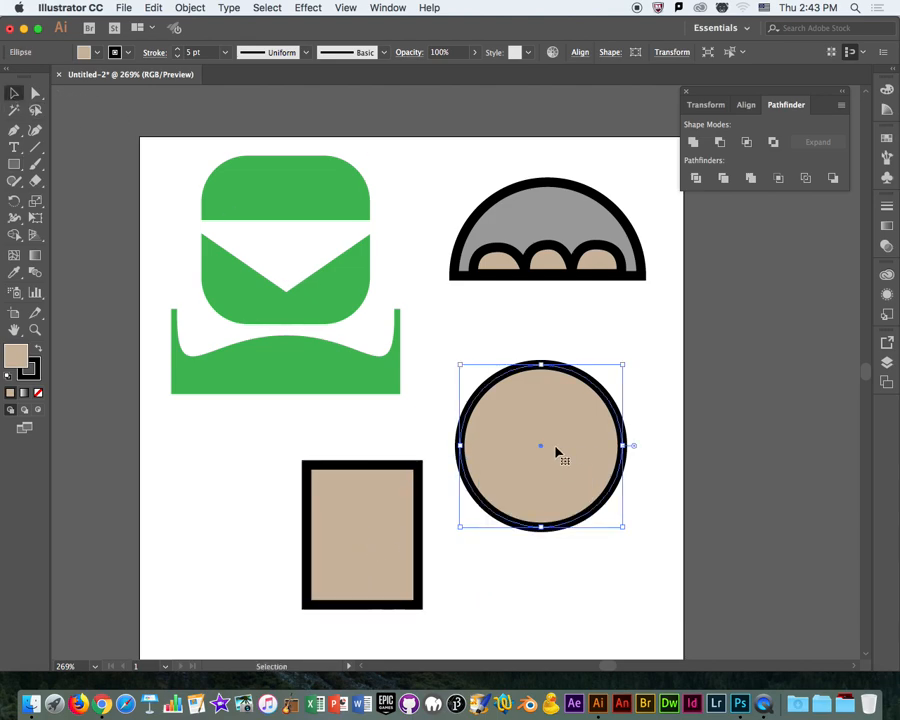
pyautogui.click(35, 93)
pyautogui.click(546, 528)
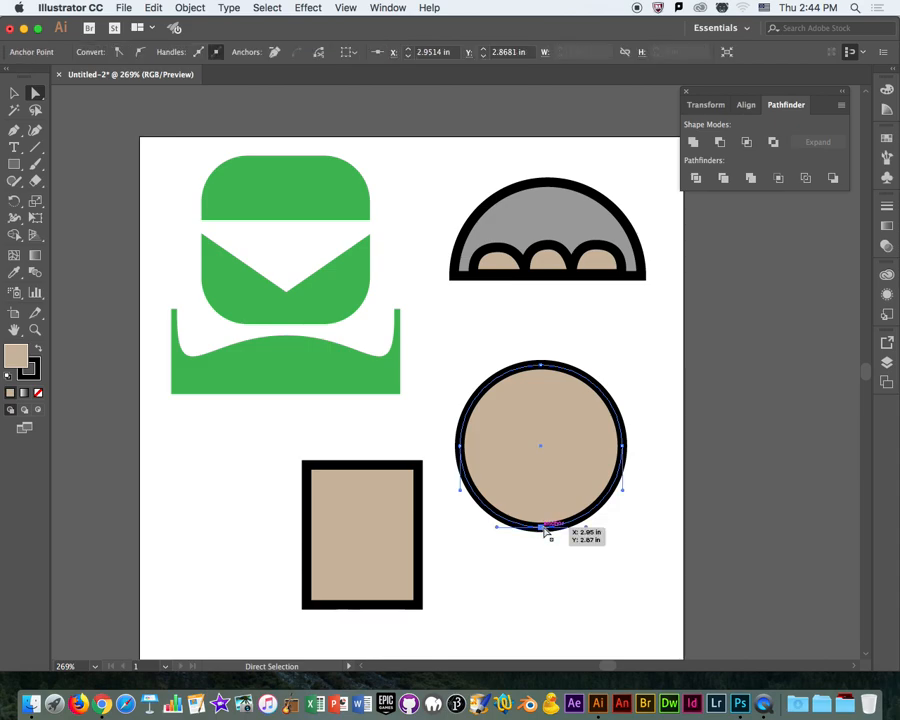
pyautogui.press('Delete')
# Place the rectangle centered under the tan semicircle and combine both shapes with Pathfinder Unite.
pyautogui.click(13, 93)
pyautogui.moveTo(392, 591); pyautogui.dragTo(565, 565)
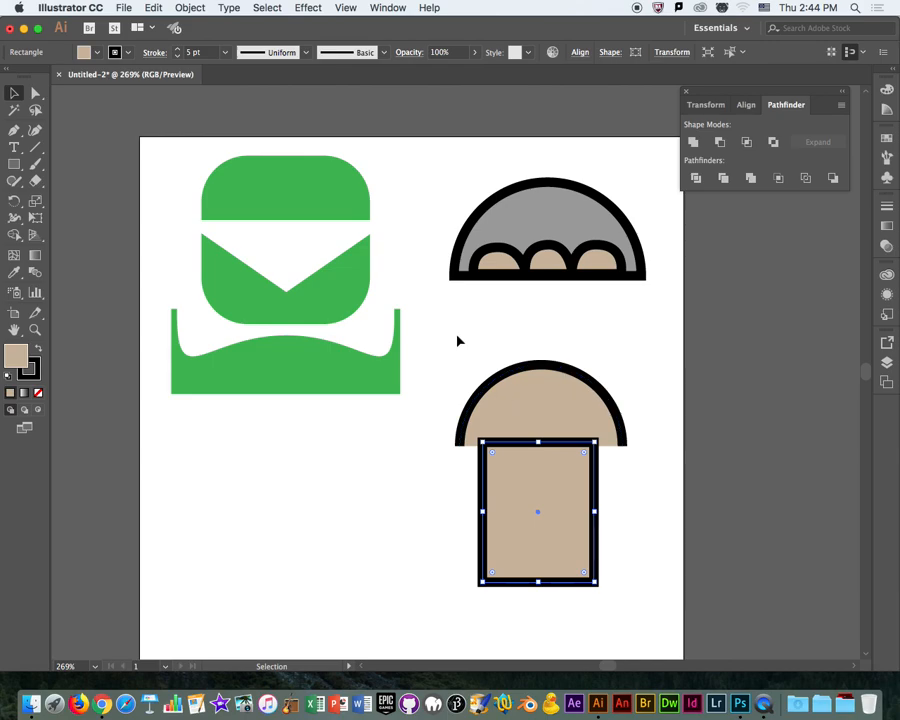
pyautogui.moveTo(456, 337); pyautogui.dragTo(617, 542)
pyautogui.click(693, 142)
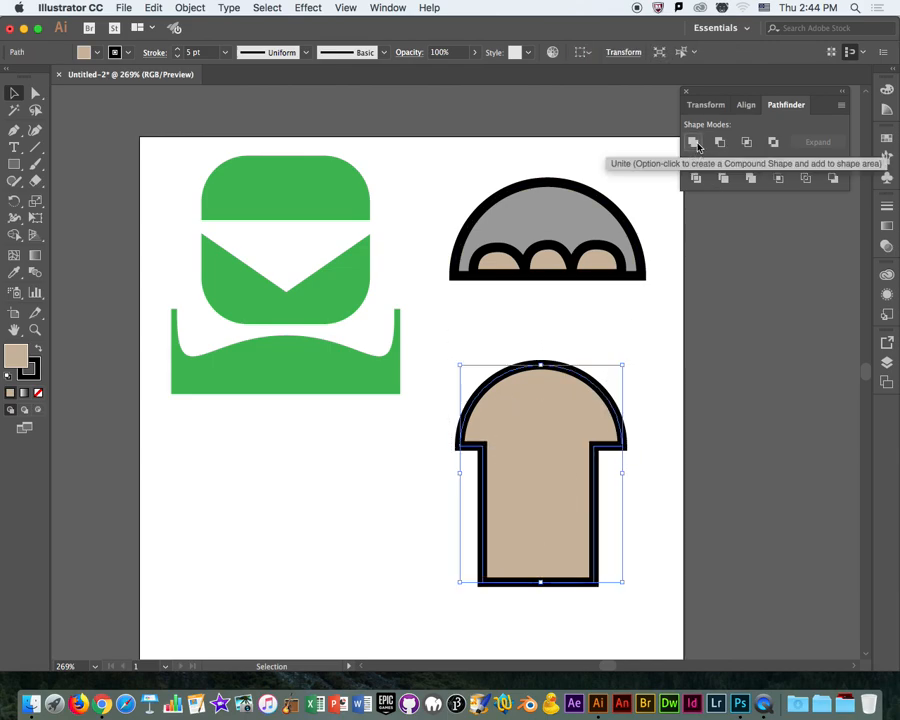
# Shift the united mushroom-like shape slightly down and set its stroke weight to 0.75 pt.
pyautogui.moveTo(540, 580); pyautogui.dragTo(546, 593)
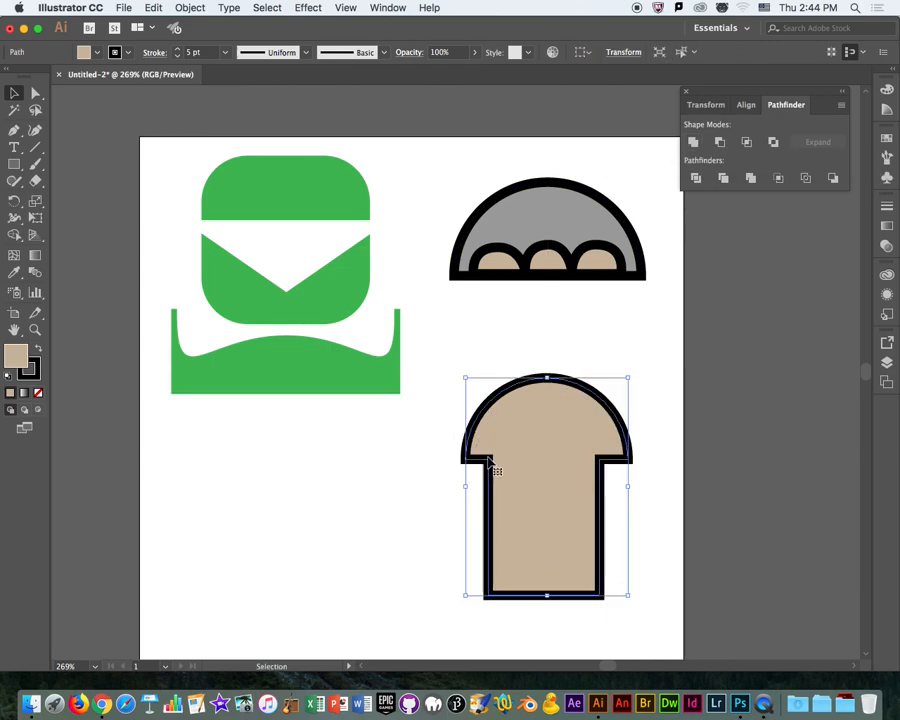
pyautogui.click(177, 56)
pyautogui.click(336, 408)
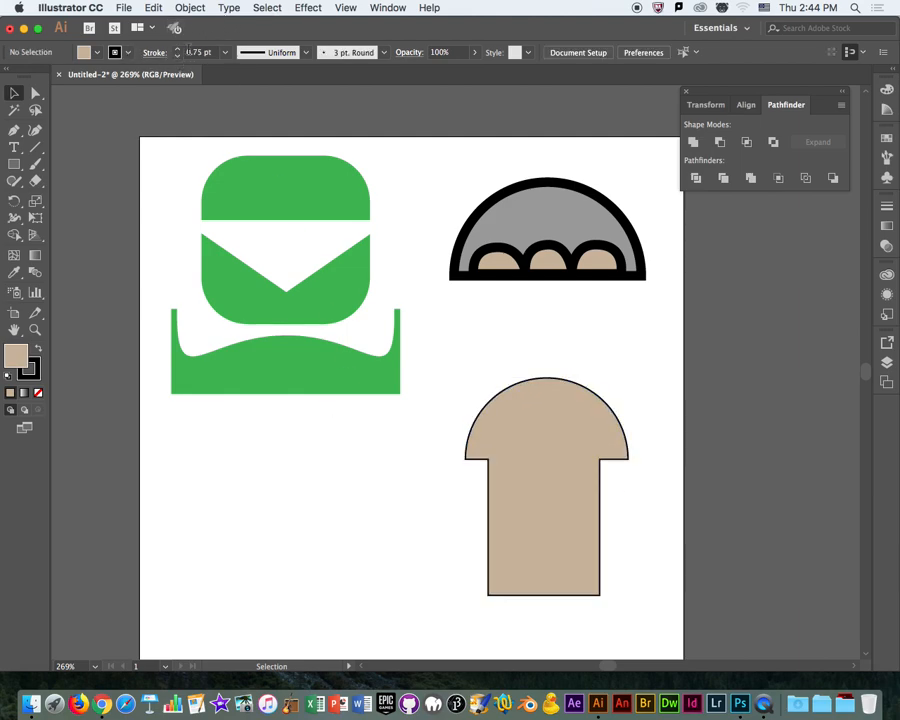
# Reduce the tan mushroom-like shape's stroke weight to 0 pt so it has no outline.
pyautogui.click(554, 432)
pyautogui.click(177, 56)
pyautogui.click(177, 56)
pyautogui.click(177, 56)
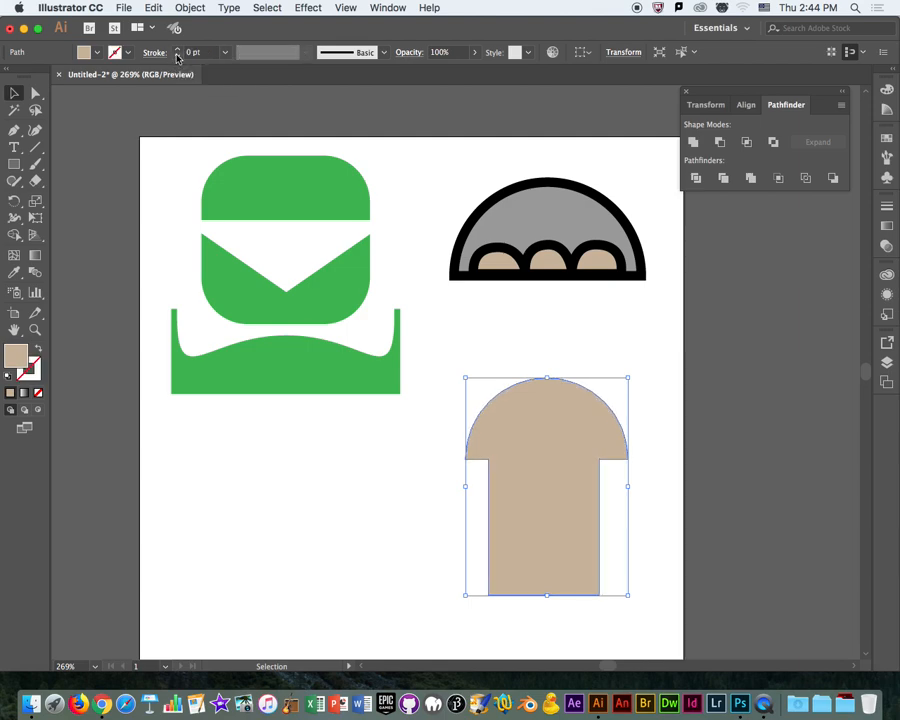
pyautogui.click(245, 540)
# Draw a tan triangle with the Polygon tool, flip it point down, and place its tip over the tan shape's rounded top.
pyautogui.moveTo(14, 164); pyautogui.dragTo(87, 230)
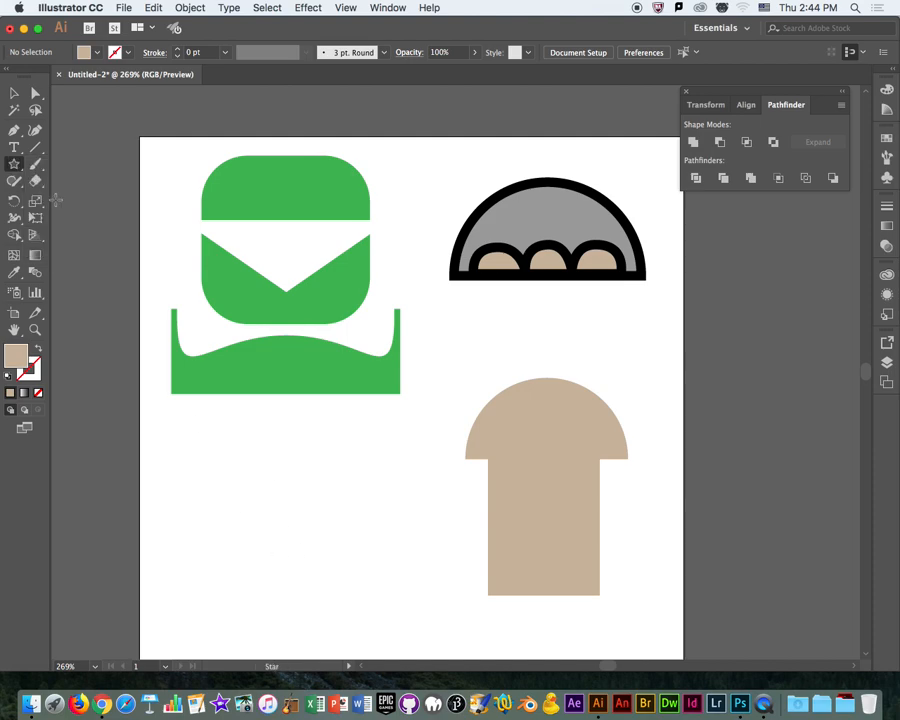
pyautogui.moveTo(14, 164); pyautogui.dragTo(80, 212)
pyautogui.click(266, 463)
pyautogui.click(480, 379)
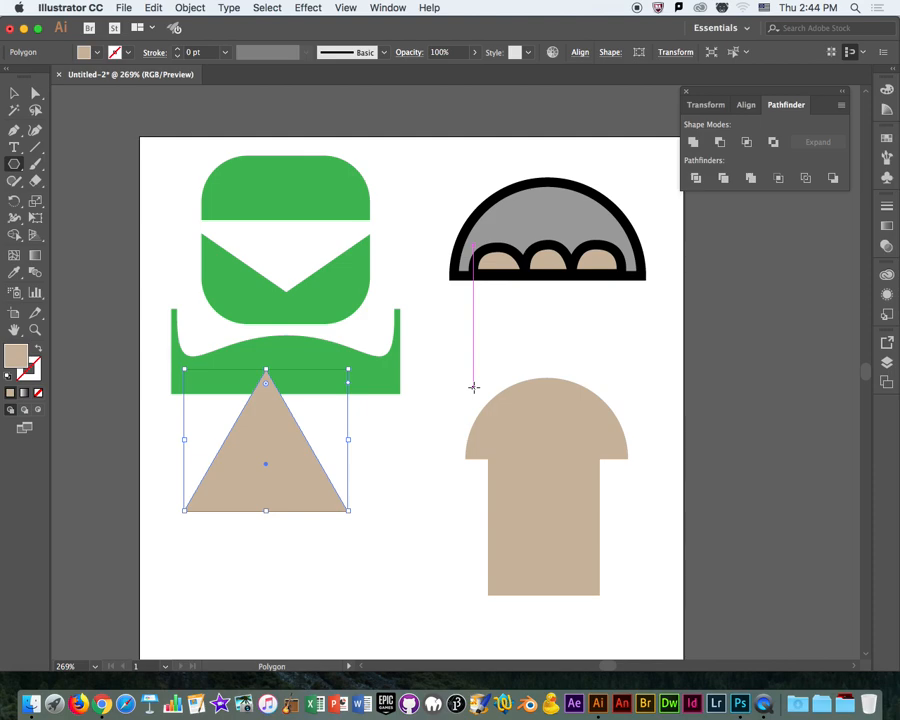
pyautogui.moveTo(354, 367); pyautogui.dragTo(175, 556)
pyautogui.press('v')
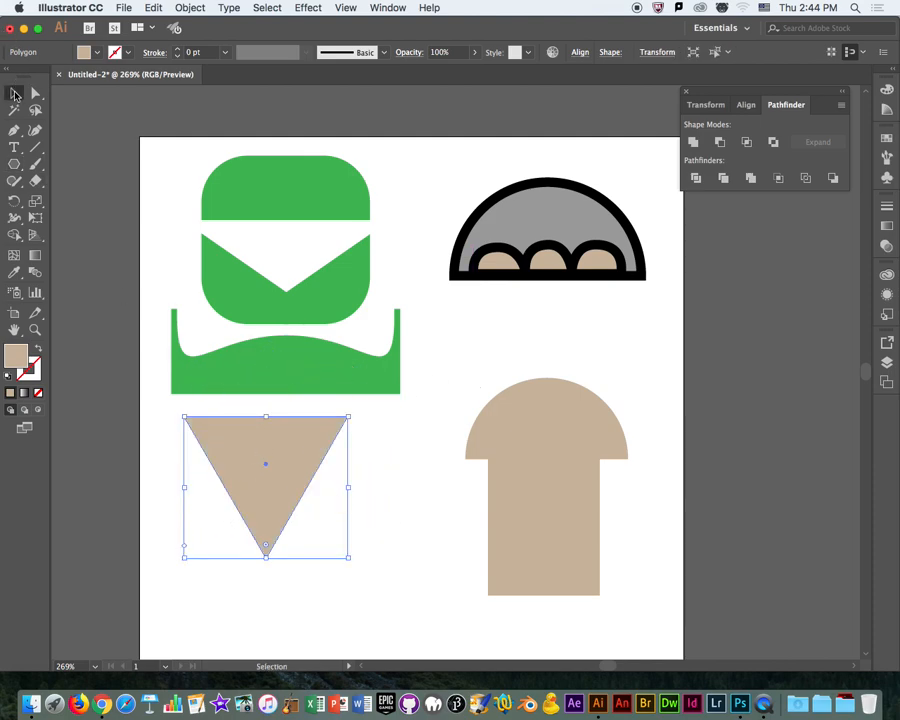
pyautogui.moveTo(246, 450); pyautogui.dragTo(516, 305)
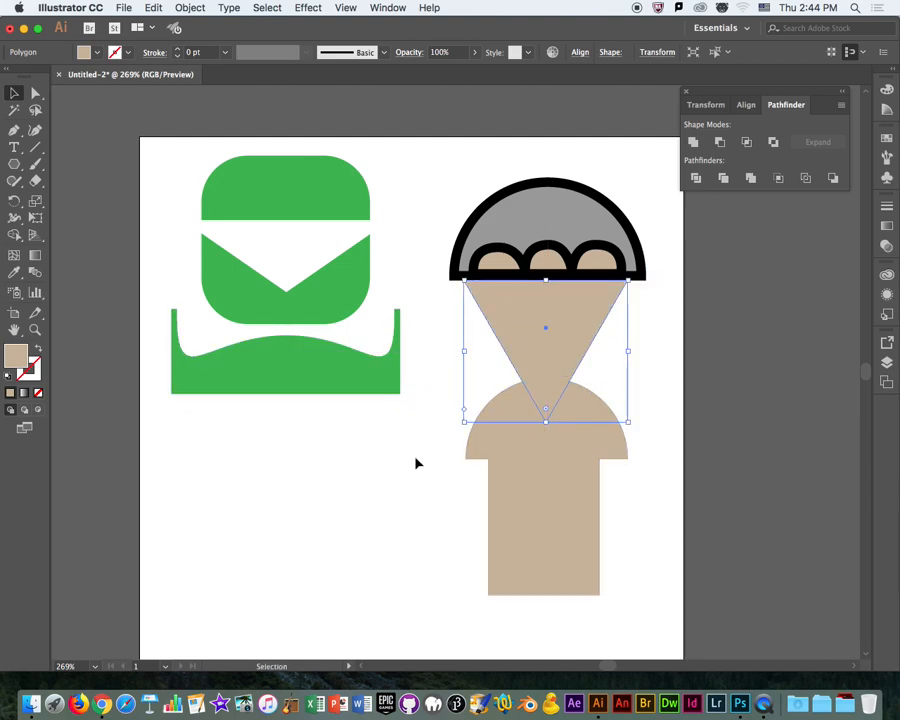
# Cut the triangle out of the tan shape with Pathfinder Minus Front and delete the resulting shirt shape.
pyautogui.moveTo(436, 364); pyautogui.dragTo(706, 302)
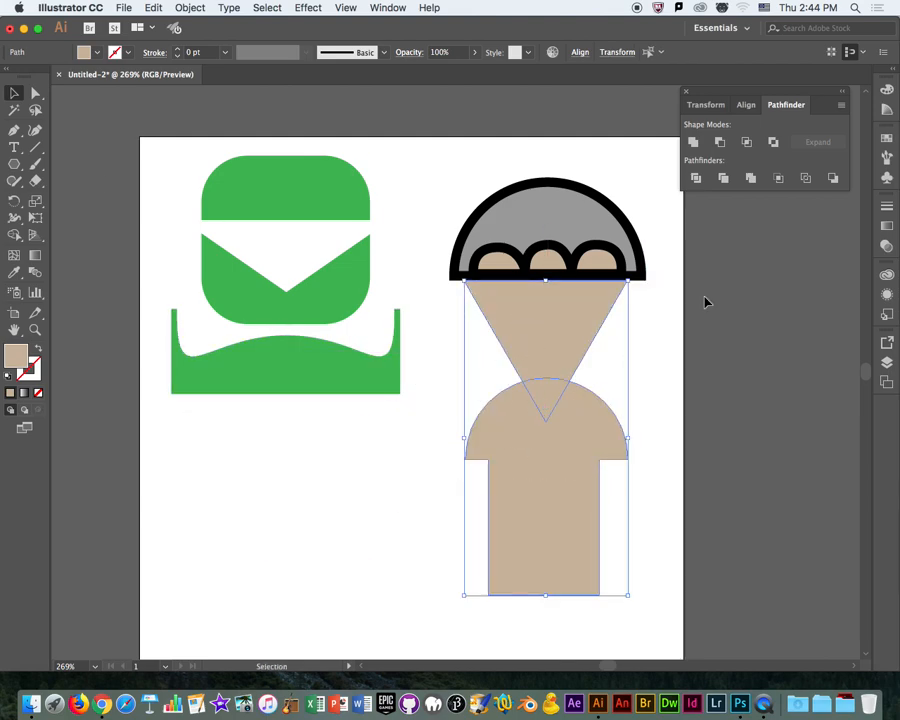
pyautogui.click(719, 142)
pyautogui.press('Delete')
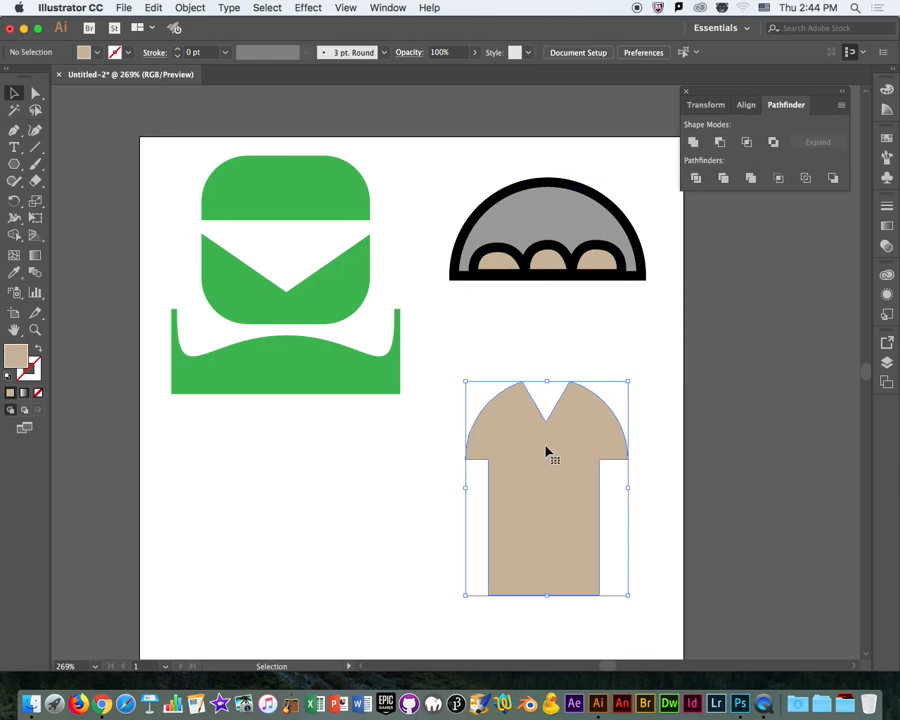
# Switch to Chrome, look over the vector people and Oscar insurance illustrations, and return to Illustrator.
pyautogui.click(102, 704)
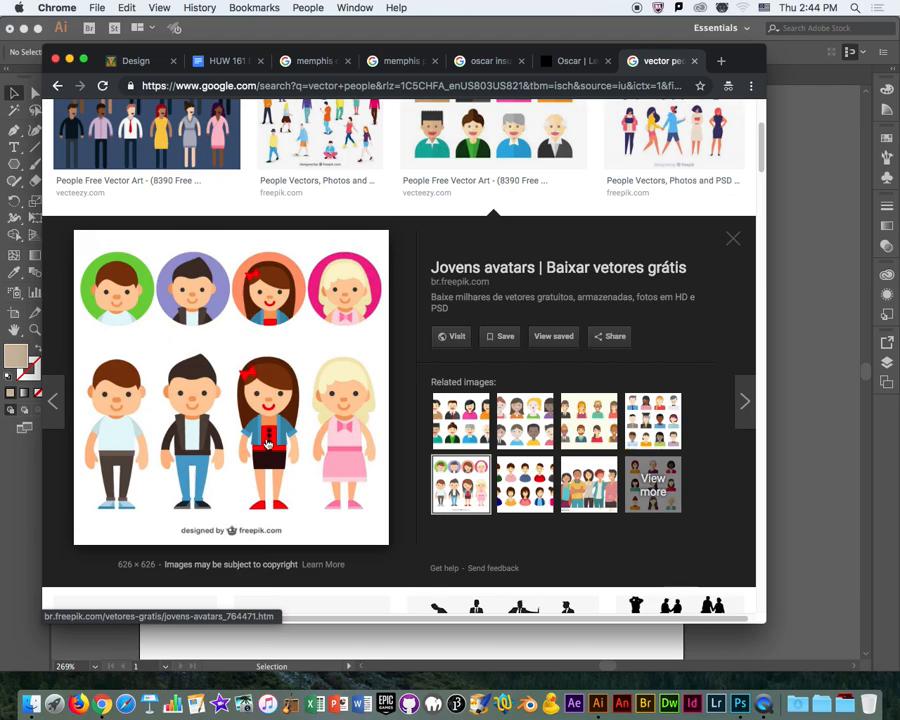
pyautogui.scroll(1, 616, 339)
pyautogui.scroll(5, 616, 339)
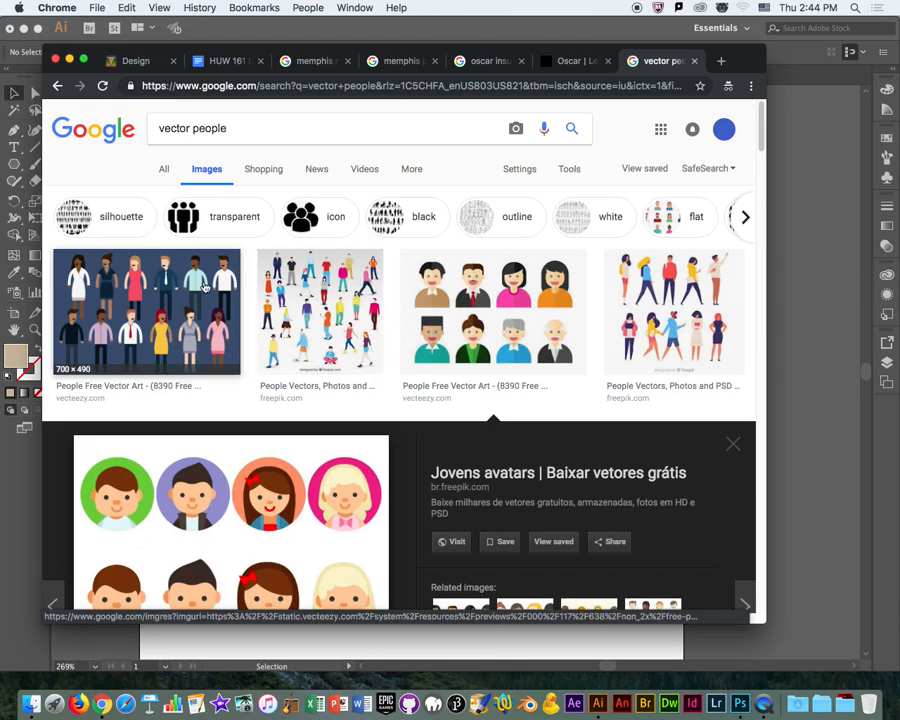
pyautogui.doubleClick(582, 54)
pyautogui.click(592, 37)
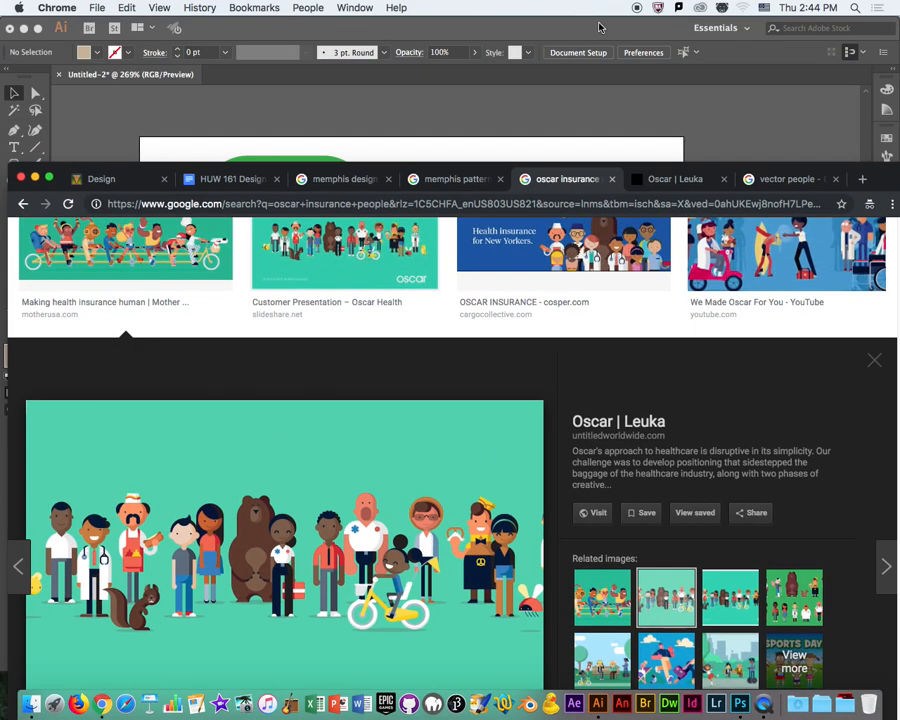
pyautogui.click(599, 31)
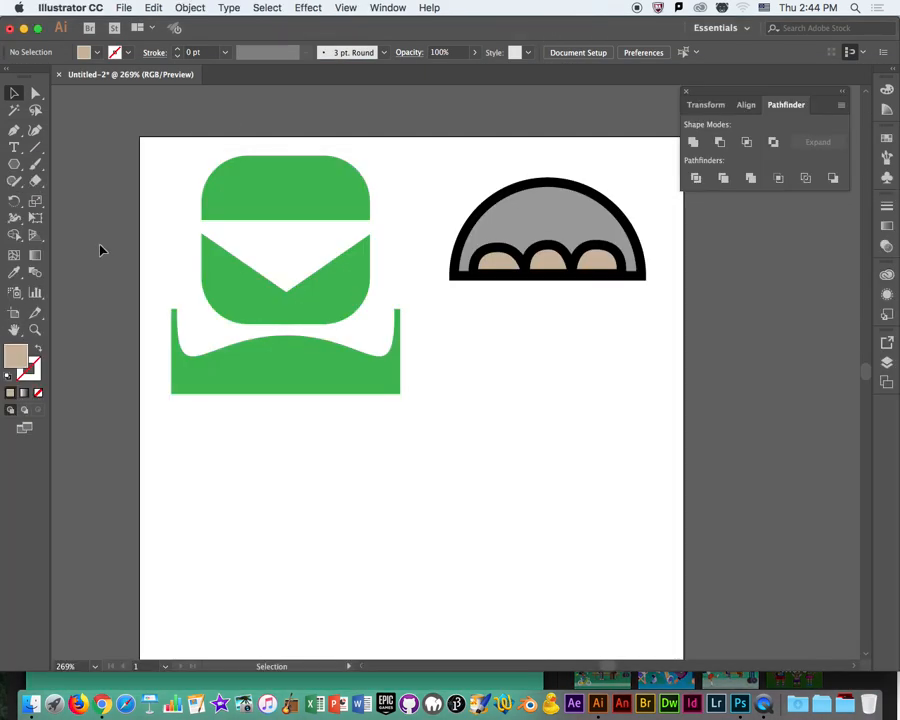
# Delete the green figure and the gray semicircle with its arches to clear the artboard.
pyautogui.click(16, 166)
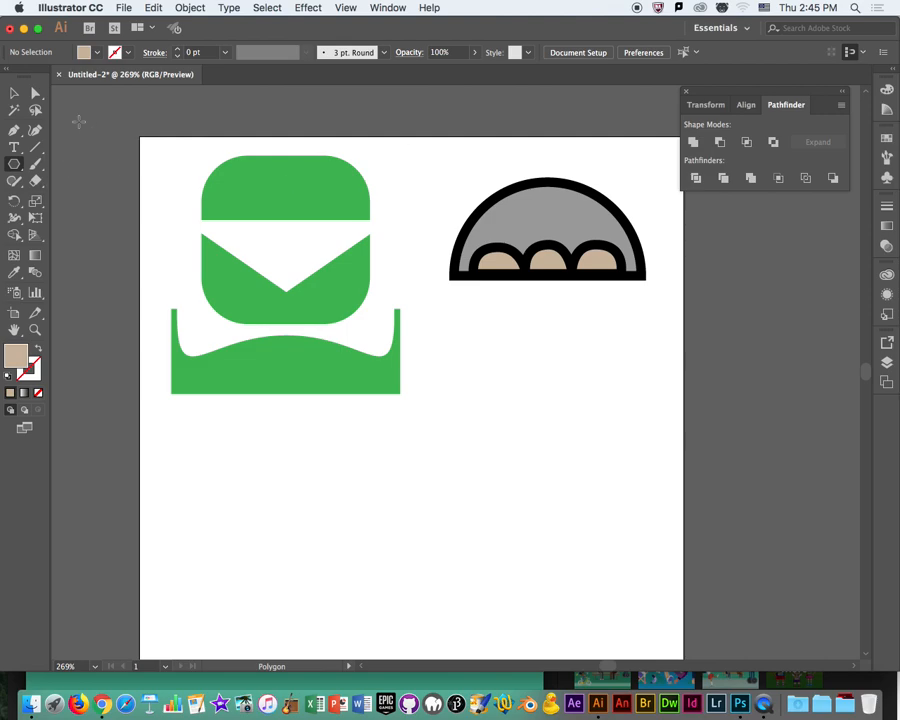
pyautogui.click(15, 94)
pyautogui.moveTo(110, 131); pyautogui.dragTo(653, 484)
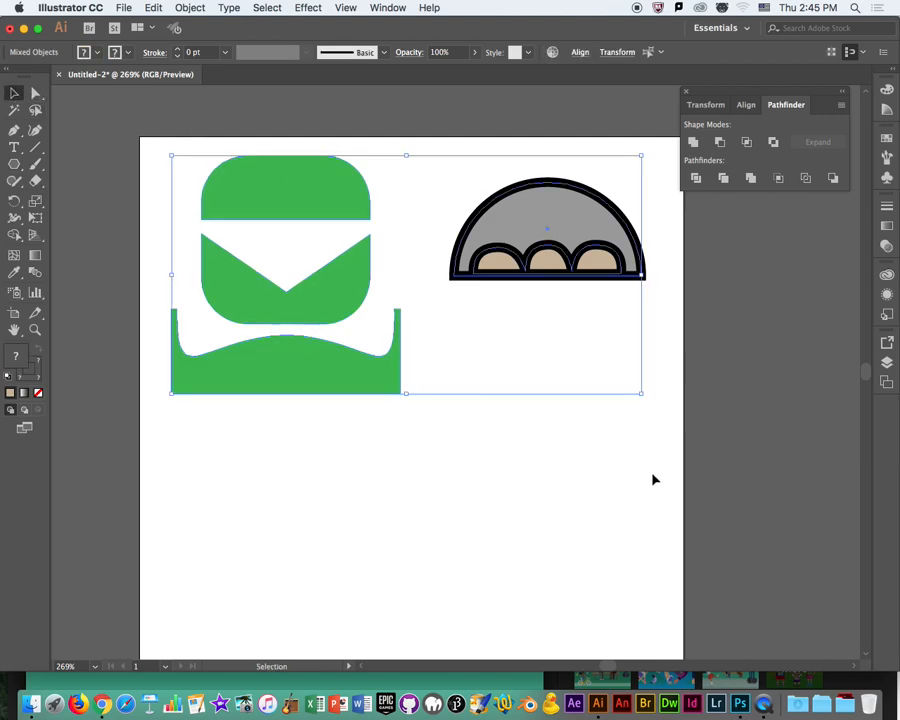
pyautogui.press('Delete')
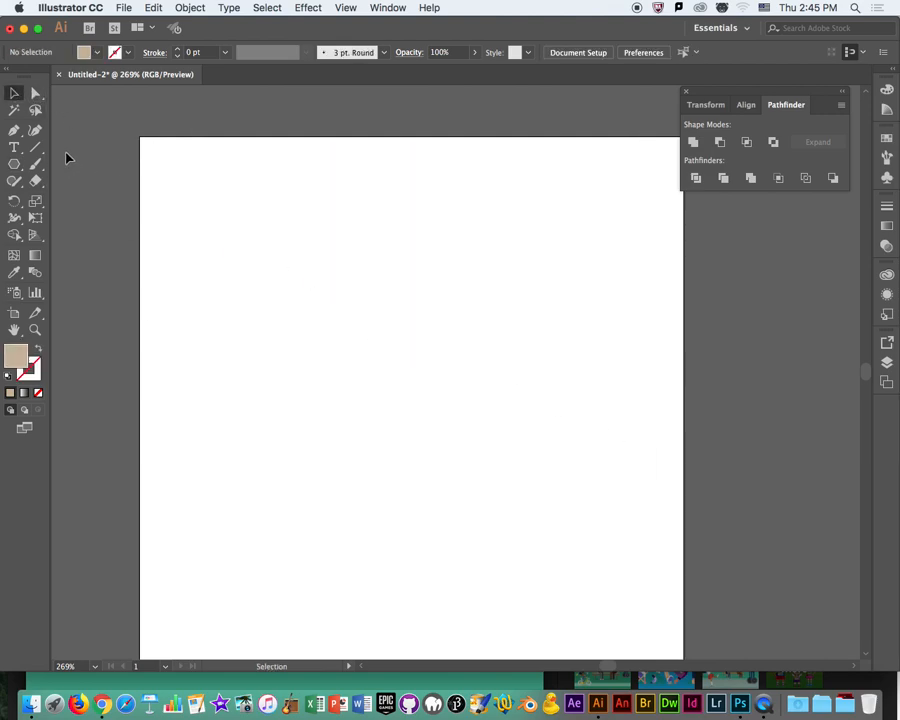
# Set the fill to black and paint a wavy freehand stroke with the Blob Brush in the artboard's upper half.
pyautogui.click(36, 164)
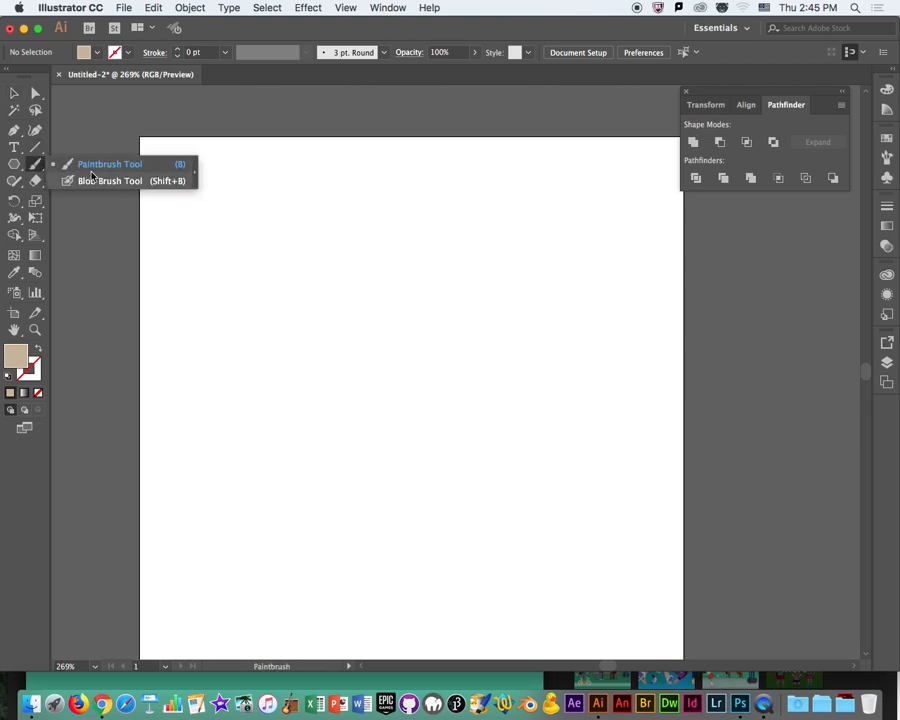
pyautogui.click(89, 179)
pyautogui.click(36, 165)
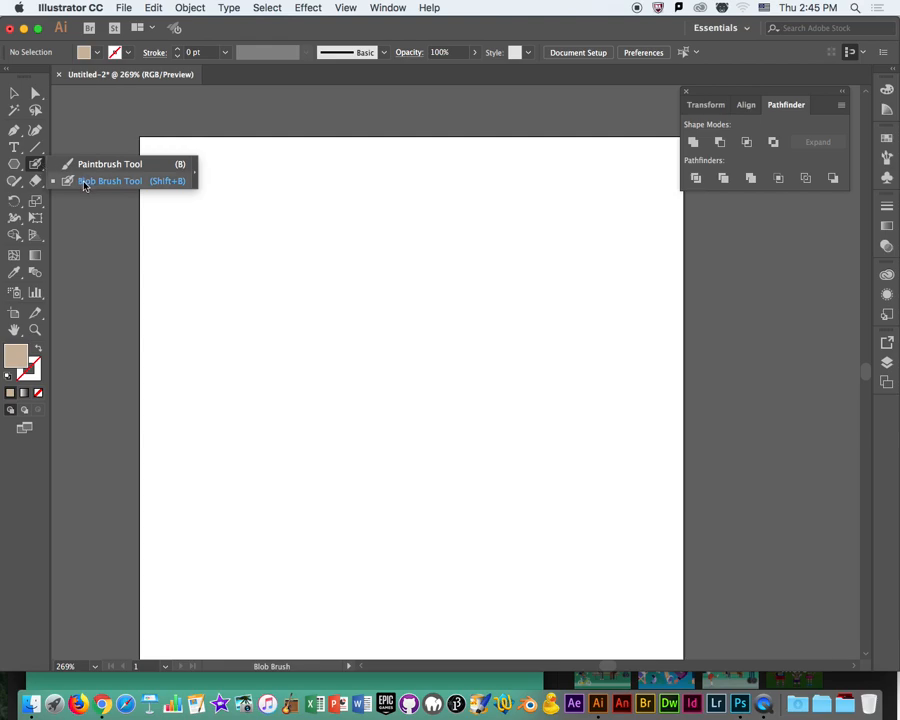
pyautogui.click(143, 183)
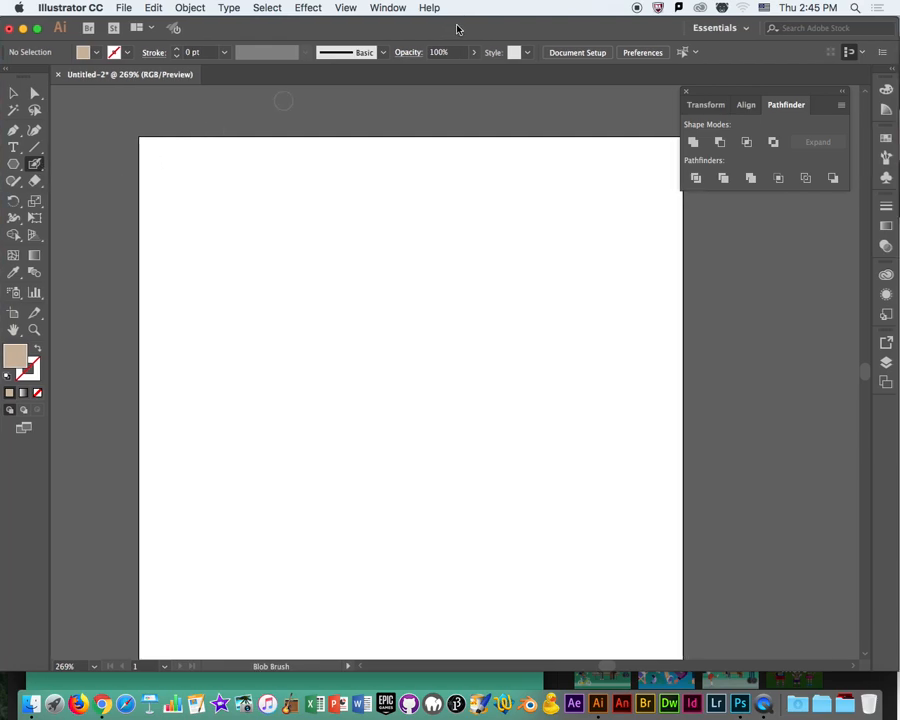
pyautogui.press('super+minus')
pyautogui.press('super+minus')
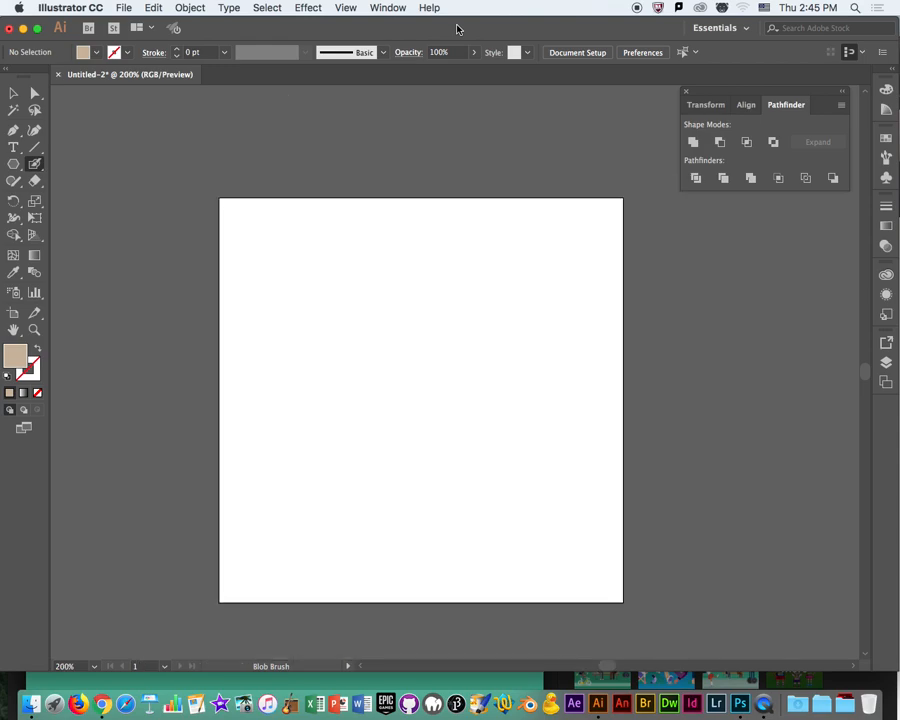
pyautogui.click(90, 55)
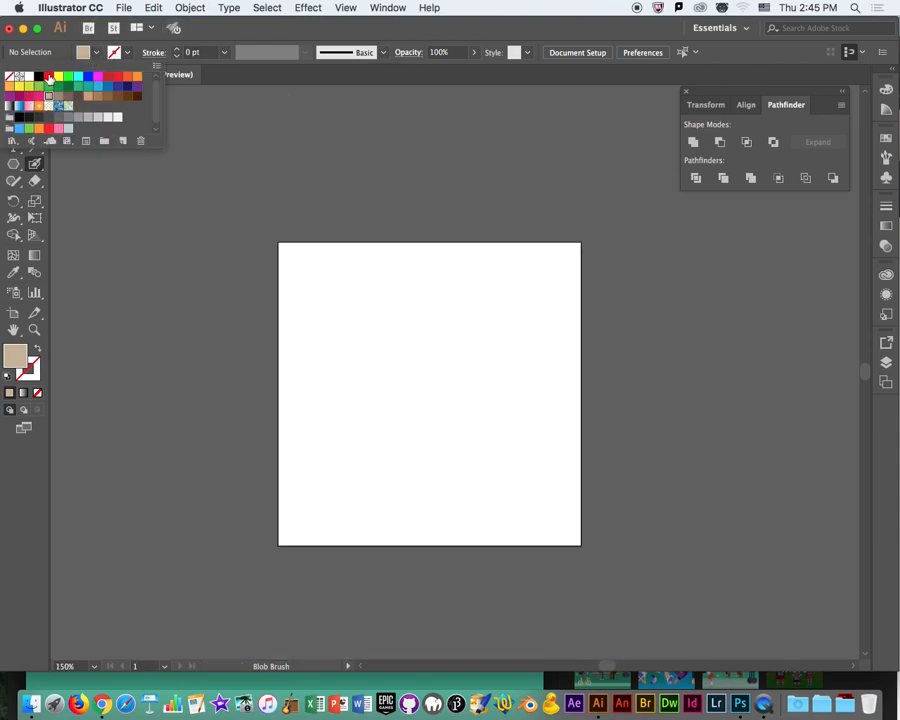
pyautogui.click(38, 78)
pyautogui.click(300, 34)
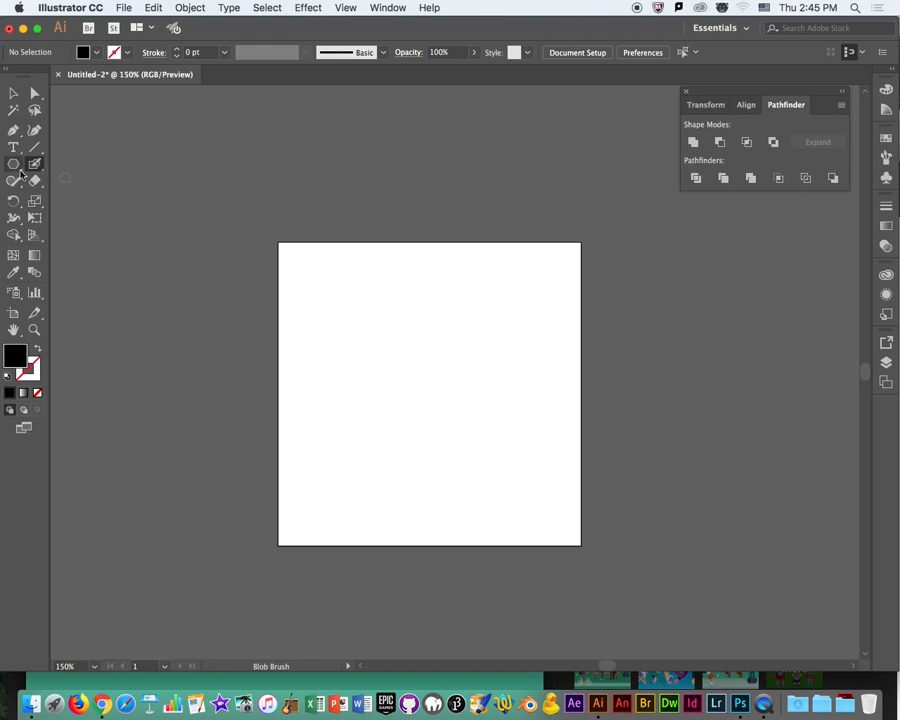
pyautogui.moveTo(366, 283)
pyautogui.mouseDown()
pyautogui.moveTo(352, 326)
pyautogui.moveTo(414, 320)
pyautogui.moveTo(459, 346)
pyautogui.mouseUp()
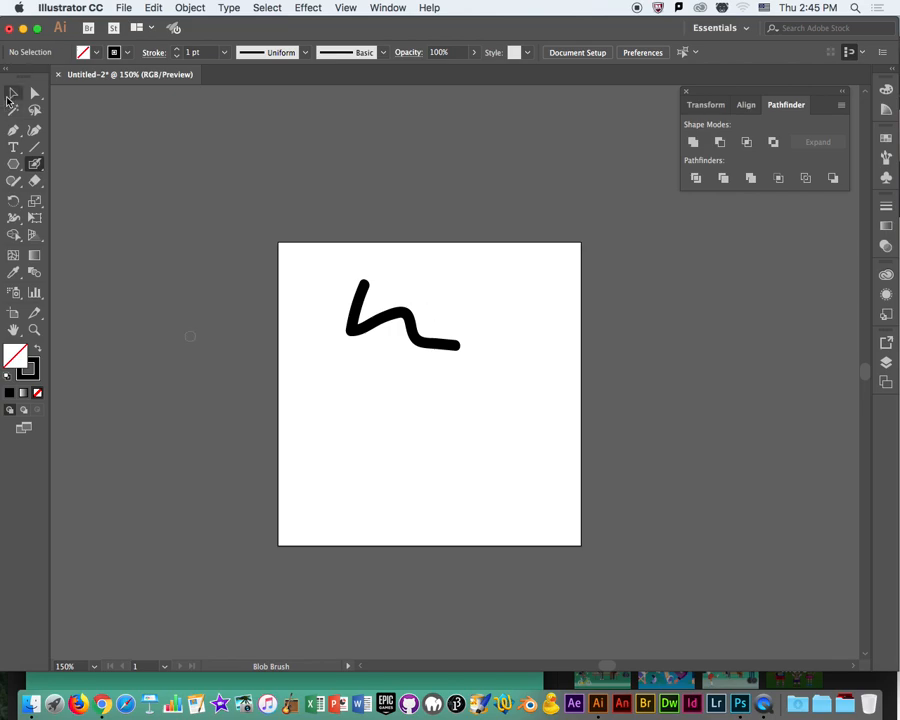
pyautogui.click(8, 97)
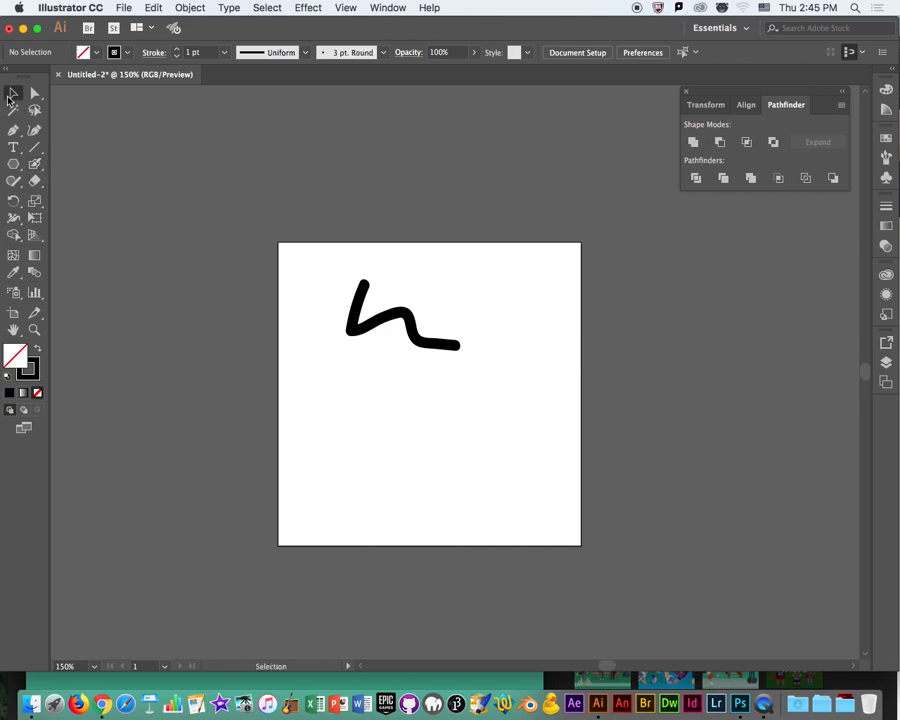
pyautogui.click(414, 332)
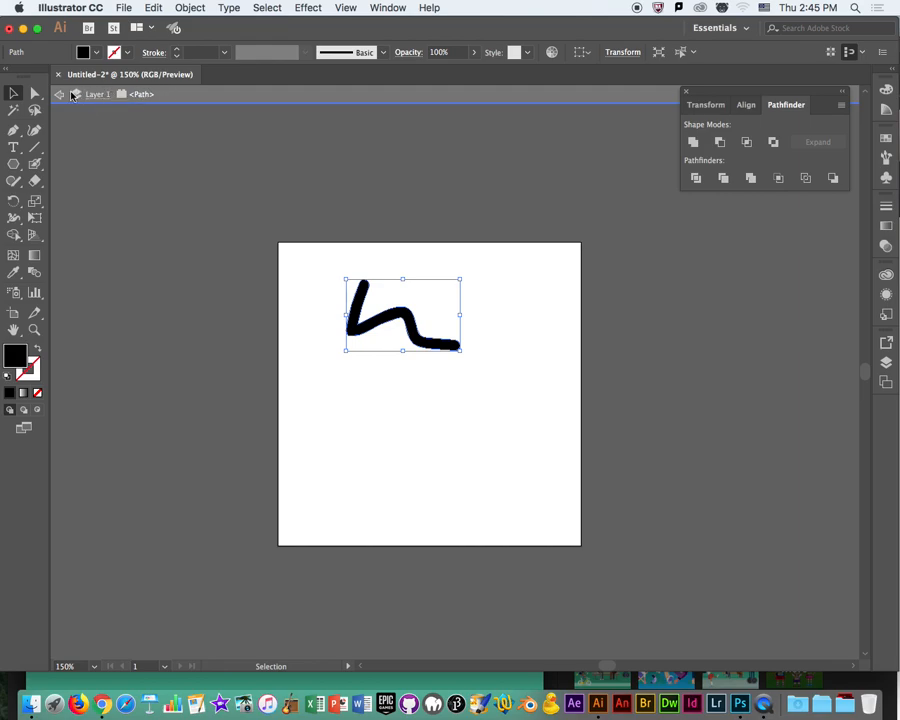
pyautogui.click(60, 95)
pyautogui.click(60, 96)
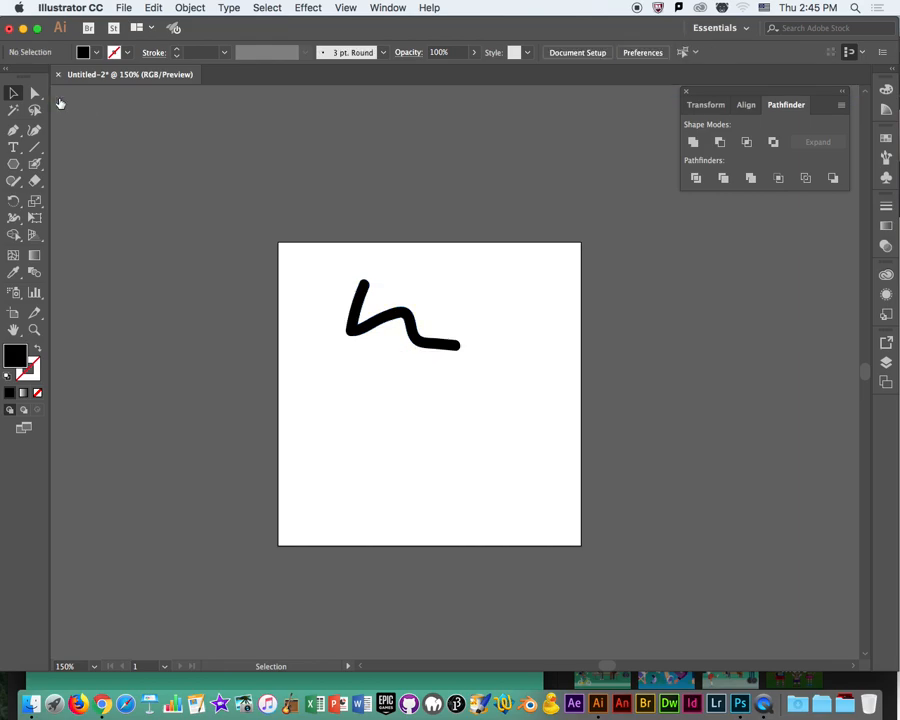
pyautogui.doubleClick(353, 306)
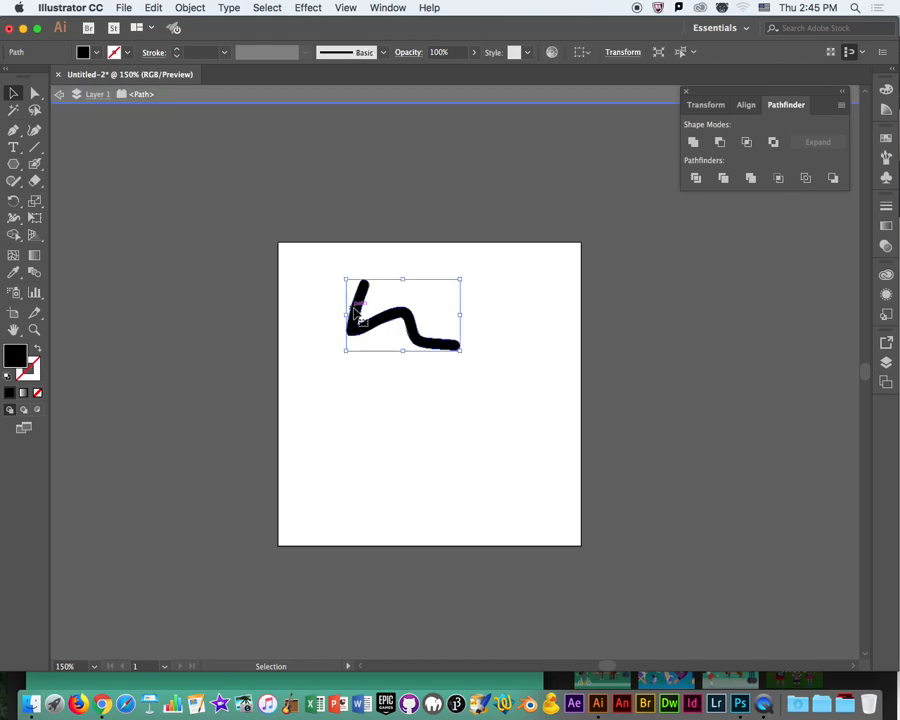
pyautogui.click(58, 94)
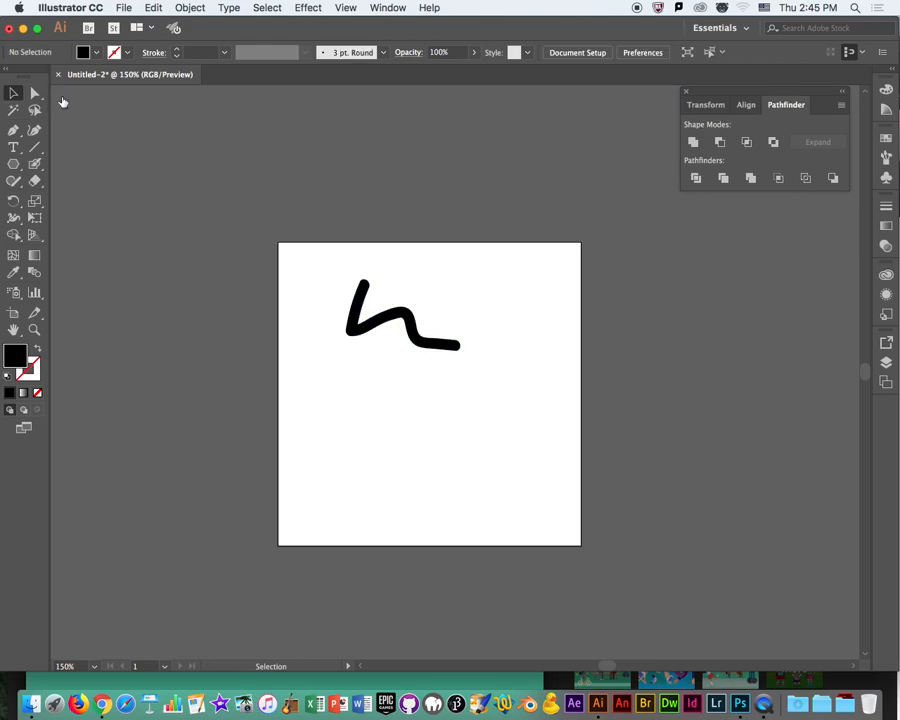
# Move the wavy black stroke up and left toward the artboard's upper-left corner and deselect it.
pyautogui.click(380, 326)
pyautogui.moveTo(380, 326); pyautogui.dragTo(353, 308)
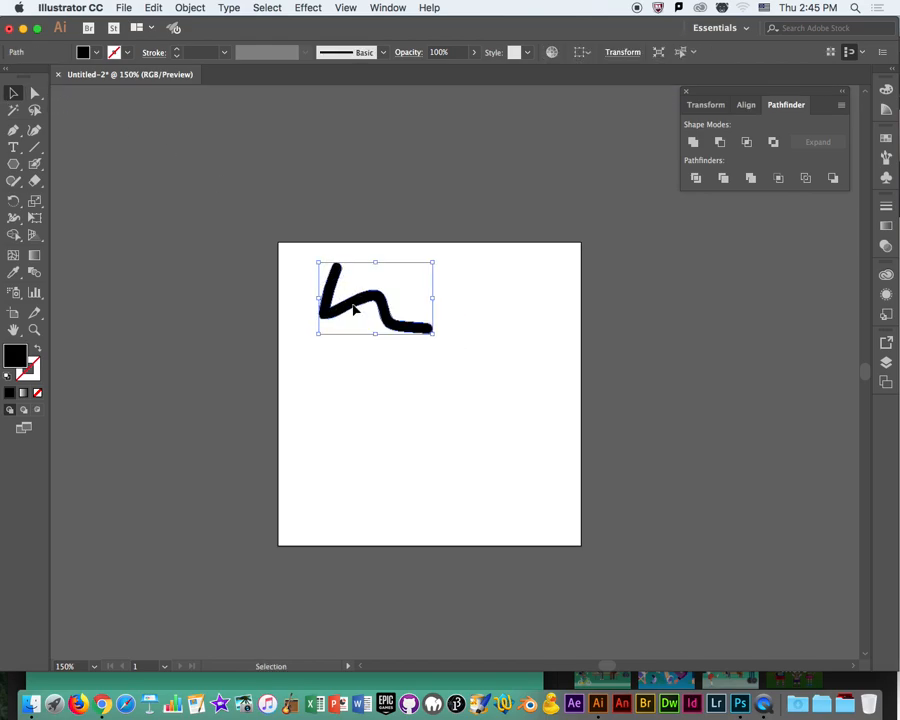
pyautogui.click(490, 389)
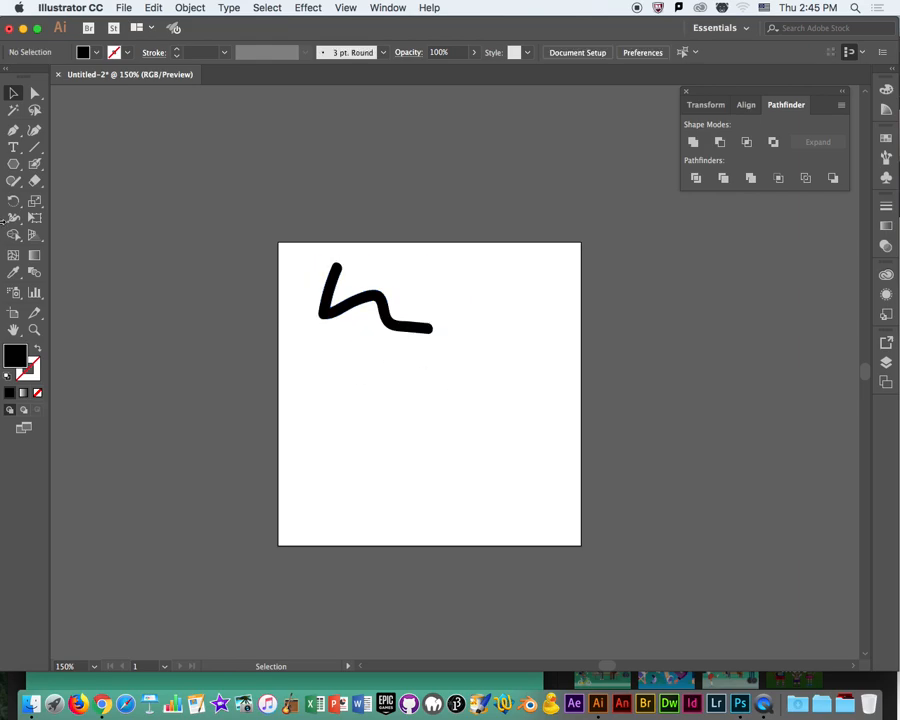
# With the Blob Brush, paint a large S-curve through the artboard's centre, two dots inside its upper bend, and a zigzag beside it.
pyautogui.moveTo(34, 163)
pyautogui.mouseDown()
pyautogui.moveTo(75, 177)
pyautogui.moveTo(75, 161)
pyautogui.moveTo(37, 172)
pyautogui.moveTo(120, 190)
pyautogui.moveTo(110, 186)
pyautogui.mouseUp()
pyautogui.moveTo(437, 293)
pyautogui.mouseDown()
pyautogui.moveTo(497, 353)
pyautogui.moveTo(441, 410)
pyautogui.moveTo(494, 446)
pyautogui.mouseUp()
pyautogui.click(447, 351)
pyautogui.click(454, 326)
pyautogui.moveTo(412, 371)
pyautogui.mouseDown()
pyautogui.moveTo(384, 399)
pyautogui.moveTo(351, 373)
pyautogui.moveTo(316, 405)
pyautogui.mouseUp()
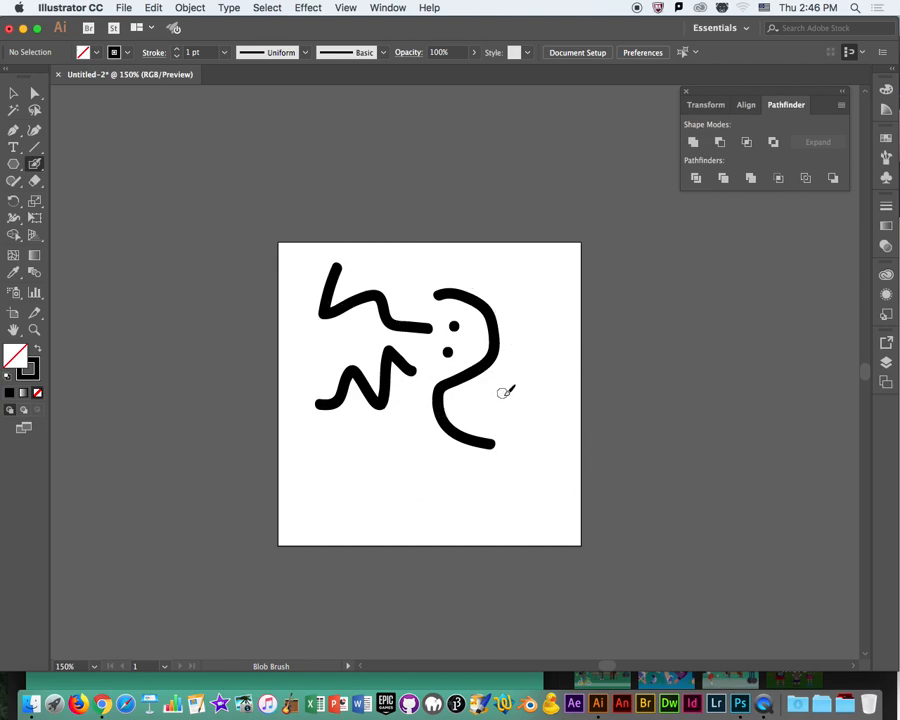
# Paint zigzag and wavy strokes across the artboard's right half, some overrunning its edges, plus a dot and a hook at the S-curve's lower end.
pyautogui.moveTo(503, 394)
pyautogui.mouseDown()
pyautogui.moveTo(555, 381)
pyautogui.moveTo(641, 381)
pyautogui.mouseUp()
pyautogui.moveTo(524, 273); pyautogui.dragTo(612, 297)
pyautogui.moveTo(537, 215)
pyautogui.mouseDown()
pyautogui.moveTo(491, 252)
pyautogui.moveTo(493, 282)
pyautogui.mouseUp()
pyautogui.moveTo(518, 322); pyautogui.dragTo(552, 362)
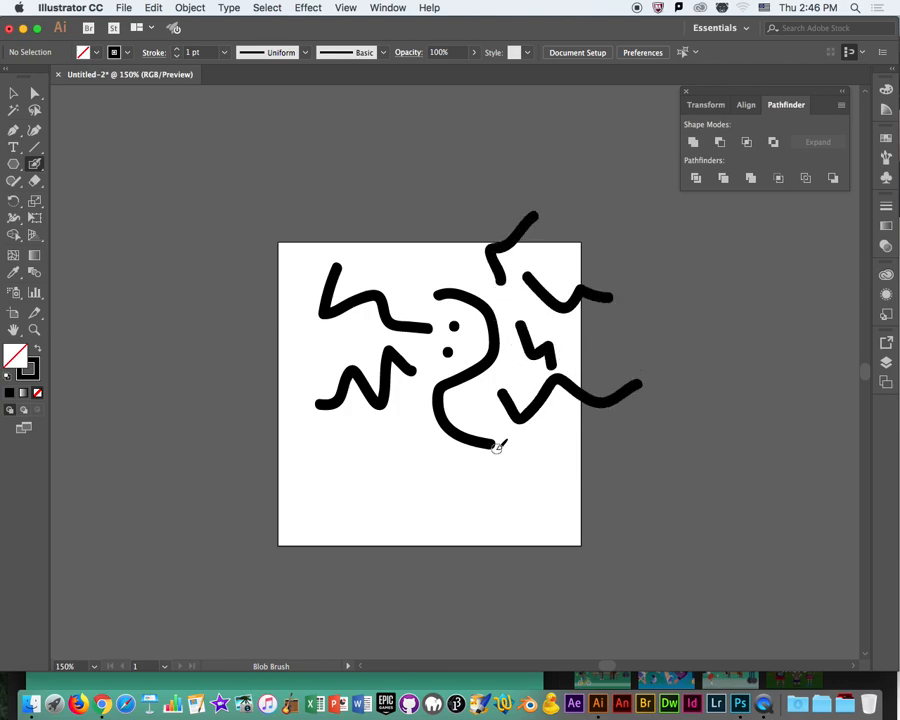
pyautogui.click(473, 403)
pyautogui.moveTo(466, 419)
pyautogui.mouseDown()
pyautogui.moveTo(509, 432)
pyautogui.moveTo(499, 458)
pyautogui.moveTo(468, 461)
pyautogui.mouseUp()
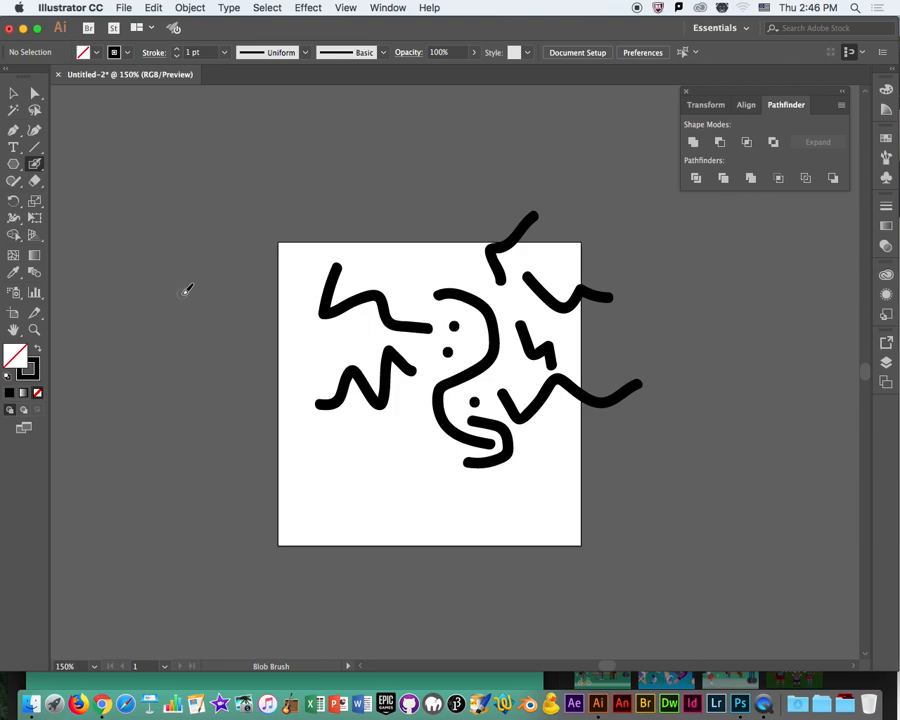
# Fill the empty areas with more Blob Brush squiggles, arcs, angles and dashes along the artboard's lower part, right side and upper edge.
pyautogui.moveTo(410, 405)
pyautogui.mouseDown()
pyautogui.moveTo(400, 438)
pyautogui.moveTo(404, 476)
pyautogui.moveTo(503, 507)
pyautogui.mouseUp()
pyautogui.moveTo(531, 432)
pyautogui.mouseDown()
pyautogui.moveTo(541, 488)
pyautogui.moveTo(464, 487)
pyautogui.mouseUp()
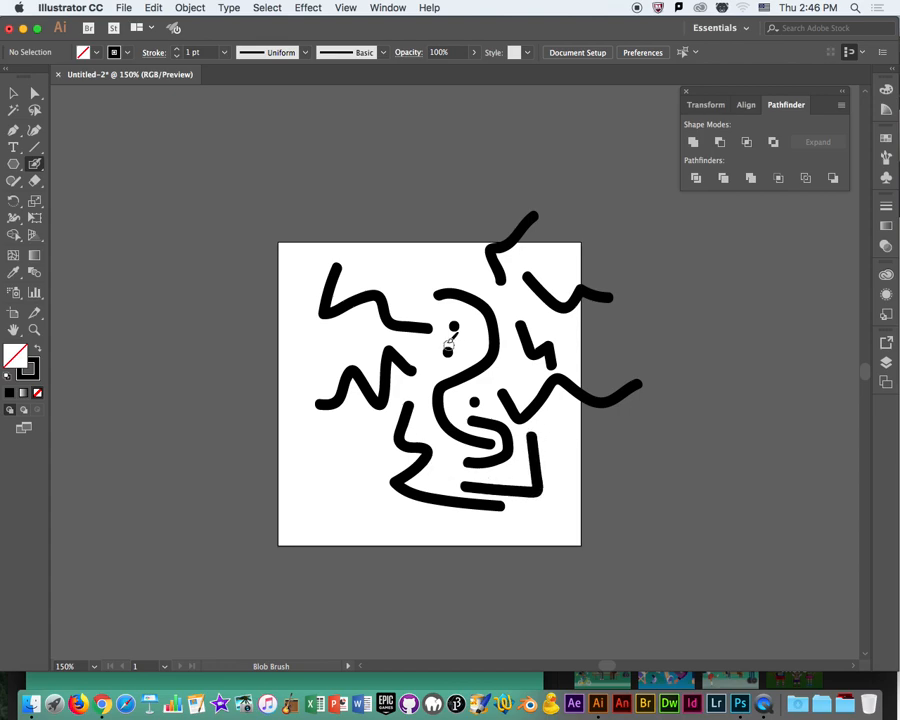
pyautogui.moveTo(421, 313)
pyautogui.mouseDown()
pyautogui.moveTo(411, 270)
pyautogui.moveTo(475, 273)
pyautogui.mouseUp()
pyautogui.moveTo(542, 256); pyautogui.dragTo(623, 265)
pyautogui.moveTo(557, 413); pyautogui.dragTo(558, 480)
pyautogui.moveTo(576, 496); pyautogui.dragTo(593, 506)
pyautogui.moveTo(519, 524); pyautogui.dragTo(461, 529)
pyautogui.moveTo(376, 508); pyautogui.dragTo(346, 560)
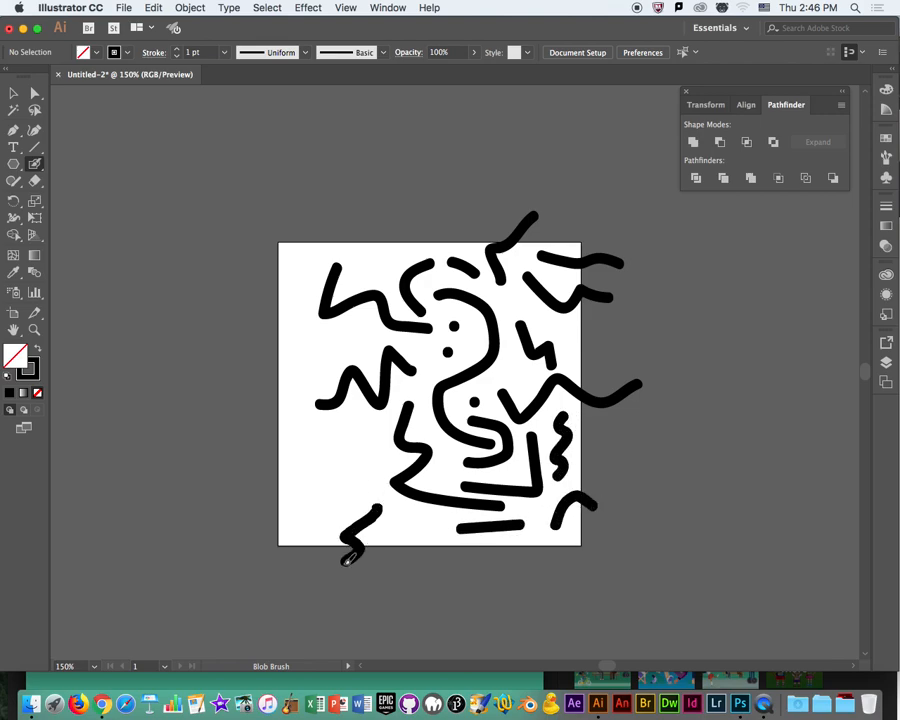
pyautogui.moveTo(406, 524); pyautogui.dragTo(404, 562)
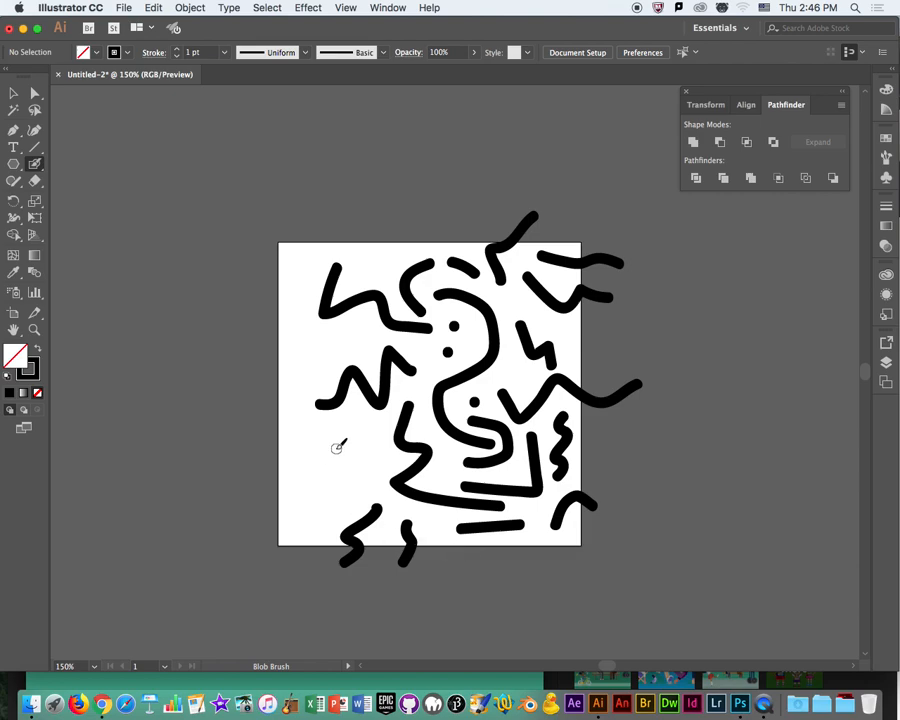
# Paint a spiral in the lower left, a straight dash below the first wavy stroke, and a small zigzag above it, undoing the overlapping stroke.
pyautogui.moveTo(354, 430)
pyautogui.mouseDown()
pyautogui.moveTo(346, 468)
pyautogui.moveTo(340, 448)
pyautogui.mouseUp()
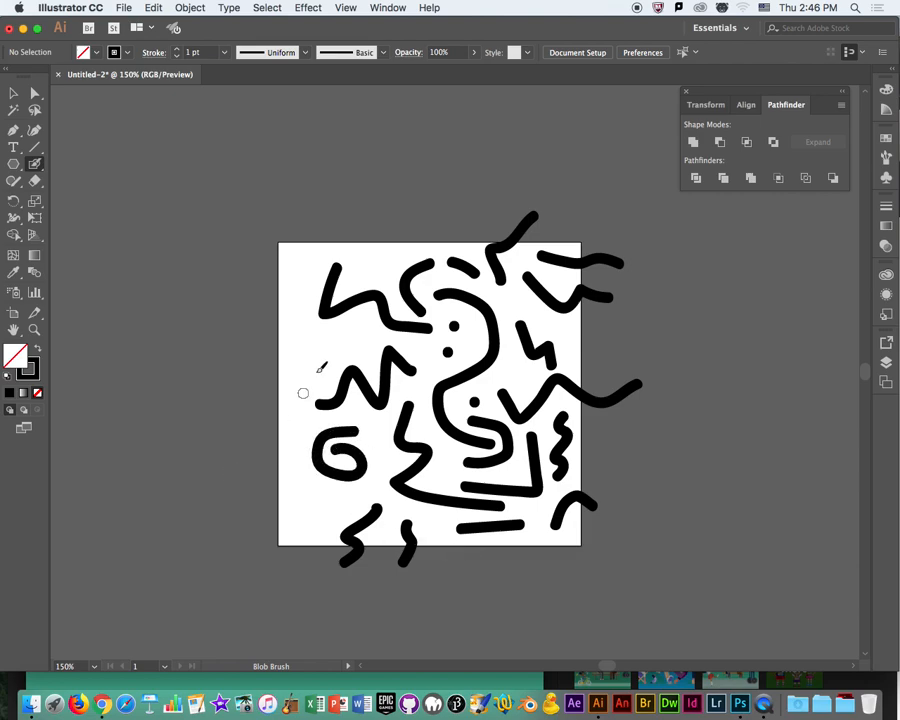
pyautogui.moveTo(325, 350); pyautogui.dragTo(372, 318)
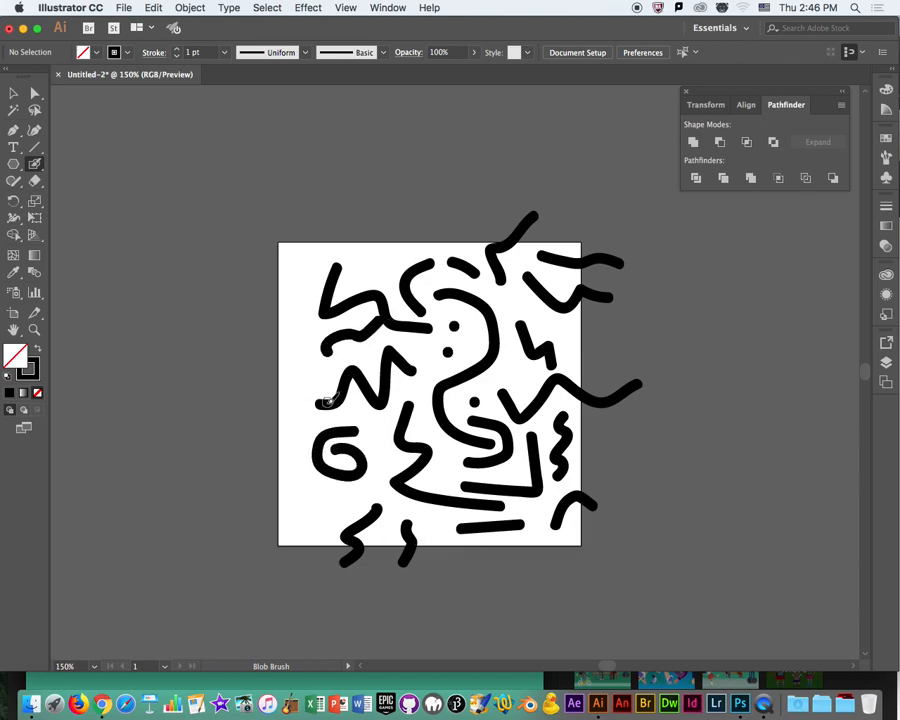
pyautogui.press('super+z')
pyautogui.moveTo(320, 346); pyautogui.dragTo(369, 336)
pyautogui.moveTo(363, 273)
pyautogui.mouseDown()
pyautogui.moveTo(372, 256)
pyautogui.moveTo(395, 258)
pyautogui.moveTo(403, 277)
pyautogui.mouseUp()
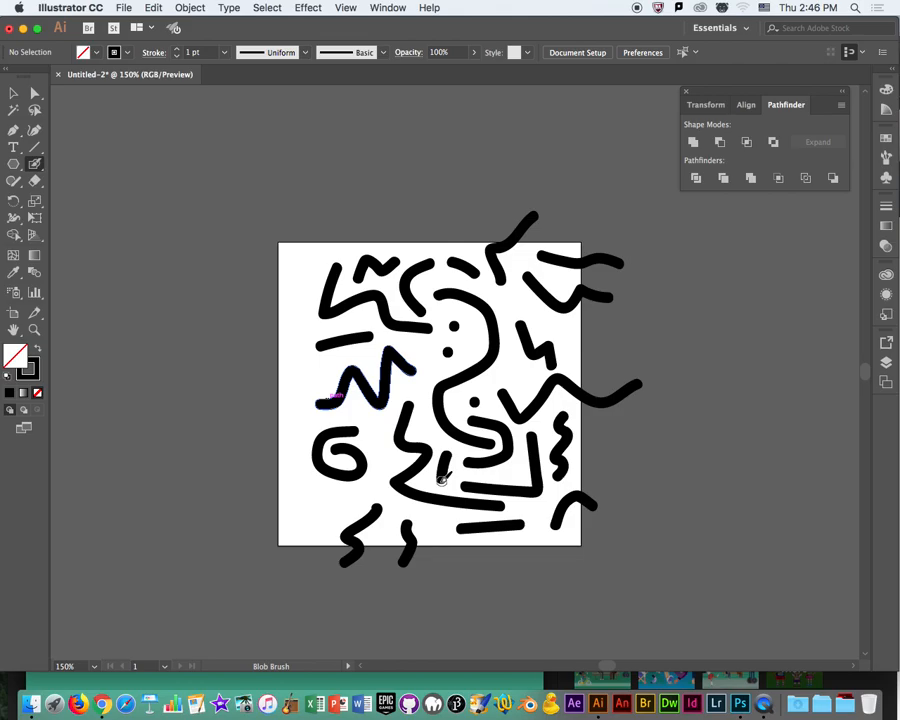
# Switch to Chrome, examine the black-and-white Memphis patterns in the "memphis pattern" image results, and return to Illustrator.
pyautogui.click(101, 704)
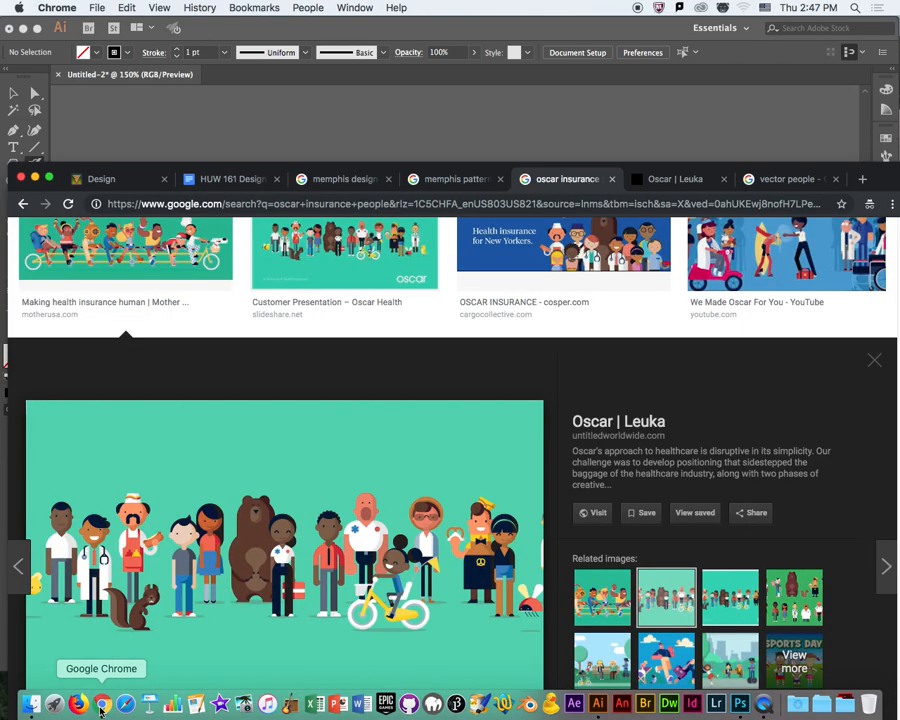
pyautogui.click(457, 182)
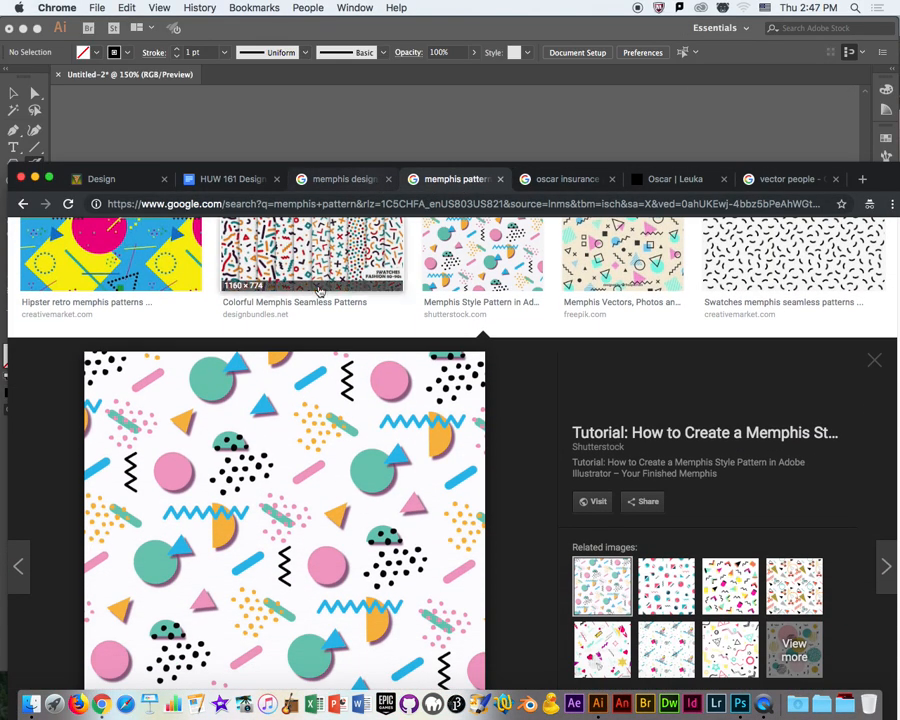
pyautogui.scroll(5, 585, 478)
pyautogui.scroll(2, 585, 483)
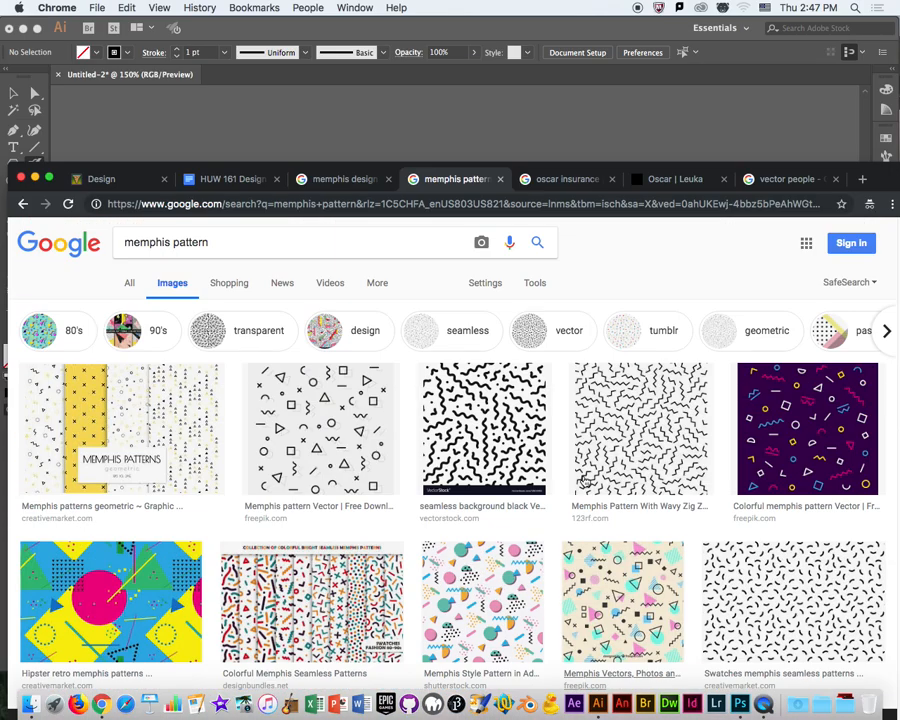
pyautogui.click(483, 442)
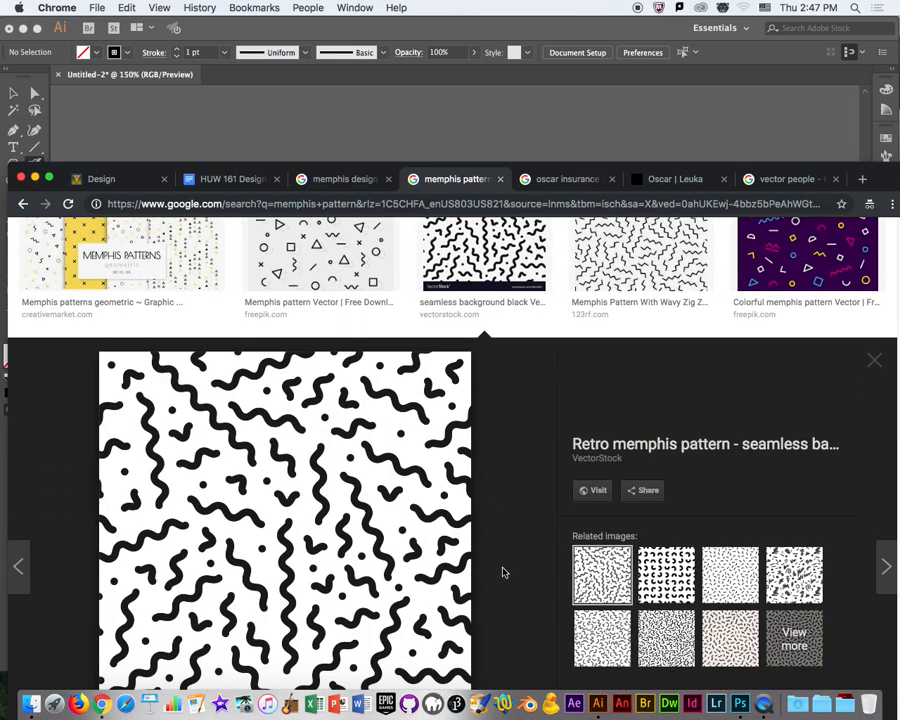
pyautogui.scroll(-10, 504, 572)
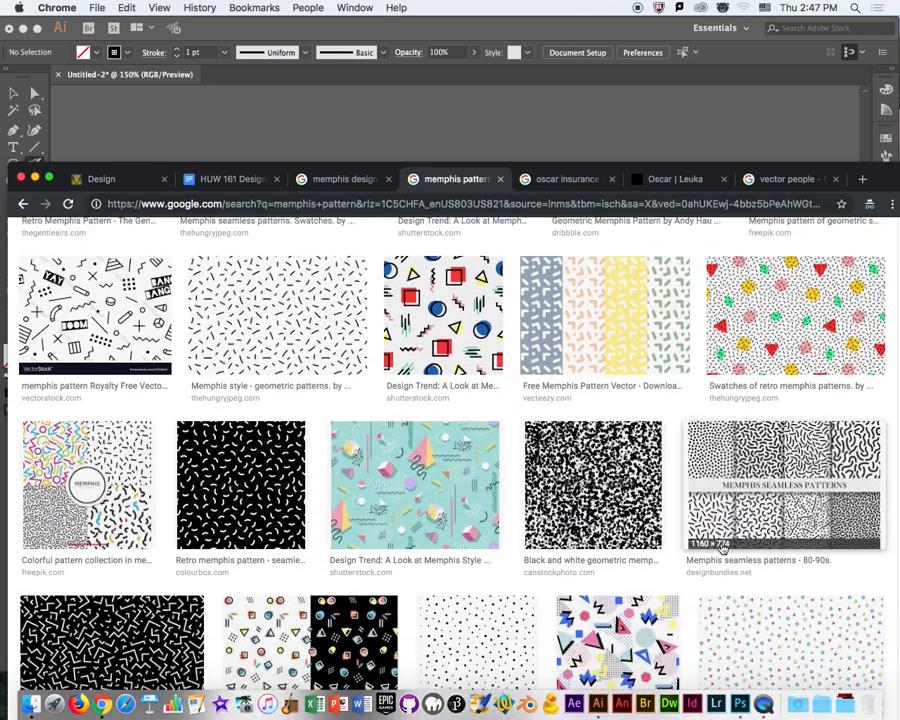
pyautogui.click(722, 547)
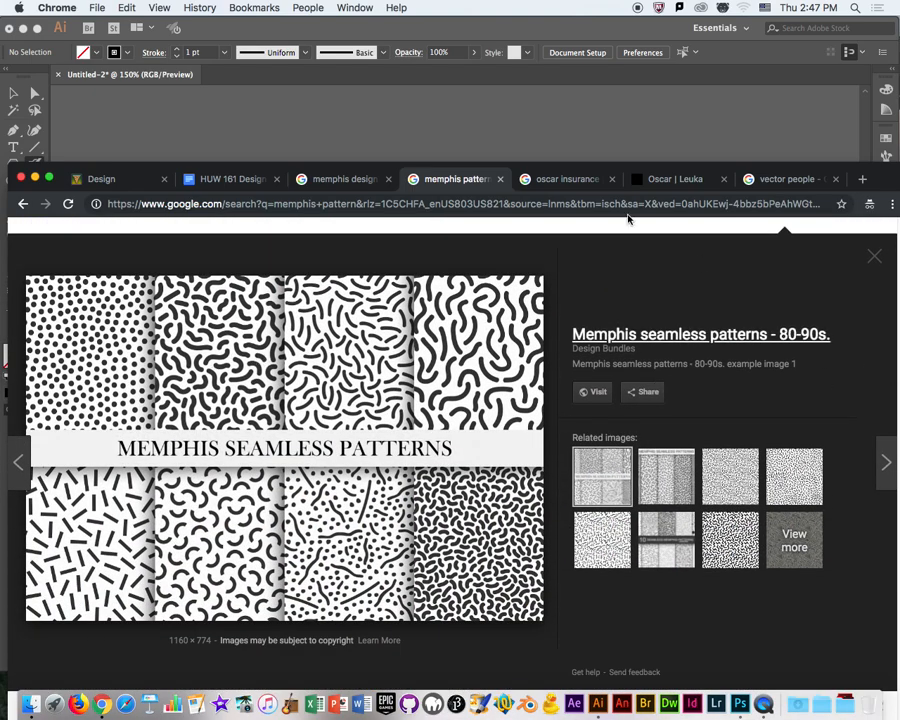
pyautogui.click(358, 33)
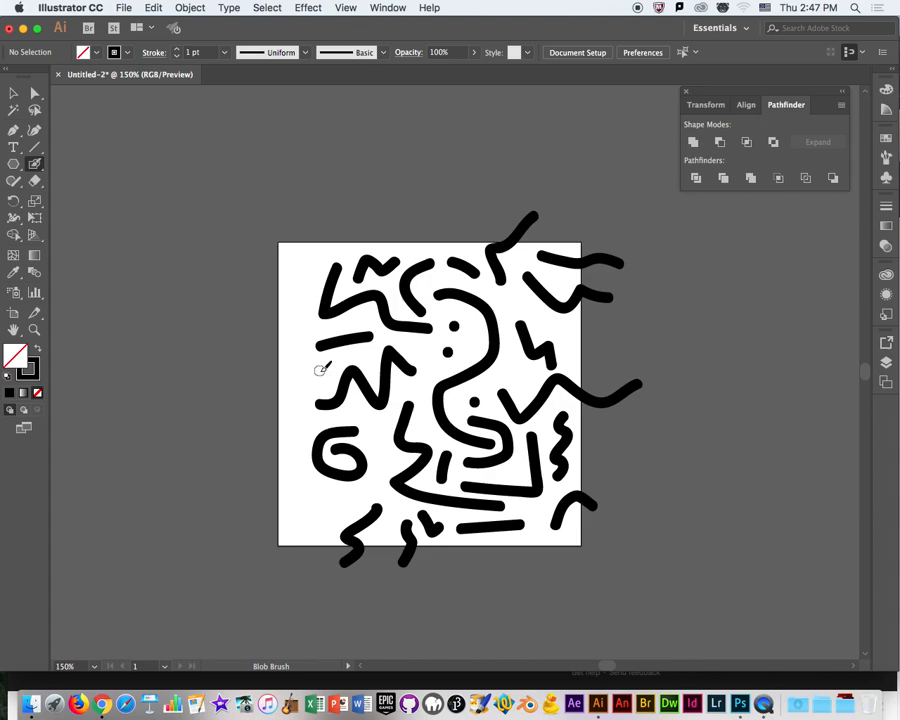
# Fill the remaining gaps with a short arc, two dots, a small zigzag, and a ring crossing the artboard's right edge.
pyautogui.moveTo(412, 343); pyautogui.dragTo(431, 359)
pyautogui.click(422, 385)
pyautogui.click(509, 297)
pyautogui.moveTo(508, 351); pyautogui.dragTo(527, 388)
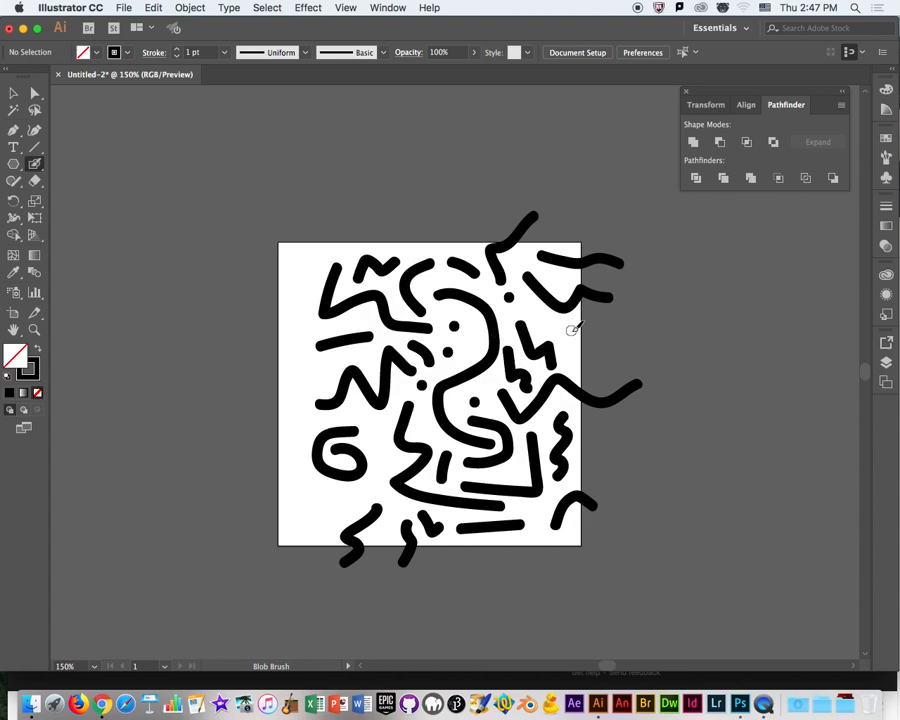
pyautogui.moveTo(592, 333)
pyautogui.mouseDown()
pyautogui.moveTo(568, 345)
pyautogui.moveTo(595, 328)
pyautogui.mouseUp()
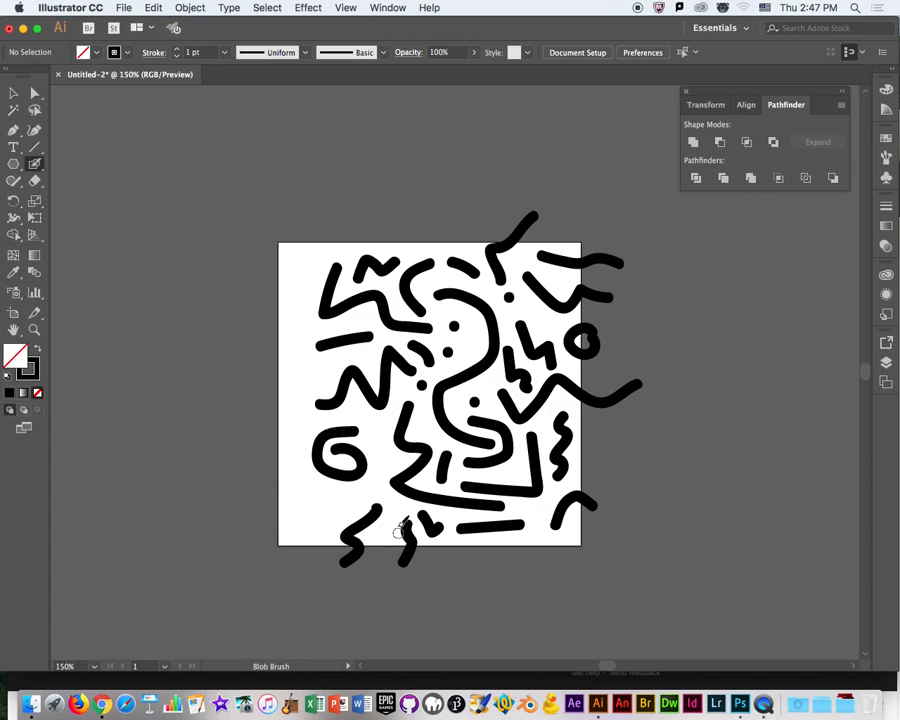
# Try duplicating the ring onto the pasteboard beside the artboard's right edge, and undo the copy.
pyautogui.click(12, 93)
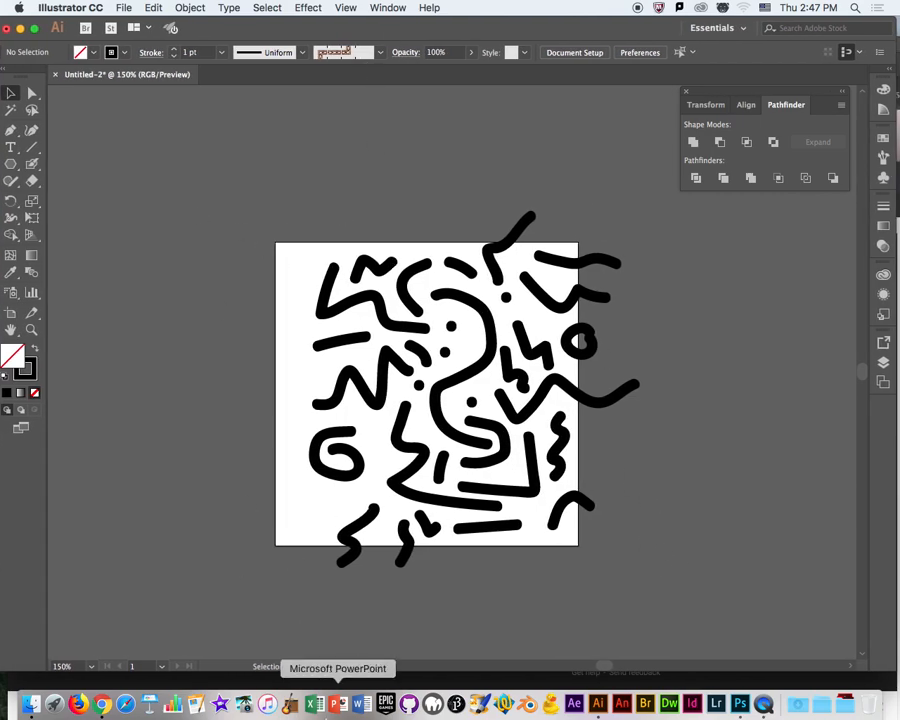
pyautogui.click(593, 358)
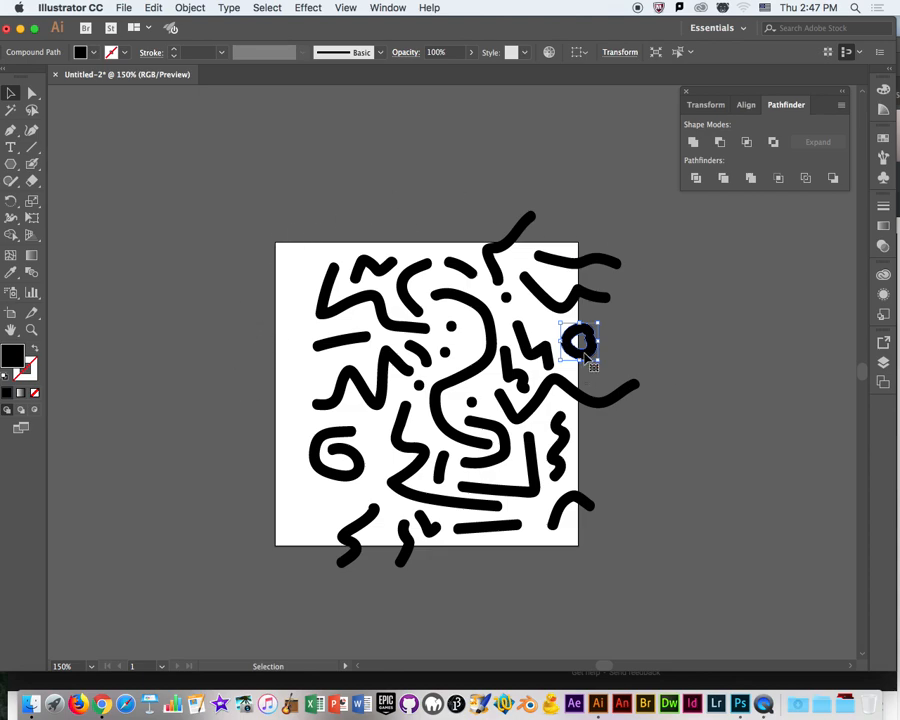
pyautogui.press('a')
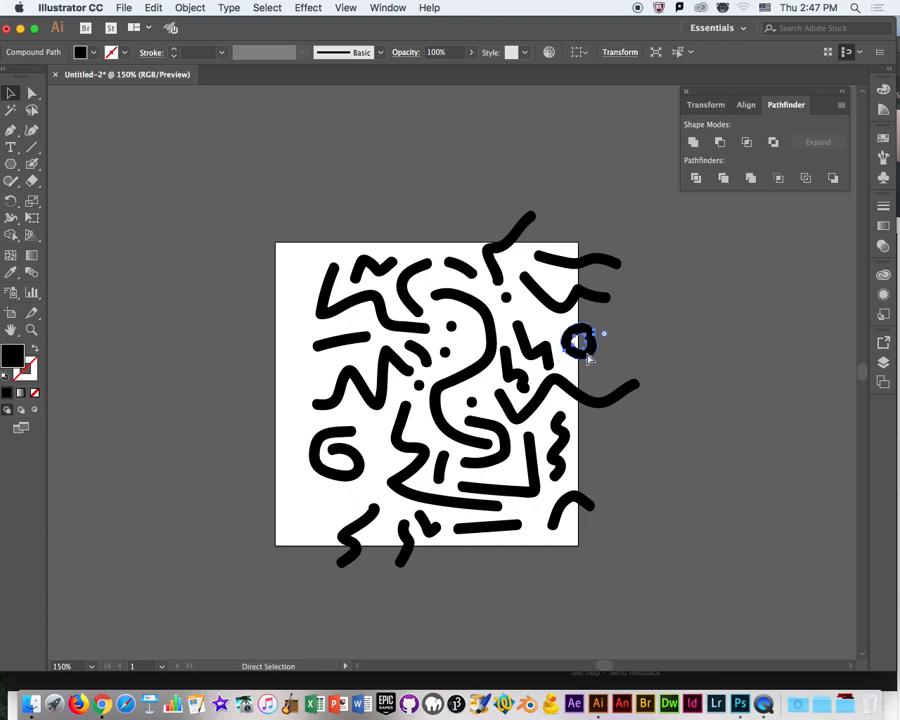
pyautogui.press('v')
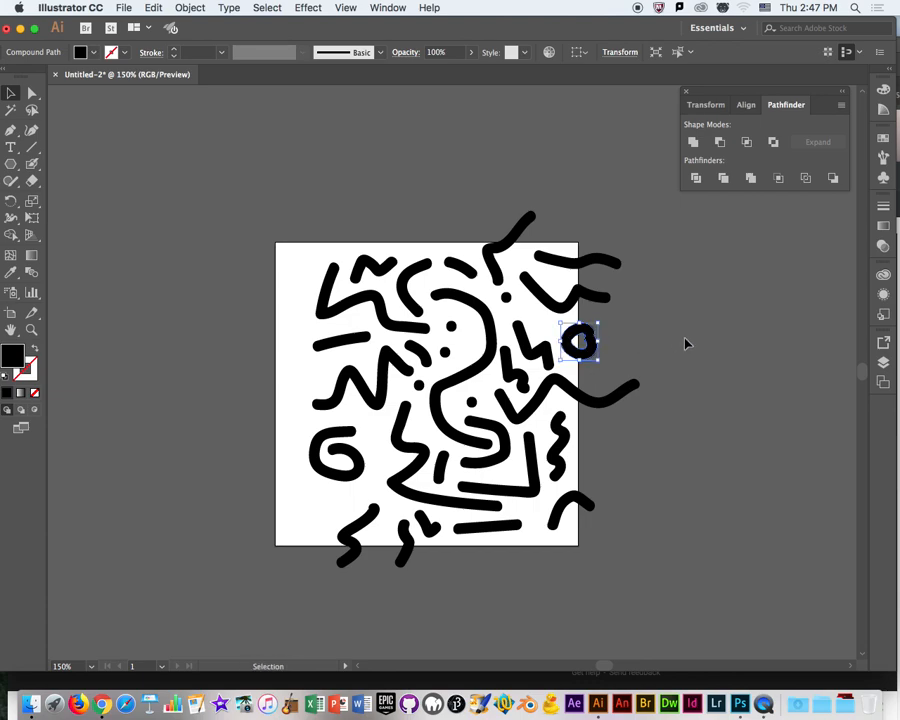
pyautogui.keyDown('alt'); pyautogui.moveTo(592, 356); pyautogui.dragTo(652, 352); pyautogui.keyUp('alt')
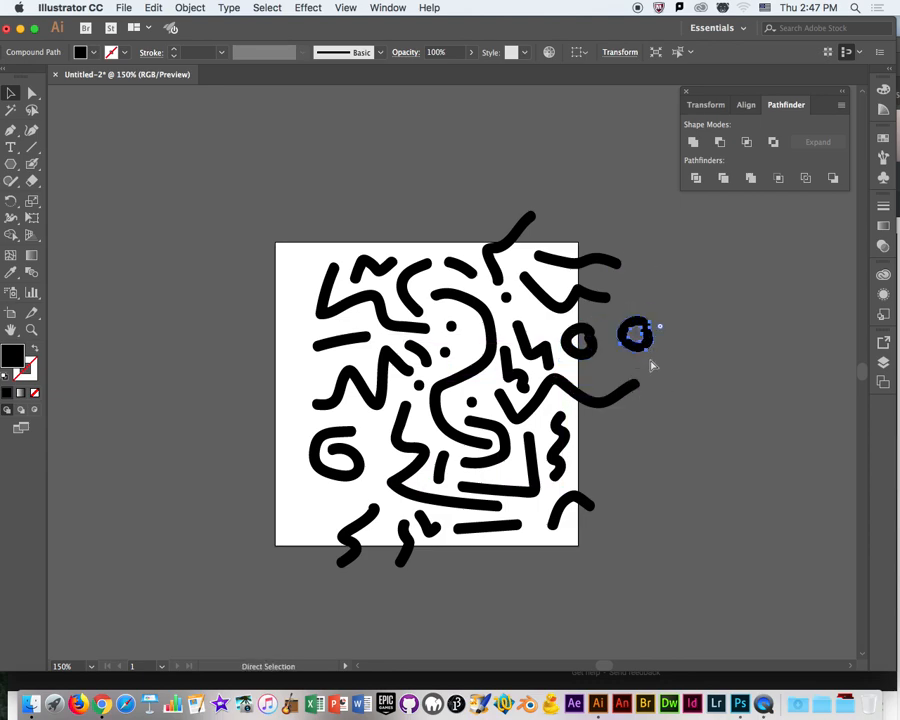
pyautogui.press('super+z')
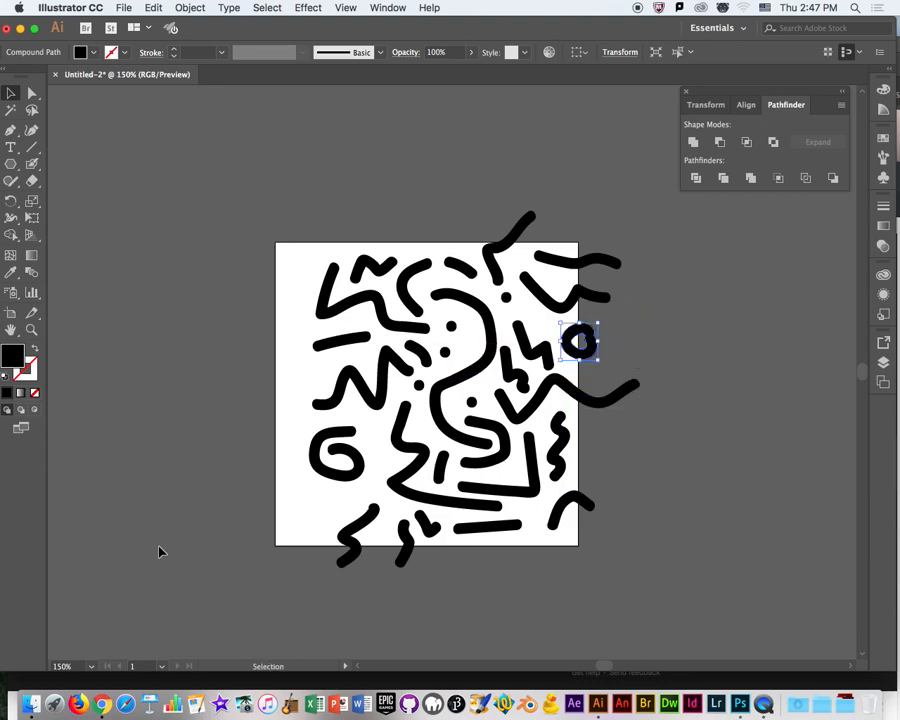
# Switch to the class notes document in Chrome, add "Cmd+f = paste in front" under the 11/1 entry, and return to Illustrator.
pyautogui.click(101, 704)
pyautogui.click(243, 186)
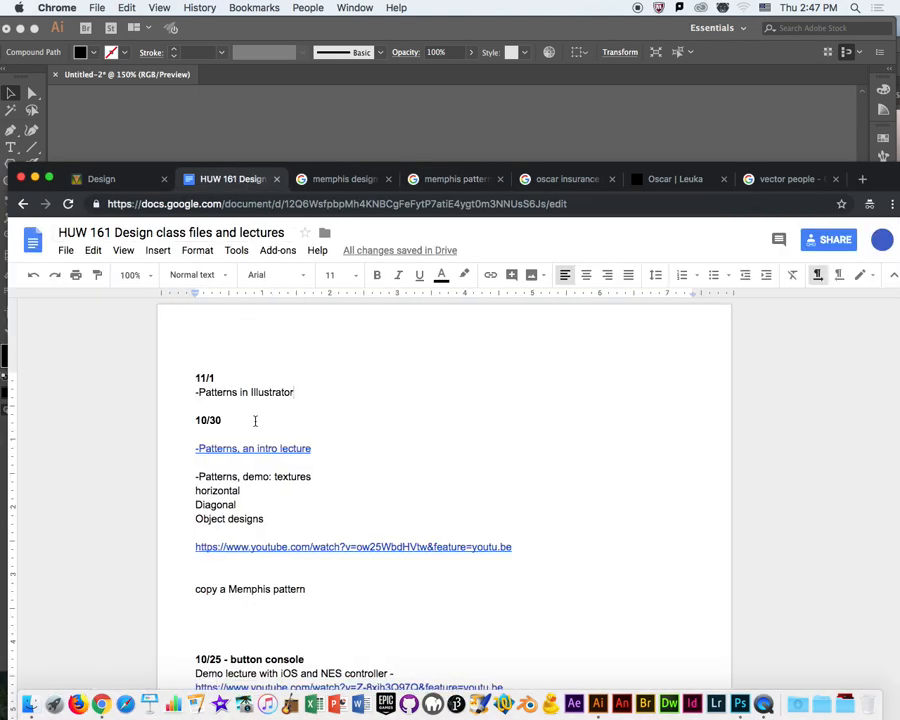
pyautogui.press('Return')
pyautogui.press('Return')
pyautogui.write('cm')
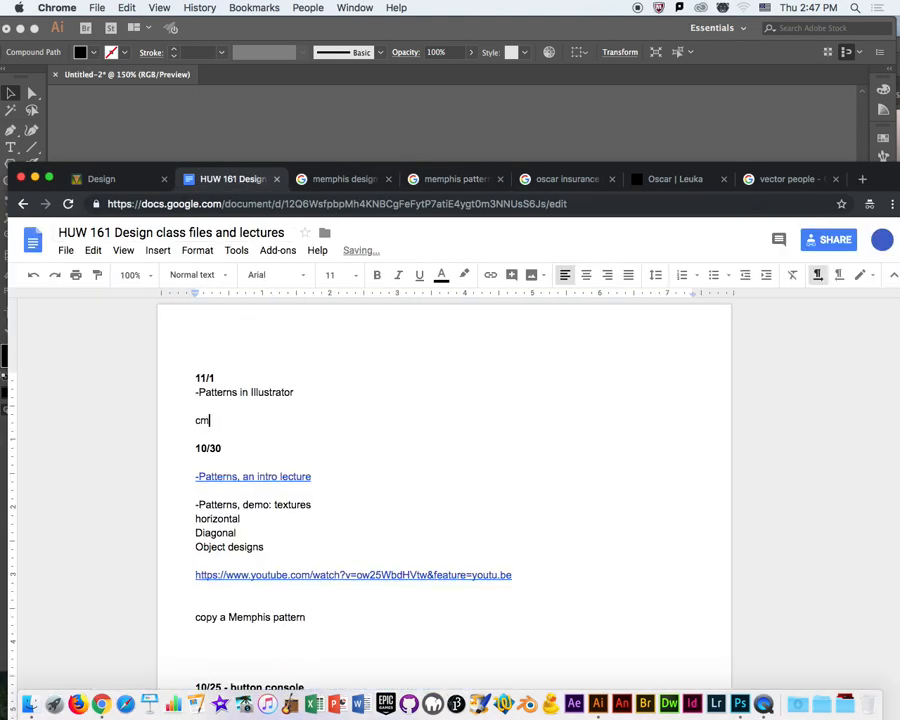
pyautogui.write('d+f = paste in front')
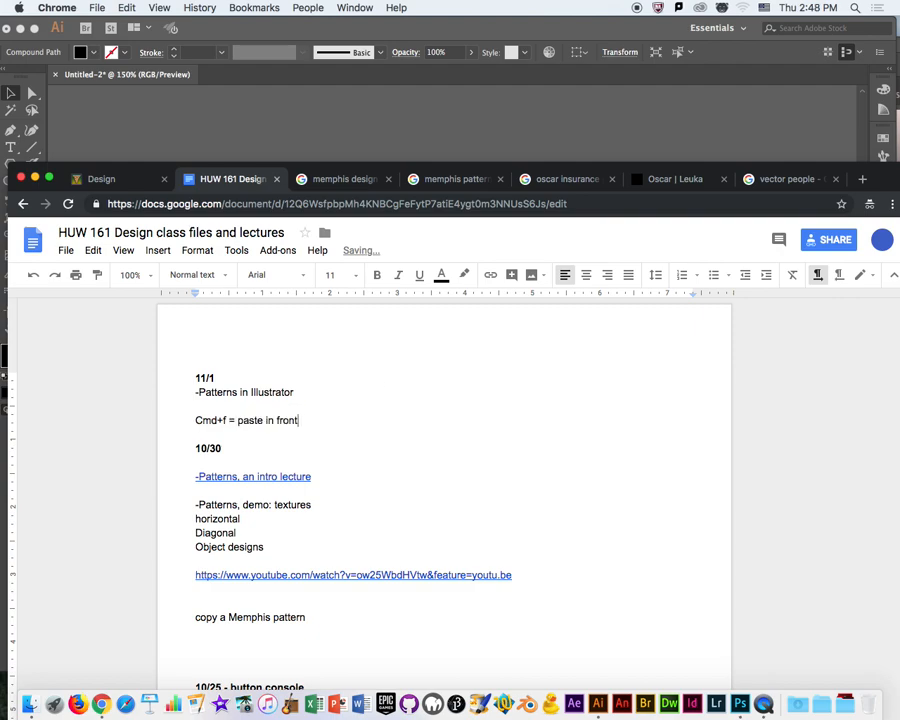
pyautogui.press('super+Tab')
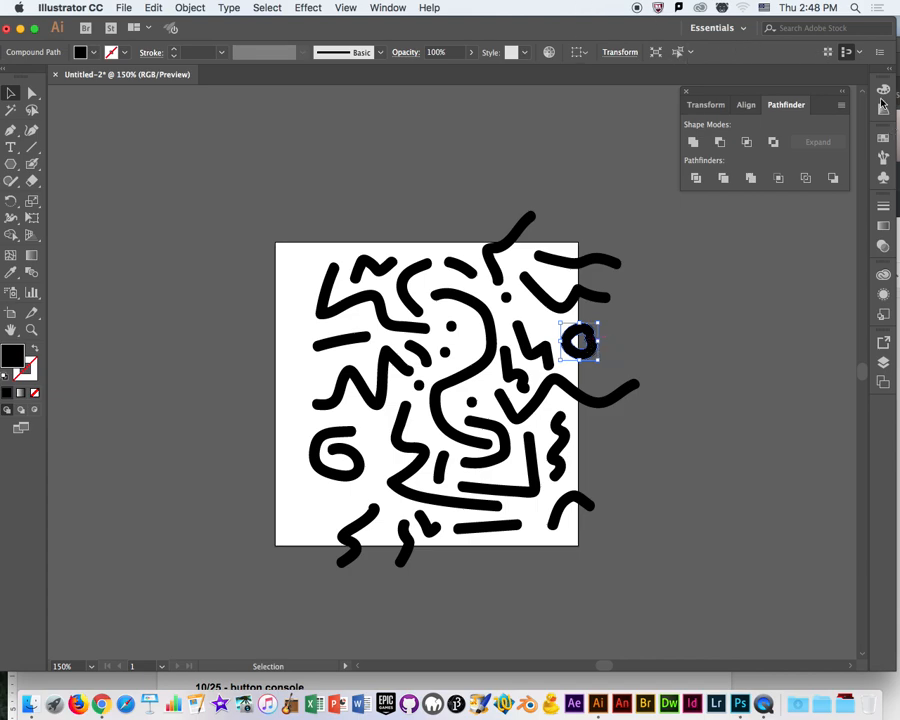
pyautogui.moveTo(585, 39); pyautogui.dragTo(585, 39)
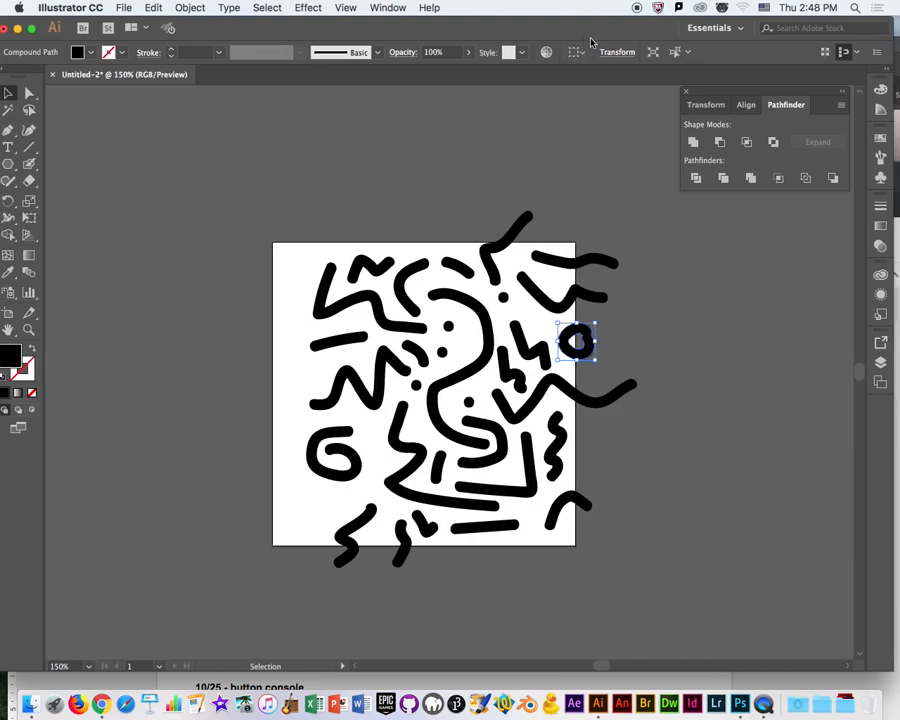
pyautogui.click(843, 92)
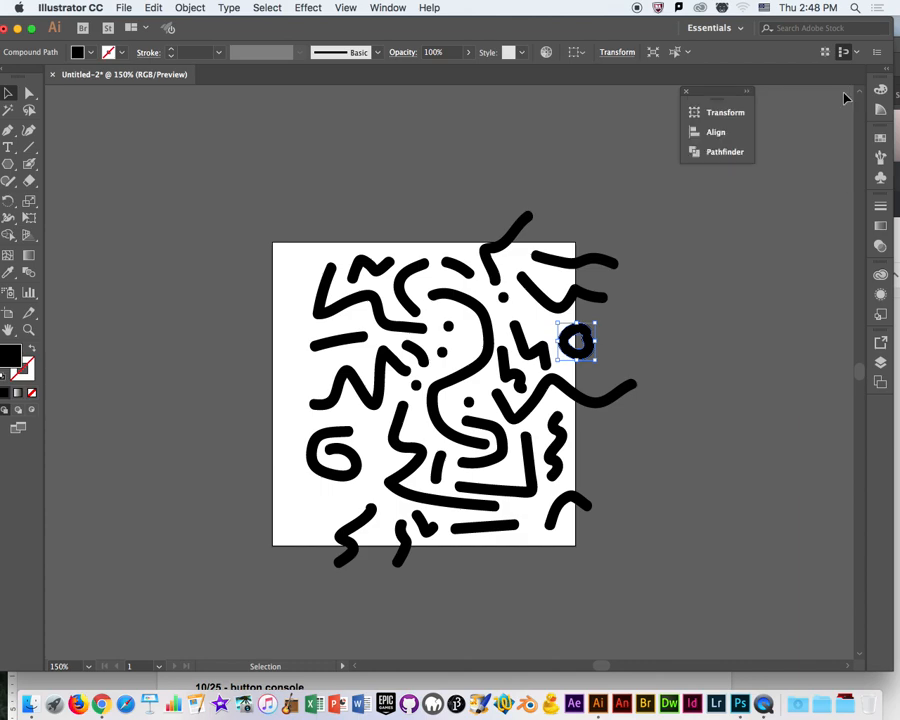
pyautogui.click(881, 206)
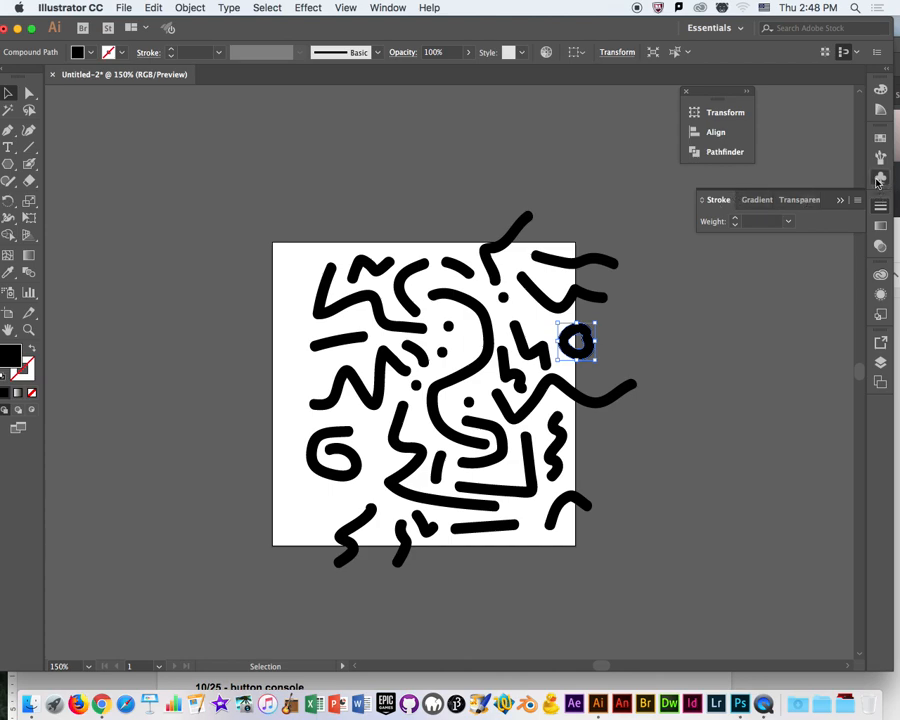
pyautogui.click(878, 179)
pyautogui.click(881, 153)
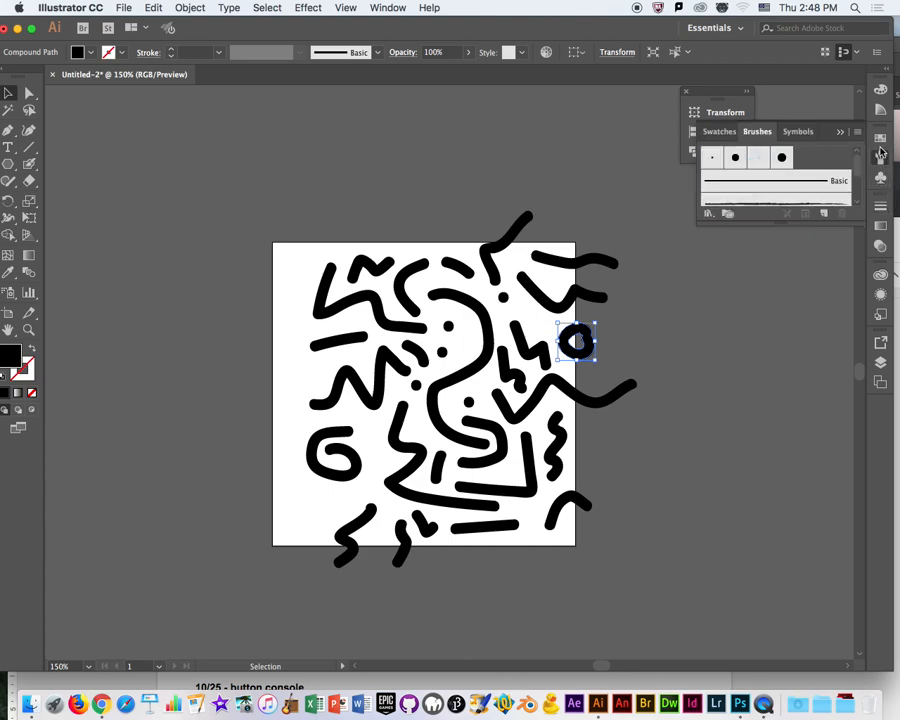
pyautogui.click(880, 137)
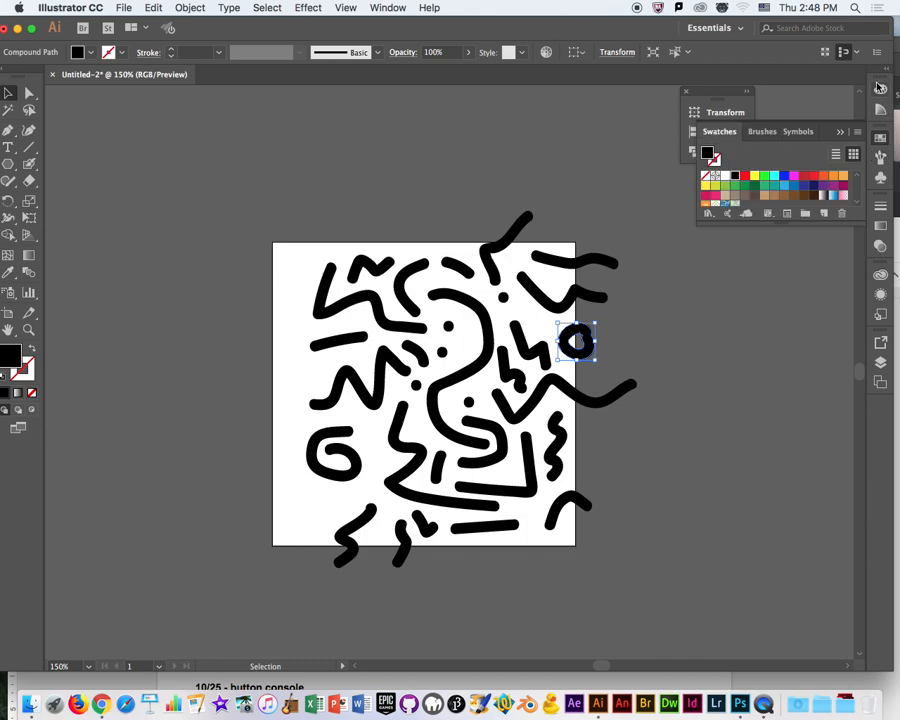
pyautogui.click(883, 362)
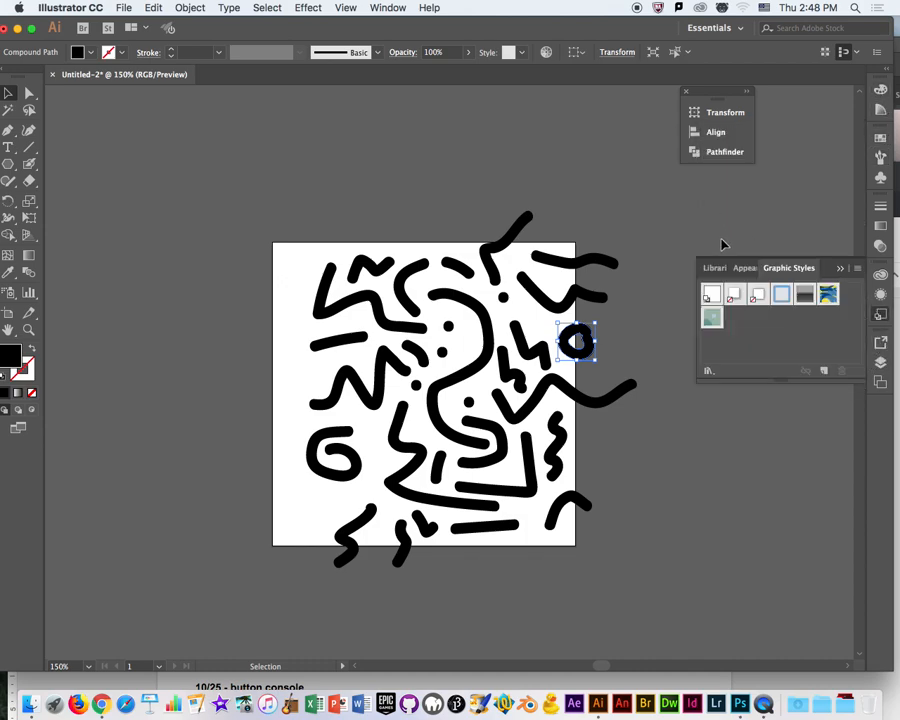
# Move the in-place ring copy to the artboard's left edge by setting its X position to 4.01-4 in.
pyautogui.click(641, 145)
pyautogui.click(585, 345)
pyautogui.click(578, 52)
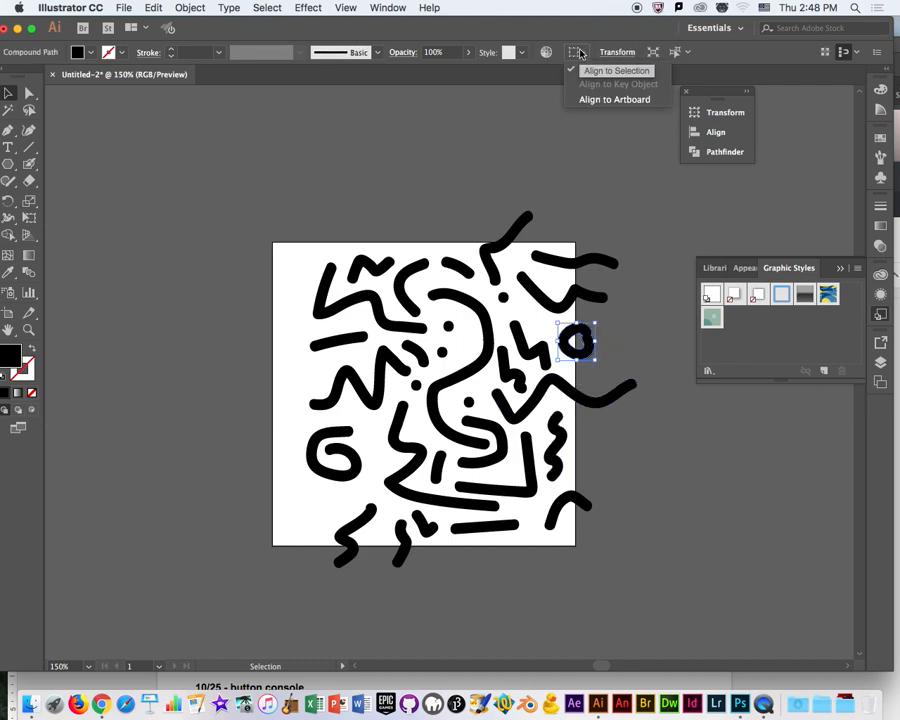
pyautogui.click(626, 54)
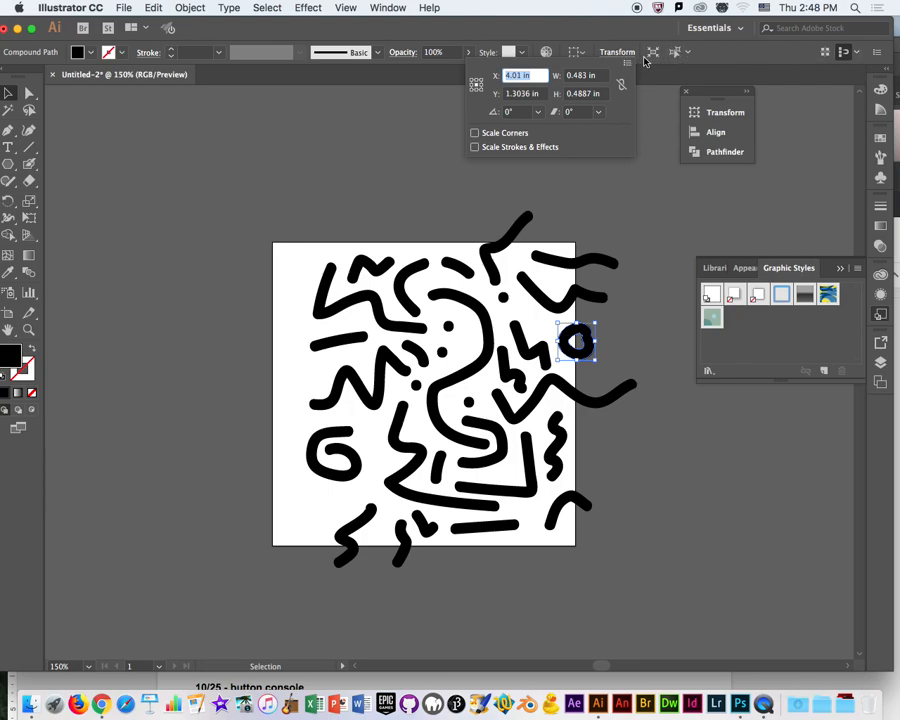
pyautogui.click(601, 333)
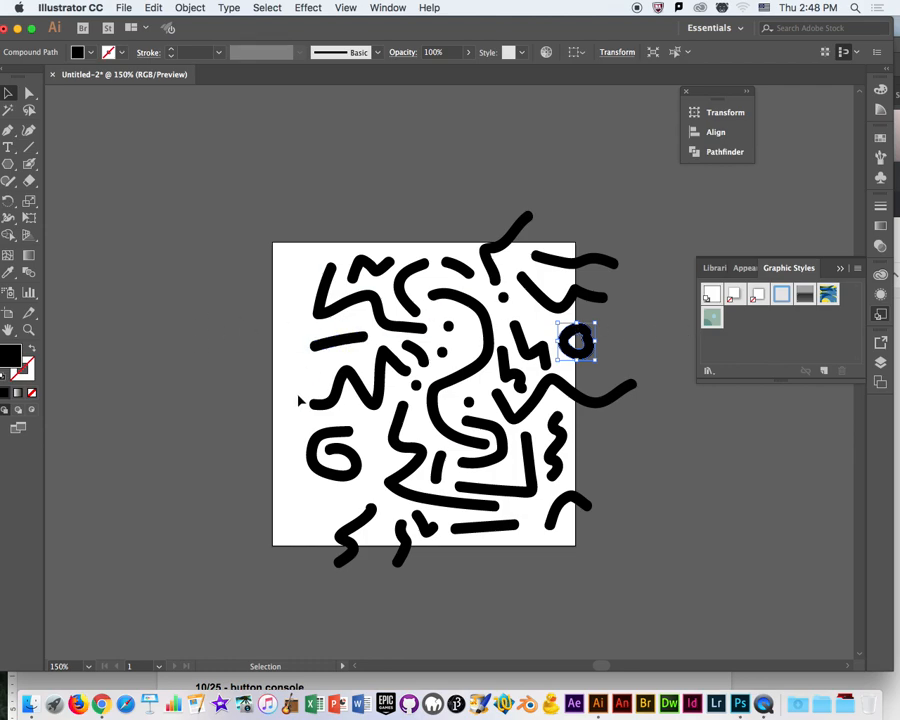
pyautogui.click(628, 56)
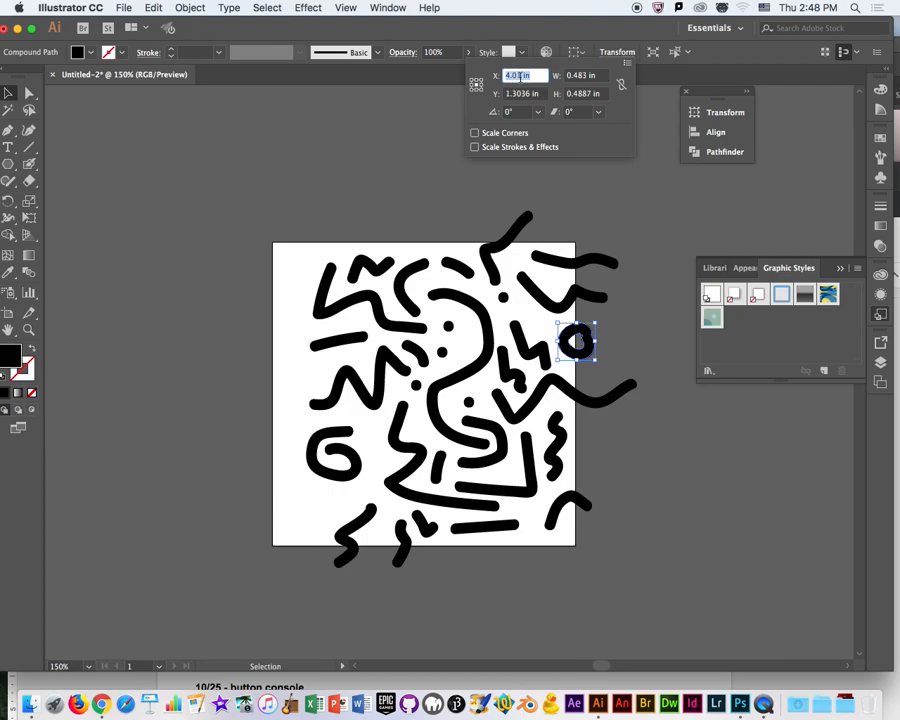
pyautogui.click(518, 76)
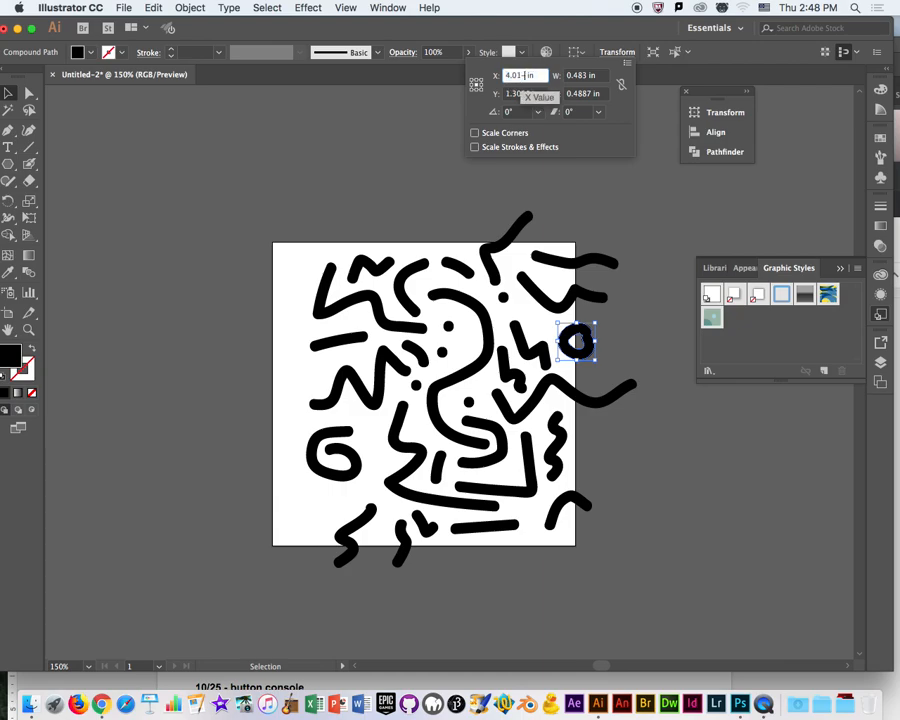
pyautogui.write('-4')
pyautogui.press('Return')
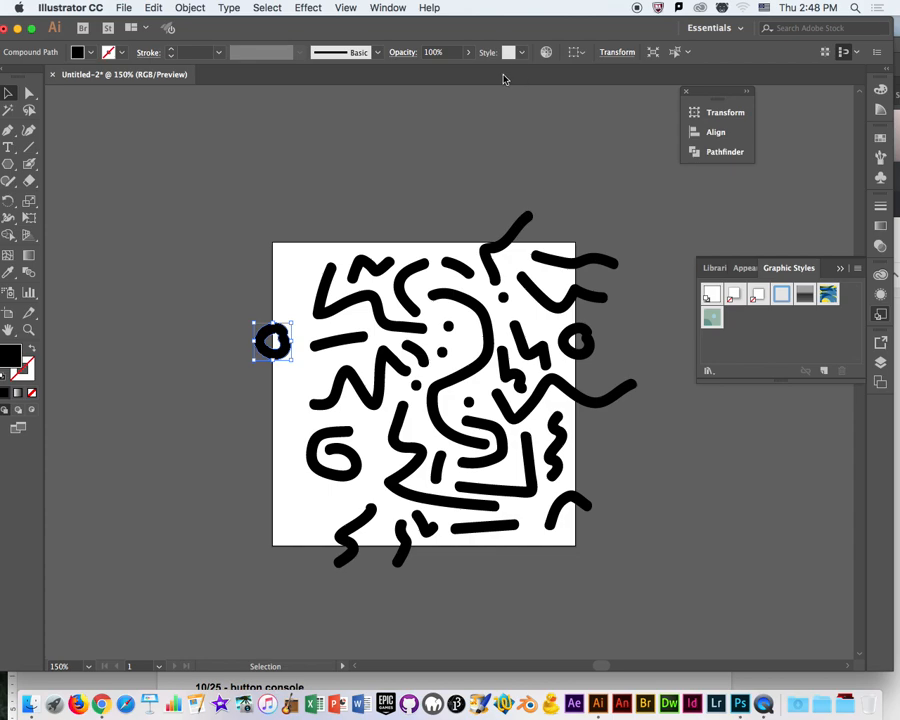
# Delete the ring copy on the artboard's left edge.
pyautogui.moveTo(640, 241)
pyautogui.mouseDown()
pyautogui.moveTo(599, 408)
pyautogui.moveTo(583, 547)
pyautogui.mouseUp()
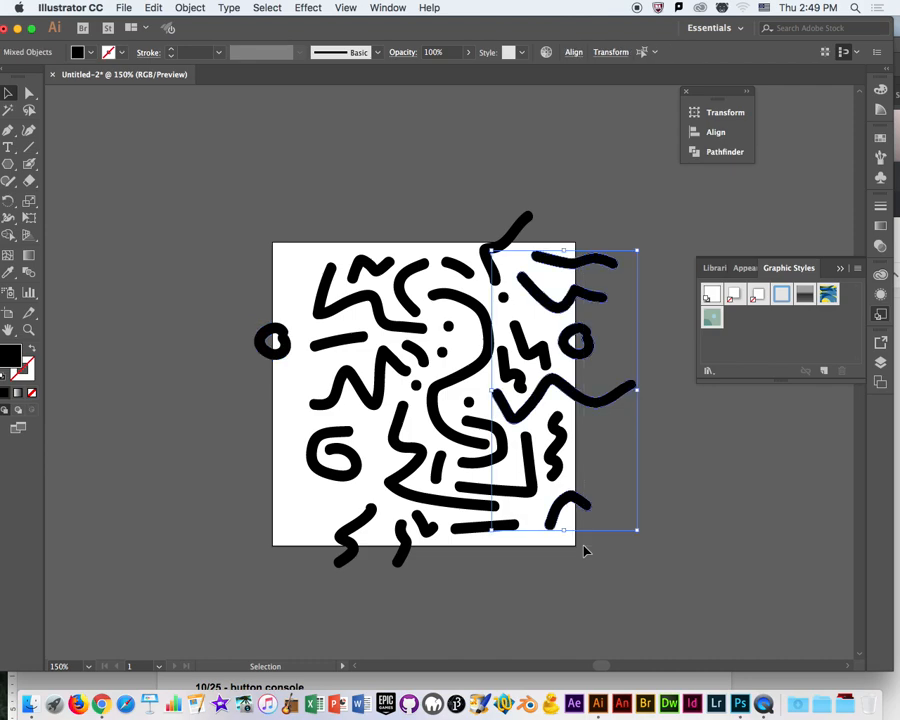
pyautogui.click(573, 183)
pyautogui.moveTo(633, 222); pyautogui.dragTo(586, 309)
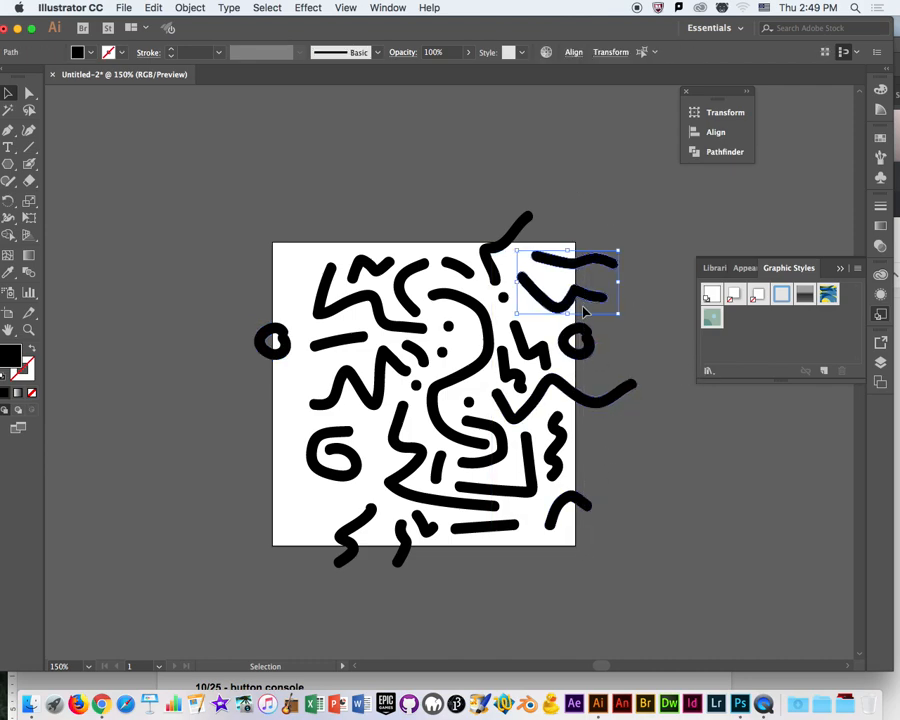
pyautogui.click(251, 356)
pyautogui.click(259, 345)
pyautogui.press('Delete')
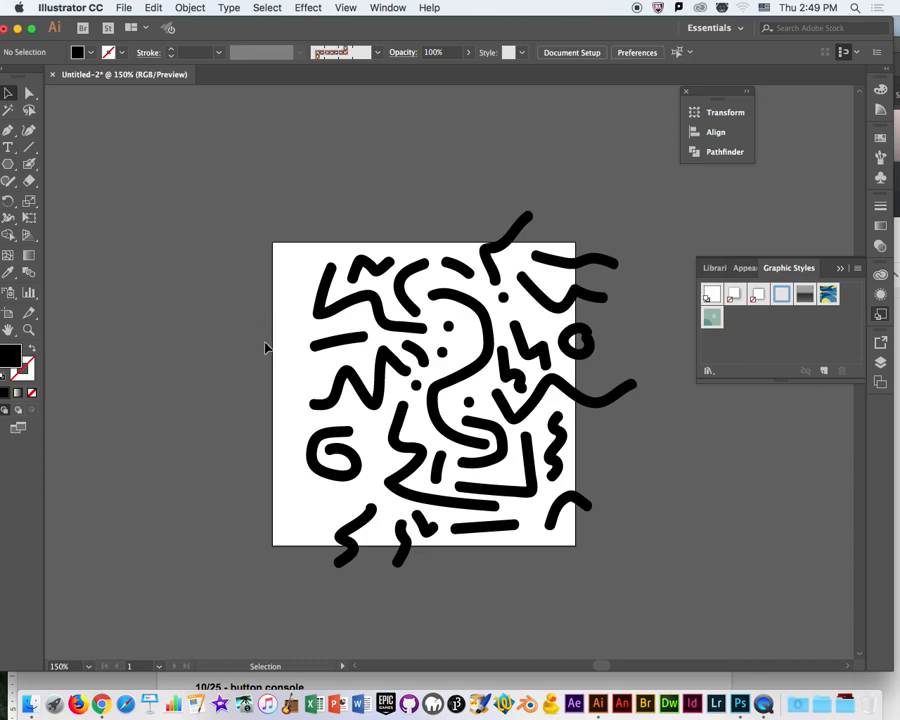
# Select all strokes crossing the artboard's right edge and paste copies of them in front.
pyautogui.moveTo(595, 223); pyautogui.dragTo(584, 538)
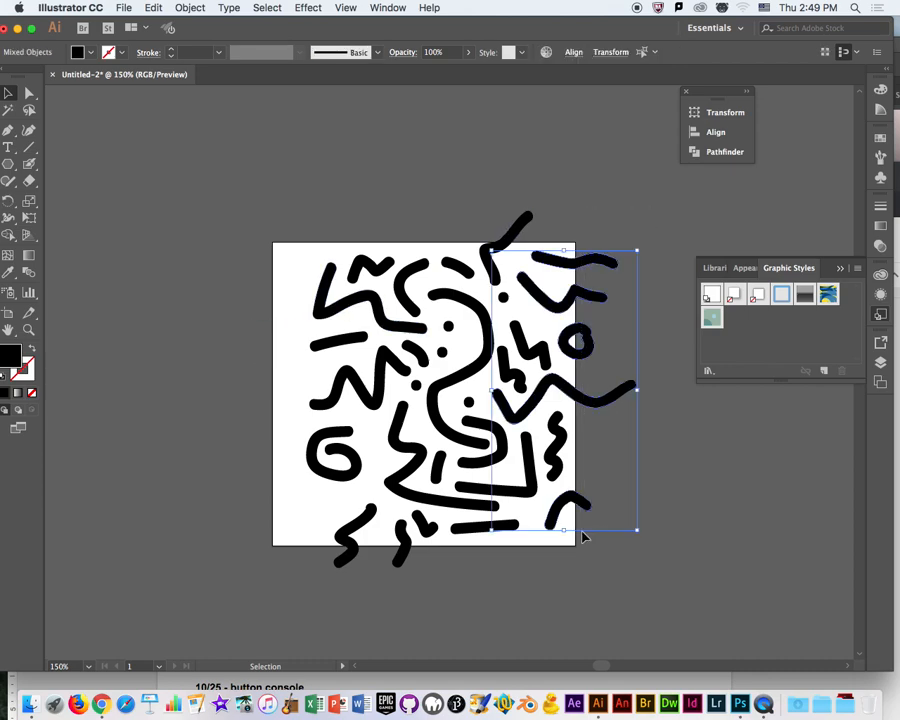
pyautogui.press('a')
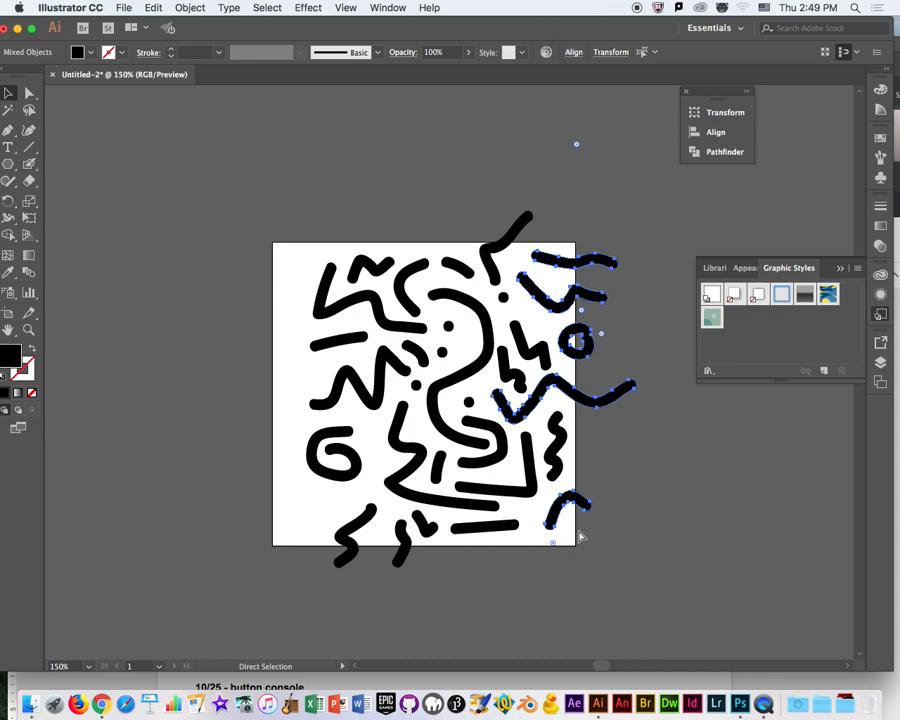
pyautogui.press('v')
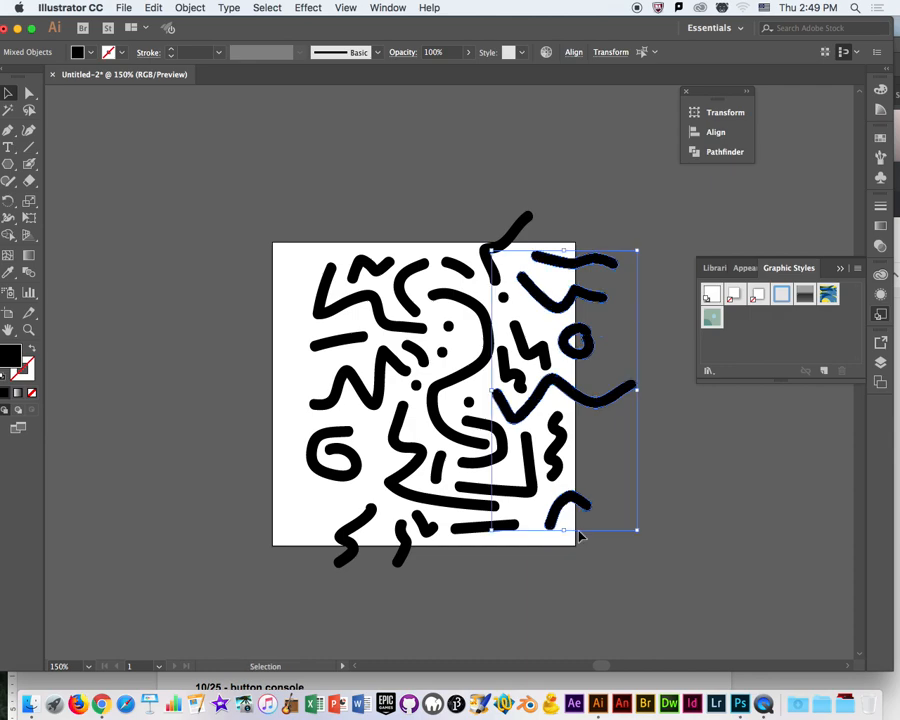
pyautogui.click(599, 171)
# Shift the uppermost right-edge wave's copy to the artboard's left edge by setting its X position to 3.9906-4 in.
pyautogui.click(603, 259)
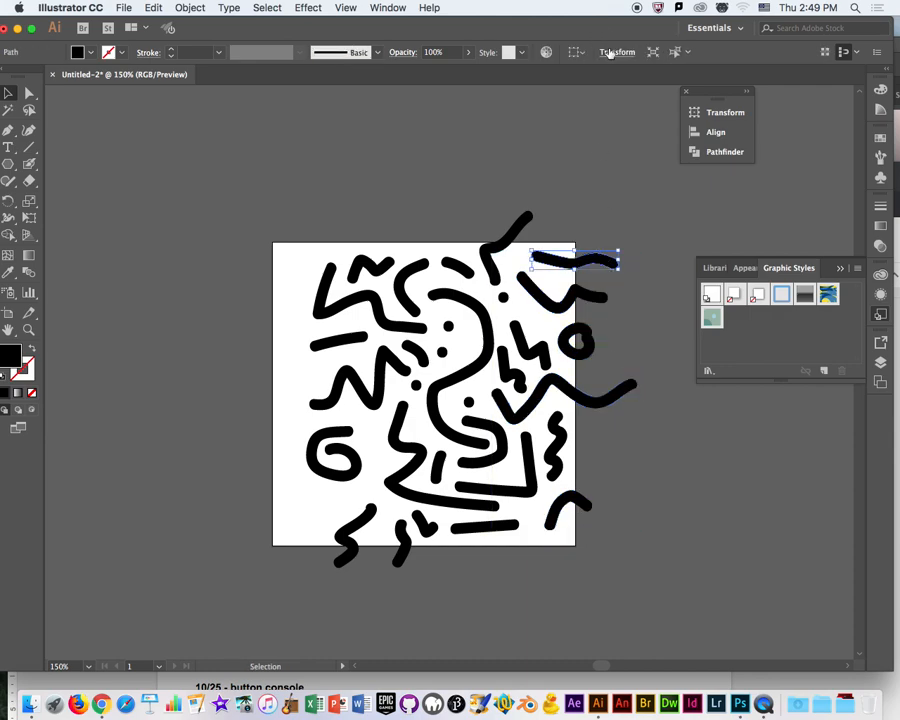
pyautogui.click(610, 53)
pyautogui.click(529, 75)
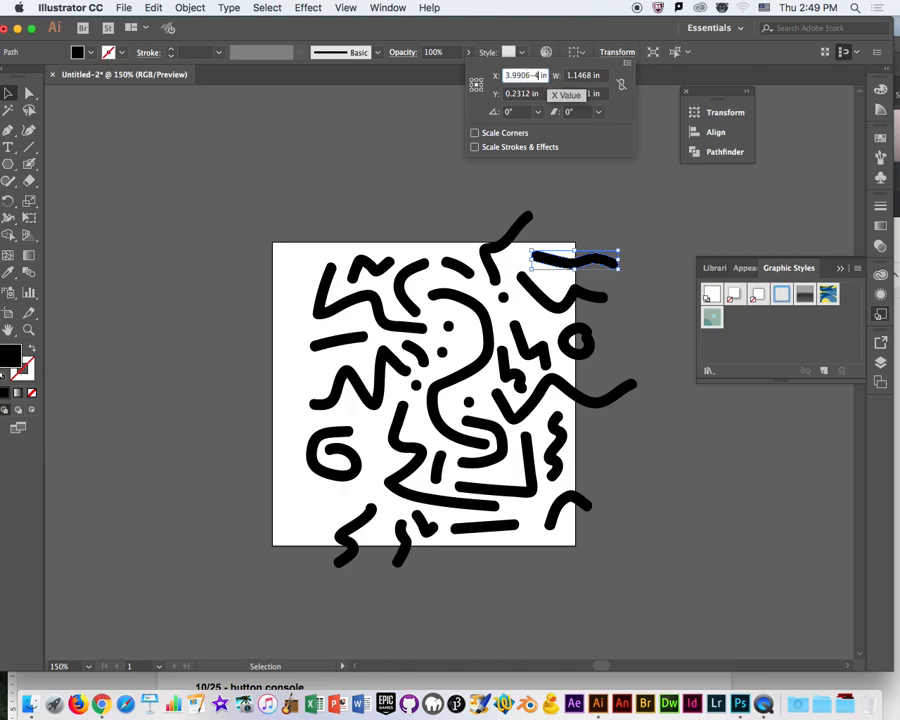
pyautogui.press('Return')
# Shift the copy of the second right-edge wave across the artboard by setting its X position to 3.8247-4 in.
pyautogui.click(600, 297)
pyautogui.click(619, 53)
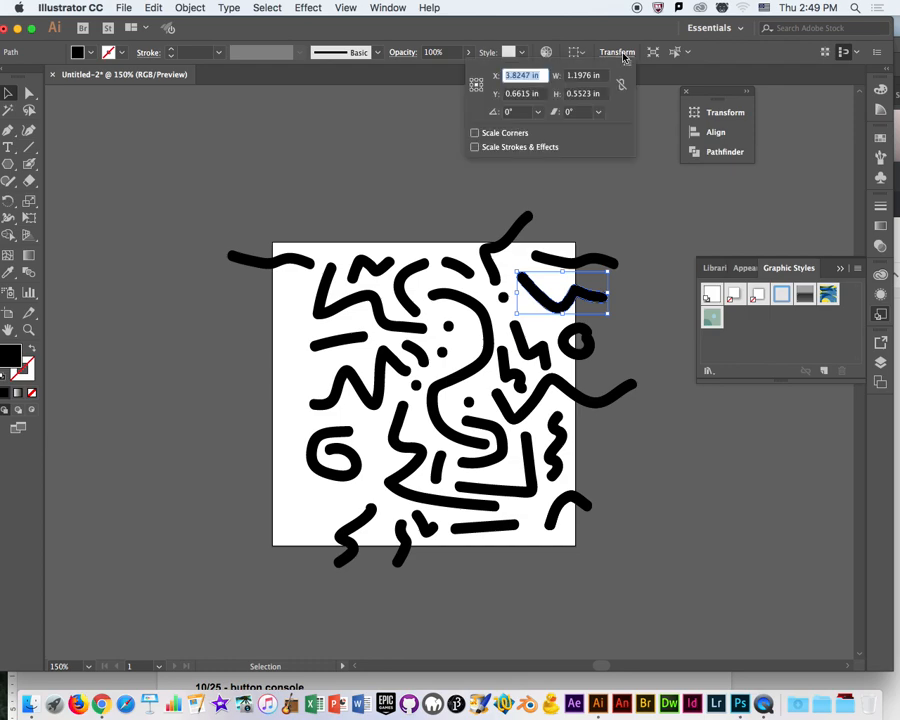
pyautogui.click(531, 75)
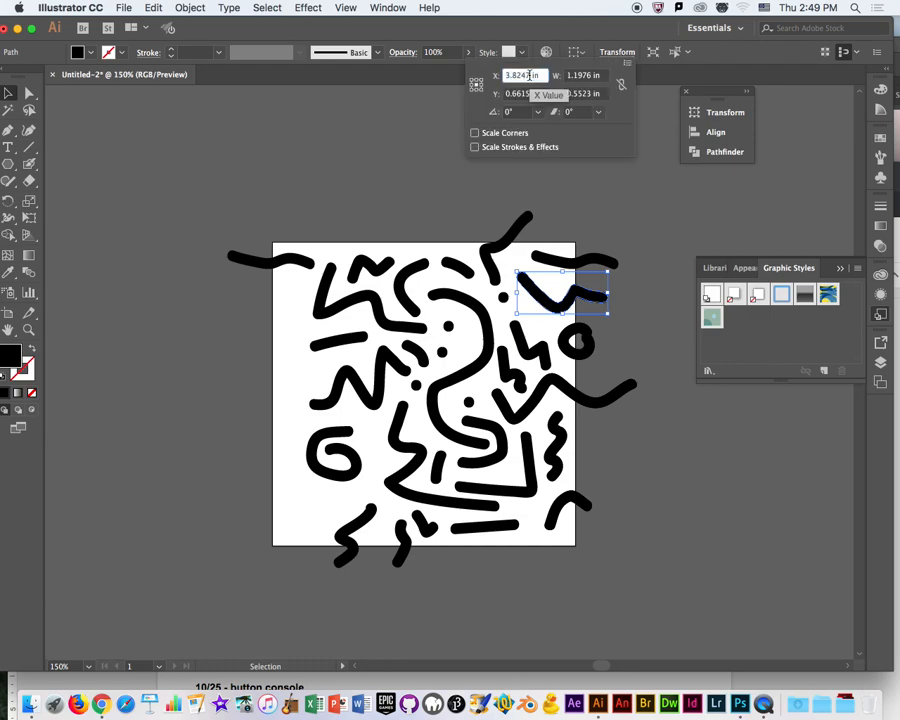
pyautogui.write('-4')
pyautogui.press('Return')
# Shift the copy of the right-edge ring onto the artboard's left edge by setting its X position to 4.01-4 in.
pyautogui.click(582, 340)
pyautogui.click(590, 340)
pyautogui.click(606, 51)
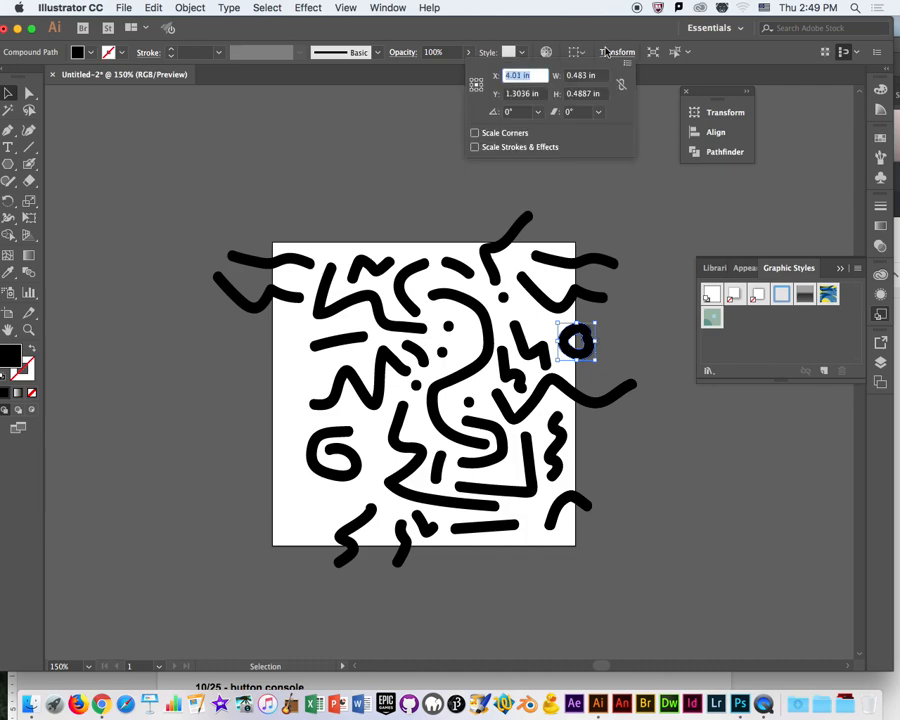
pyautogui.click(523, 75)
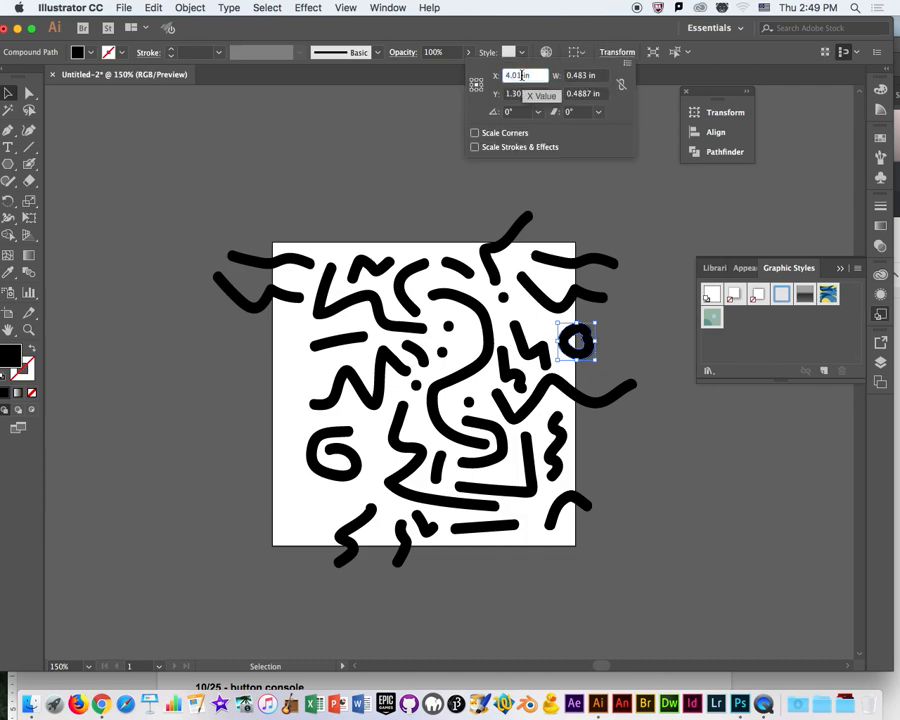
pyautogui.write('-4')
pyautogui.press('Return')
# Try to shift the long wave and the small arc on the right edge together with X 3.8516-4 in, and undo it.
pyautogui.moveTo(656, 364); pyautogui.dragTo(590, 555)
pyautogui.click(605, 55)
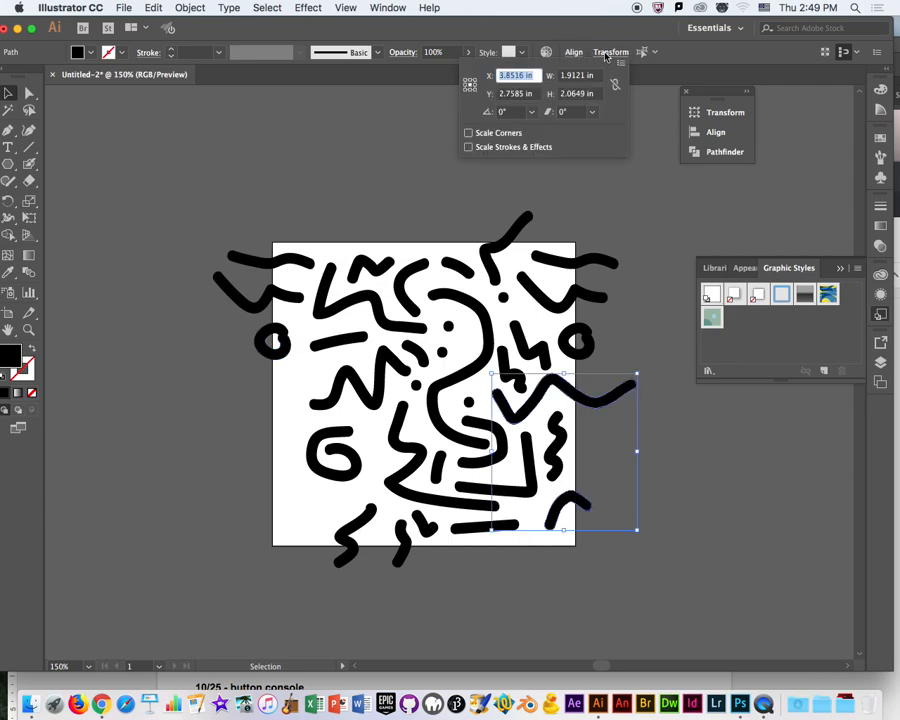
pyautogui.click(524, 75)
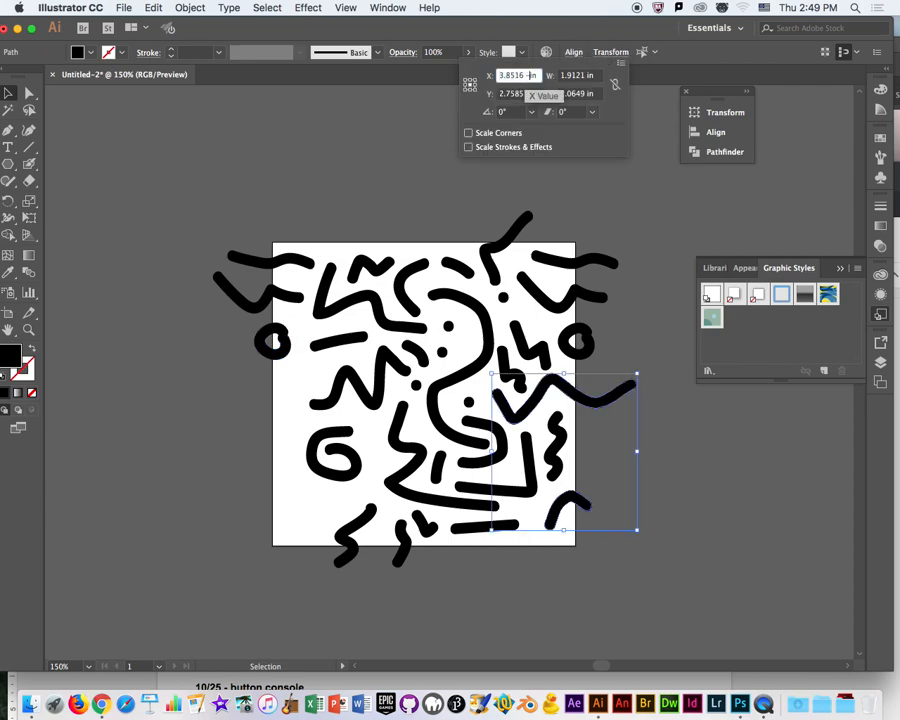
pyautogui.write('-4')
pyautogui.press('Return')
pyautogui.press('super+z')
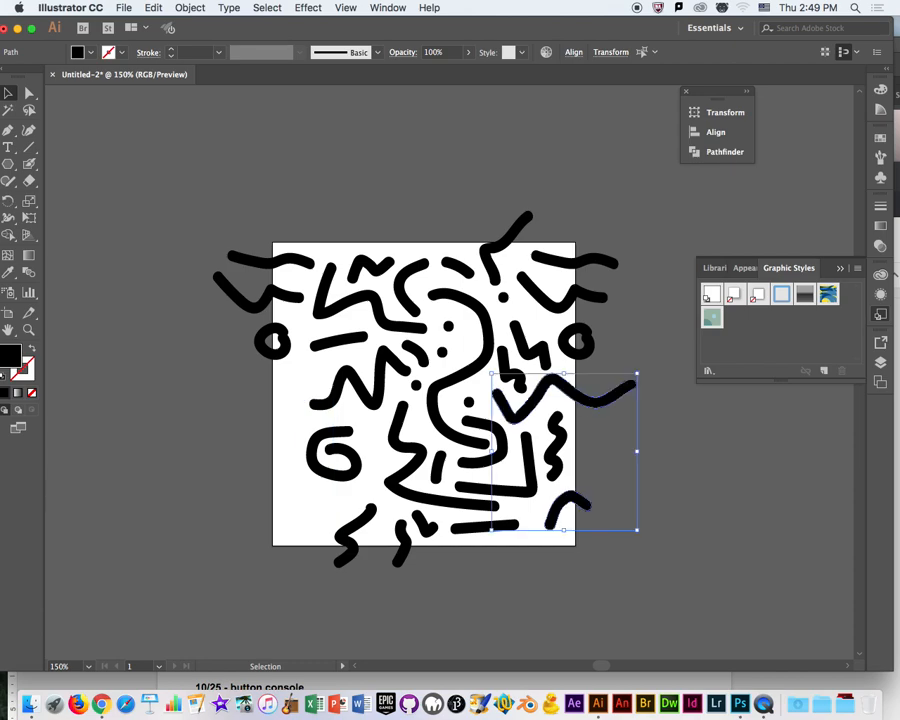
# Shift only the long right-edge wave's copy to the artboard's left edge by subtracting 4 in from its X position.
pyautogui.click(717, 434)
pyautogui.click(632, 387)
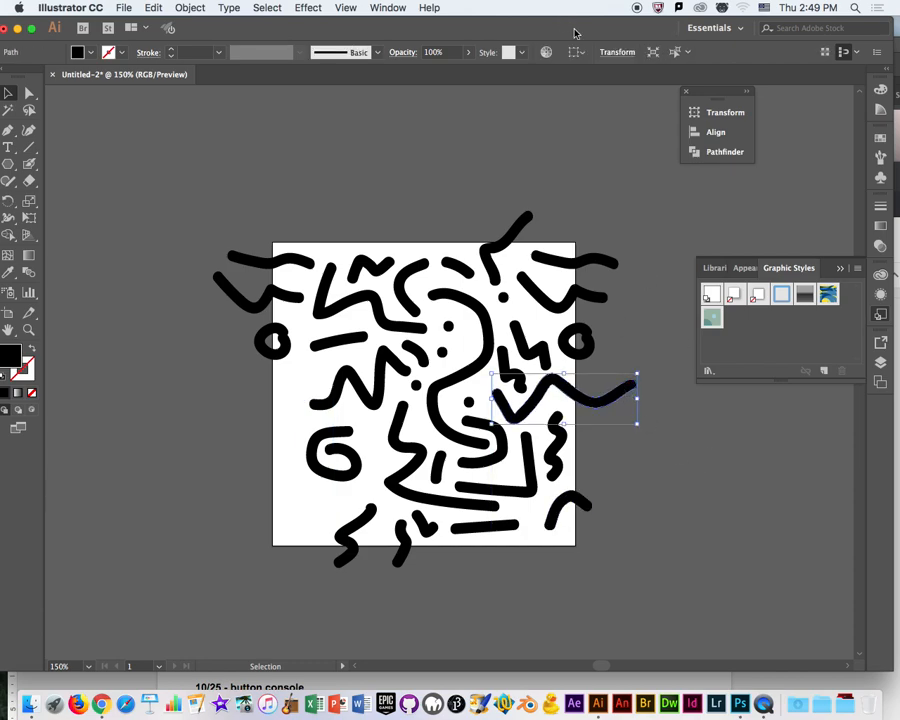
pyautogui.click(619, 55)
pyautogui.click(528, 75)
pyautogui.write('-4')
pyautogui.press('Return')
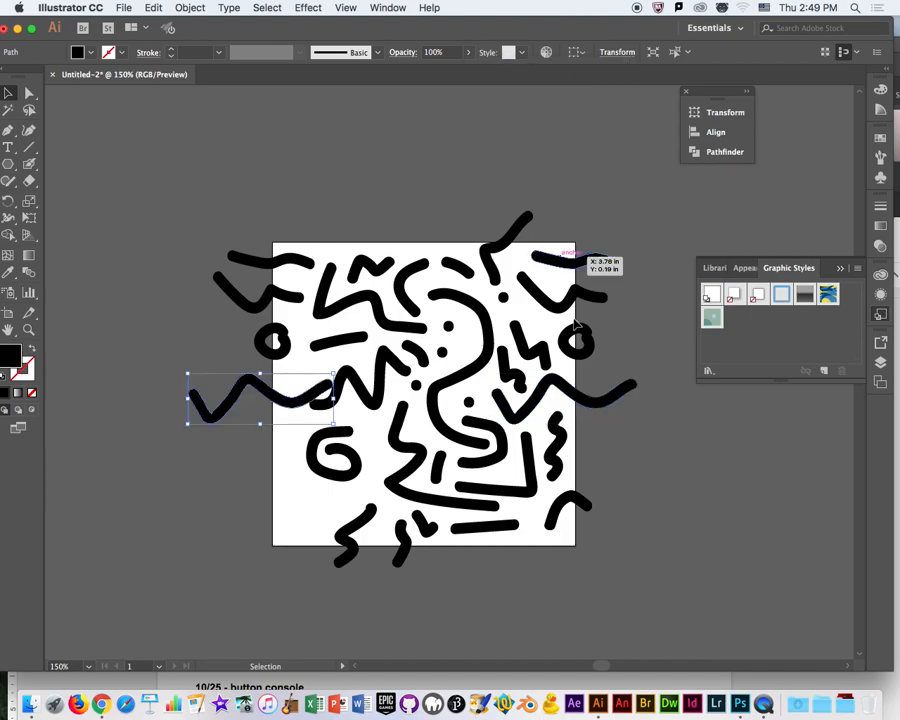
# Shift the small arc's copy from the lower right edge to the left edge by setting its X position to 3.9049-4 in.
pyautogui.click(592, 500)
pyautogui.click(614, 52)
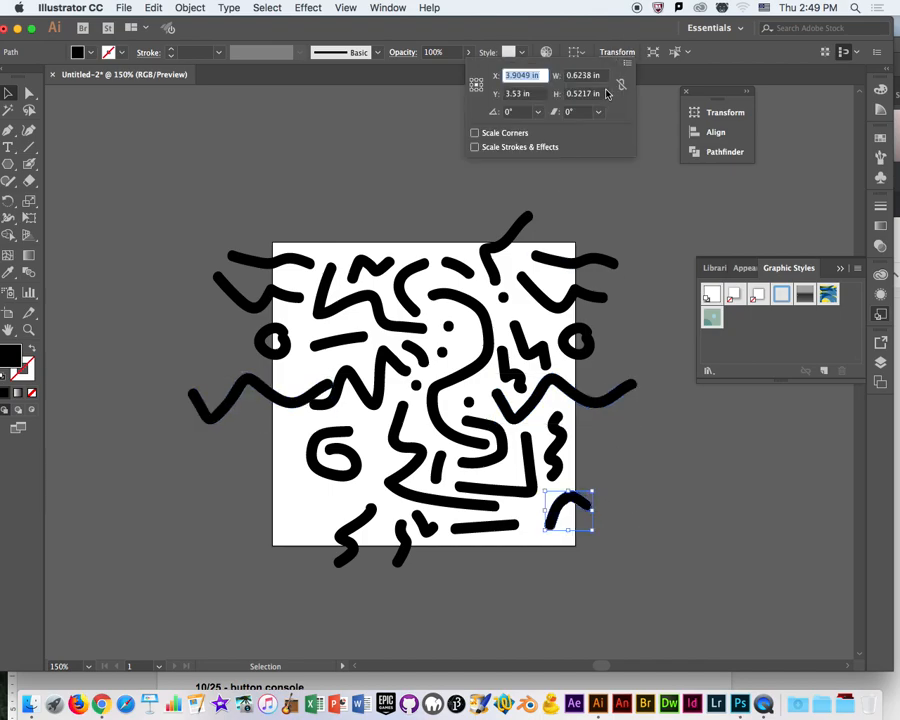
pyautogui.click(530, 76)
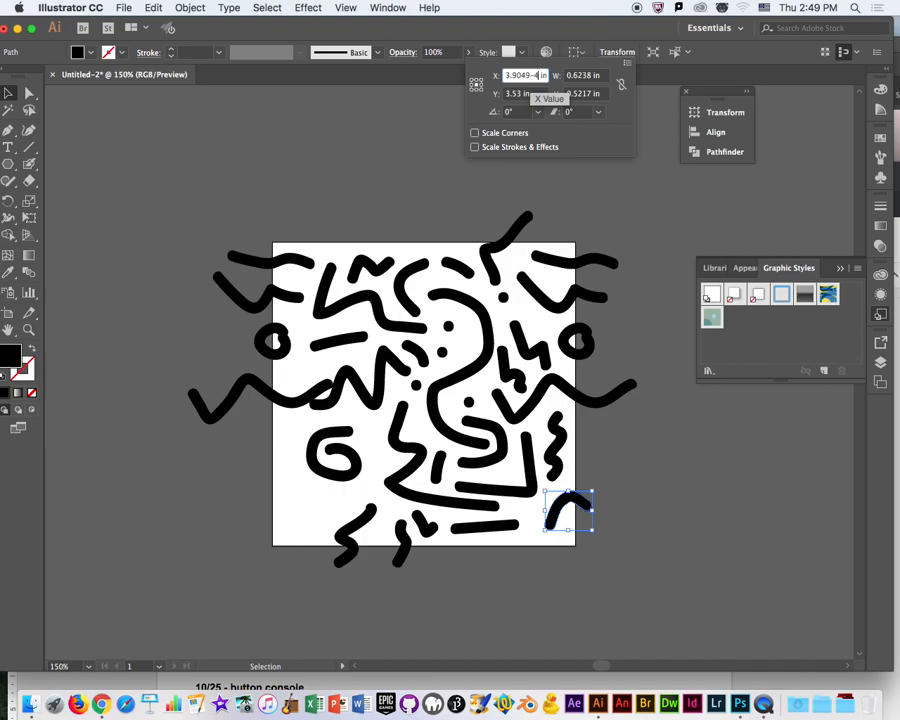
pyautogui.press('Return')
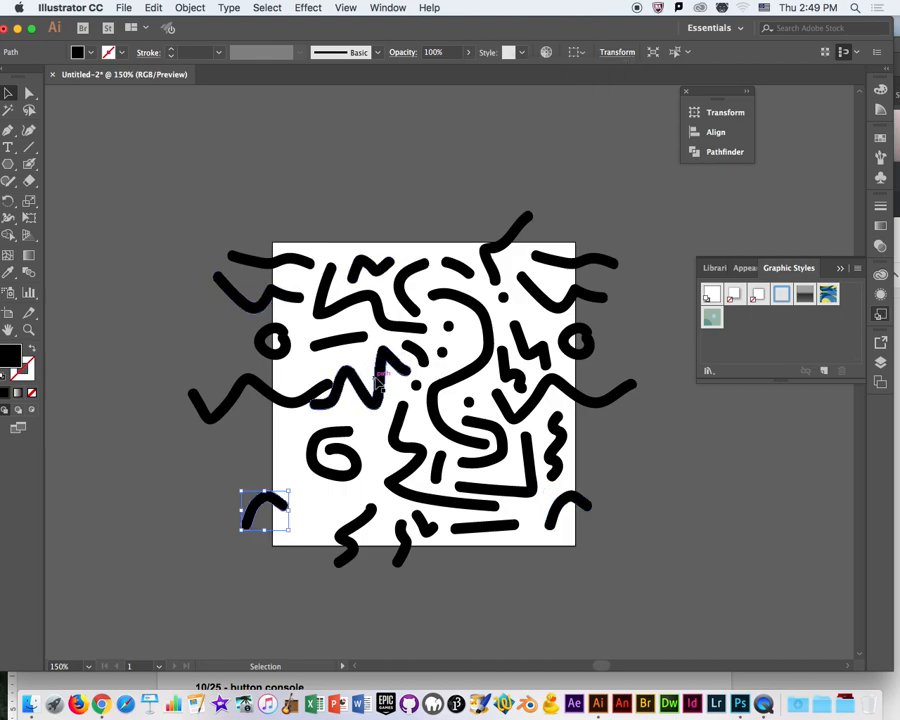
# Scale down the zigzag in the artboard's left half so it clears the end of the copied long wave.
pyautogui.click(345, 386)
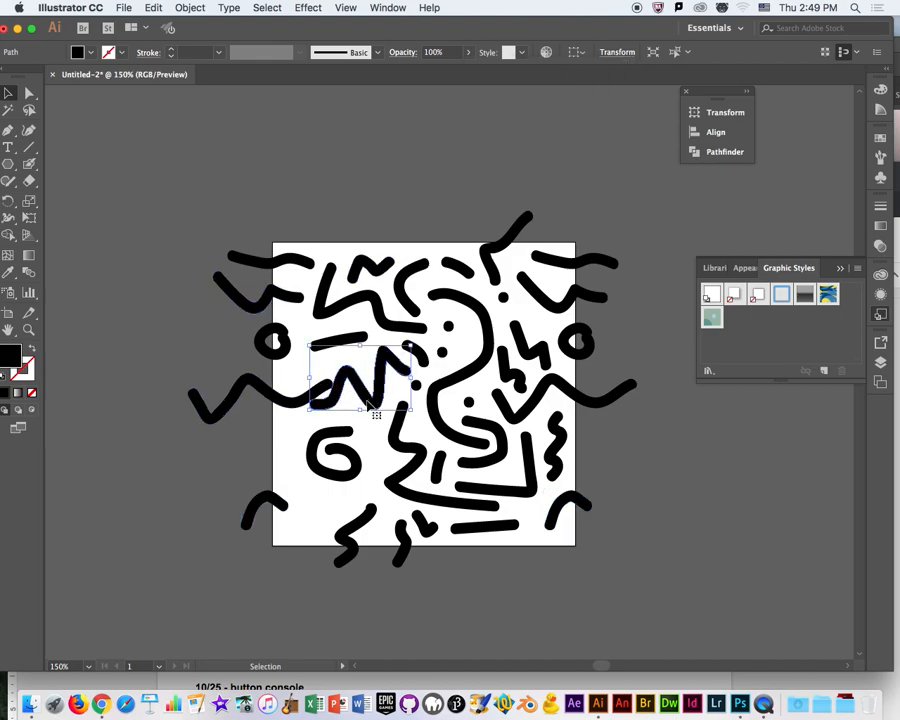
pyautogui.moveTo(368, 403)
pyautogui.mouseDown()
pyautogui.moveTo(373, 411)
pyautogui.moveTo(345, 412)
pyautogui.moveTo(368, 394)
pyautogui.mouseUp()
pyautogui.click(375, 217)
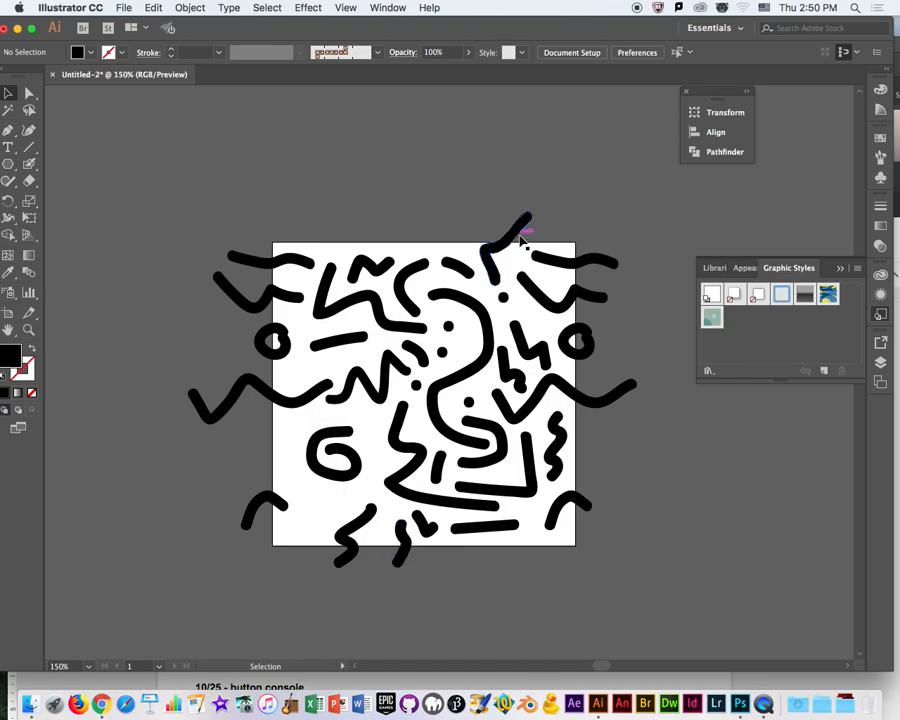
# Paste a copy of the angular stroke on the top edge in front and shift it to the bottom edge with Y 0.0793+4 in.
pyautogui.moveTo(300, 161); pyautogui.dragTo(573, 244)
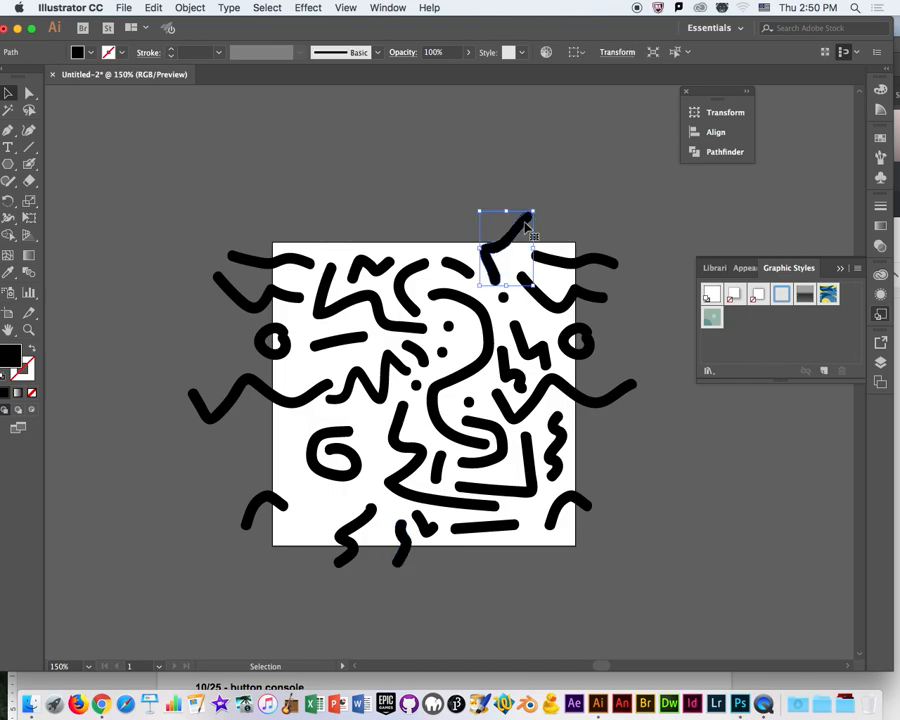
pyautogui.press('a')
pyautogui.press('v')
pyautogui.click(619, 53)
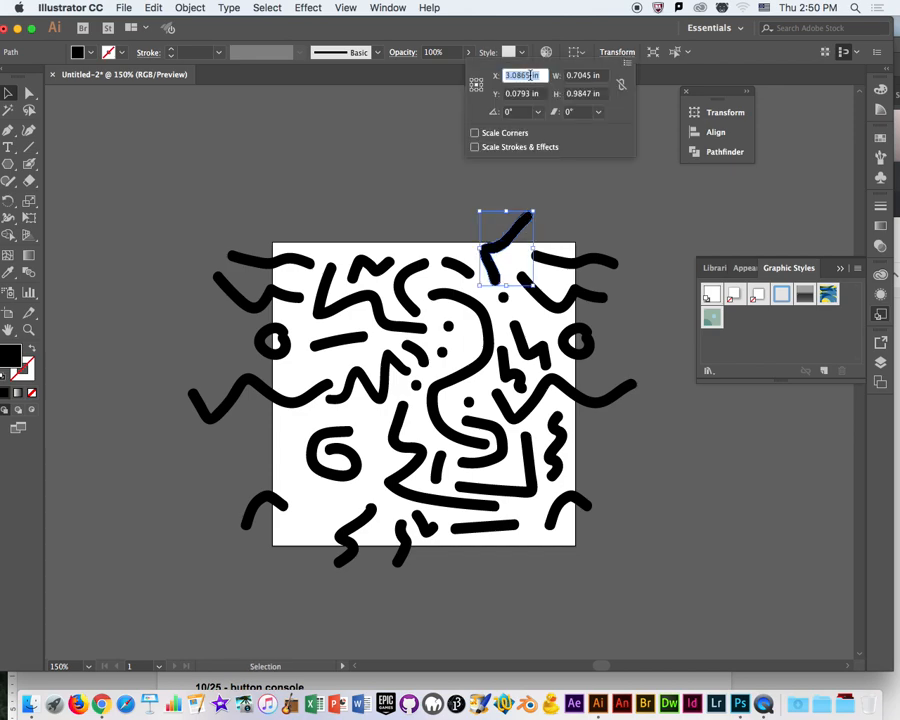
pyautogui.click(530, 76)
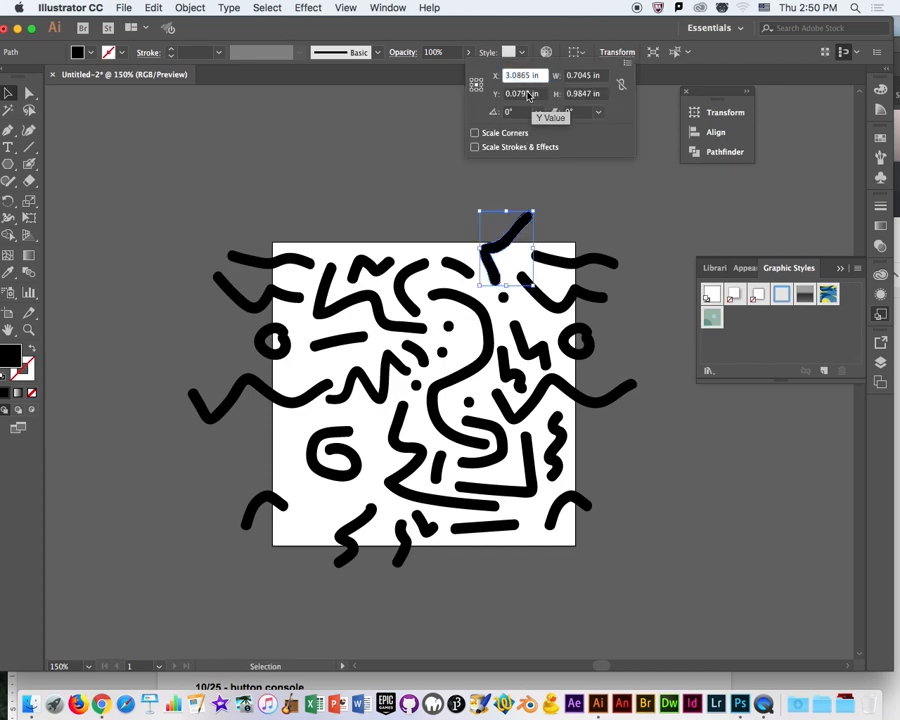
pyautogui.click(530, 94)
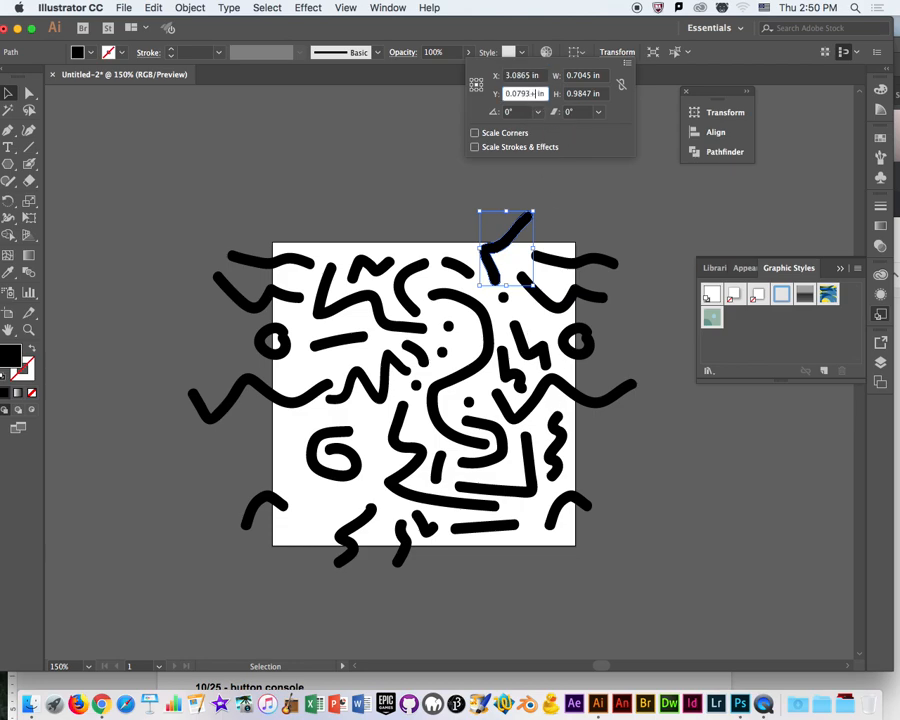
pyautogui.write('+4')
pyautogui.press('Return')
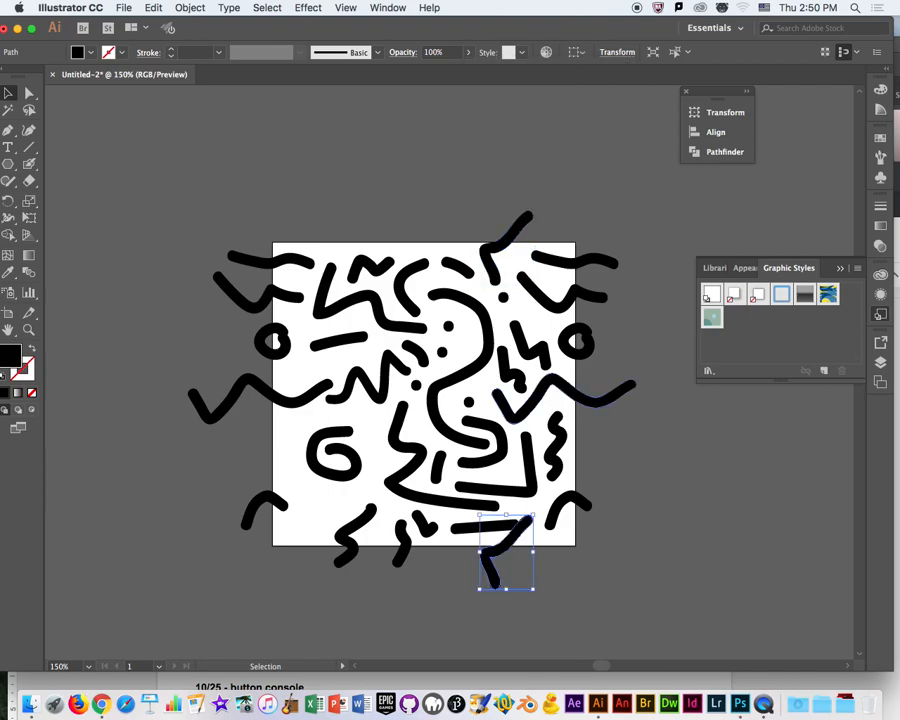
# Delete the horizontal straight line near the bottom edge that overlaps the copied angular stroke.
pyautogui.click(458, 533)
pyautogui.moveTo(458, 533); pyautogui.dragTo(450, 530)
pyautogui.press('Delete')
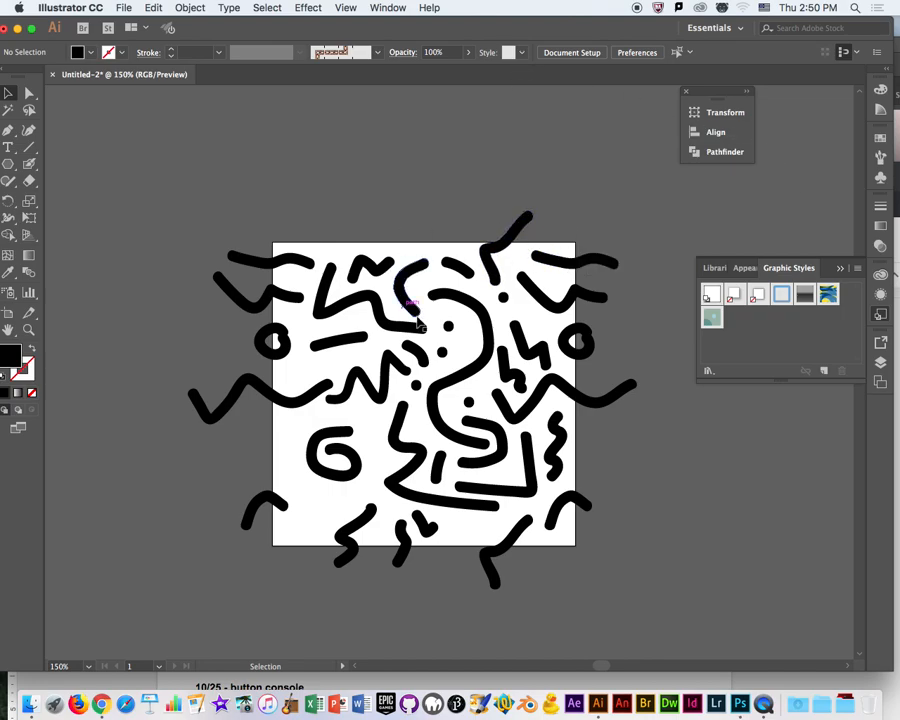
# Copy the two squiggles crossing the artboard's bottom edge and paste the copies in front.
pyautogui.click(402, 546)
pyautogui.click(357, 557)
pyautogui.moveTo(264, 599); pyautogui.dragTo(425, 558)
pyautogui.press('a')
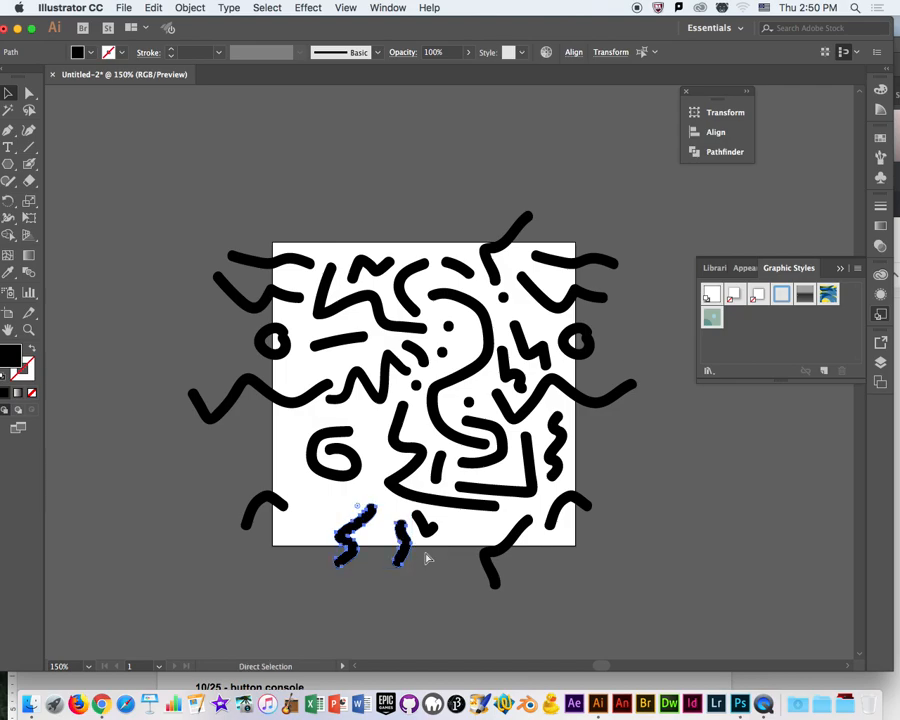
pyautogui.press('v')
# Shift only the smaller squiggle's copy from the bottom edge to the top edge by setting its Y position to 3.9669-4 in.
pyautogui.click(420, 578)
pyautogui.click(401, 545)
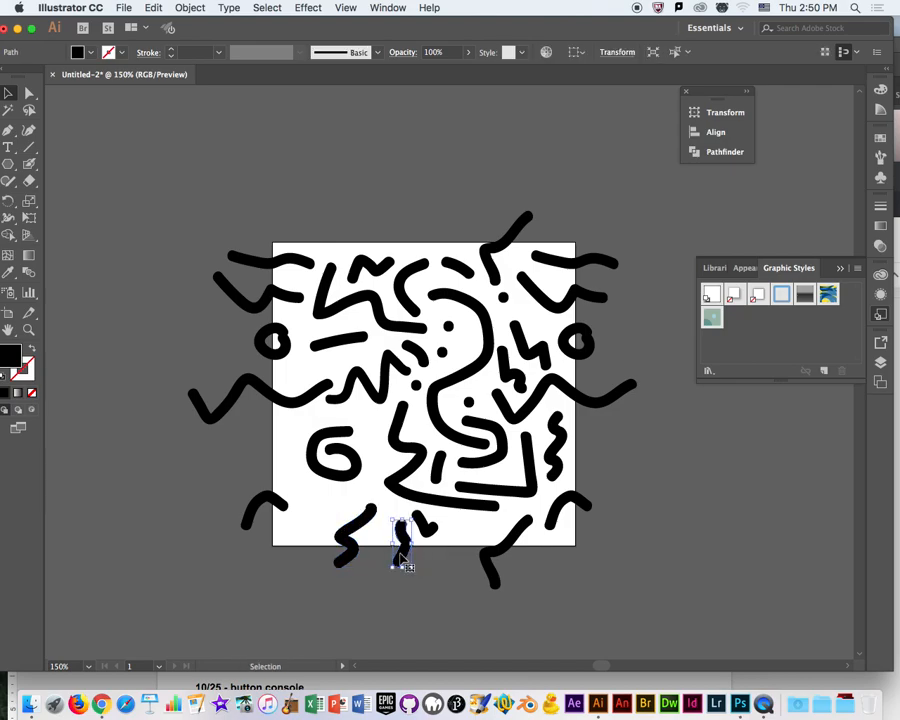
pyautogui.click(616, 53)
pyautogui.click(533, 95)
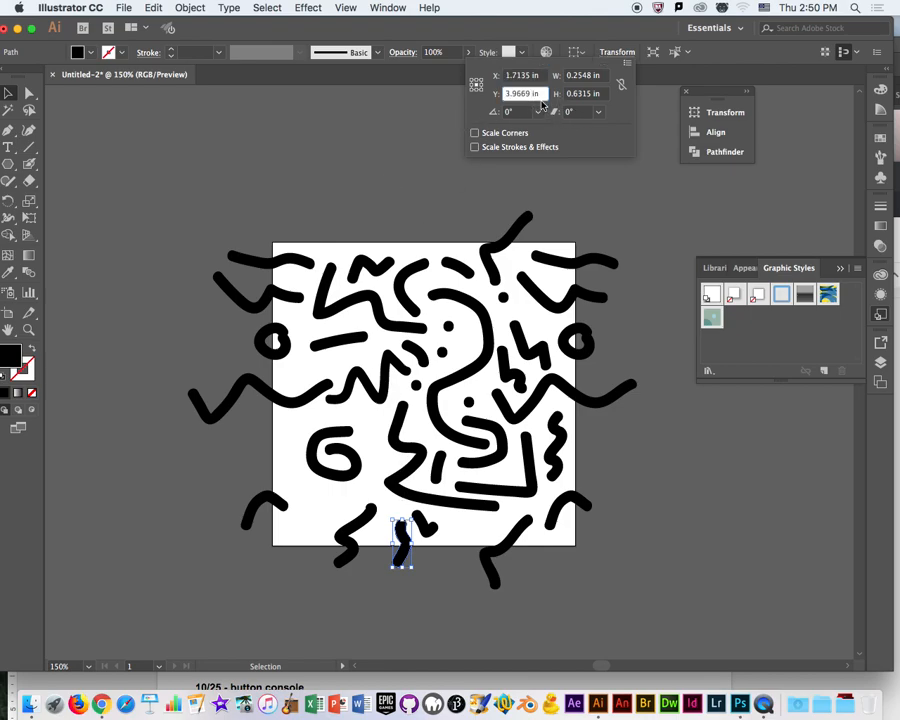
pyautogui.write('-4')
pyautogui.press('Return')
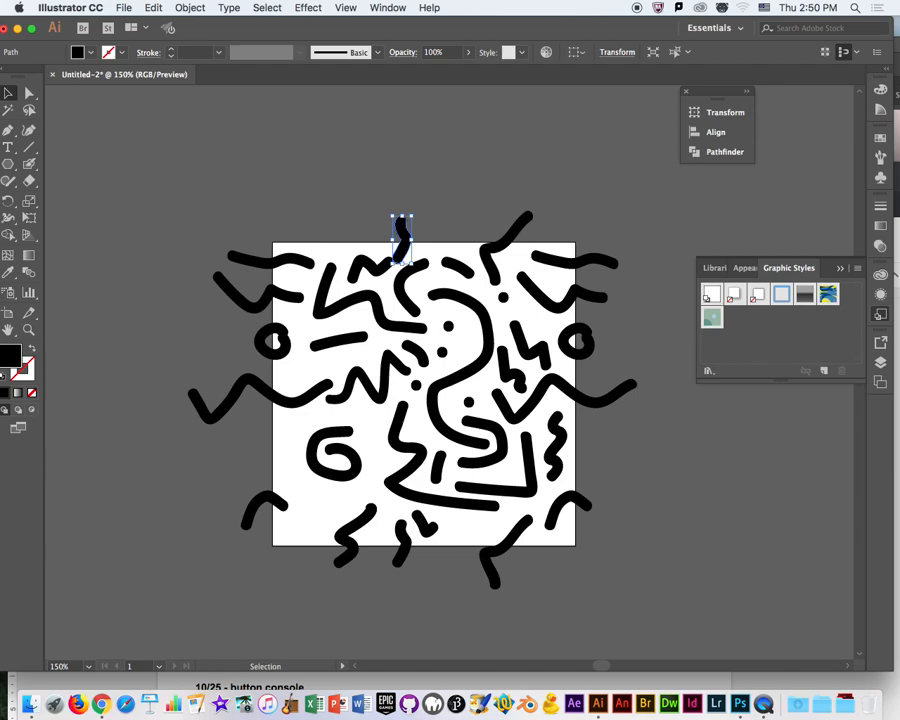
# Move the small zigzag under the copied squiggle to the space above the spiral, and lower the spiral slightly to make room.
pyautogui.moveTo(368, 268)
pyautogui.mouseDown()
pyautogui.moveTo(330, 536)
pyautogui.moveTo(368, 456)
pyautogui.moveTo(300, 427)
pyautogui.moveTo(309, 428)
pyautogui.mouseUp()
pyautogui.moveTo(324, 474); pyautogui.dragTo(347, 475)
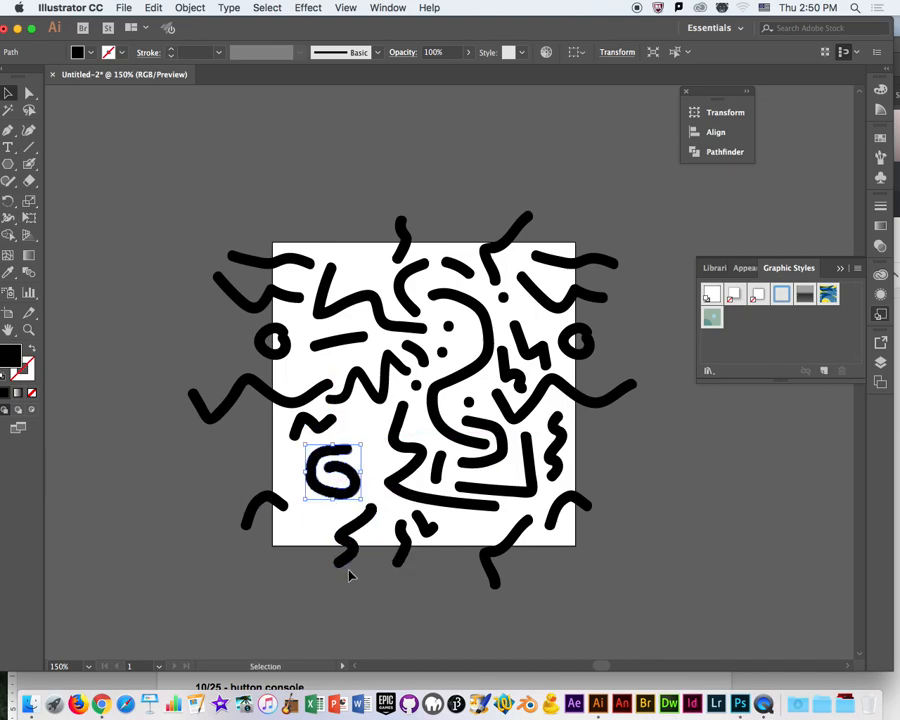
# Shift the larger squiggle's copy from the bottom edge to the top edge by setting its Y position to 3.8633-4 in.
pyautogui.click(345, 561)
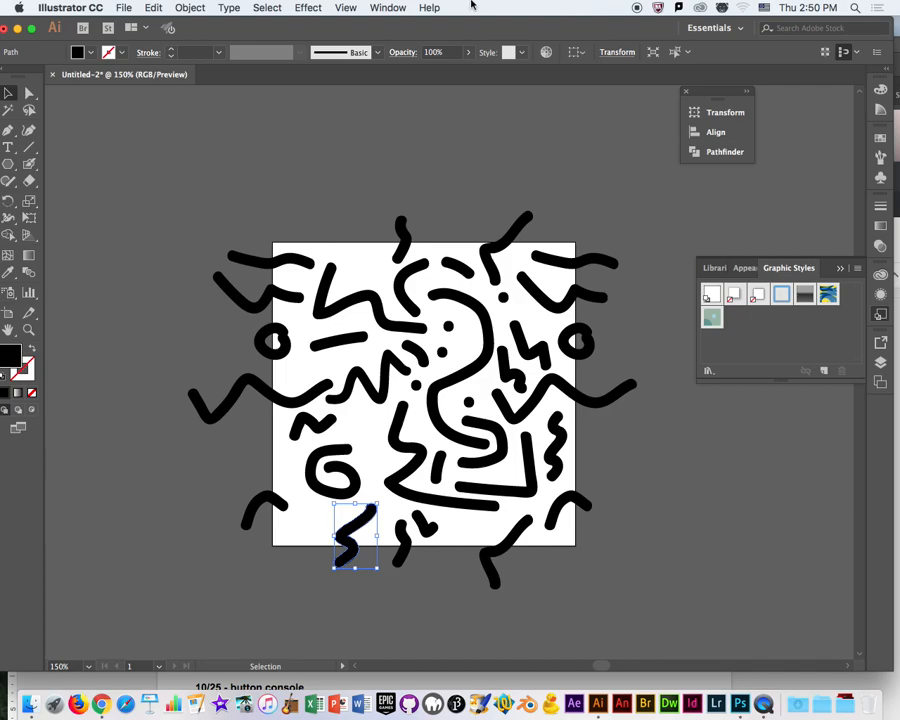
pyautogui.click(615, 52)
pyautogui.click(531, 76)
pyautogui.click(533, 93)
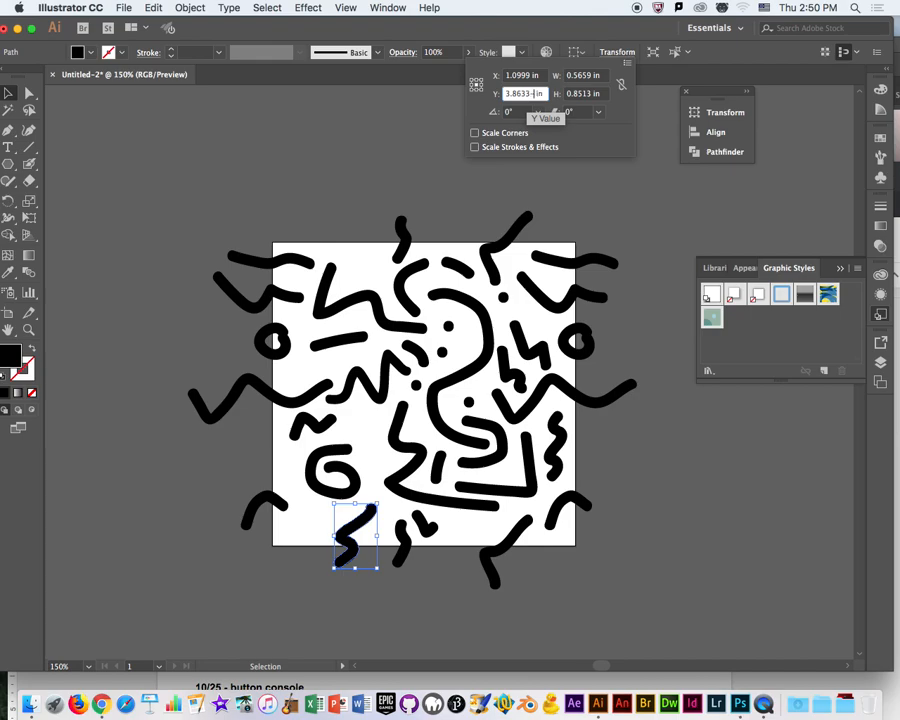
pyautogui.write('-4')
pyautogui.press('Return')
# Adjust the large zigzag and the short straight line below it in the artboard's upper left to clear the copied squiggle.
pyautogui.click(345, 308)
pyautogui.moveTo(345, 308)
pyautogui.mouseDown()
pyautogui.moveTo(371, 340)
pyautogui.moveTo(344, 352)
pyautogui.mouseUp()
pyautogui.click(166, 518)
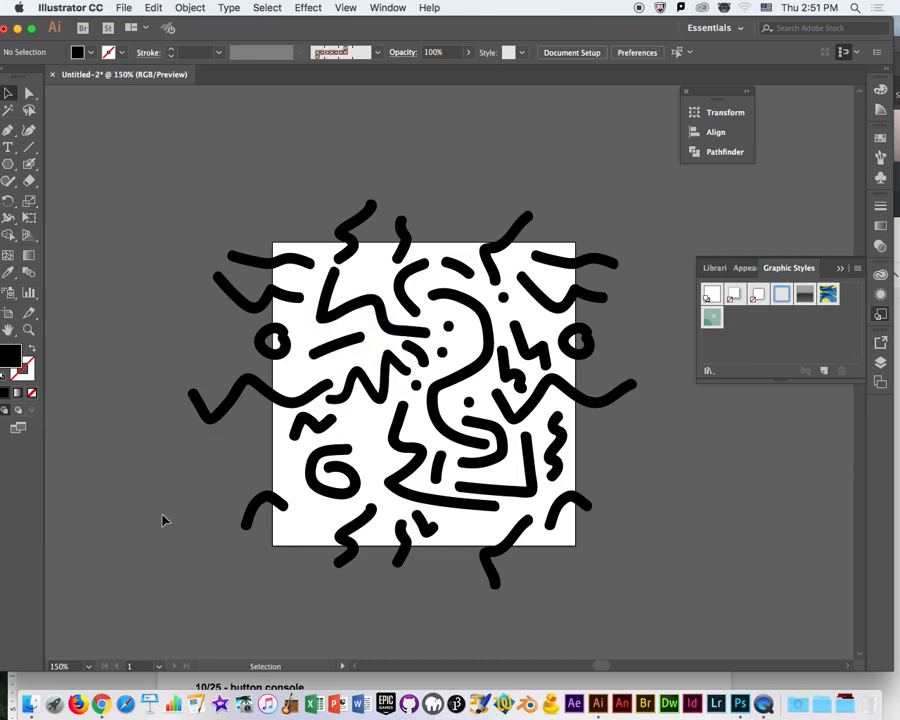
# Fill gaps with Blob Brush strokes: an arc and a squiggle on either side of the spiral, and two dots near the upper right waves.
pyautogui.click(29, 164)
pyautogui.moveTo(297, 476); pyautogui.dragTo(304, 527)
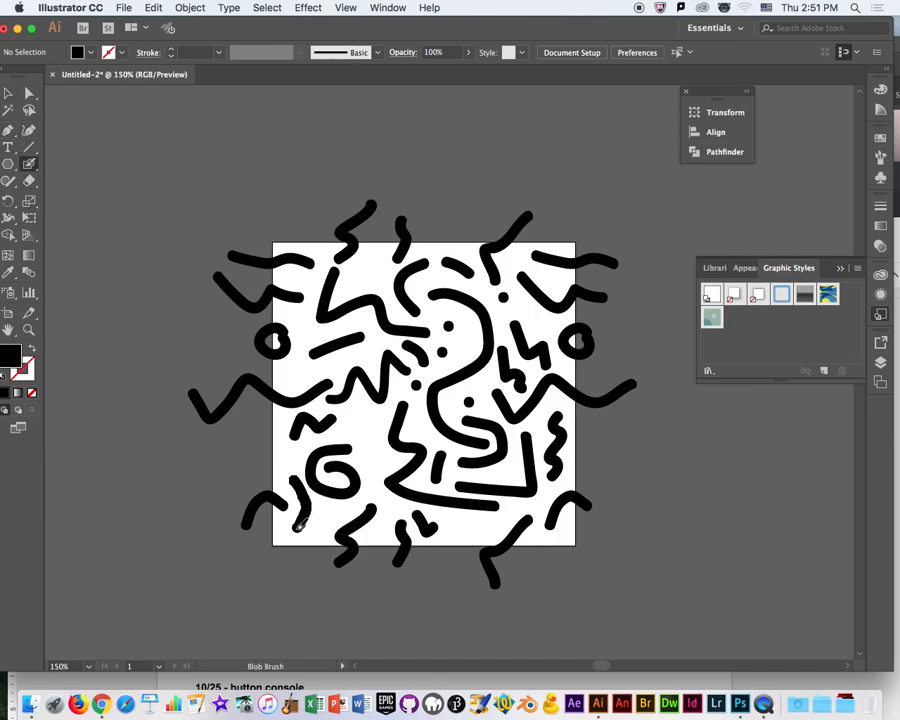
pyautogui.hotkey('shift', 'x')
pyautogui.moveTo(373, 417); pyautogui.dragTo(378, 484)
pyautogui.click(522, 305)
pyautogui.click(533, 313)
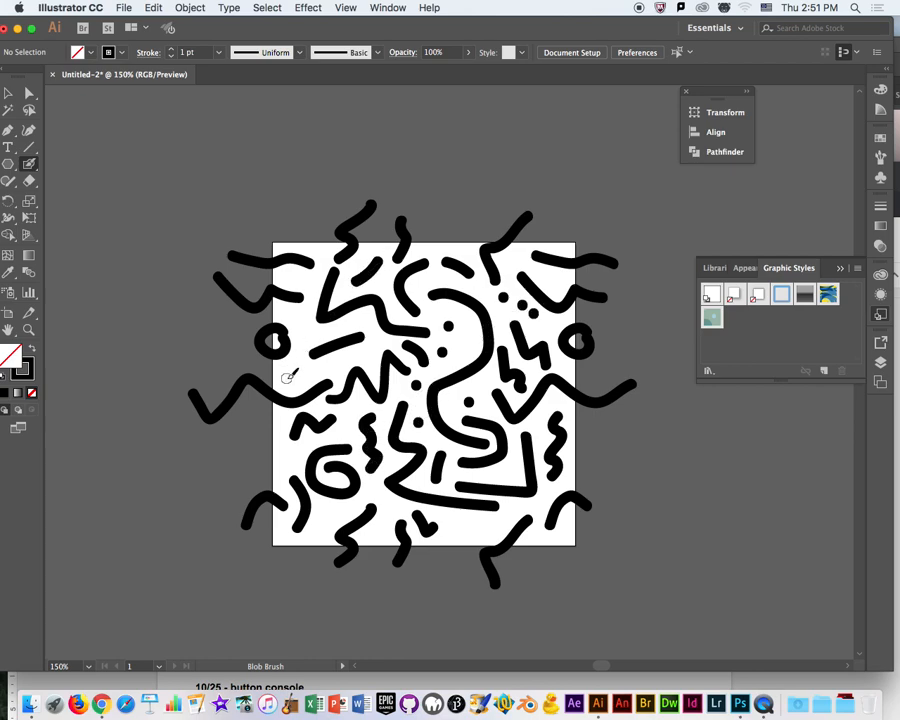
# Paint five dots in the gaps along the artboard's upper left side and a short wavy stroke near the bottom edge.
pyautogui.moveTo(305, 323); pyautogui.dragTo(295, 371)
pyautogui.press('super+z')
pyautogui.click(316, 367)
pyautogui.click(297, 375)
pyautogui.click(304, 331)
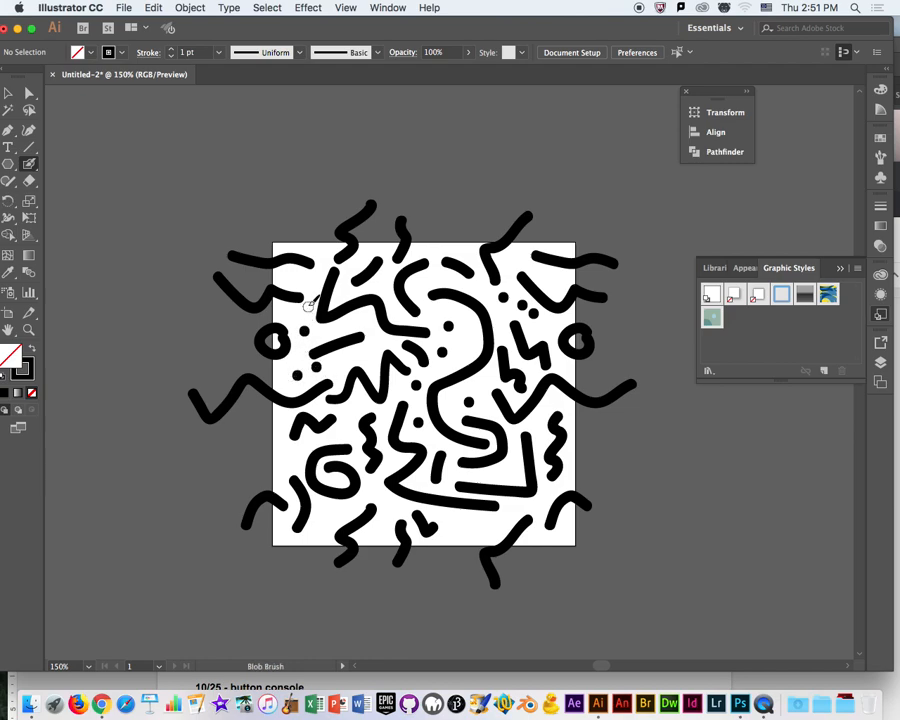
pyautogui.click(310, 284)
pyautogui.click(296, 279)
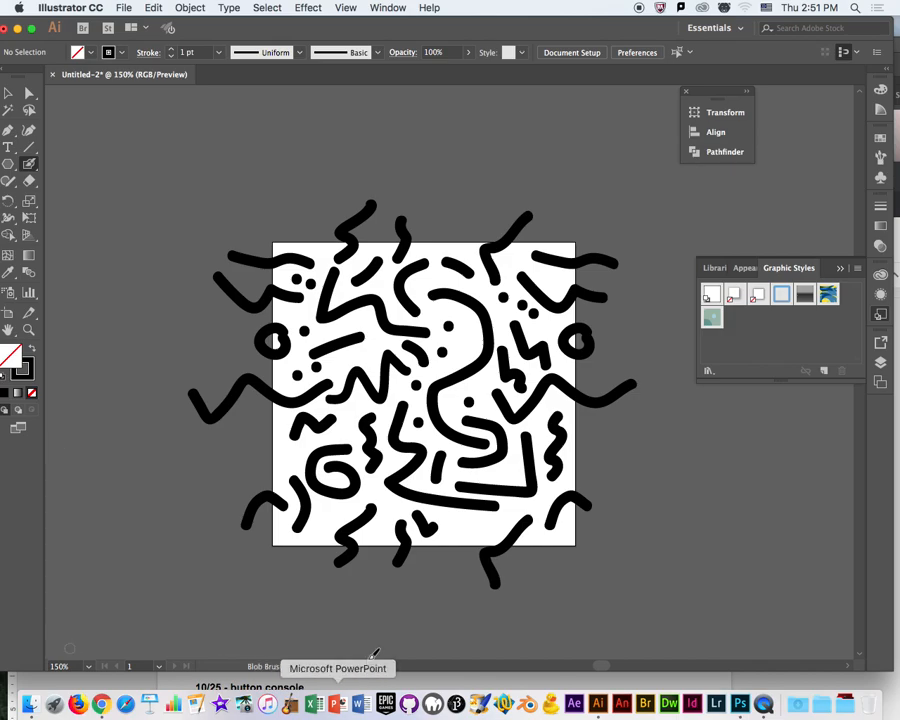
pyautogui.moveTo(455, 524); pyautogui.dragTo(497, 527)
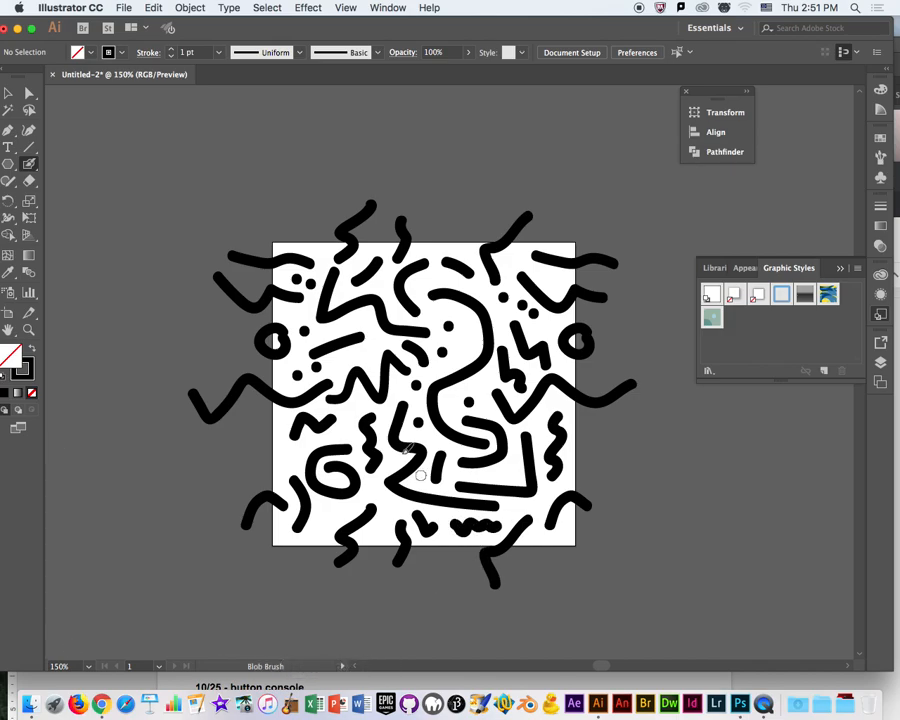
# Save the artwork to the Desktop as Pattern1.ai in Adobe Illustrator format, using the Illustrator CC version.
pyautogui.press('space')
pyautogui.moveTo(499, 428); pyautogui.dragTo(417, 388)
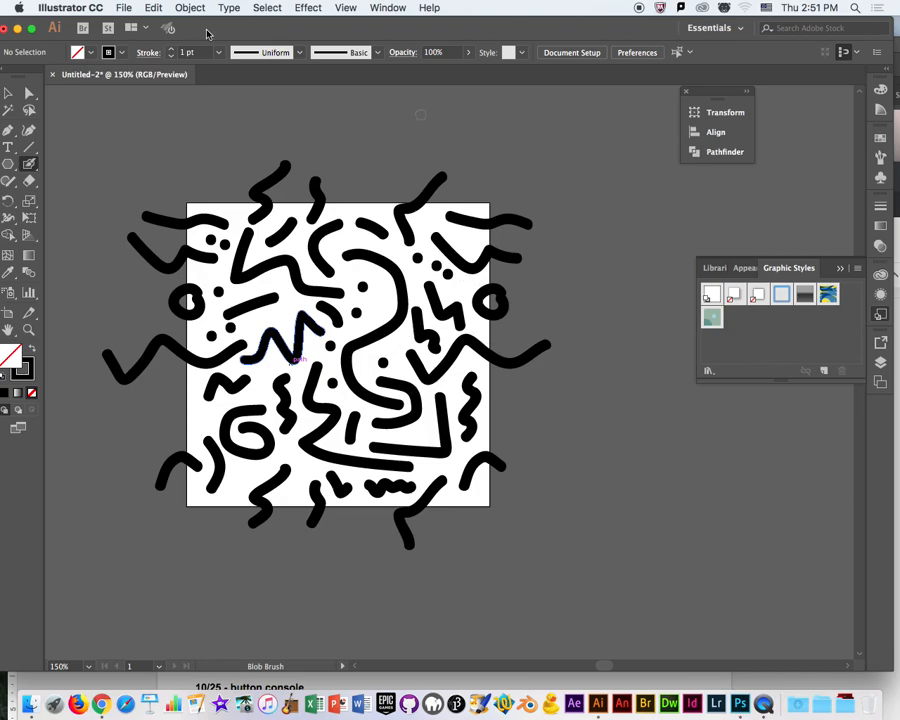
pyautogui.click(123, 8)
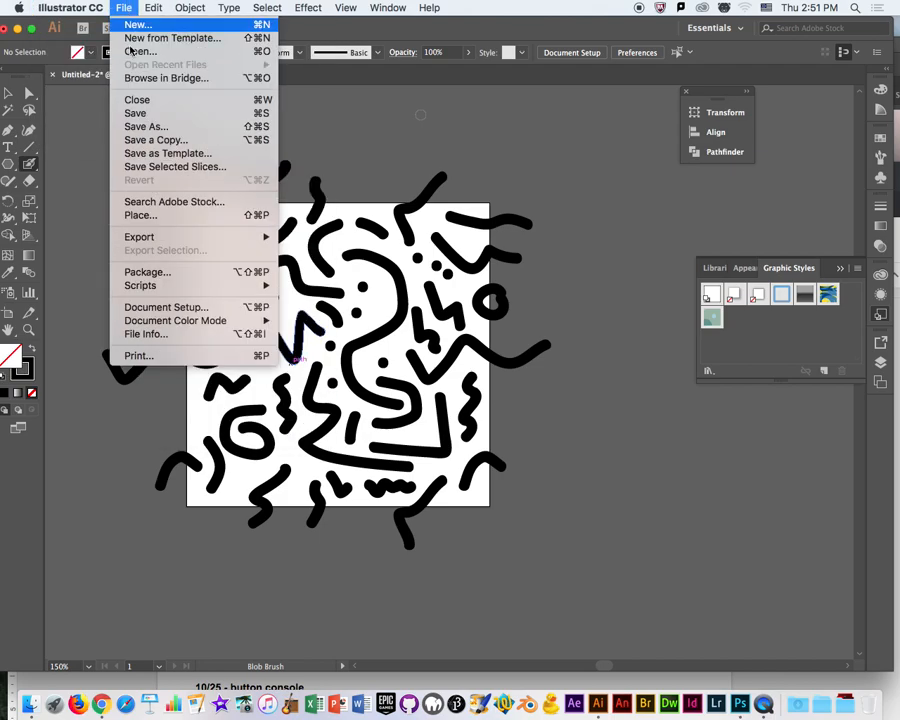
pyautogui.click(155, 127)
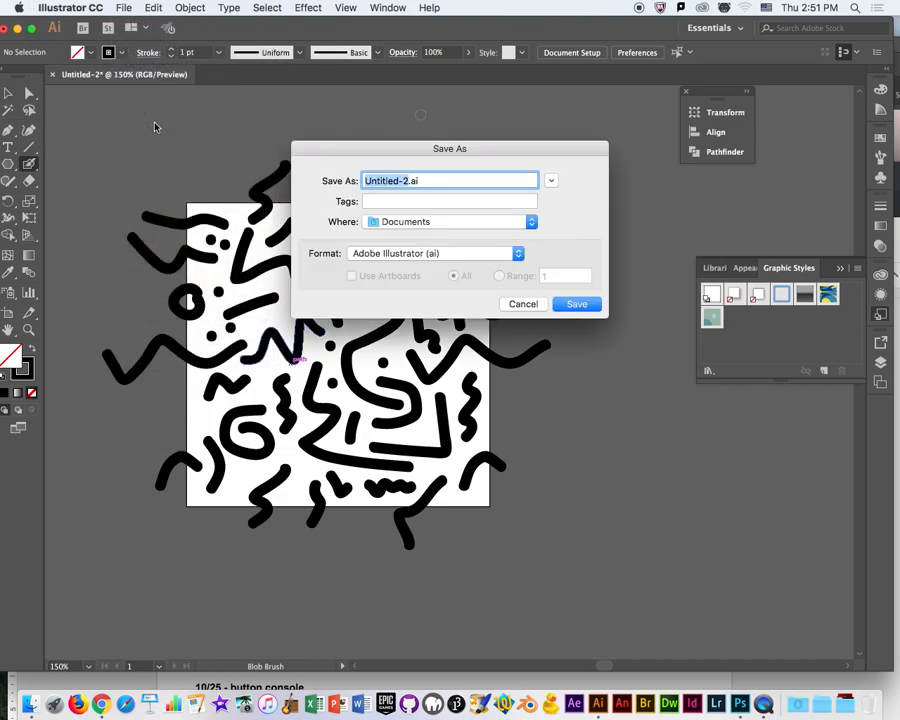
pyautogui.click(532, 221)
pyautogui.click(532, 221)
pyautogui.click(532, 224)
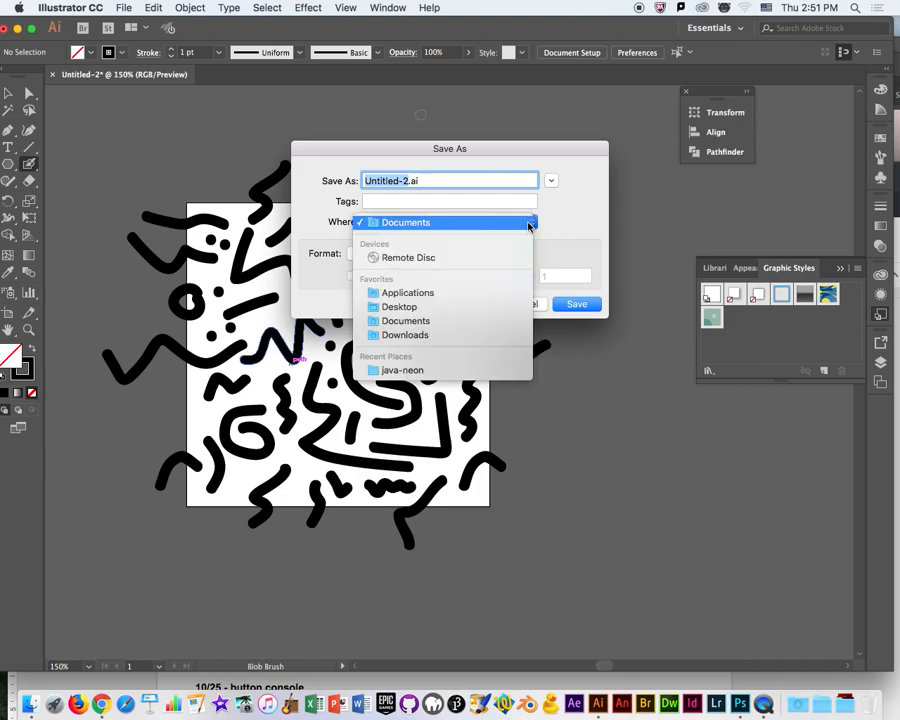
pyautogui.click(434, 307)
pyautogui.write('Pattern1')
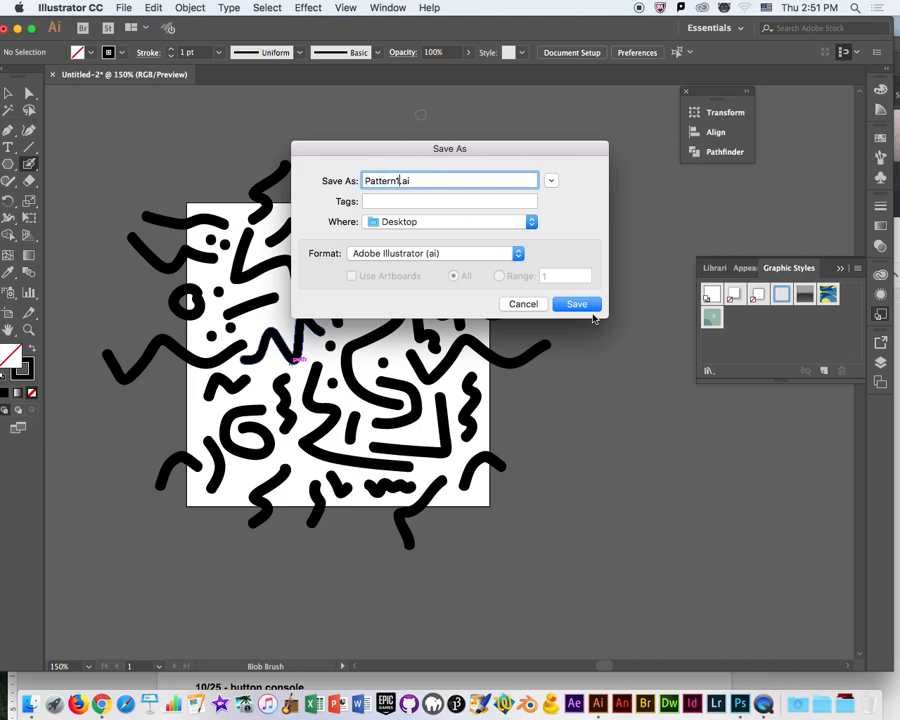
pyautogui.click(585, 308)
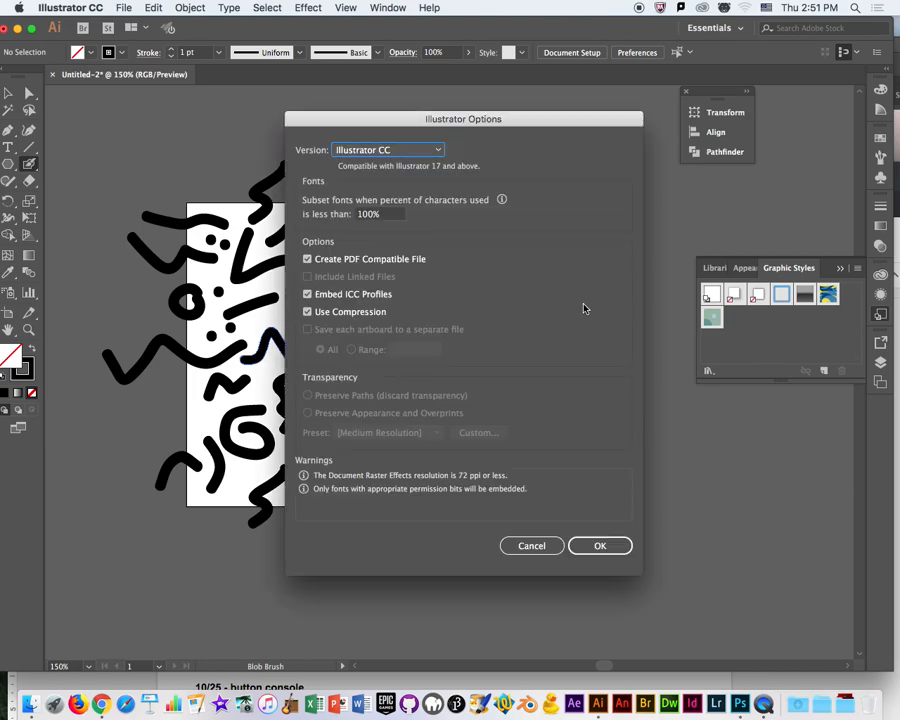
pyautogui.click(584, 546)
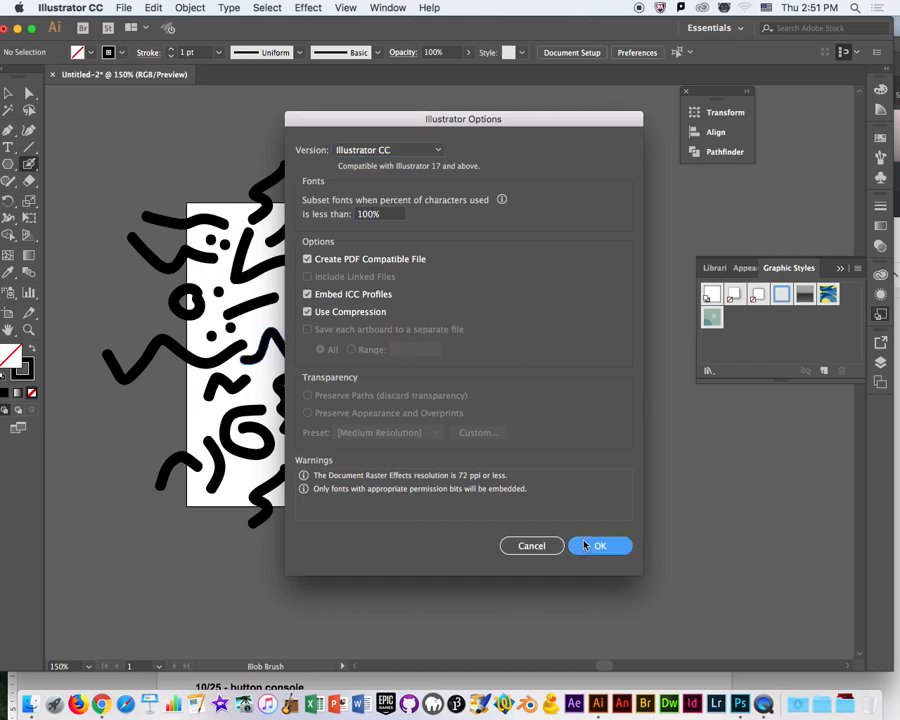
# Display the document's swatches in an enlarged list and shift the application window slightly to uncover the tools.
pyautogui.click(843, 270)
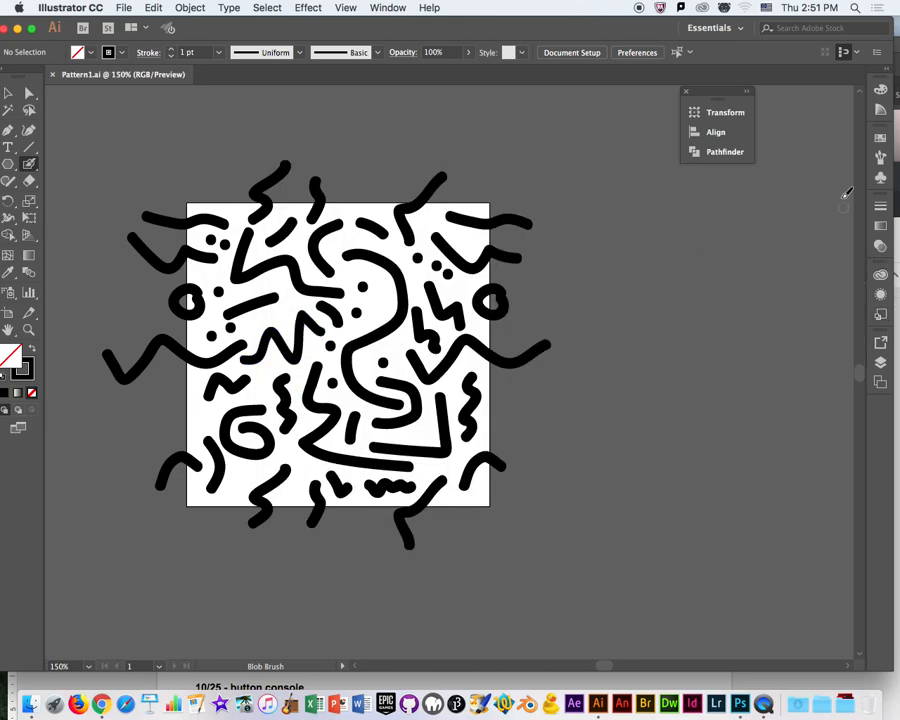
pyautogui.click(880, 139)
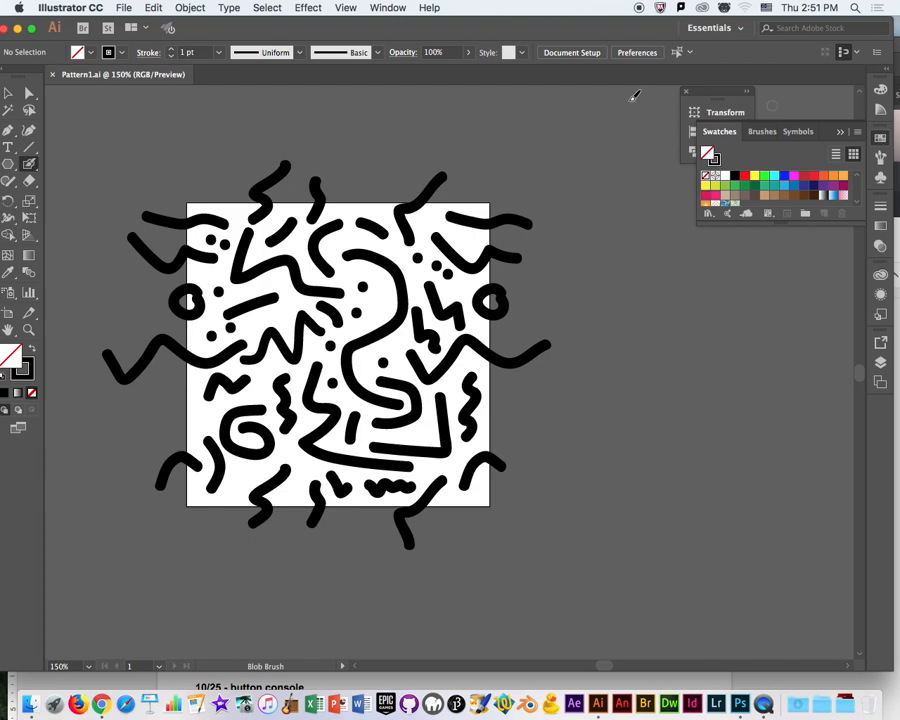
pyautogui.moveTo(785, 222); pyautogui.dragTo(785, 307)
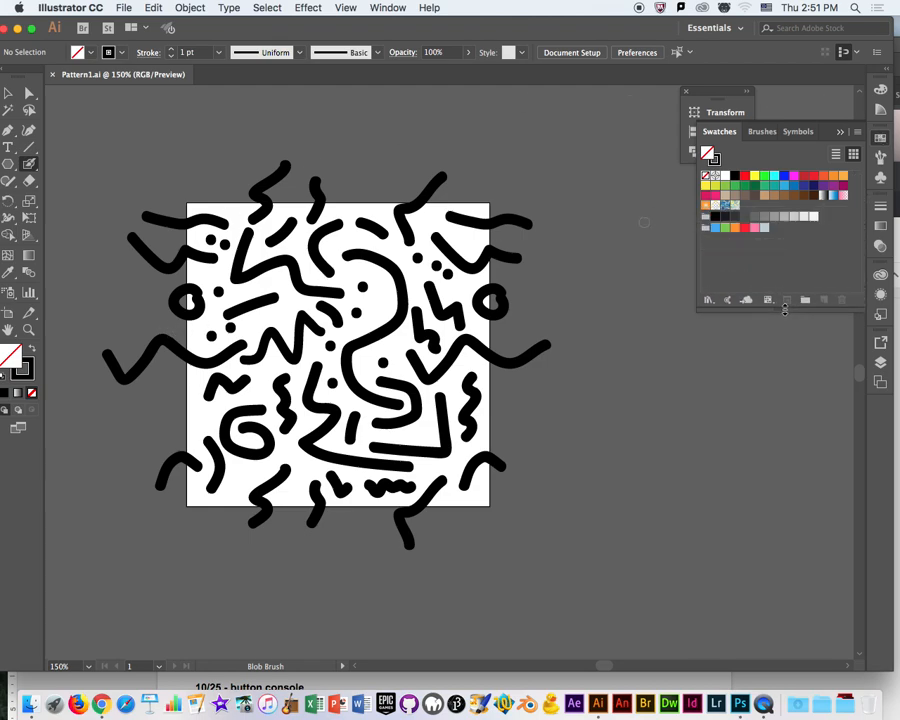
pyautogui.click(10, 95)
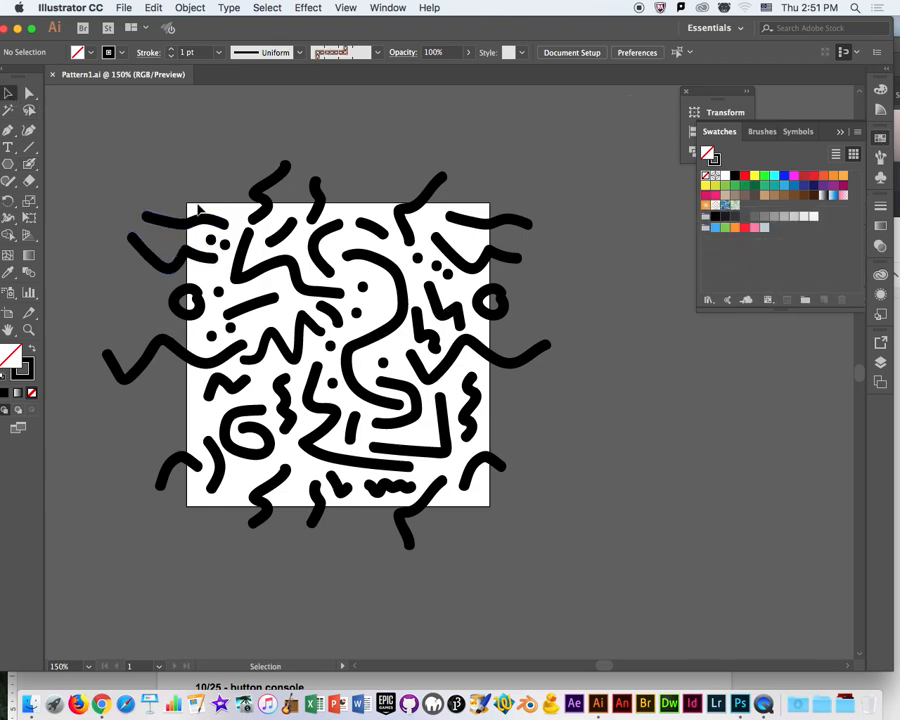
pyautogui.moveTo(559, 35); pyautogui.dragTo(568, 33)
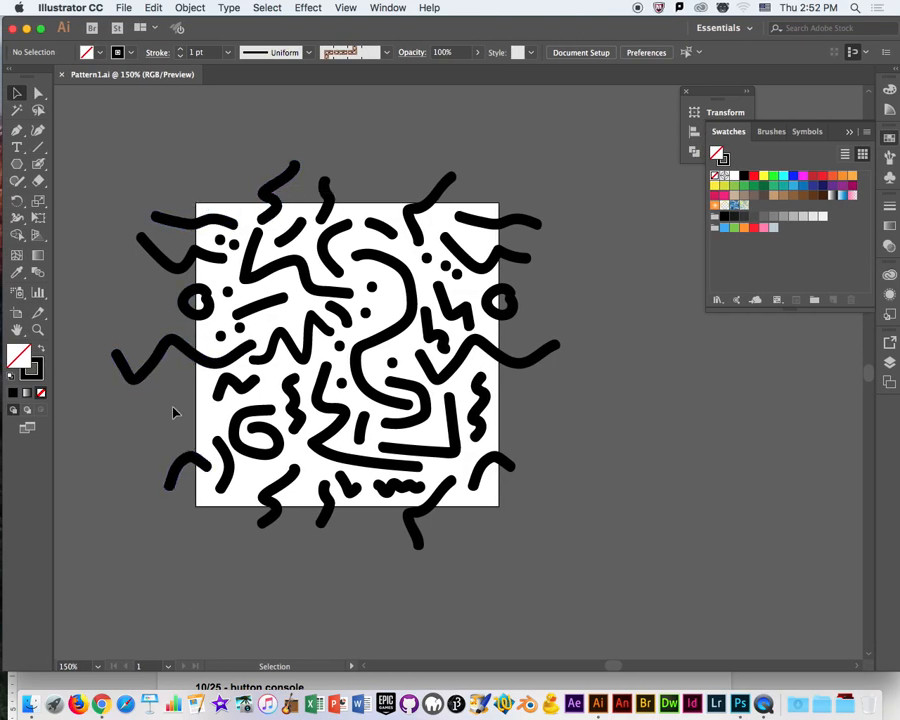
# Create a 4 in by 4 in rectangle with no fill and align it exactly with the artboard's edges.
pyautogui.moveTo(16, 163); pyautogui.dragTo(80, 162)
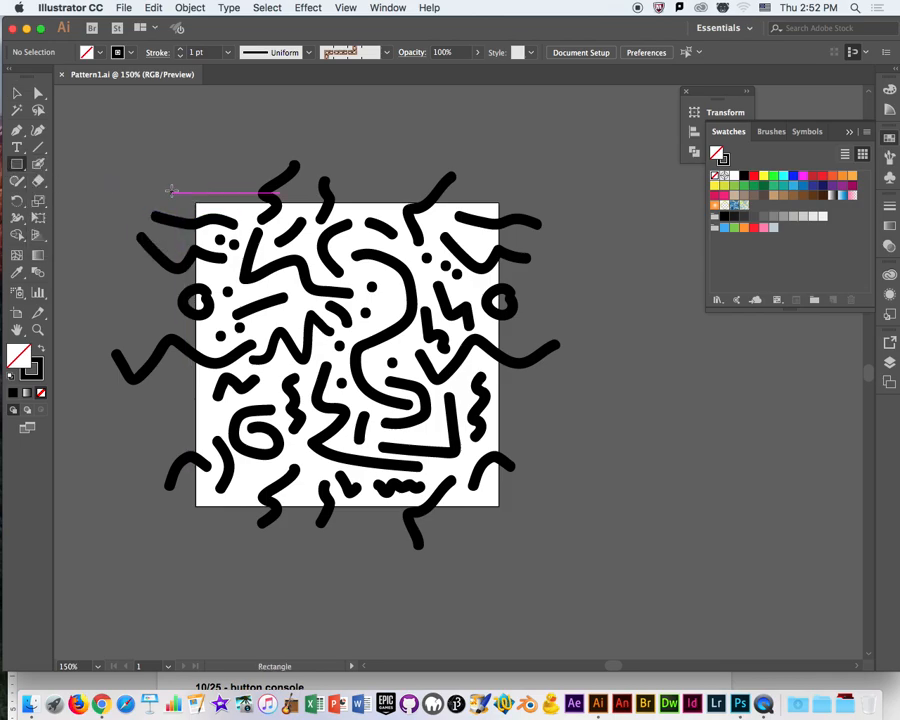
pyautogui.click(171, 190)
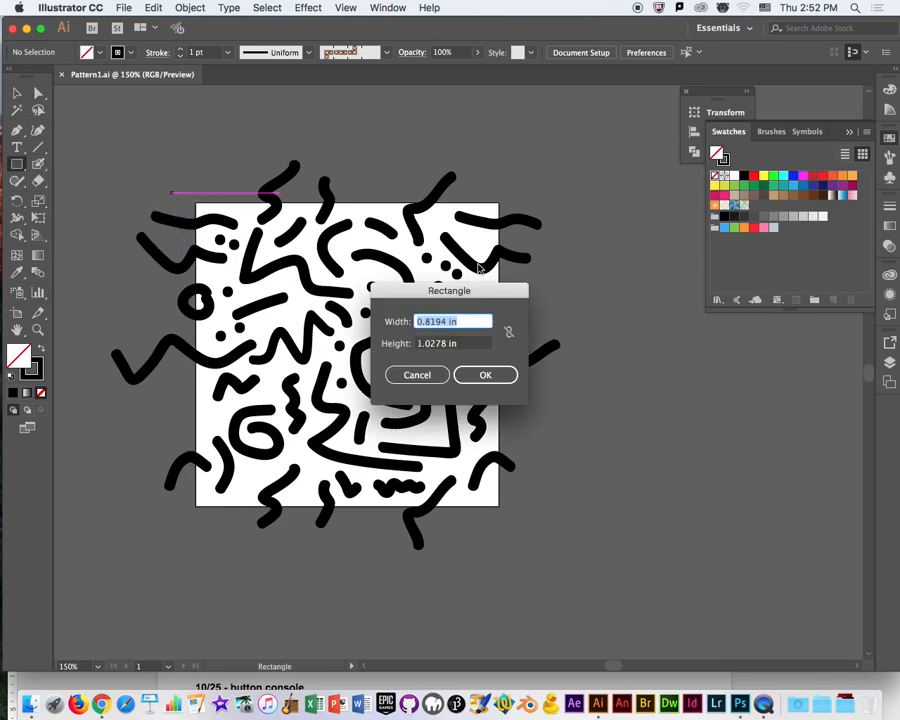
pyautogui.click(449, 321)
pyautogui.moveTo(448, 322); pyautogui.dragTo(352, 326)
pyautogui.write('4')
pyautogui.click(450, 345)
pyautogui.doubleClick(447, 343)
pyautogui.write('4')
pyautogui.click(500, 374)
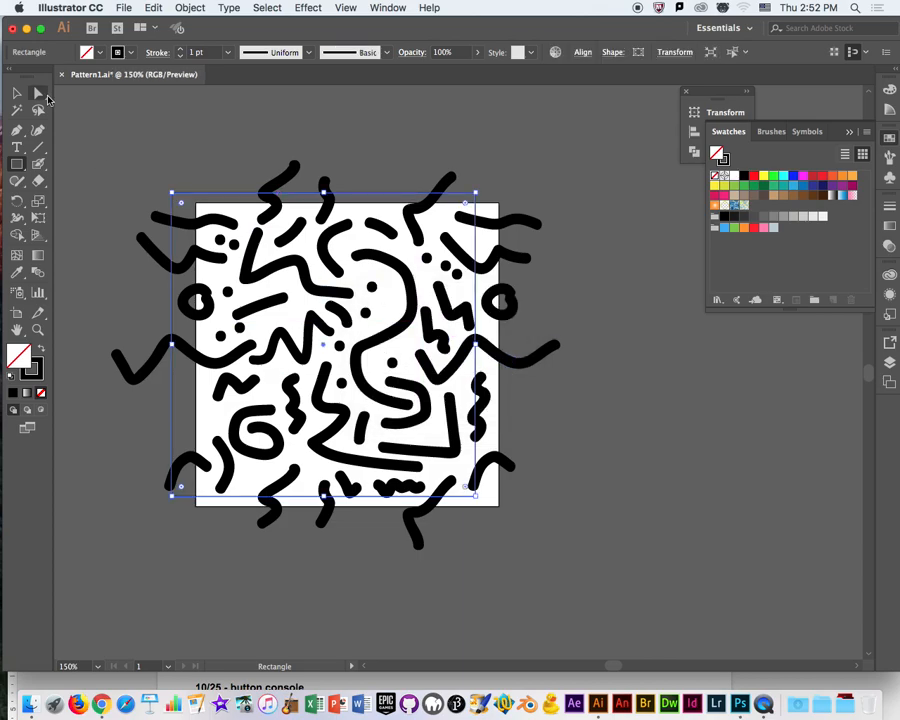
pyautogui.click(17, 93)
pyautogui.moveTo(216, 194); pyautogui.dragTo(240, 204)
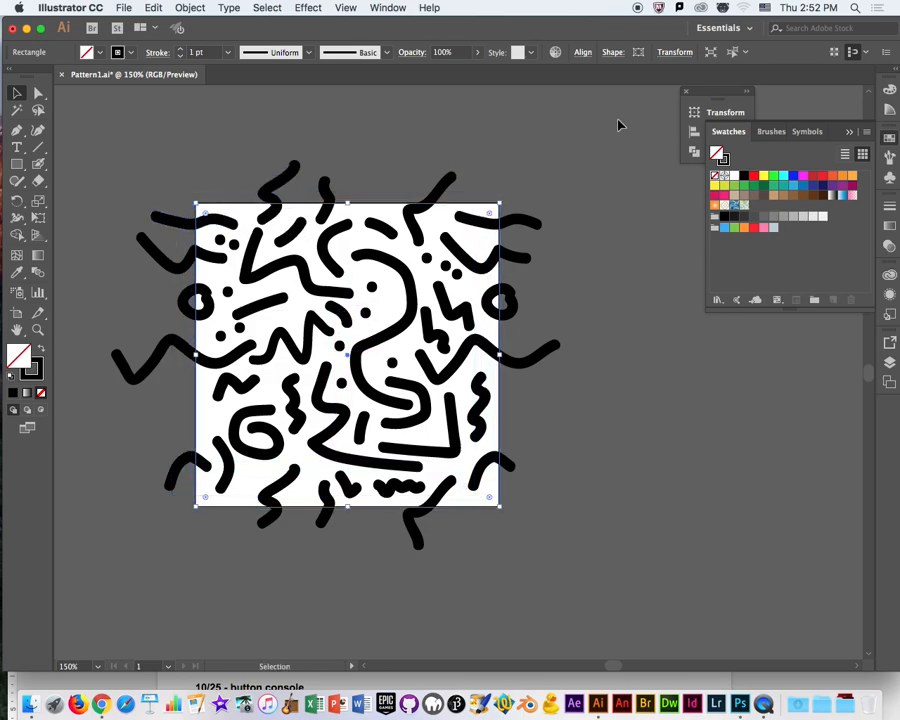
# Centre the square at X 2 in and Y 2 in, and remove its stroke.
pyautogui.click(674, 52)
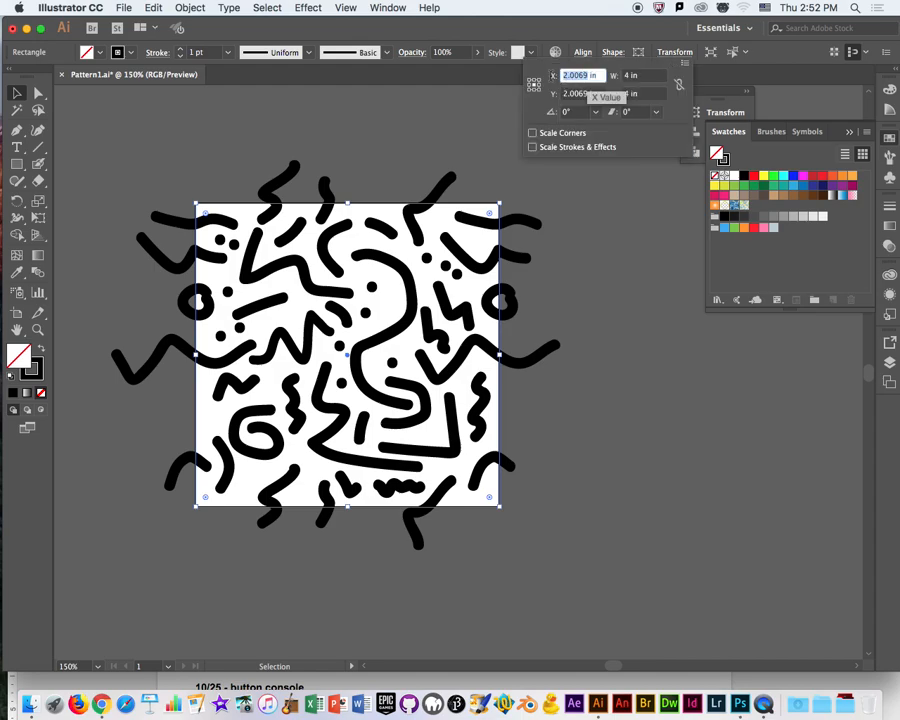
pyautogui.write('2')
pyautogui.click(588, 94)
pyautogui.doubleClick(588, 94)
pyautogui.write('2')
pyautogui.press('Return')
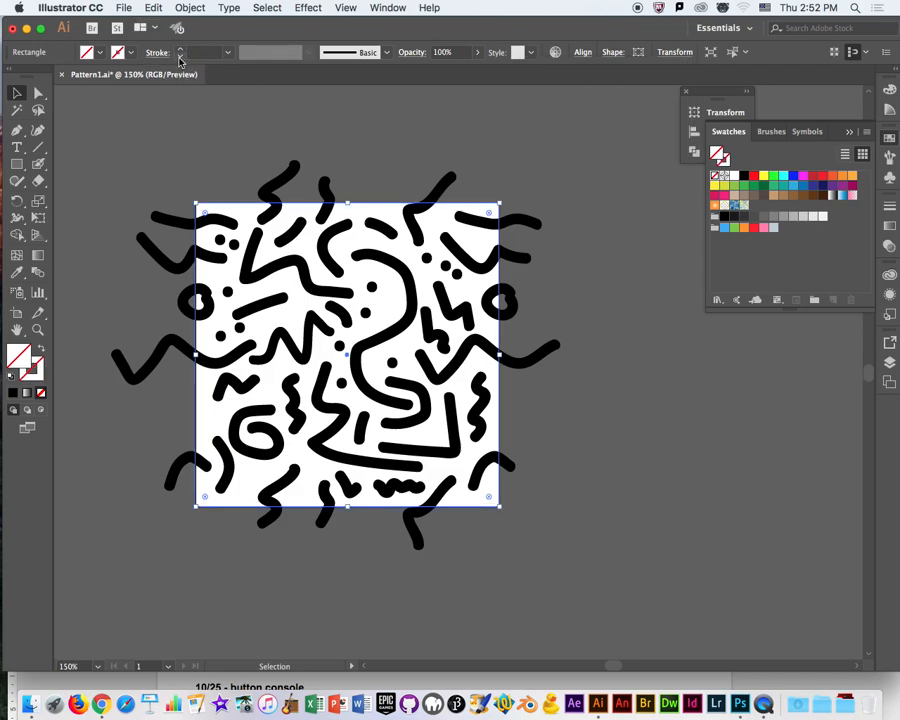
pyautogui.click(163, 196)
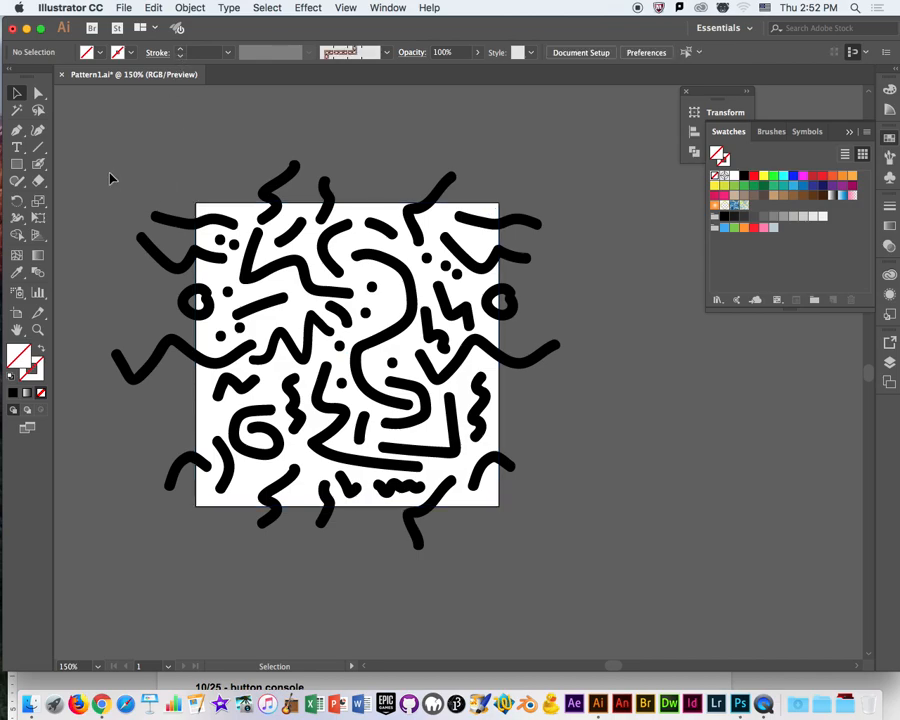
# Fill the square with cyan and move it clear of the artboard to the right of the artwork.
pyautogui.click(229, 207)
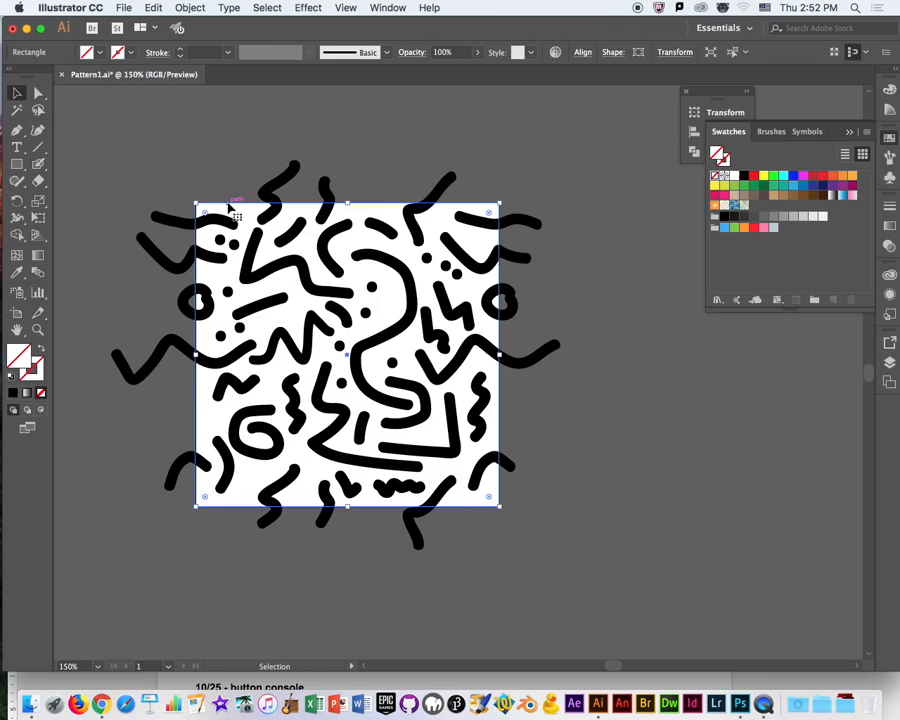
pyautogui.click(88, 52)
pyautogui.click(78, 76)
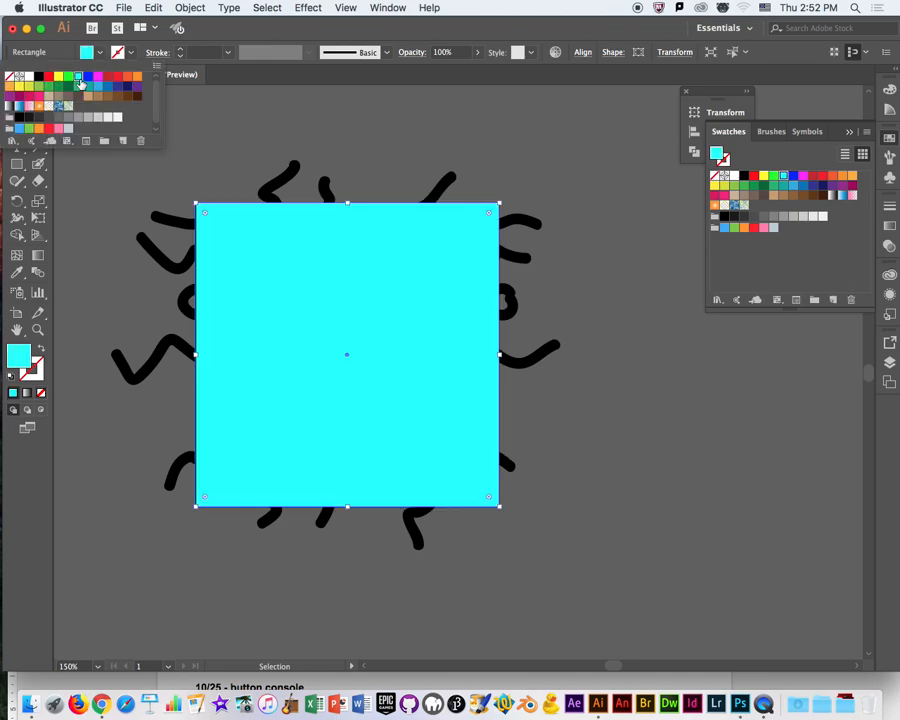
pyautogui.click(267, 25)
pyautogui.click(205, 147)
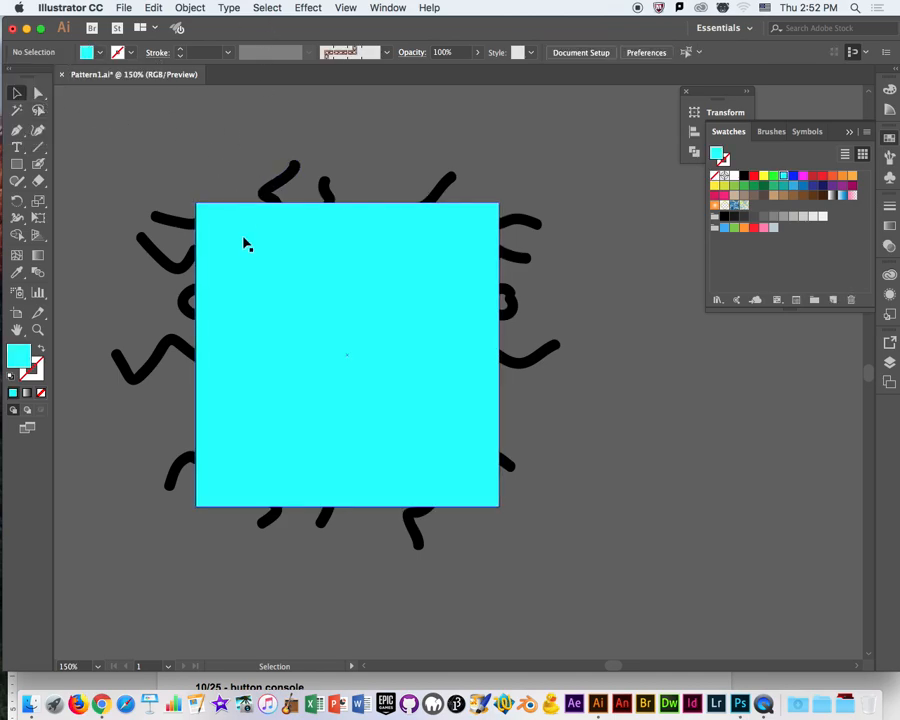
pyautogui.click(251, 248)
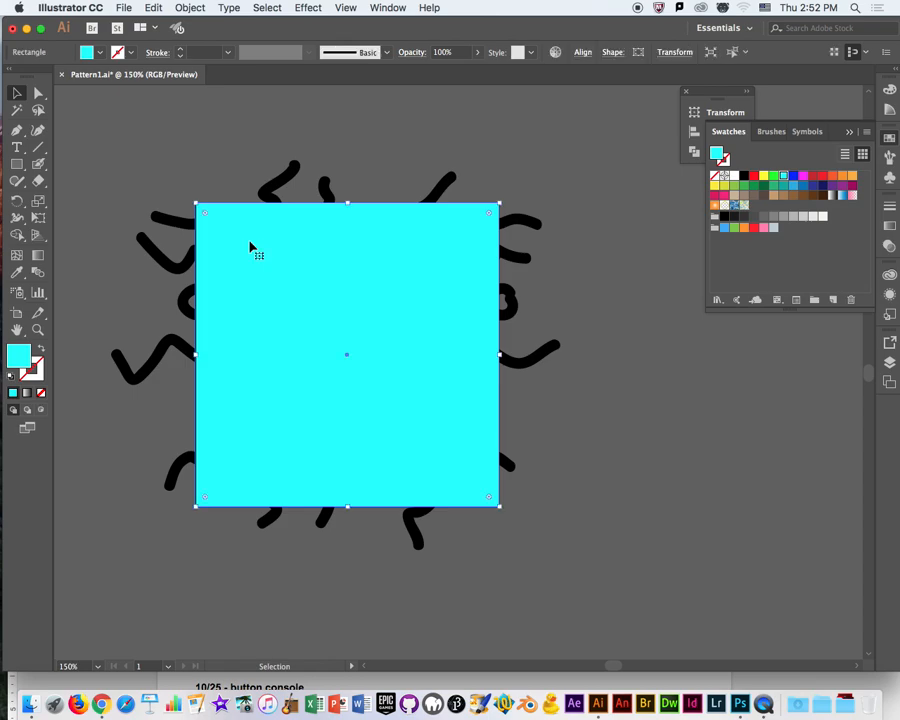
pyautogui.moveTo(251, 248); pyautogui.dragTo(644, 364)
# Group all the black strokes and check the group in the layer list by hiding and showing it.
pyautogui.moveTo(462, 475)
pyautogui.mouseDown()
pyautogui.moveTo(510, 551)
pyautogui.moveTo(529, 558)
pyautogui.mouseUp()
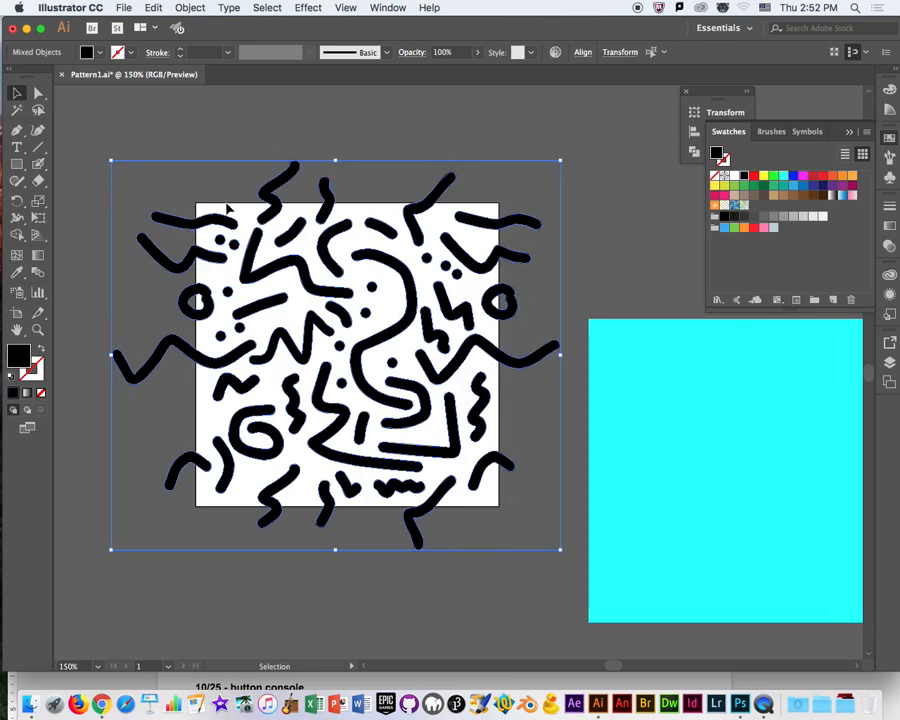
pyautogui.press('super+g')
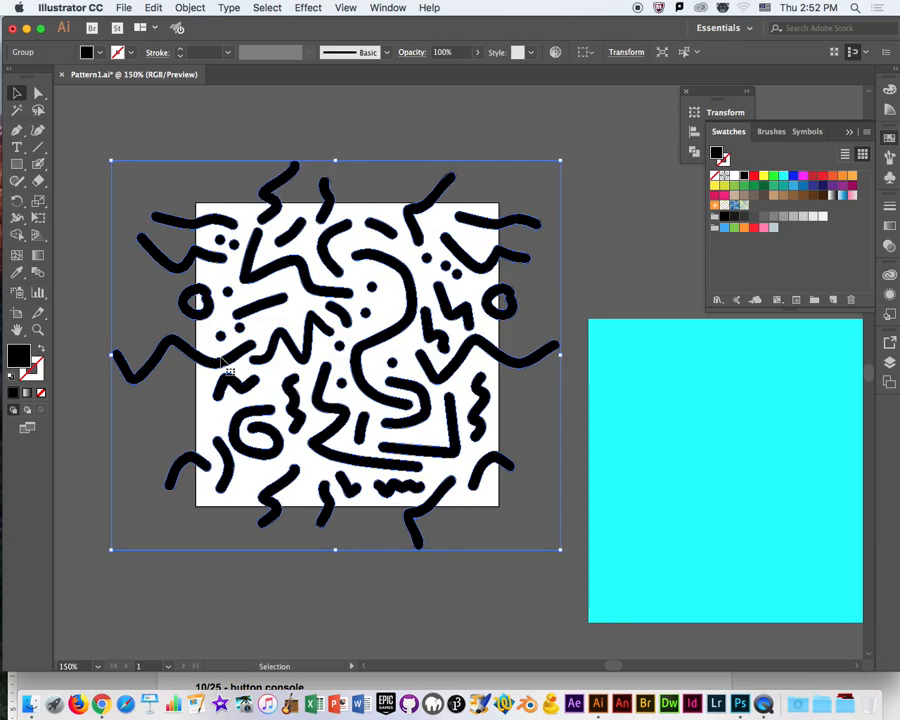
pyautogui.click(889, 364)
pyautogui.click(750, 357)
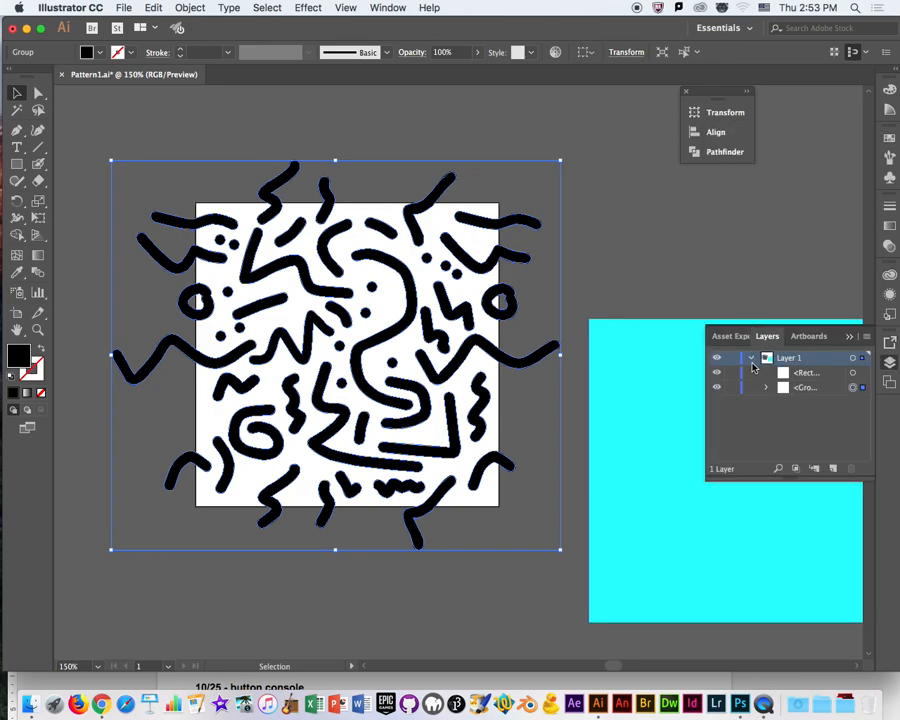
pyautogui.click(797, 392)
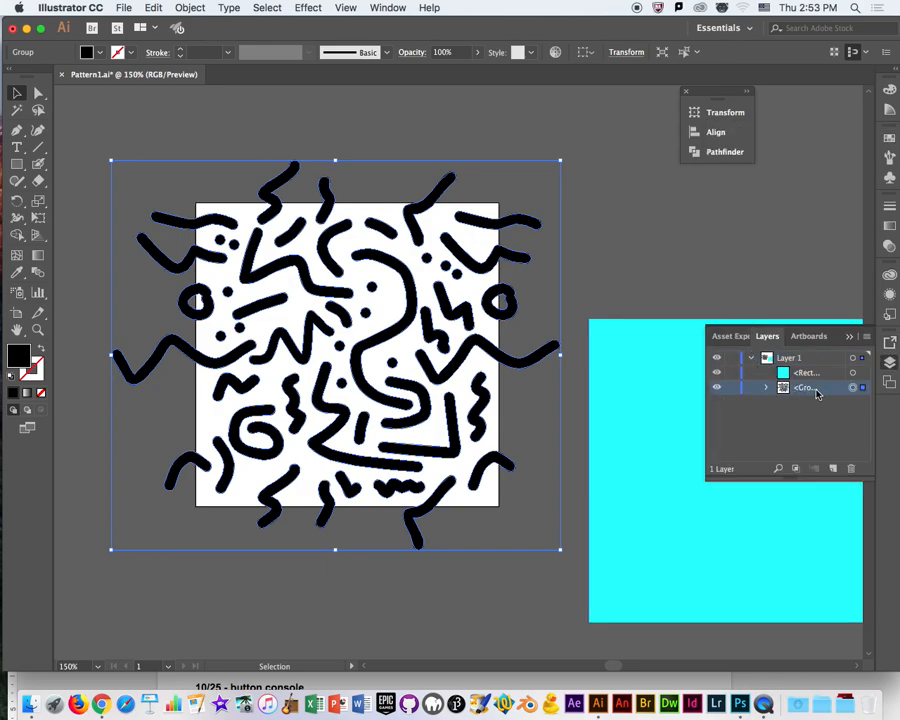
pyautogui.click(716, 389)
pyautogui.click(716, 389)
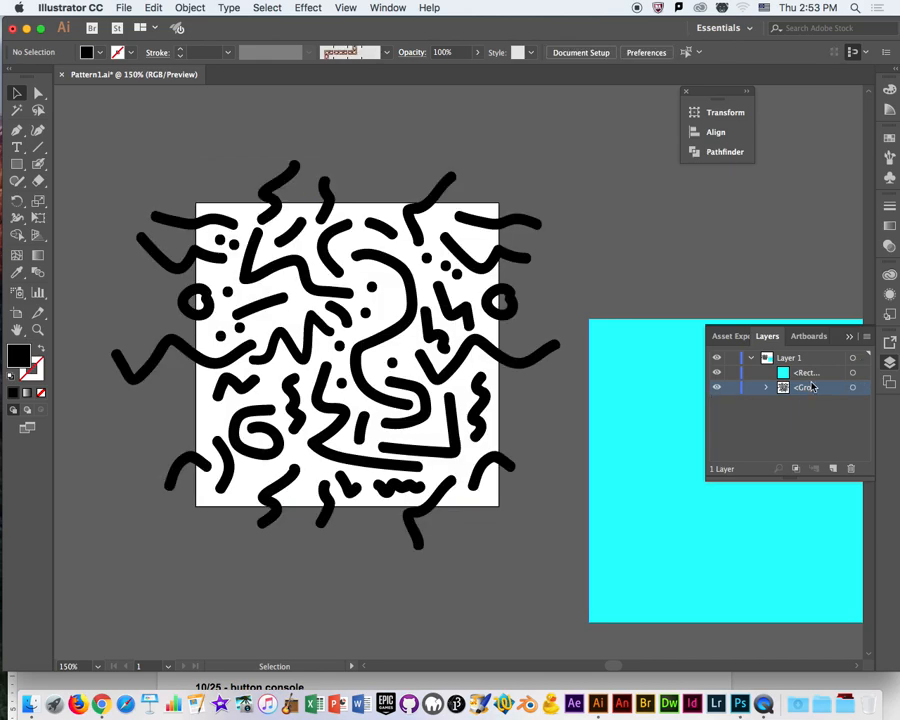
# Move the cyan square back over the grouped strokes and set its X position to 2 in.
pyautogui.click(640, 436)
pyautogui.moveTo(640, 436); pyautogui.dragTo(267, 350)
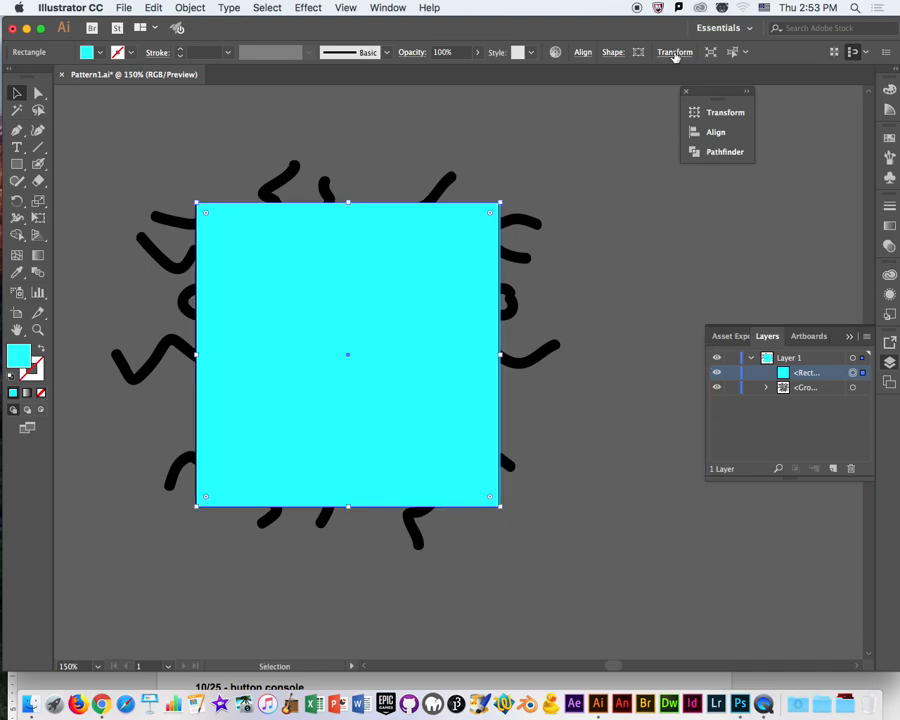
pyautogui.click(680, 52)
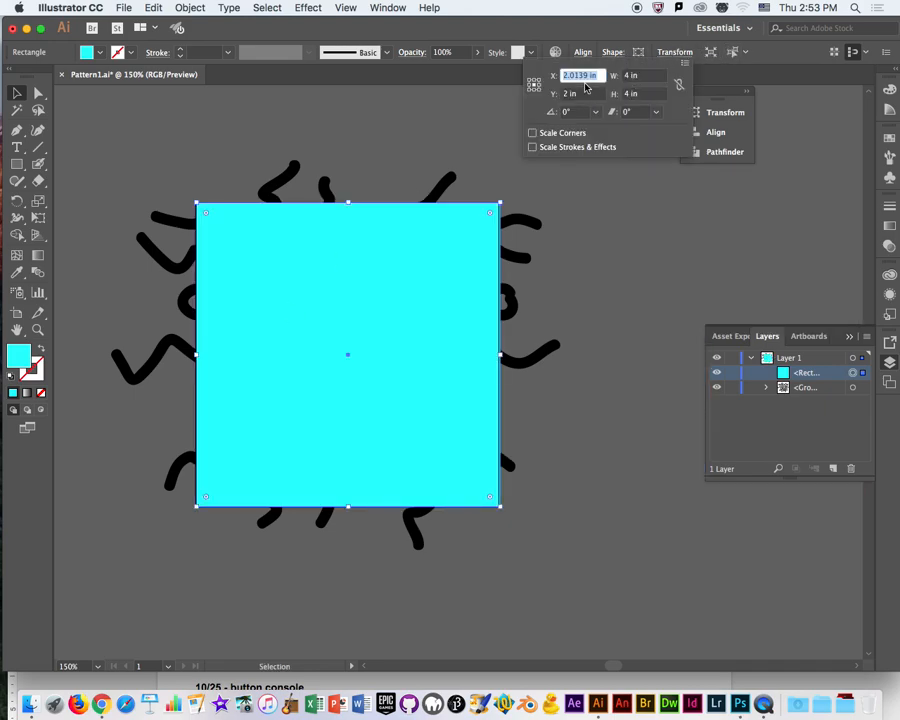
pyautogui.write('2')
pyautogui.press('Return')
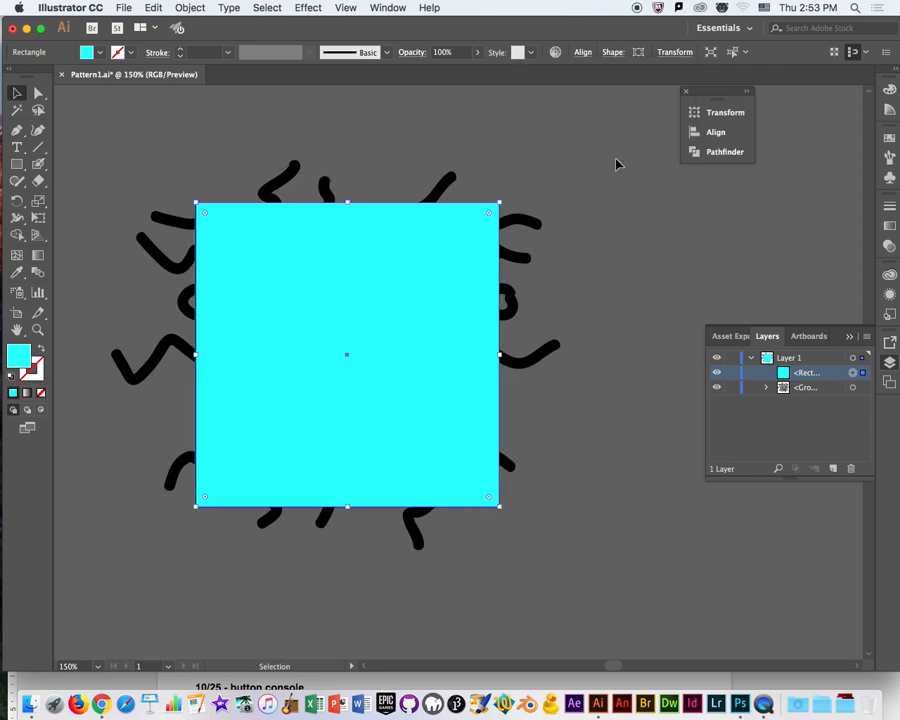
pyautogui.click(614, 160)
# Make a clipping mask from the cyan square and the grouped strokes.
pyautogui.moveTo(90, 147); pyautogui.dragTo(571, 551)
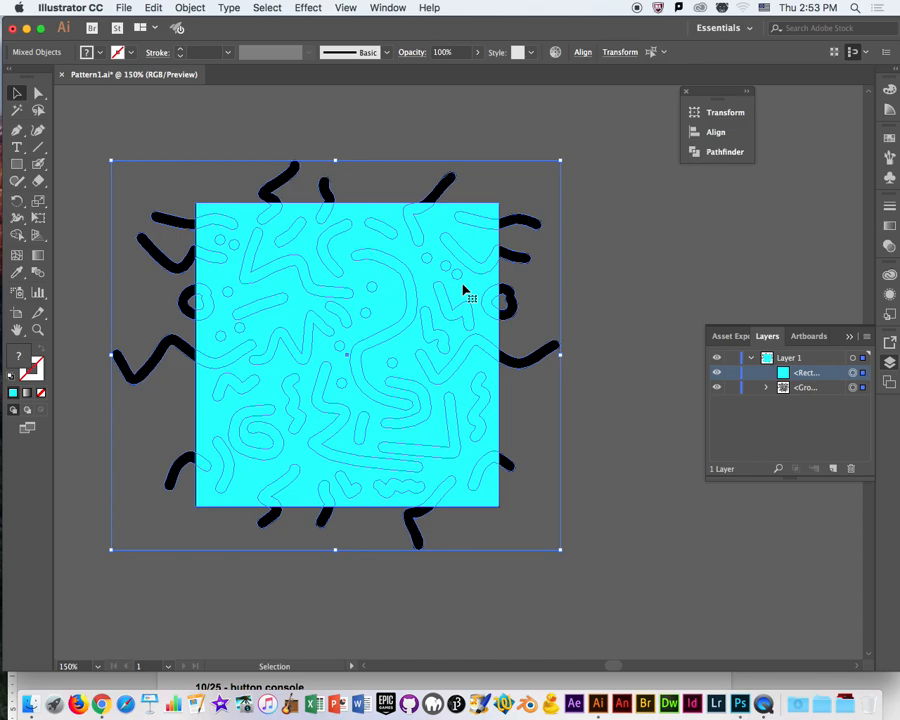
pyautogui.rightClick(463, 289)
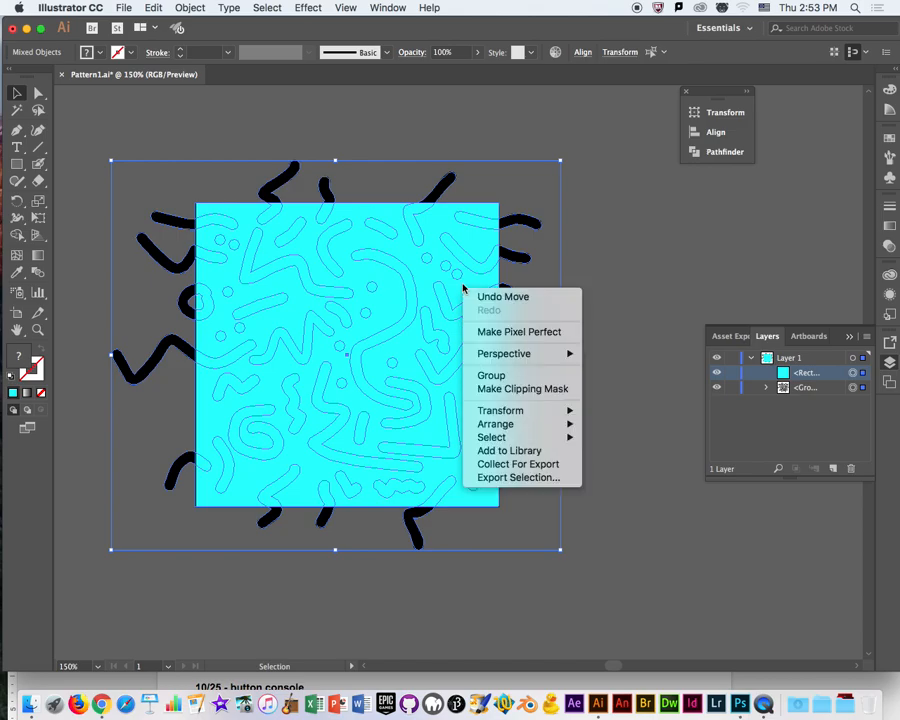
pyautogui.click(511, 390)
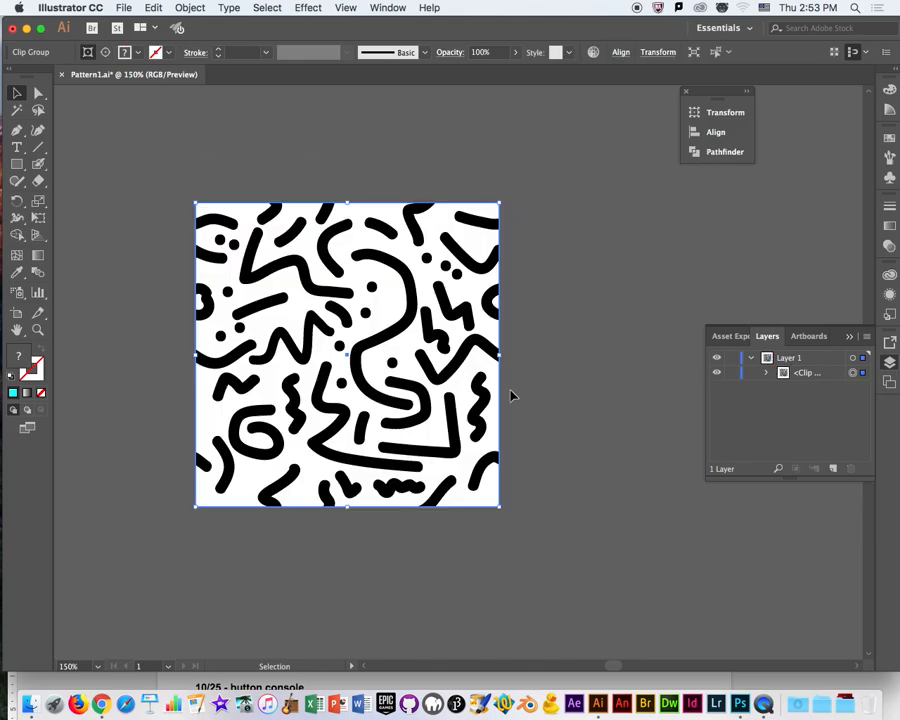
pyautogui.click(534, 418)
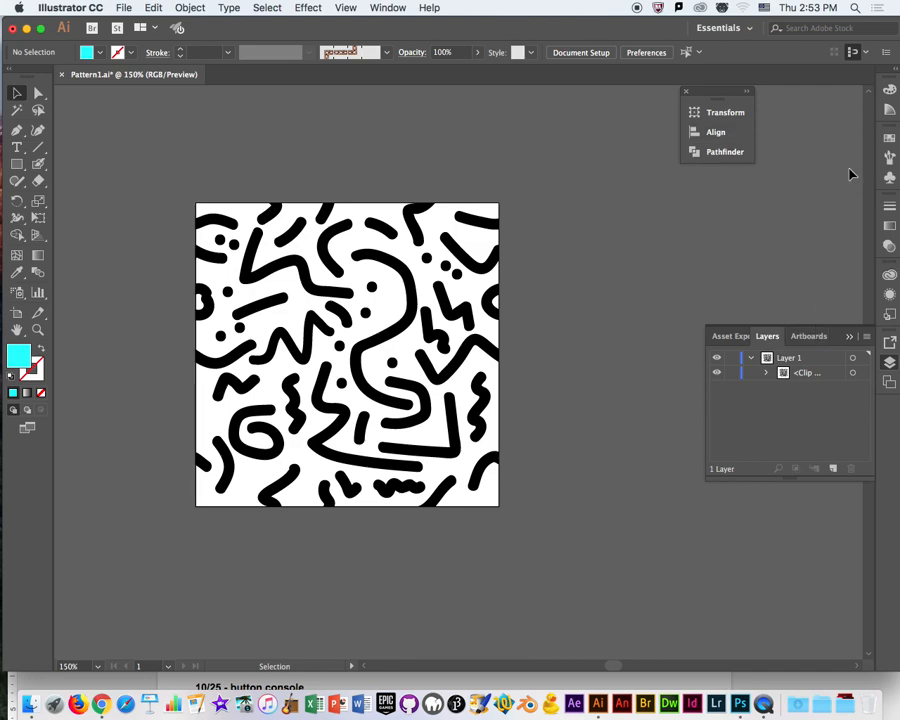
# Add the clipped artwork to the document's swatches as a new pattern swatch.
pyautogui.click(889, 136)
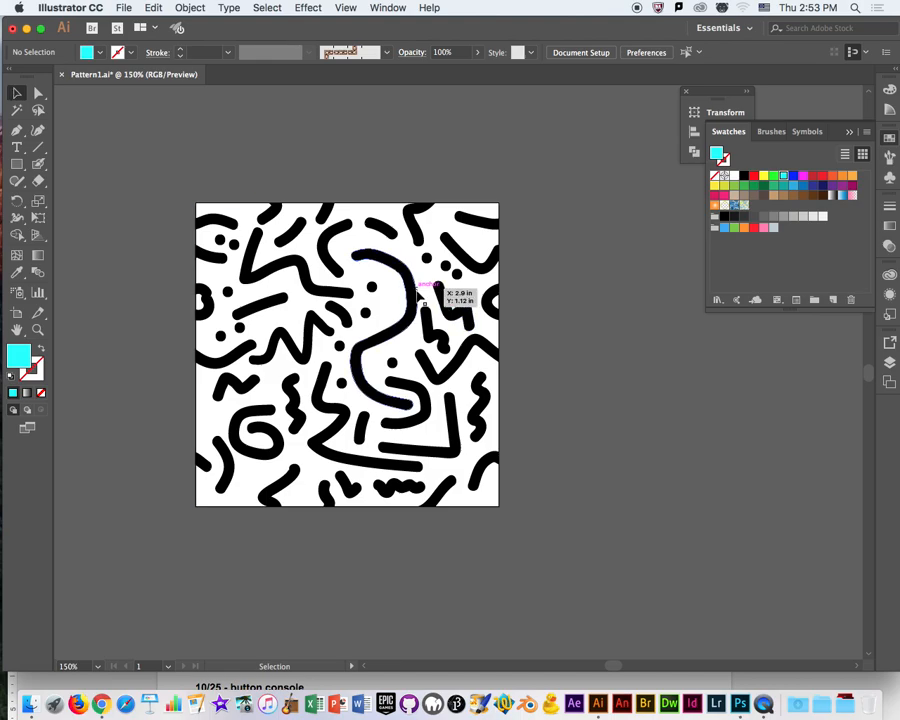
pyautogui.click(890, 137)
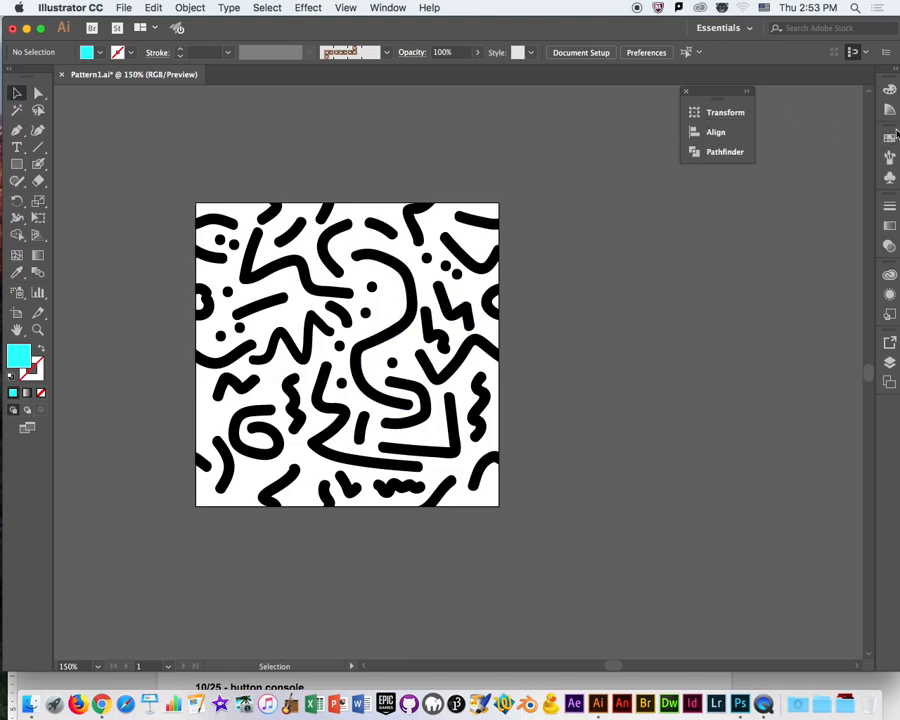
pyautogui.click(890, 137)
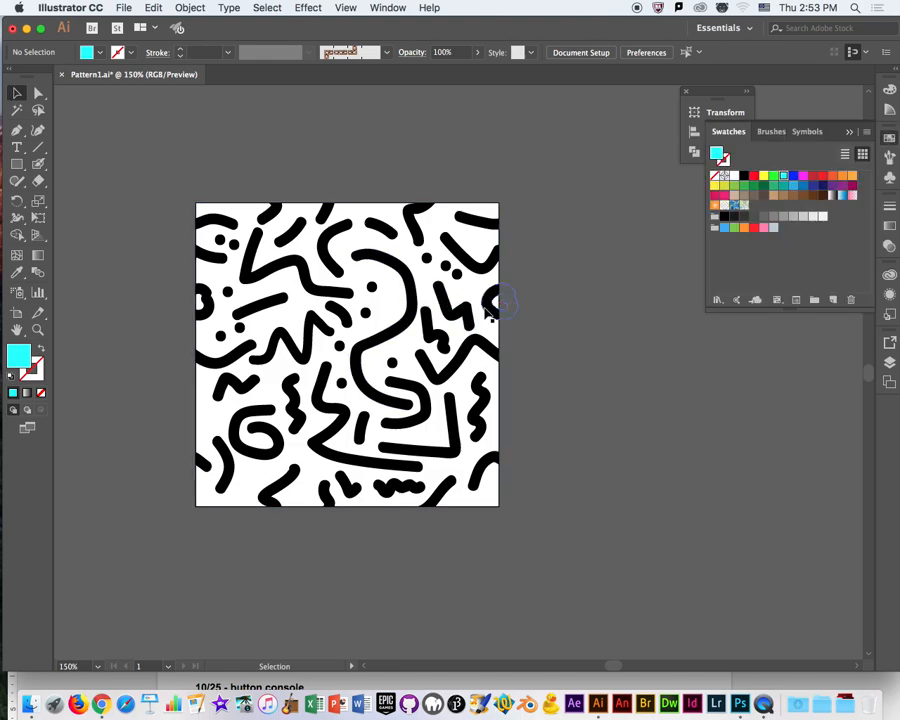
pyautogui.moveTo(412, 308); pyautogui.dragTo(758, 212)
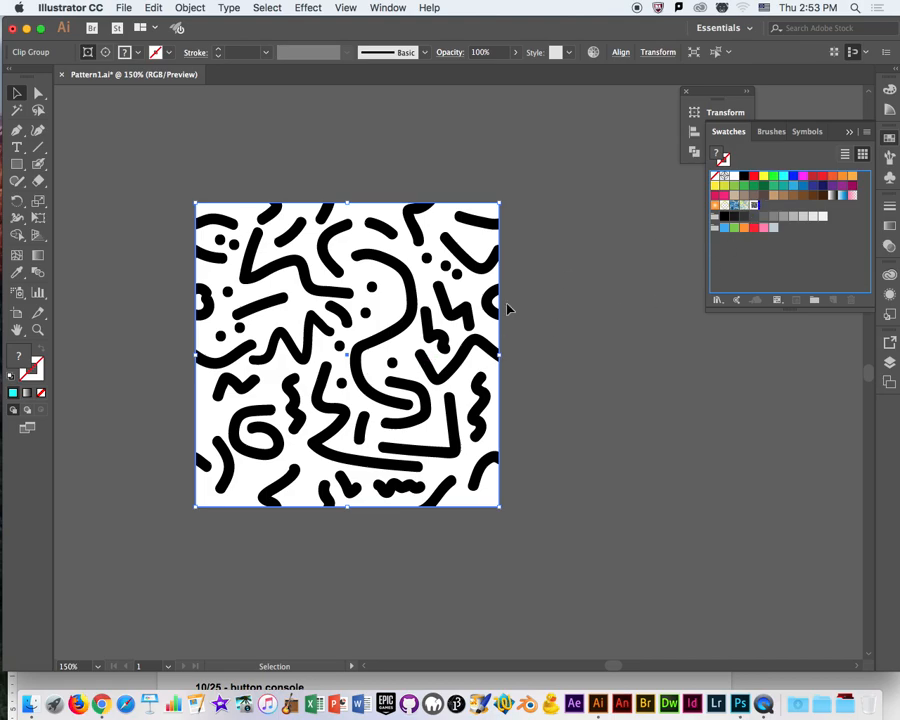
# Test the new pattern swatch as the fill of a large rectangle drawn beside the artboard, and delete that rectangle.
pyautogui.moveTo(566, 333); pyautogui.dragTo(448, 320)
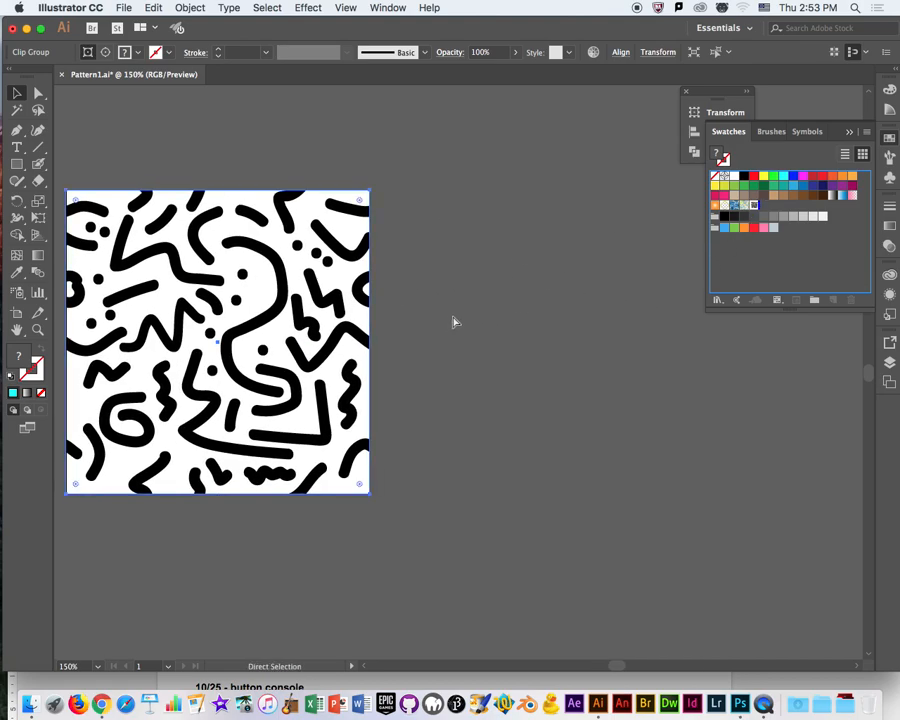
pyautogui.press('super+1')
pyautogui.press('super+minus')
pyautogui.moveTo(586, 355); pyautogui.dragTo(437, 318)
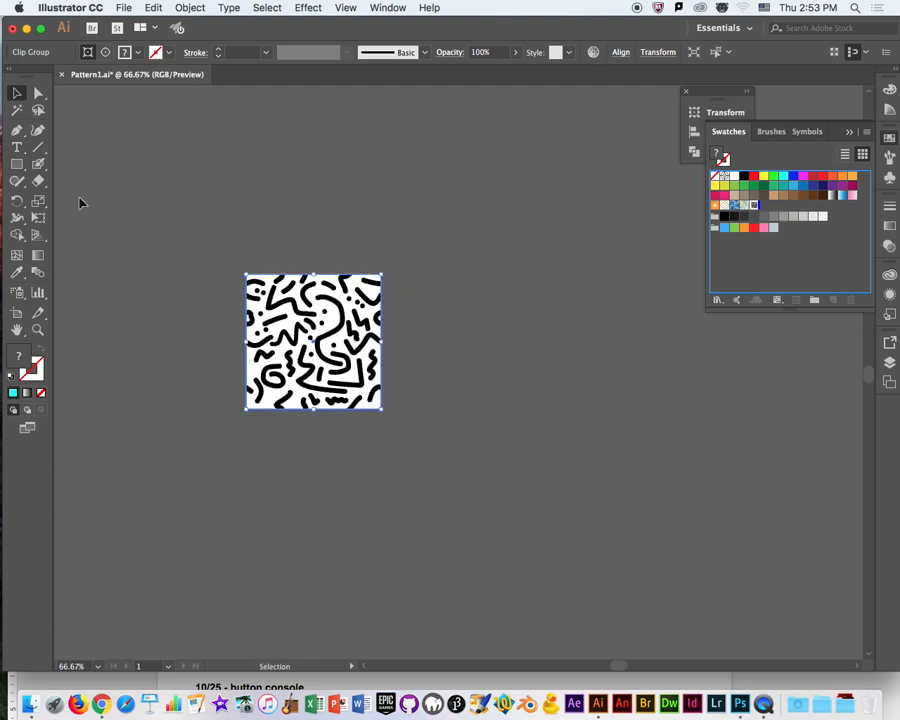
pyautogui.click(17, 165)
pyautogui.moveTo(397, 190); pyautogui.dragTo(831, 564)
pyautogui.moveTo(667, 448); pyautogui.dragTo(543, 399)
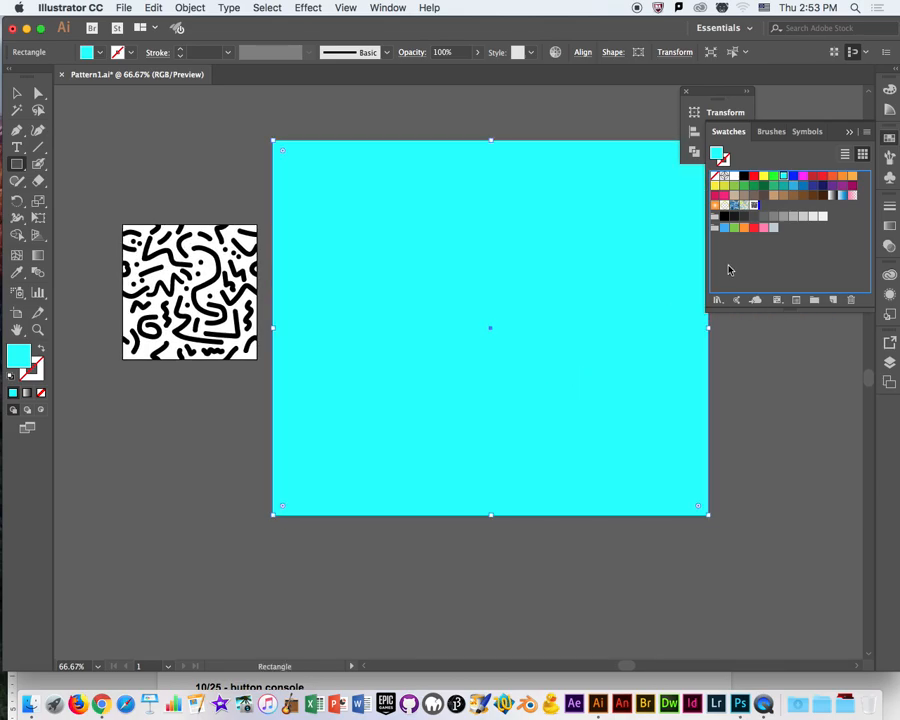
pyautogui.click(733, 207)
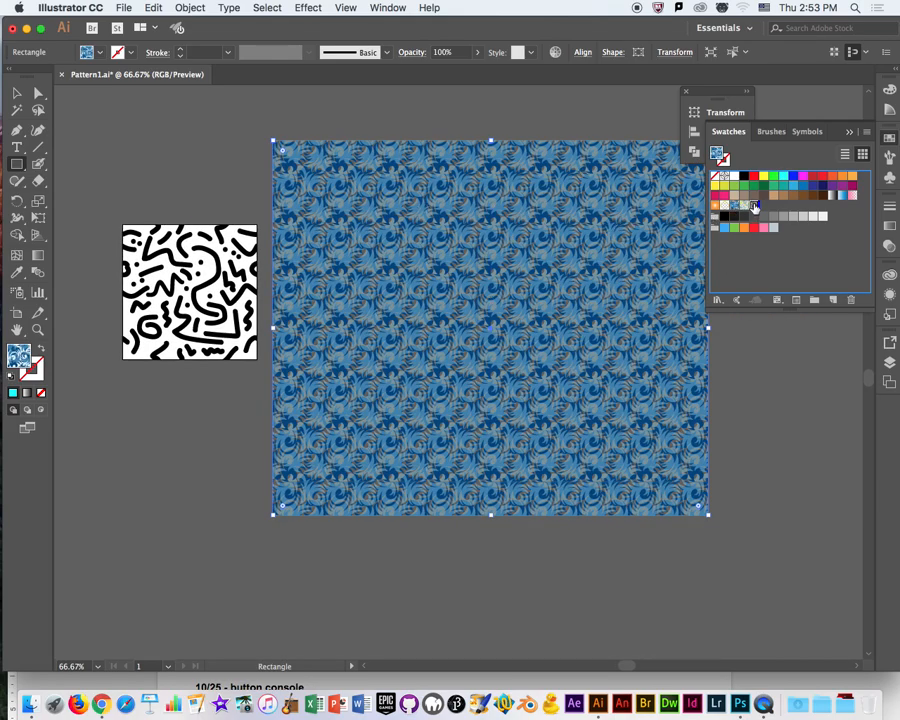
pyautogui.click(754, 206)
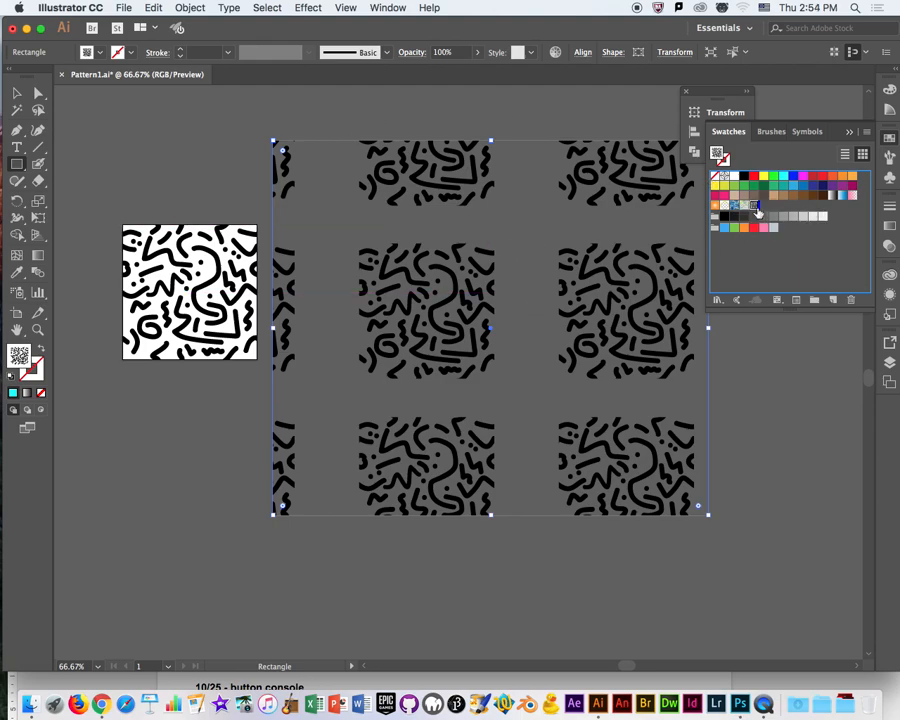
pyautogui.press('Delete')
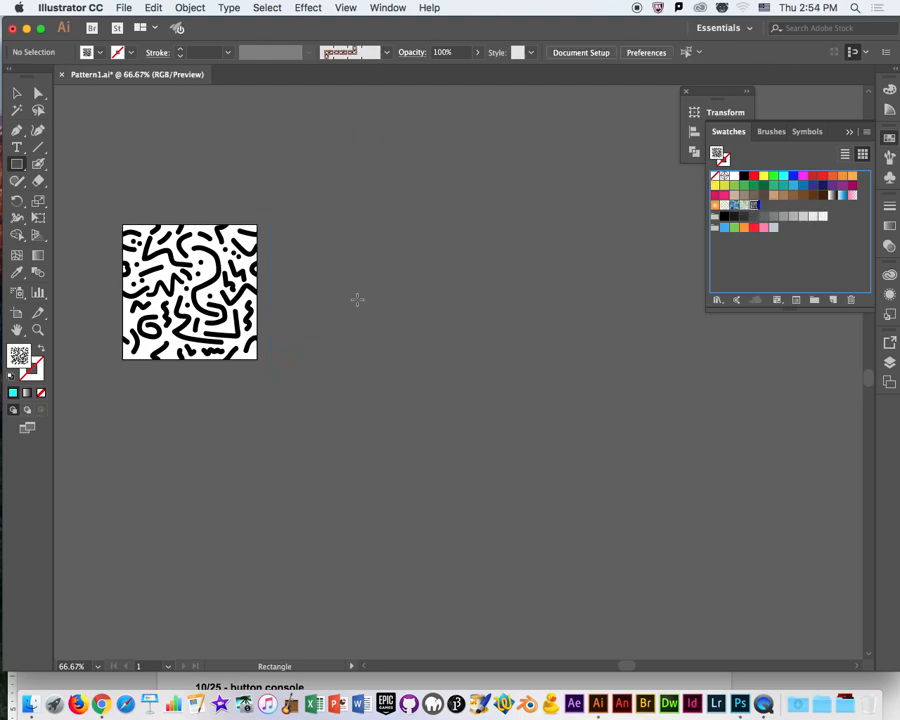
# Examine the paths of individual strokes along the clipped artwork's top, right and left edges.
pyautogui.click(17, 94)
pyautogui.click(212, 250)
pyautogui.click(39, 93)
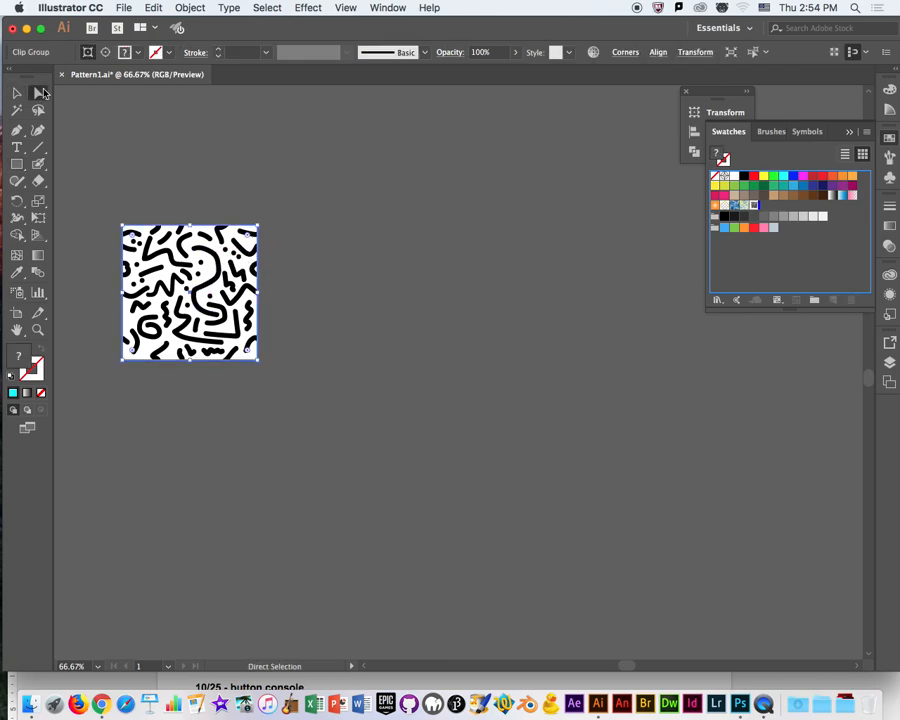
pyautogui.click(230, 217)
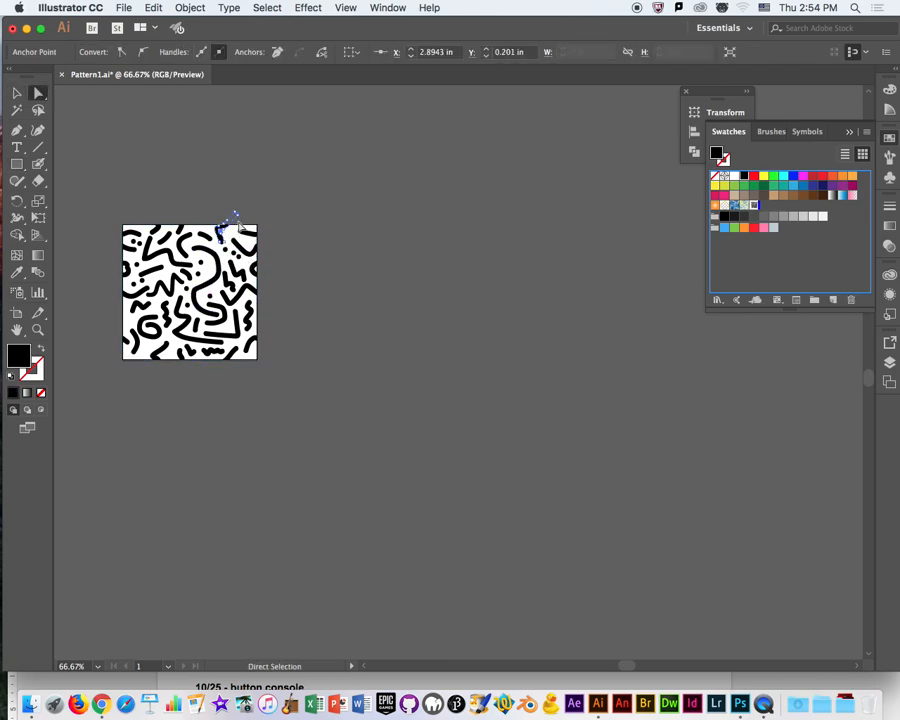
pyautogui.press('super+equal')
pyautogui.press('super+equal')
pyautogui.press('super+equal')
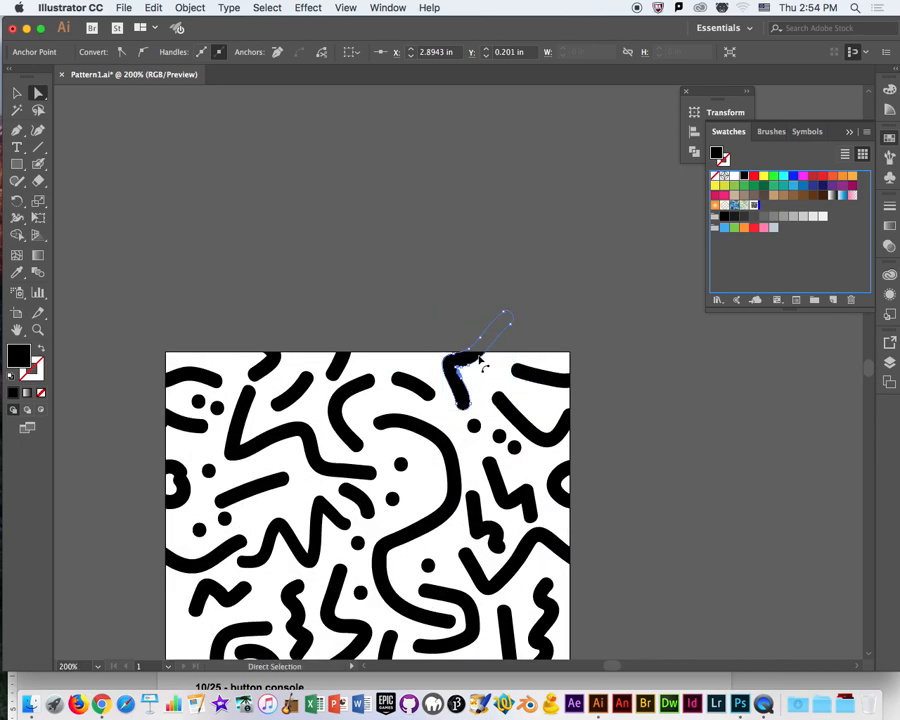
pyautogui.moveTo(466, 416); pyautogui.dragTo(442, 309)
pyautogui.click(512, 335)
pyautogui.moveTo(596, 322); pyautogui.dragTo(598, 436)
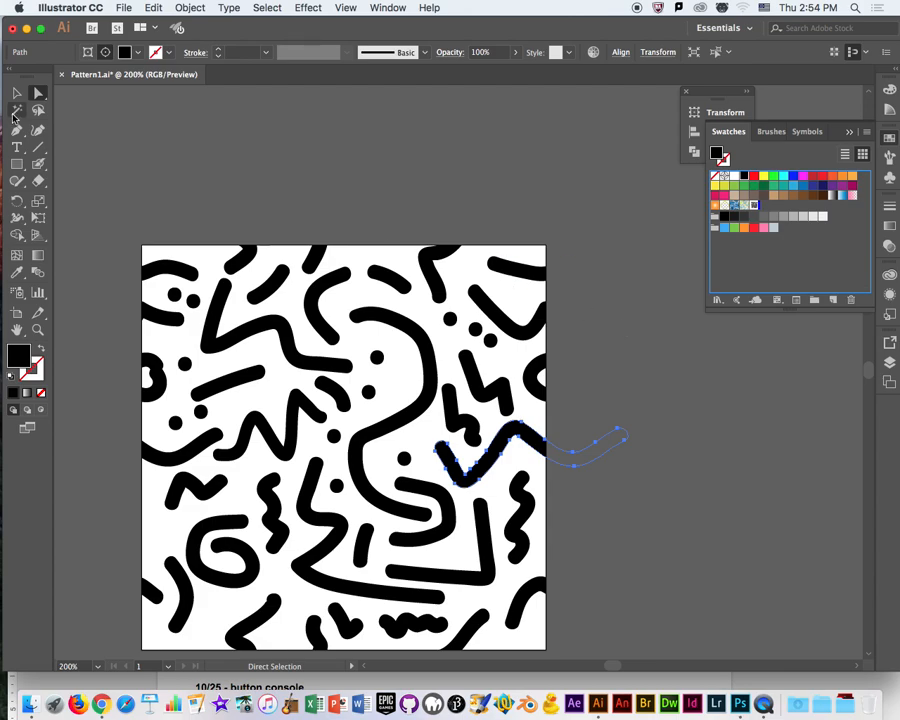
pyautogui.click(173, 319)
pyautogui.click(181, 273)
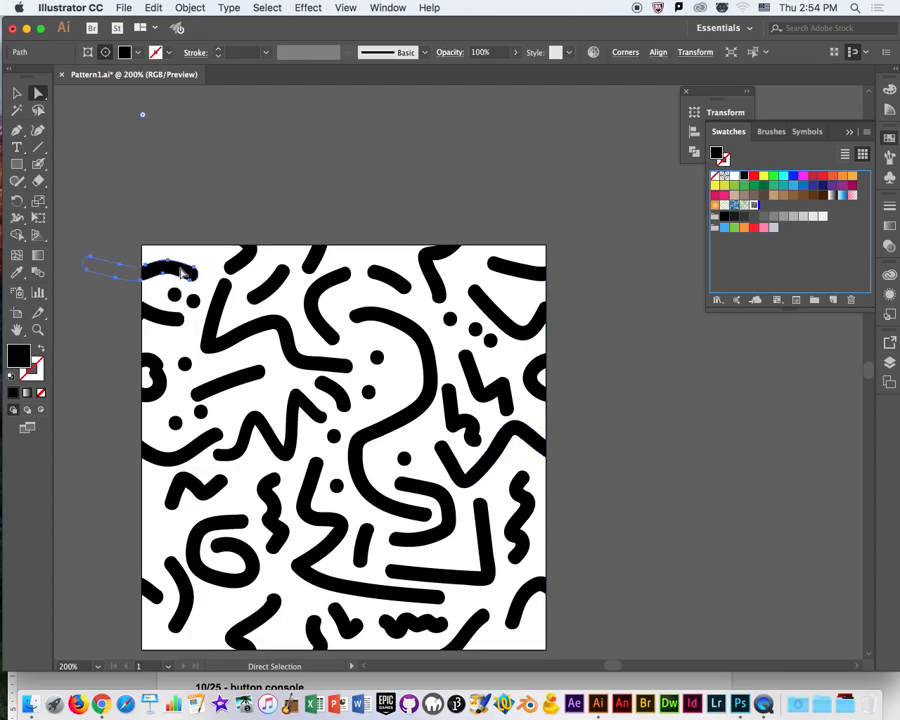
pyautogui.moveTo(289, 361); pyautogui.dragTo(277, 257)
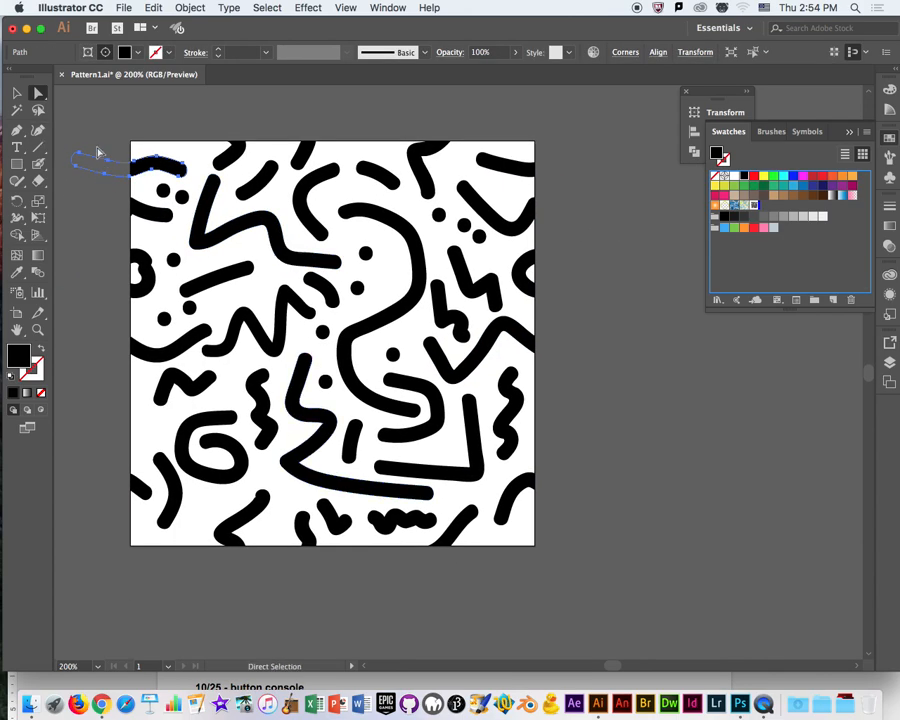
# Crop the clipped artwork to its square with the Pathfinder Crop operation.
pyautogui.click(16, 92)
pyautogui.moveTo(97, 126); pyautogui.dragTo(552, 556)
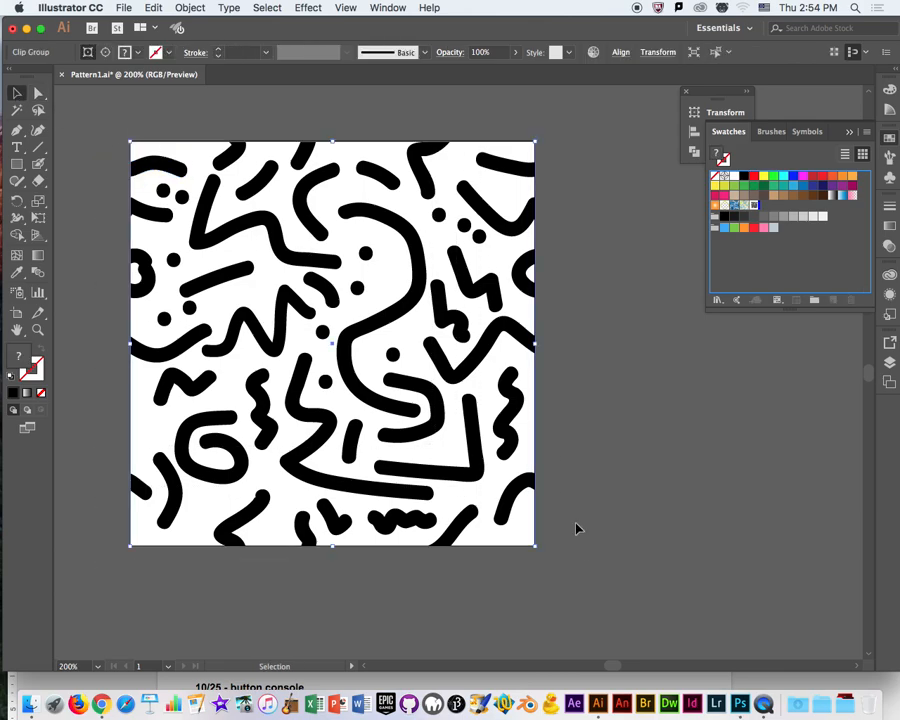
pyautogui.click(389, 7)
pyautogui.click(390, 7)
pyautogui.click(393, 7)
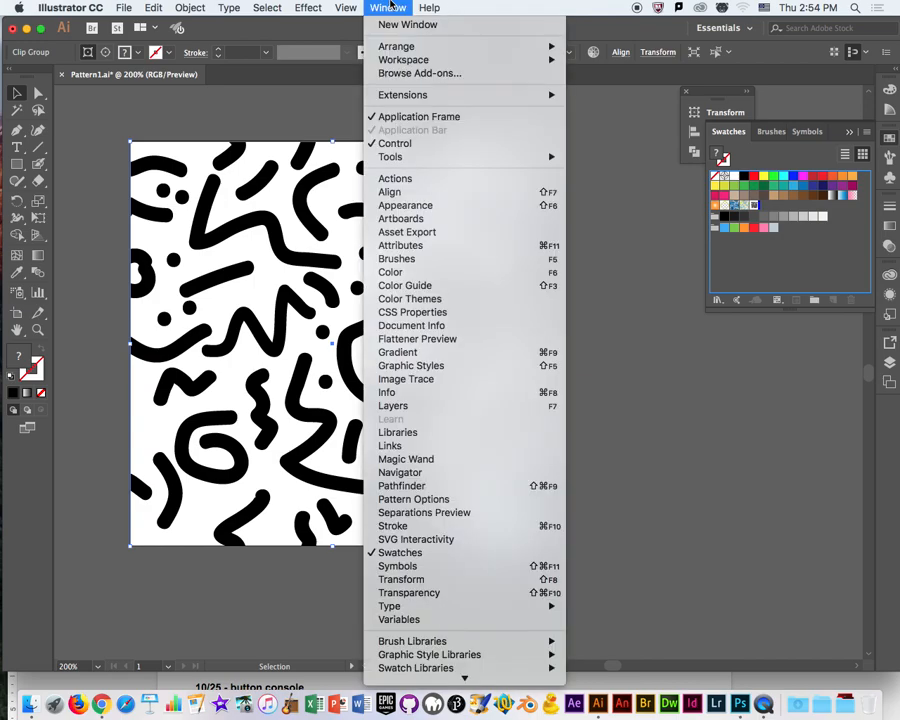
pyautogui.click(475, 489)
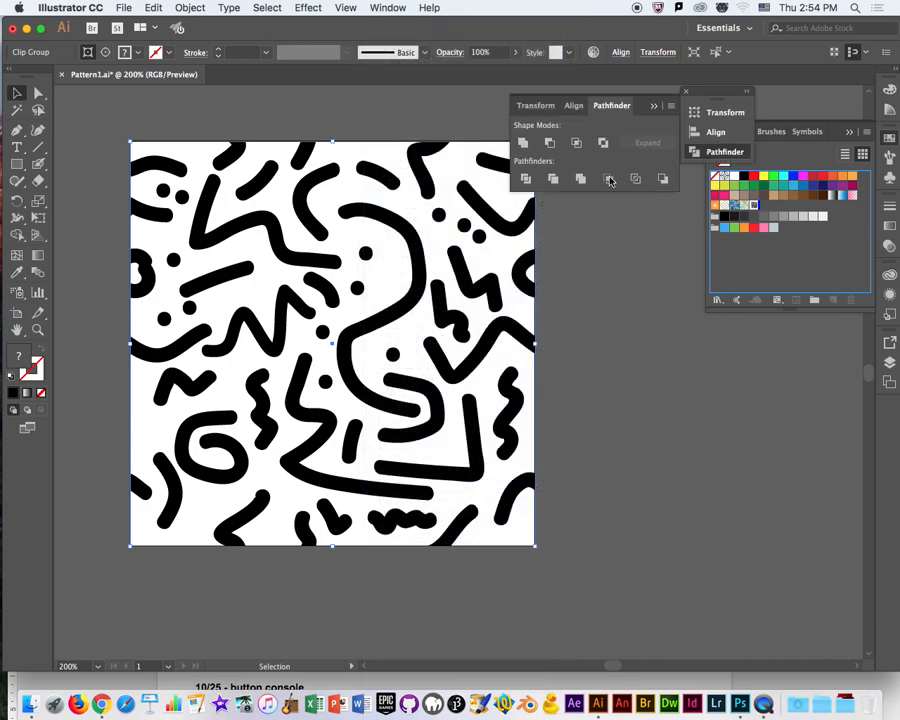
pyautogui.click(609, 179)
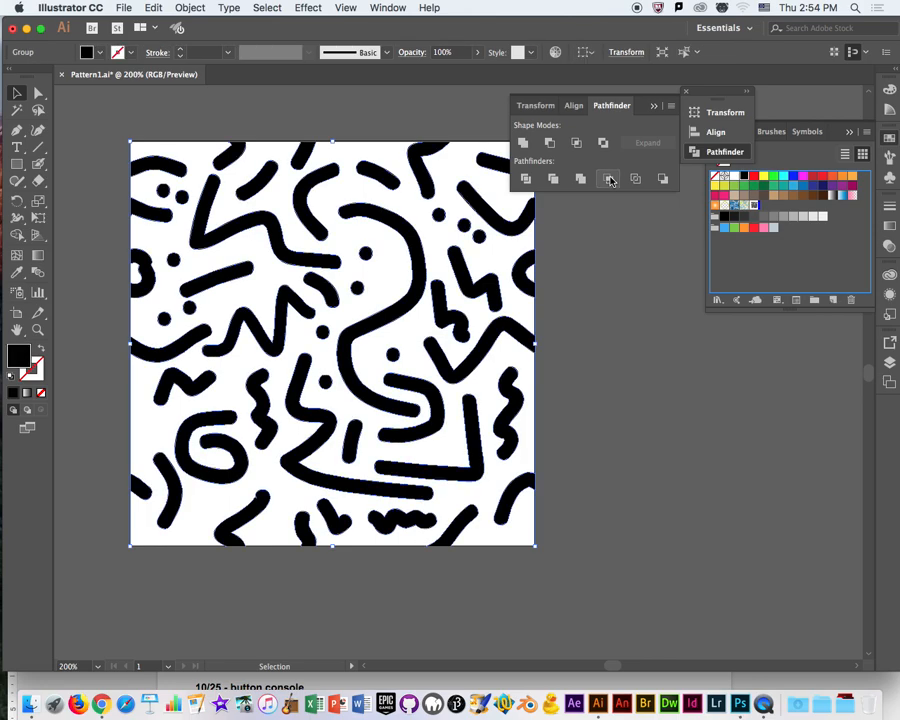
pyautogui.click(38, 92)
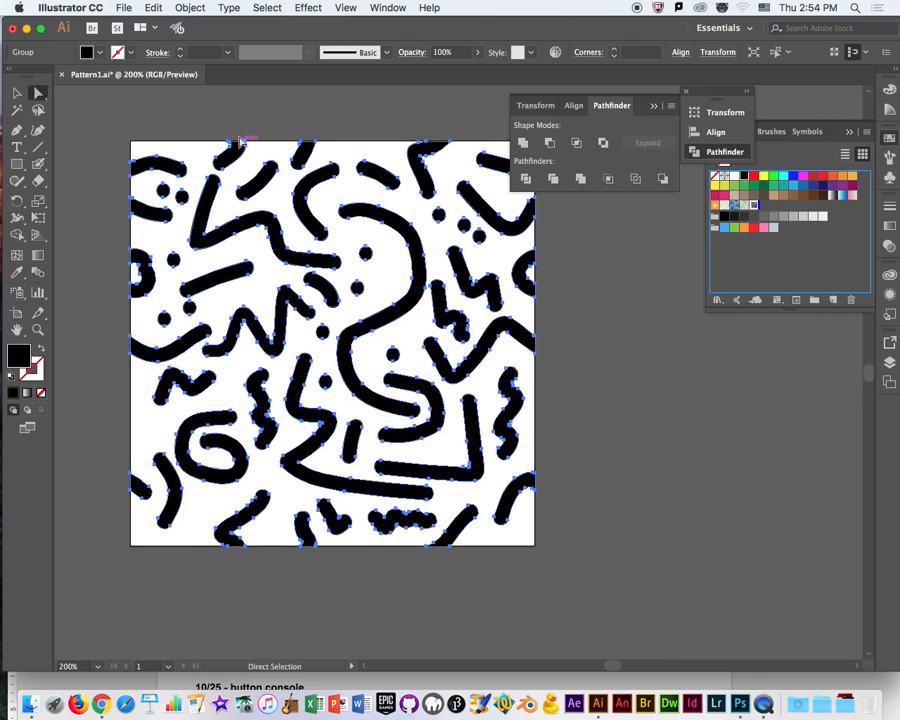
pyautogui.click(610, 181)
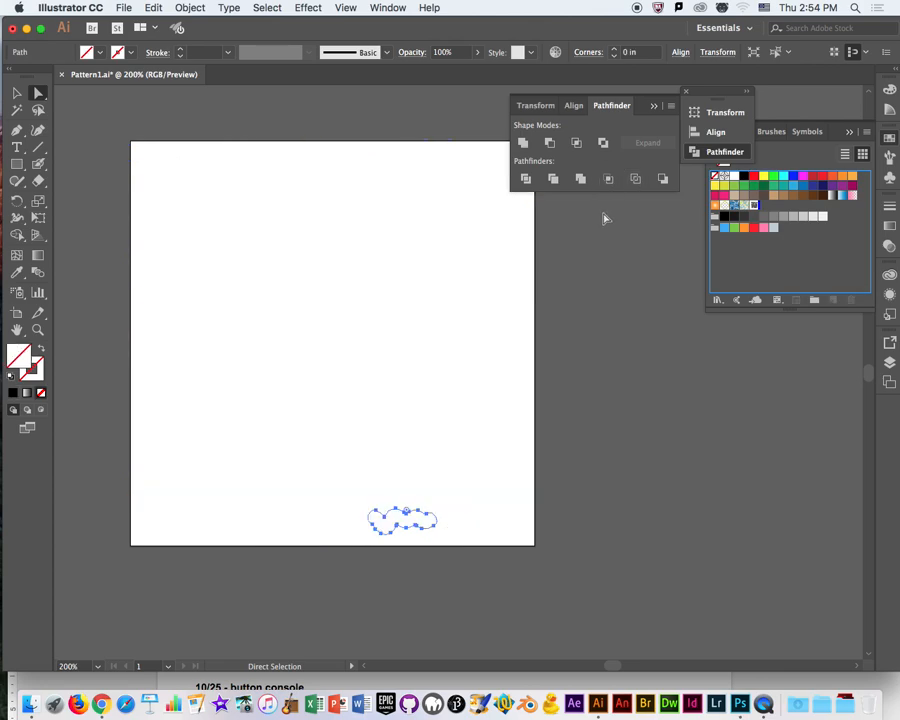
pyautogui.press('super+z')
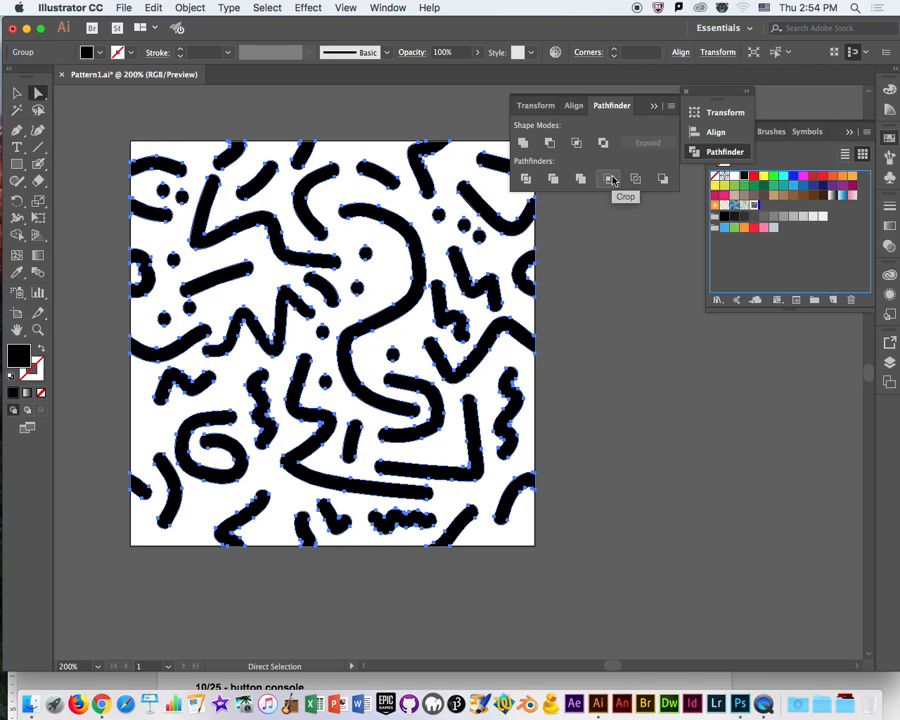
# Add the cropped artwork to the document's swatches as a new pattern swatch.
pyautogui.press('v')
pyautogui.hscroll(3, 578, 380)
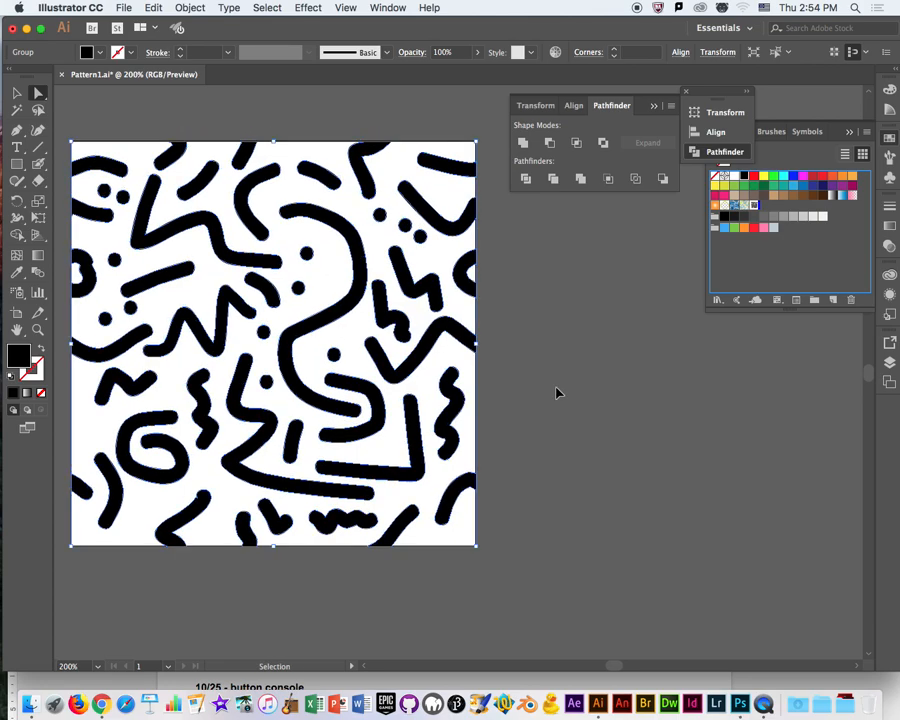
pyautogui.press('super+minus')
pyautogui.press('super+minus')
pyautogui.moveTo(614, 394); pyautogui.dragTo(486, 350)
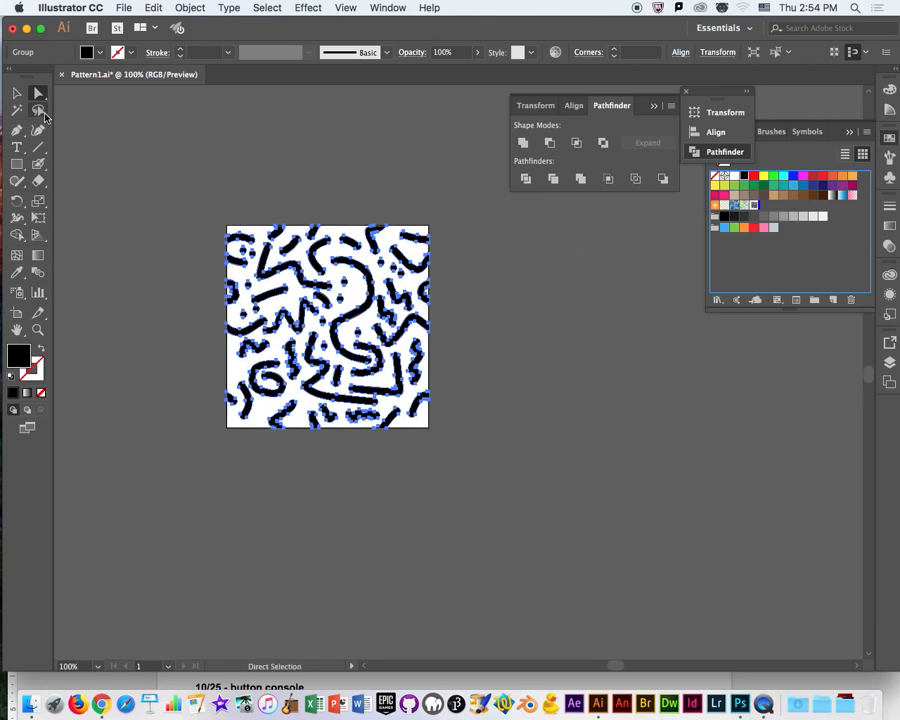
pyautogui.click(17, 93)
pyautogui.click(422, 312)
pyautogui.moveTo(370, 294); pyautogui.dragTo(770, 212)
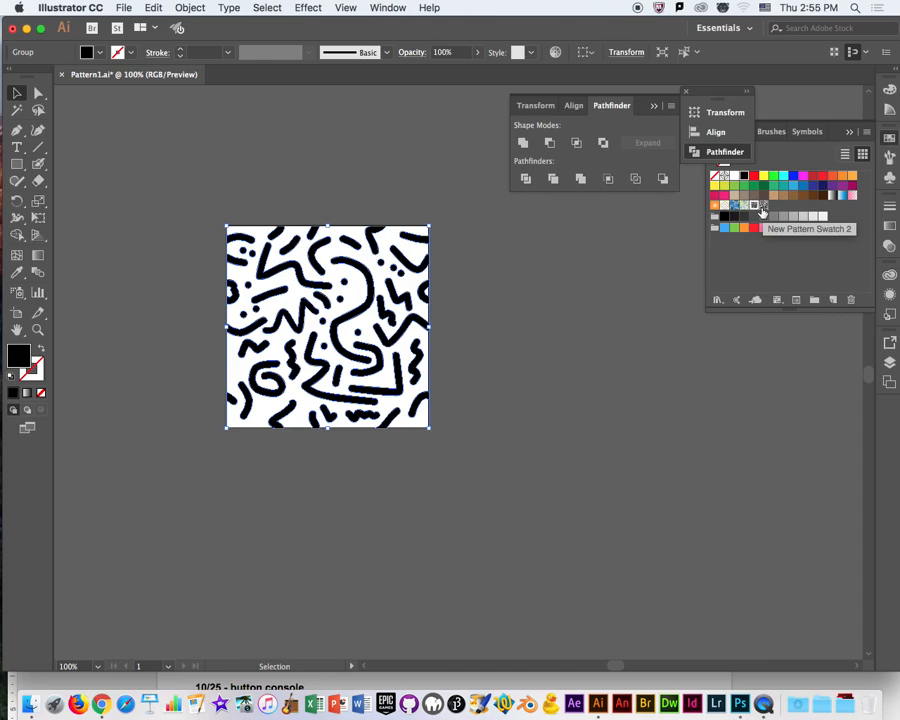
# Draw a large rectangle beside the artboard and fill it with New Pattern Swatch 2.
pyautogui.press('space')
pyautogui.moveTo(534, 349); pyautogui.dragTo(364, 305)
pyautogui.click(16, 163)
pyautogui.moveTo(267, 168); pyautogui.dragTo(837, 614)
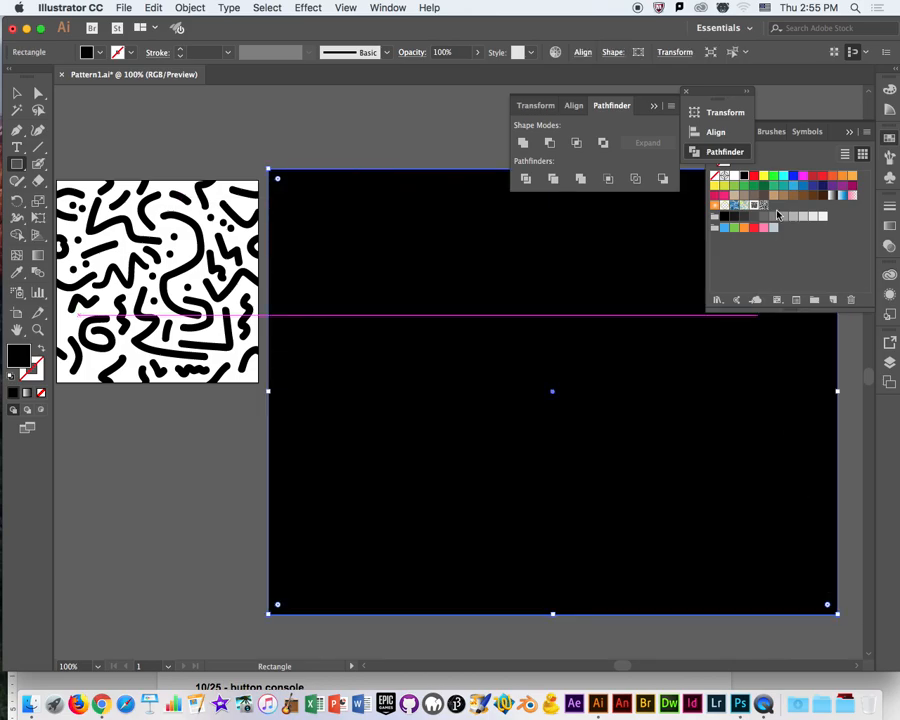
pyautogui.doubleClick(764, 205)
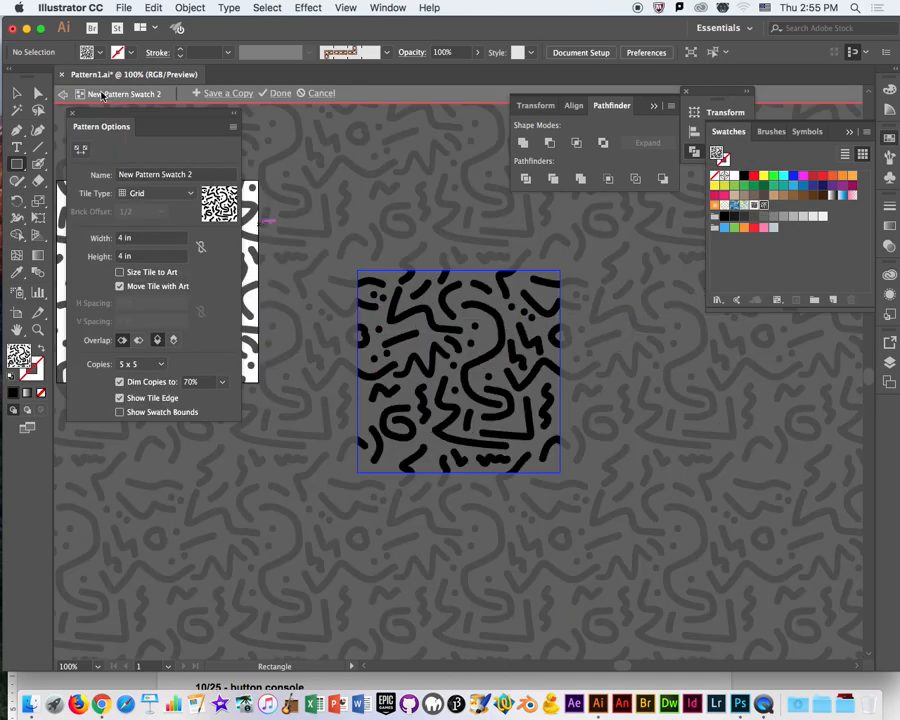
pyautogui.click(63, 95)
pyautogui.moveTo(554, 420); pyautogui.dragTo(391, 445)
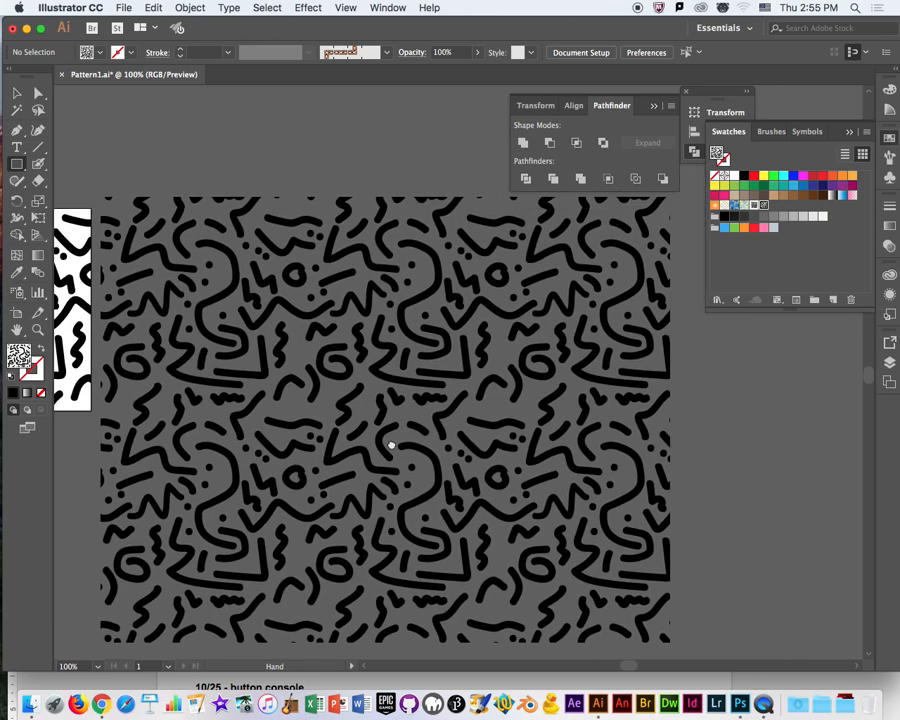
pyautogui.press('super+minus')
# Enlarge the pattern-filled rectangle beside the artboard to show more repeats of the tile.
pyautogui.press('super+minus')
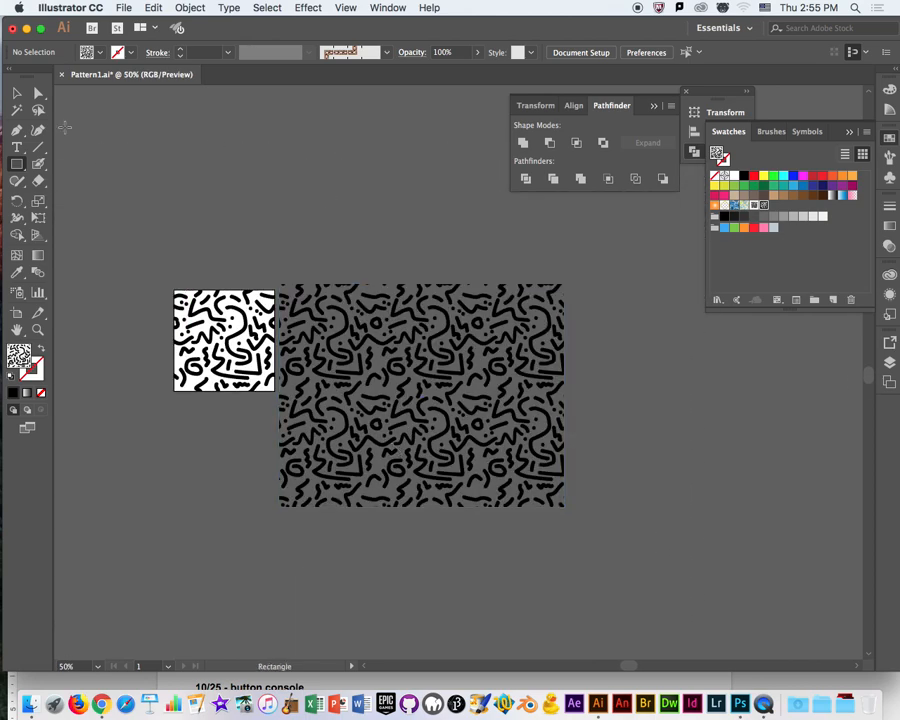
pyautogui.click(16, 92)
pyautogui.moveTo(409, 374); pyautogui.dragTo(428, 339)
pyautogui.moveTo(456, 391); pyautogui.dragTo(471, 388)
pyautogui.moveTo(597, 470); pyautogui.dragTo(762, 580)
pyautogui.scroll(-4, 646, 520)
pyautogui.hscroll(5, 646, 520)
pyautogui.moveTo(631, 492); pyautogui.dragTo(757, 577)
pyautogui.press('space')
pyautogui.moveTo(588, 514); pyautogui.dragTo(519, 538)
pyautogui.press('super+minus')
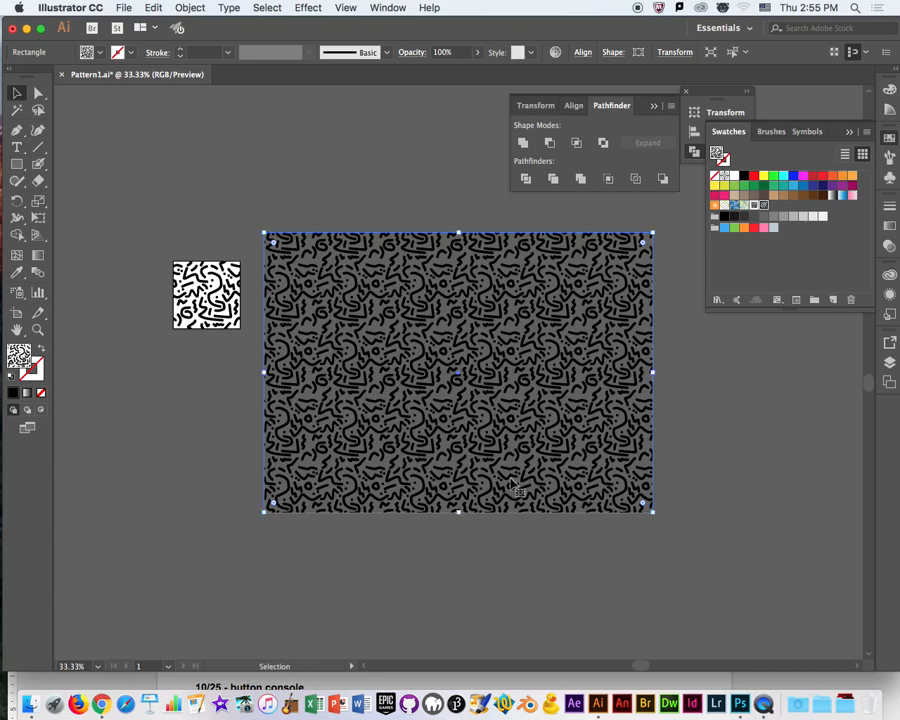
# Move the pattern-filled rectangle next to the artboard with their top edges level, and deselect it.
pyautogui.click(372, 178)
pyautogui.moveTo(521, 410); pyautogui.dragTo(505, 439)
pyautogui.click(311, 169)
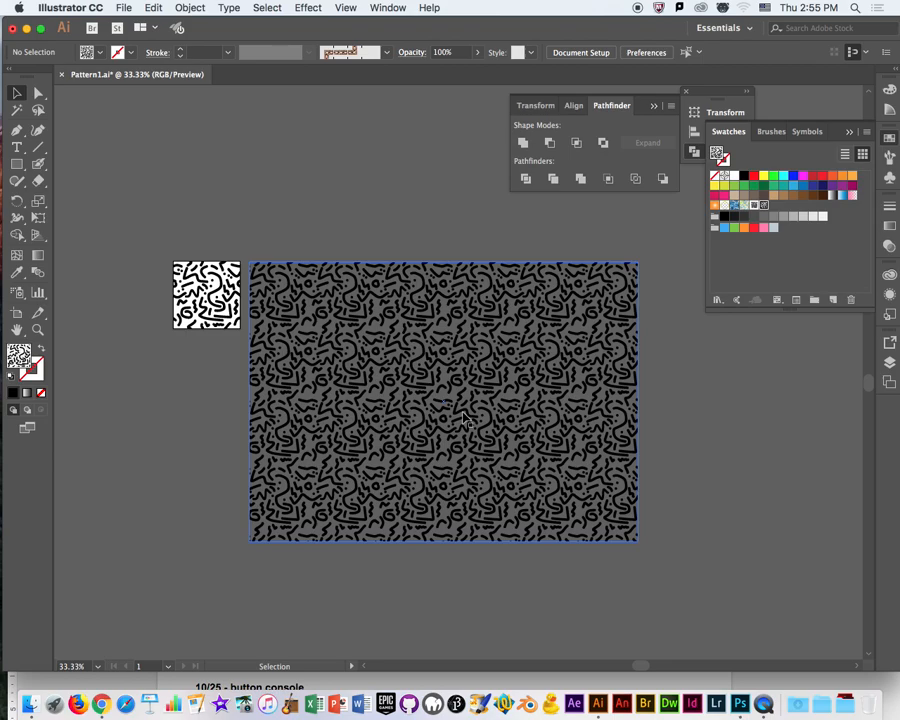
pyautogui.click(527, 448)
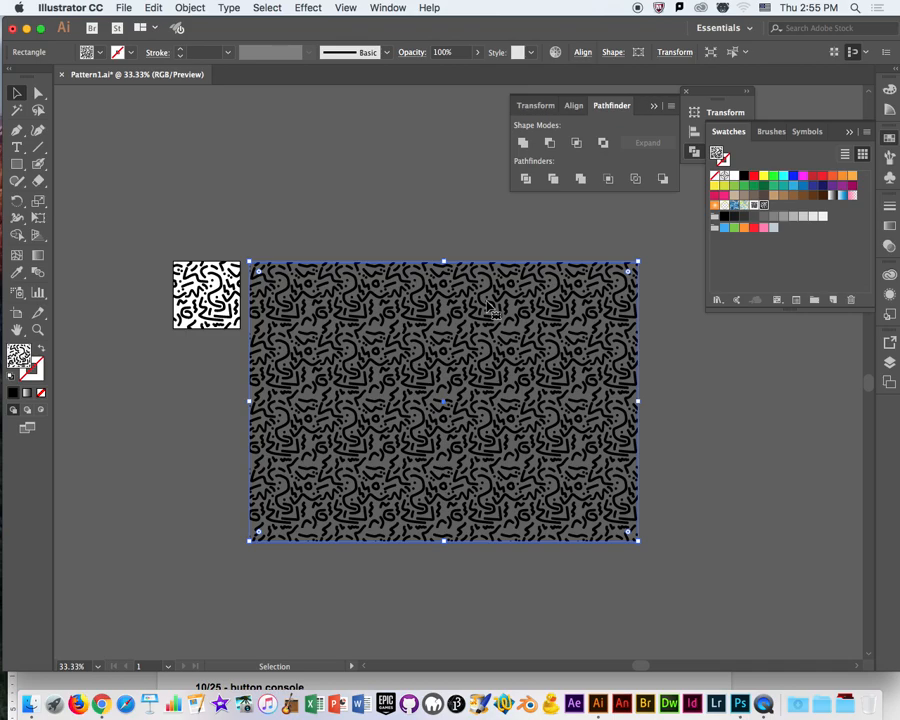
pyautogui.click(291, 183)
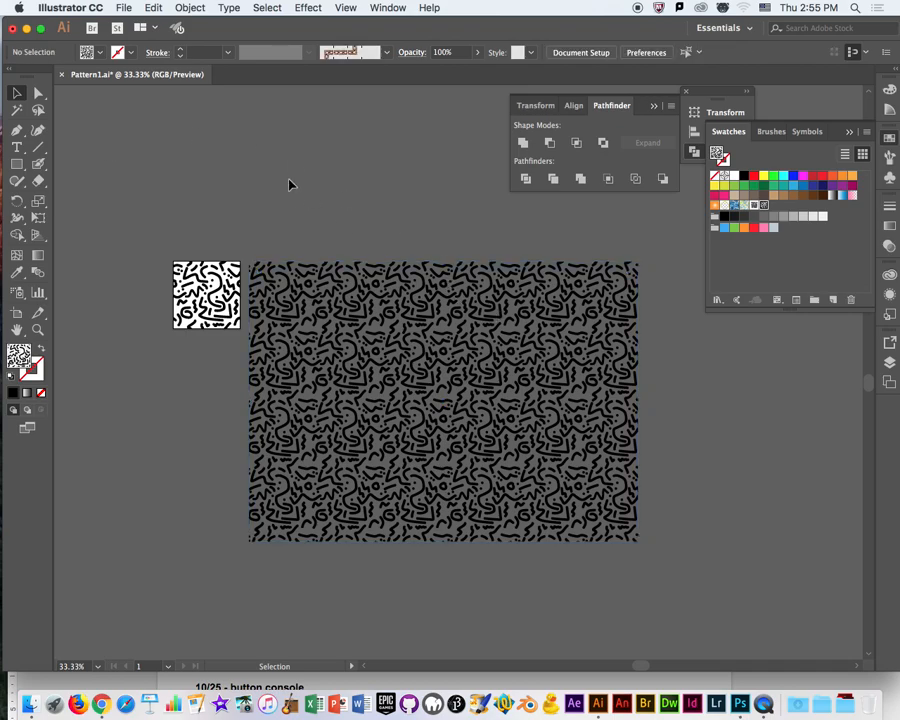
# Scale only the rectangle's pattern fill uniformly to 50%, leaving Transform Objects off.
pyautogui.click(424, 338)
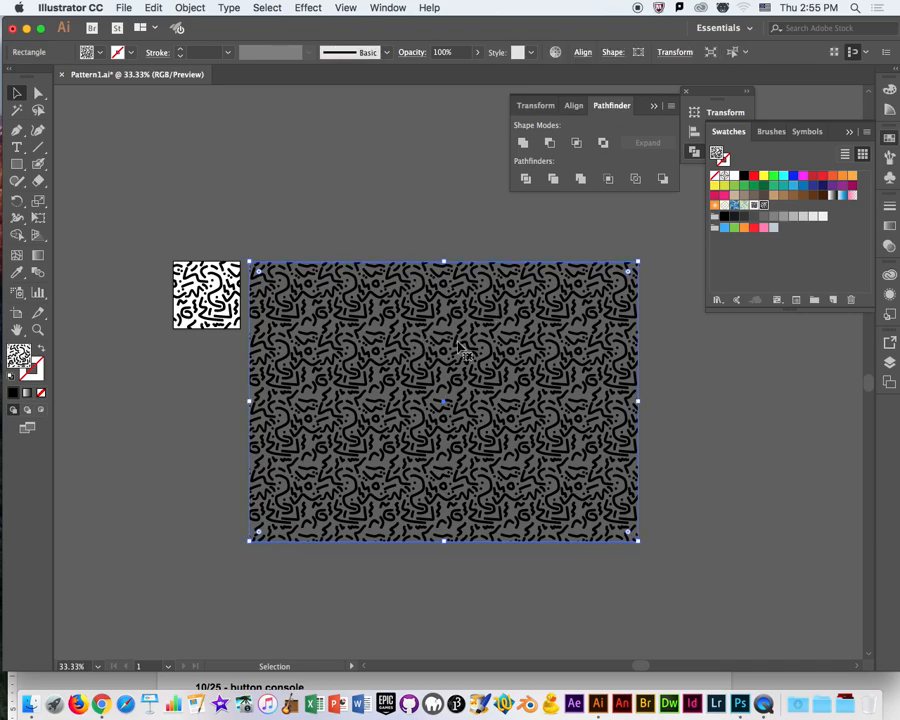
pyautogui.rightClick(458, 344)
pyautogui.moveTo(500, 544)
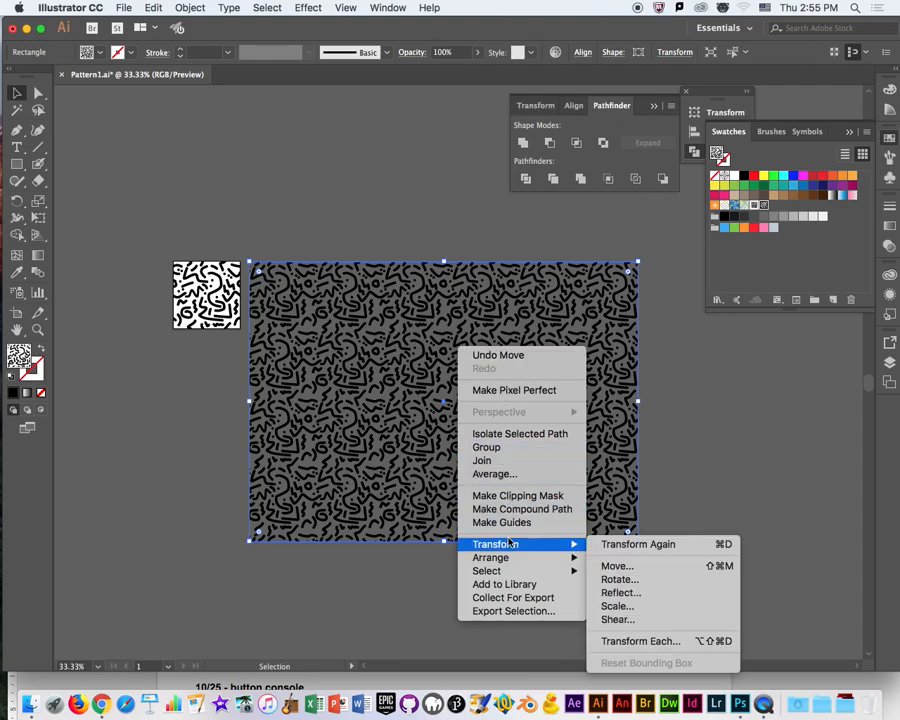
pyautogui.click(617, 606)
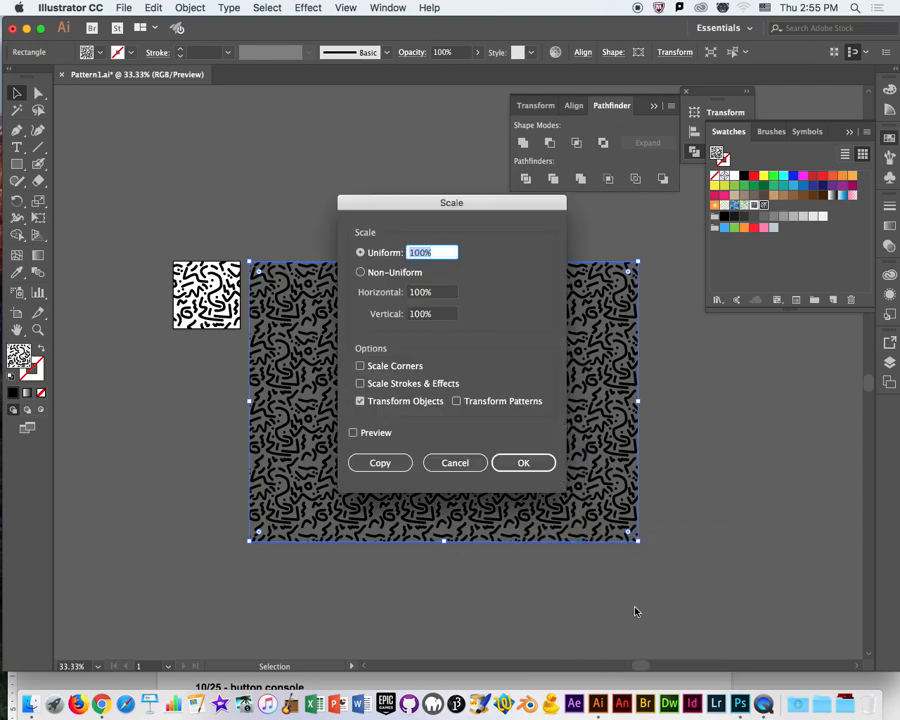
pyautogui.moveTo(460, 203); pyautogui.dragTo(763, 288)
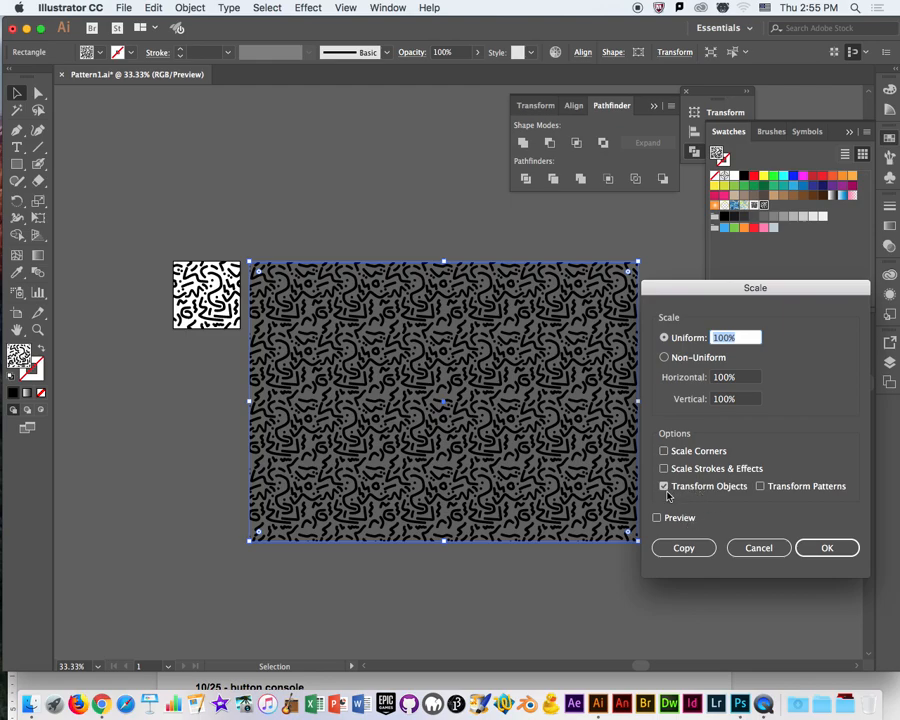
pyautogui.click(664, 486)
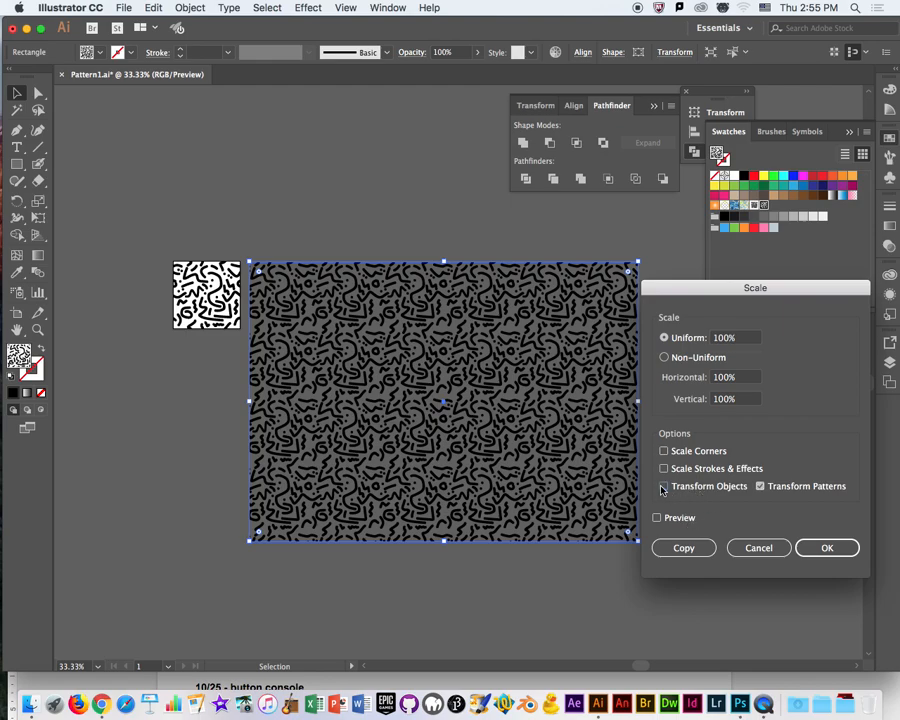
pyautogui.doubleClick(721, 338)
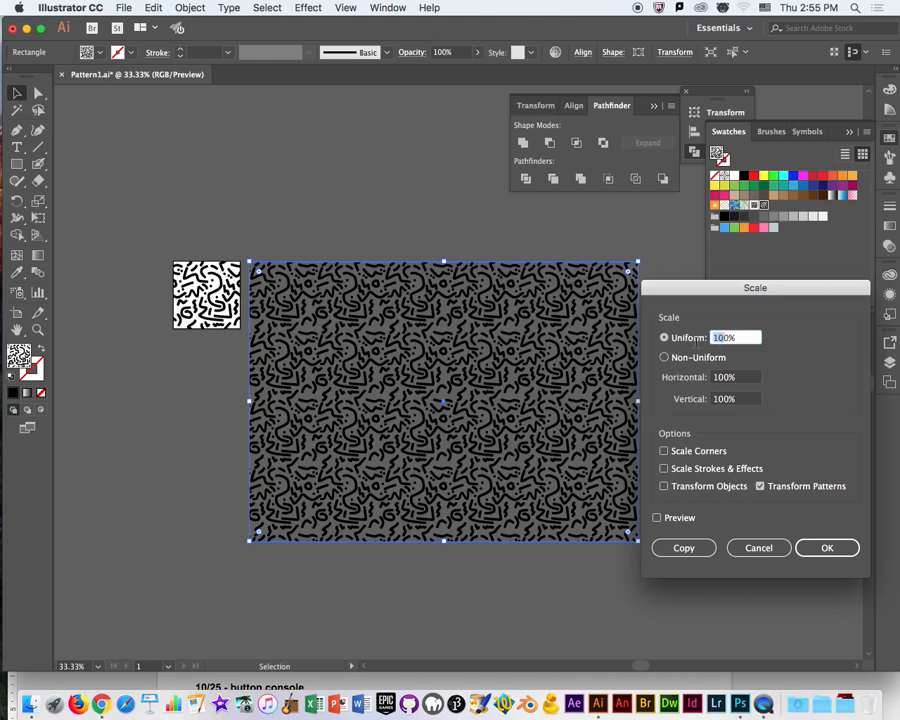
pyautogui.write('50')
pyautogui.press('Return')
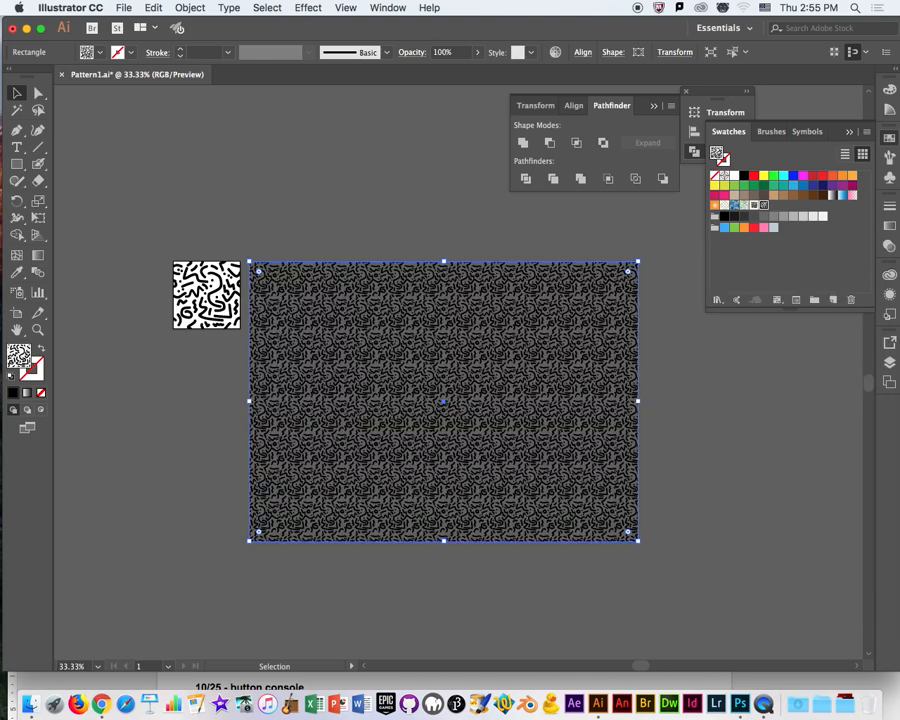
# Scale the rectangle's pattern fill to 300% with the preview on and only Transform Patterns enabled.
pyautogui.rightClick(497, 368)
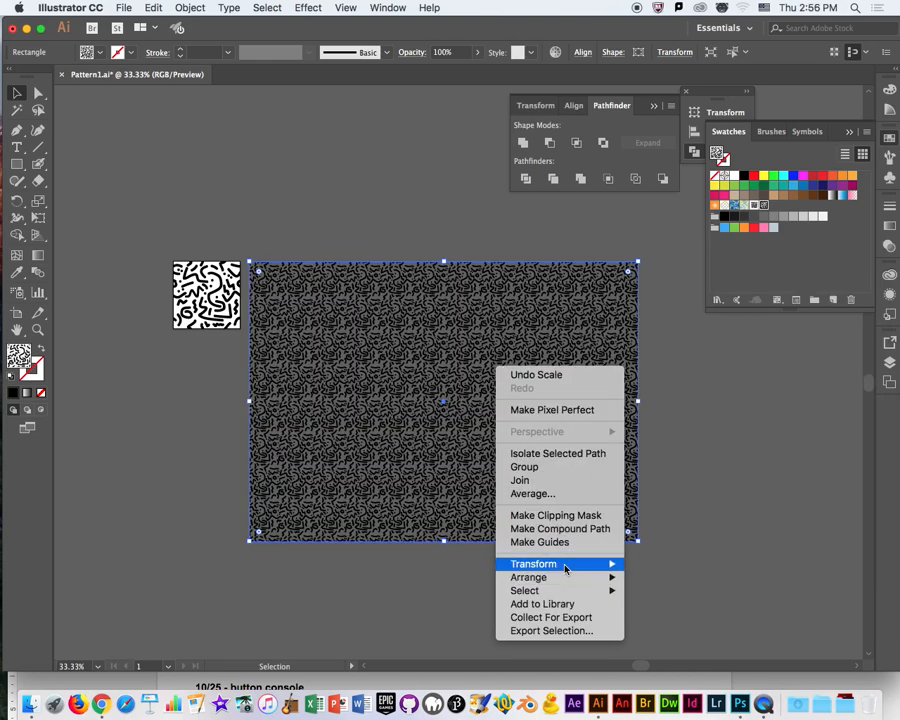
pyautogui.moveTo(582, 568)
pyautogui.click(652, 619)
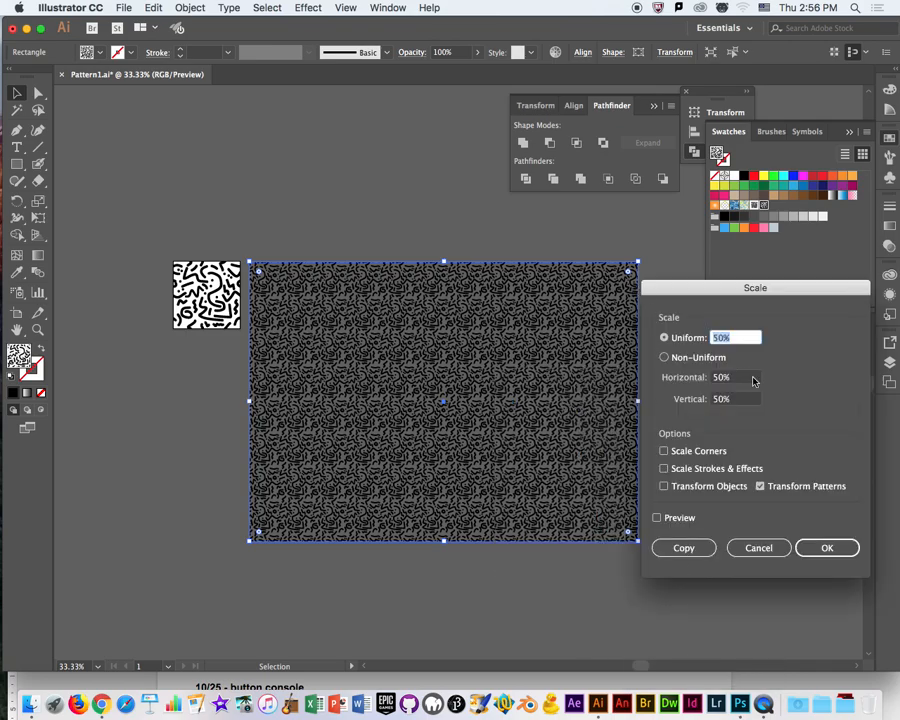
pyautogui.write('200')
pyautogui.click(657, 519)
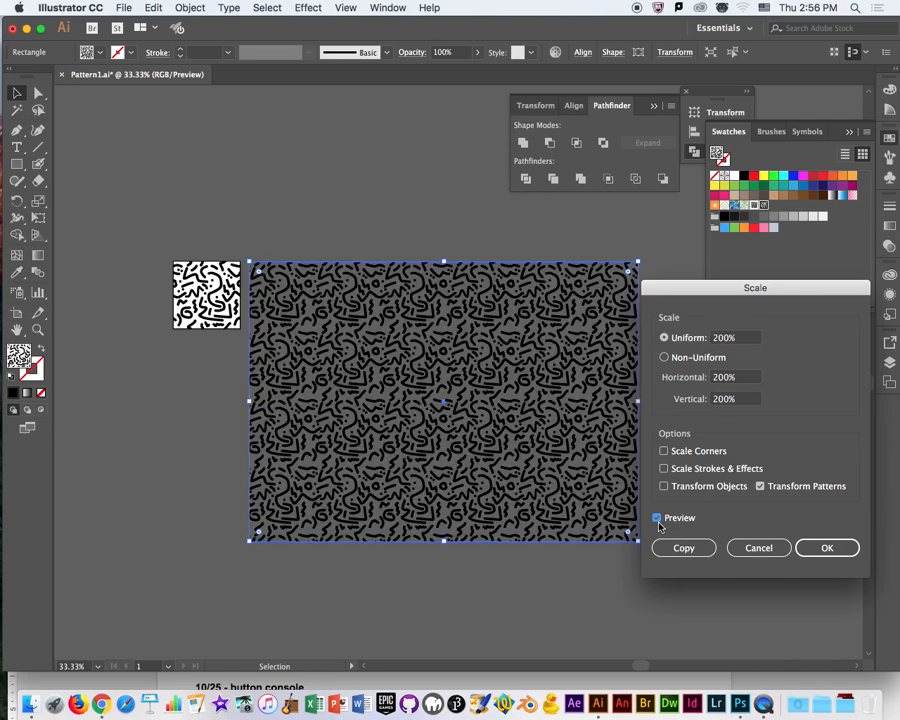
pyautogui.doubleClick(717, 340)
pyautogui.write('300%')
pyautogui.click(748, 380)
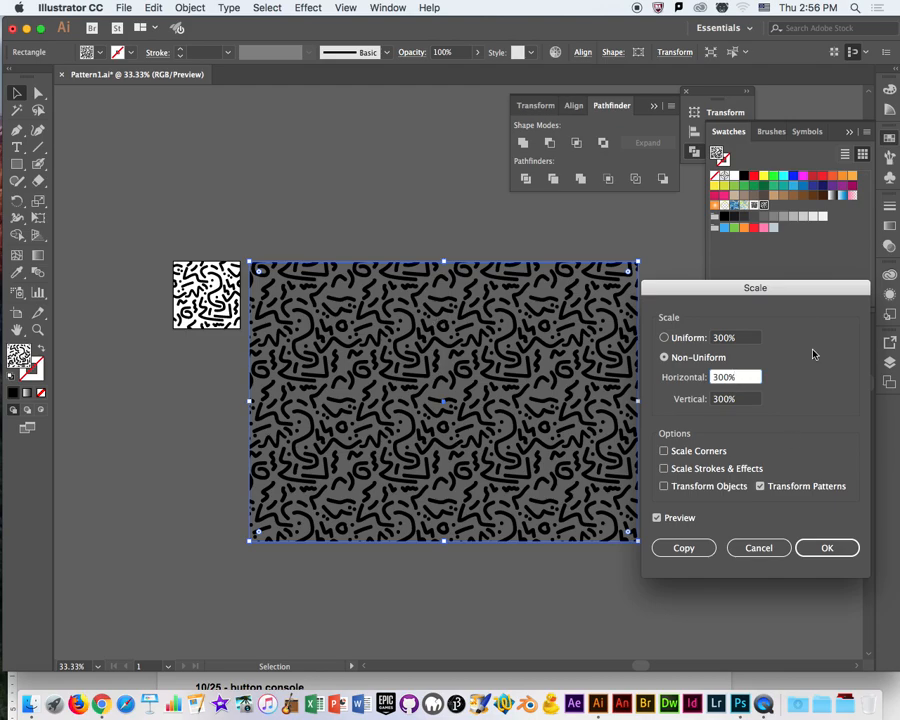
pyautogui.click(849, 546)
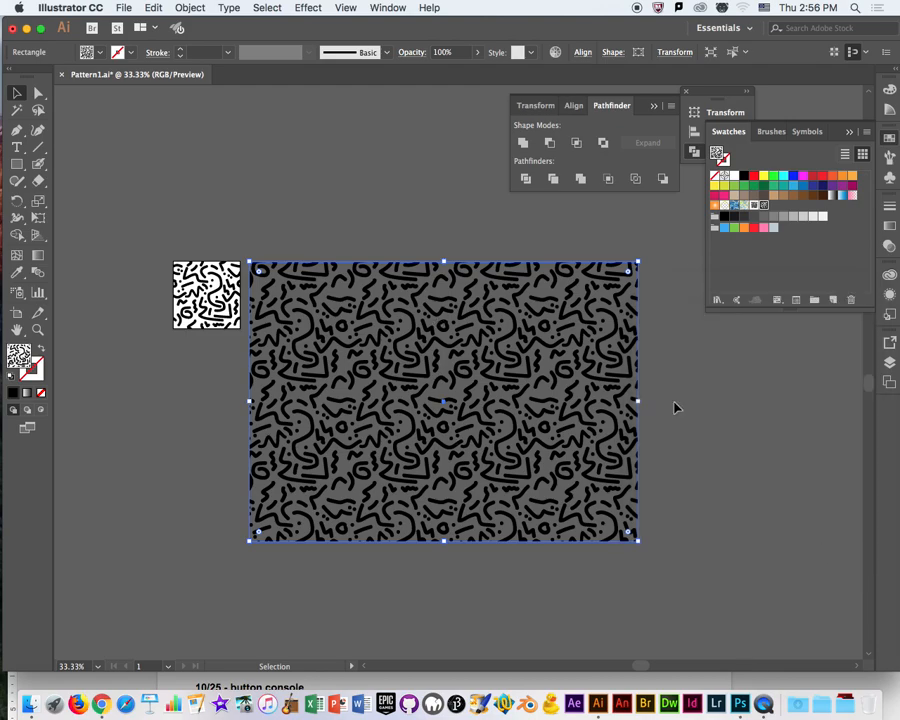
# Move the pattern-filled rectangle up relative to the artboard and deselect it.
pyautogui.click(450, 195)
pyautogui.moveTo(370, 355); pyautogui.dragTo(379, 282)
pyautogui.press('space')
pyautogui.moveTo(236, 216); pyautogui.dragTo(261, 305)
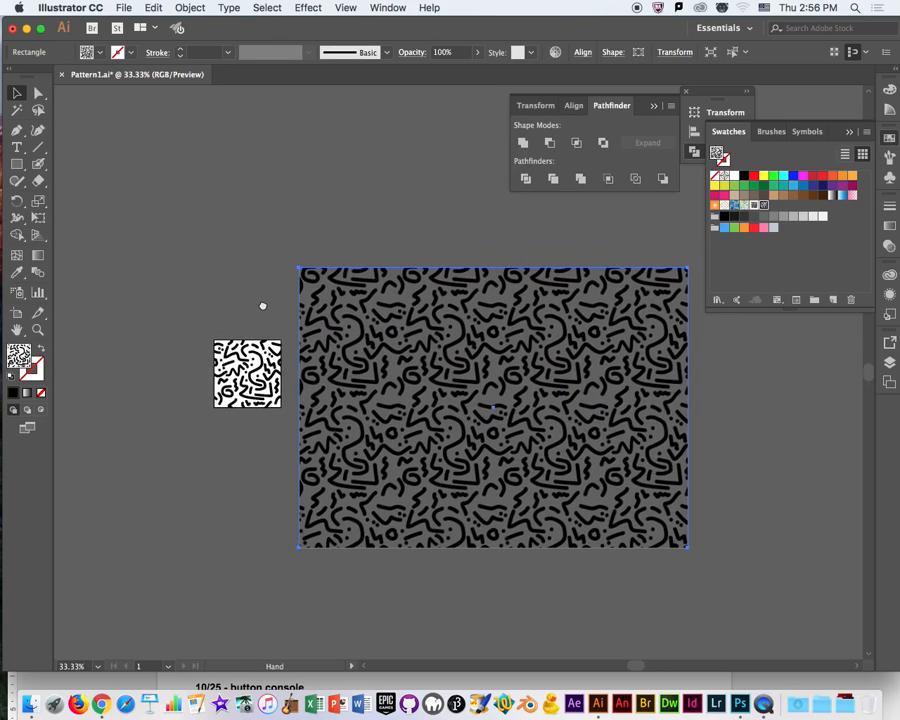
pyautogui.click(263, 305)
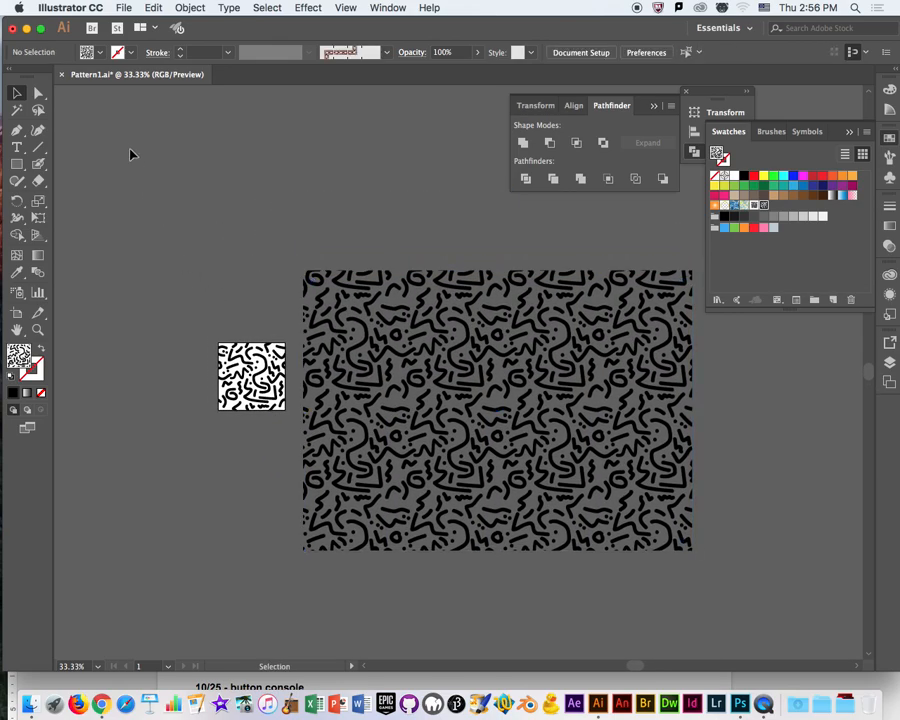
# Select the Memphis tile group on the artboard, switch to Photoshop and open the new document settings.
pyautogui.moveTo(180, 326); pyautogui.dragTo(290, 424)
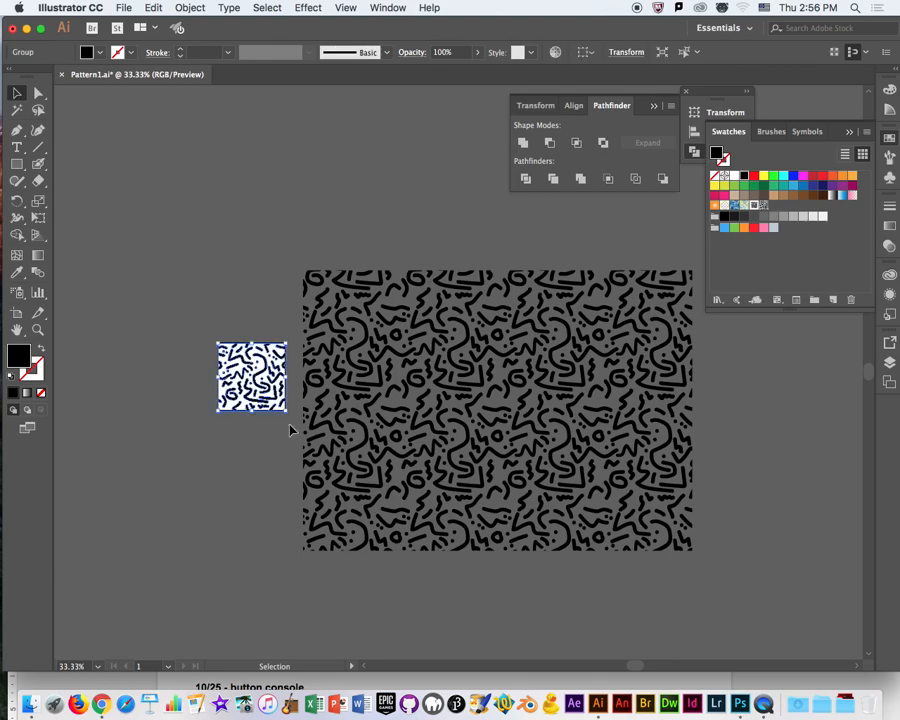
pyautogui.moveTo(253, 34); pyautogui.dragTo(654, 80)
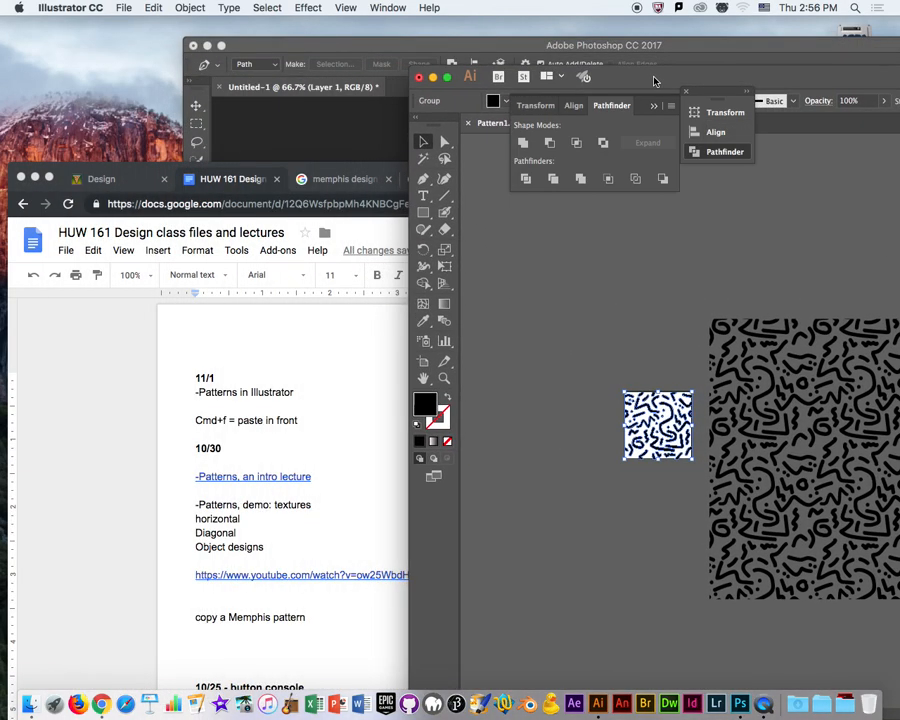
pyautogui.click(347, 47)
pyautogui.moveTo(448, 50); pyautogui.dragTo(386, 65)
pyautogui.click(127, 9)
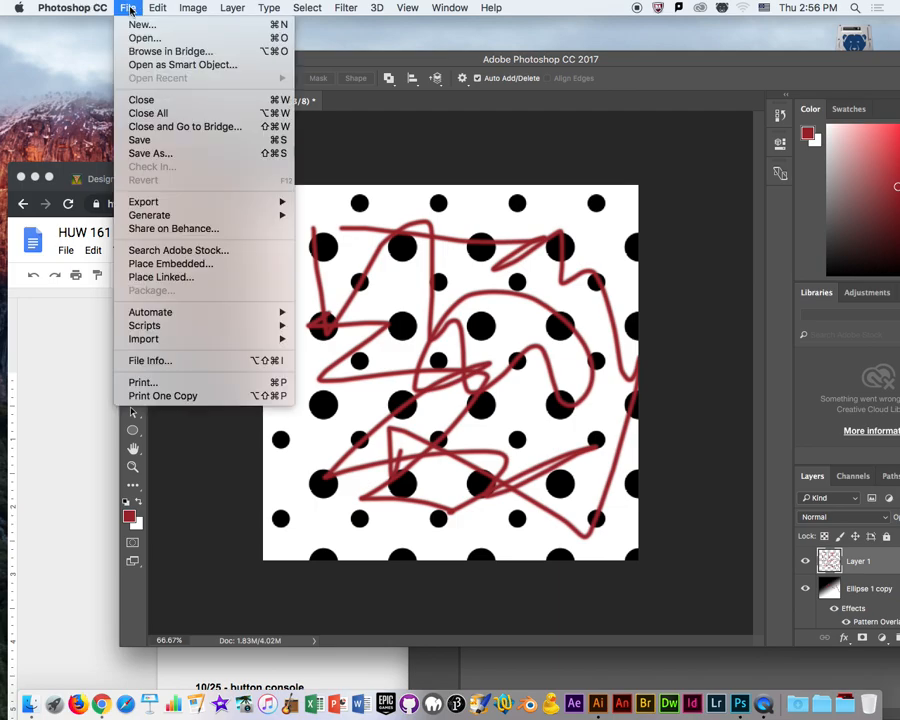
pyautogui.click(129, 10)
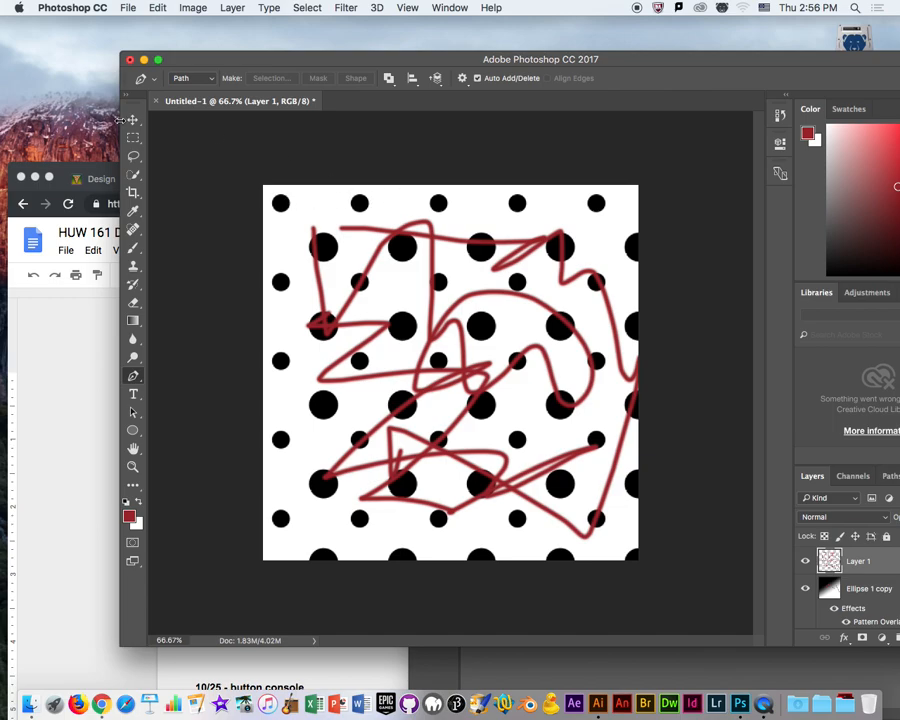
pyautogui.press('v')
pyautogui.press('super+n')
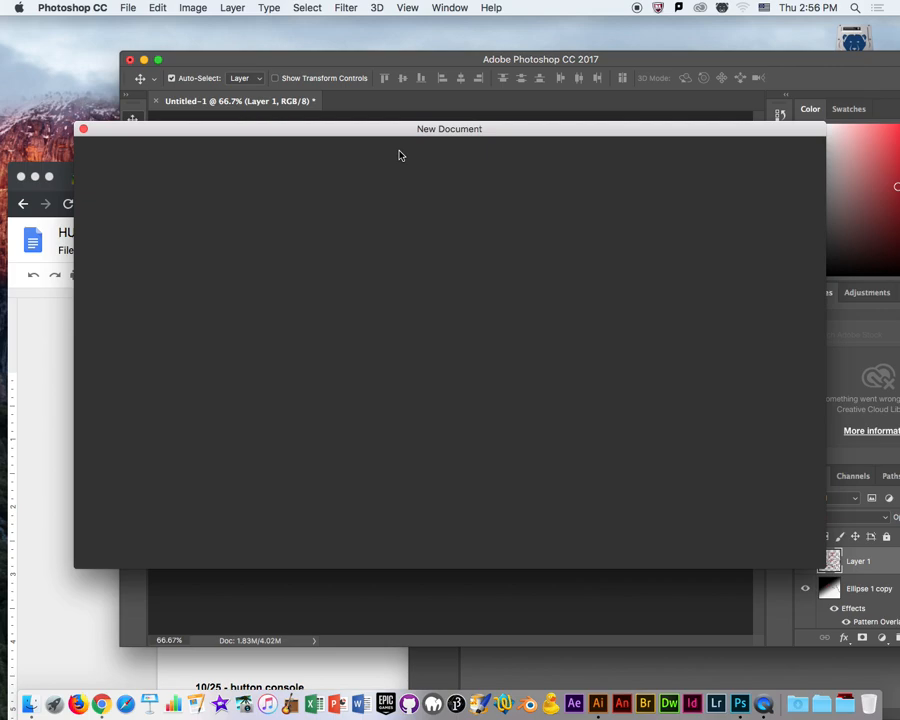
# Switch back to Illustrator and copy the selected tile group.
pyautogui.click(598, 703)
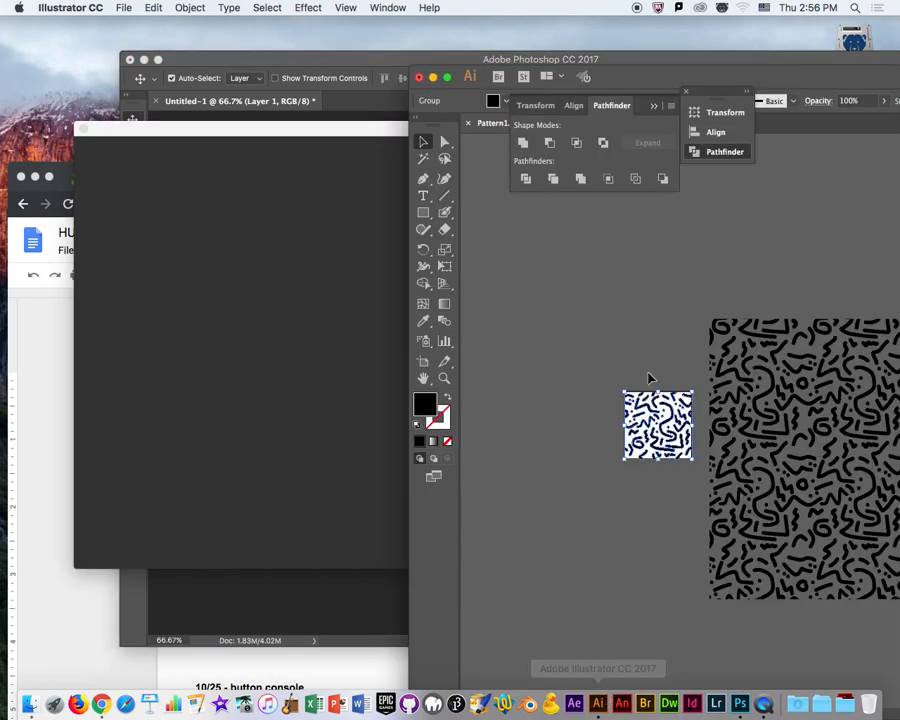
pyautogui.moveTo(642, 83); pyautogui.dragTo(566, 76)
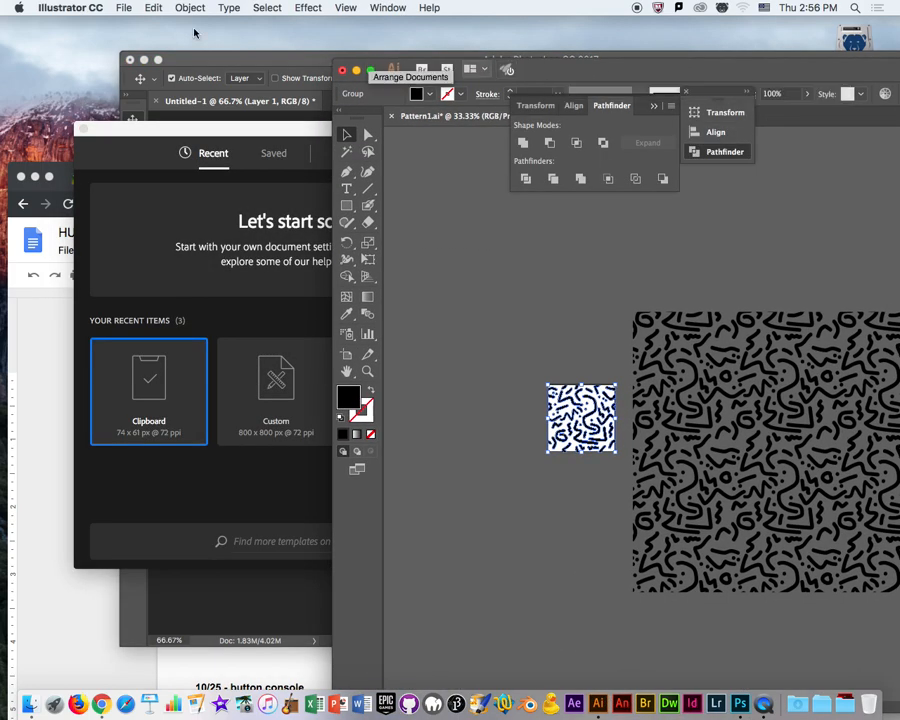
pyautogui.click(154, 7)
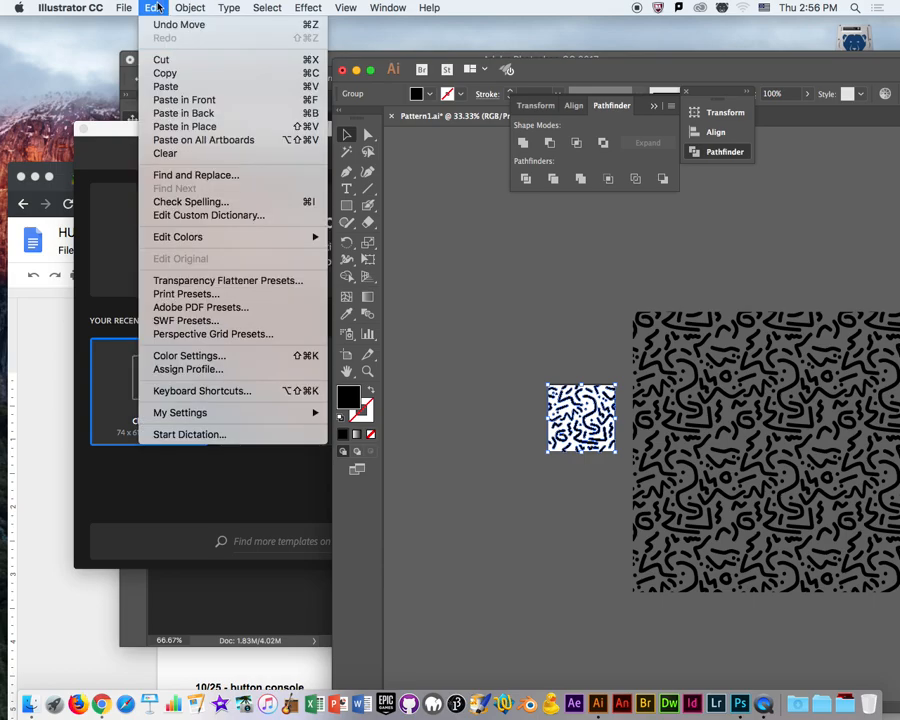
pyautogui.click(158, 73)
# Switch to Photoshop and create a new document 4 inches wide and 4 inches high.
pyautogui.click(301, 160)
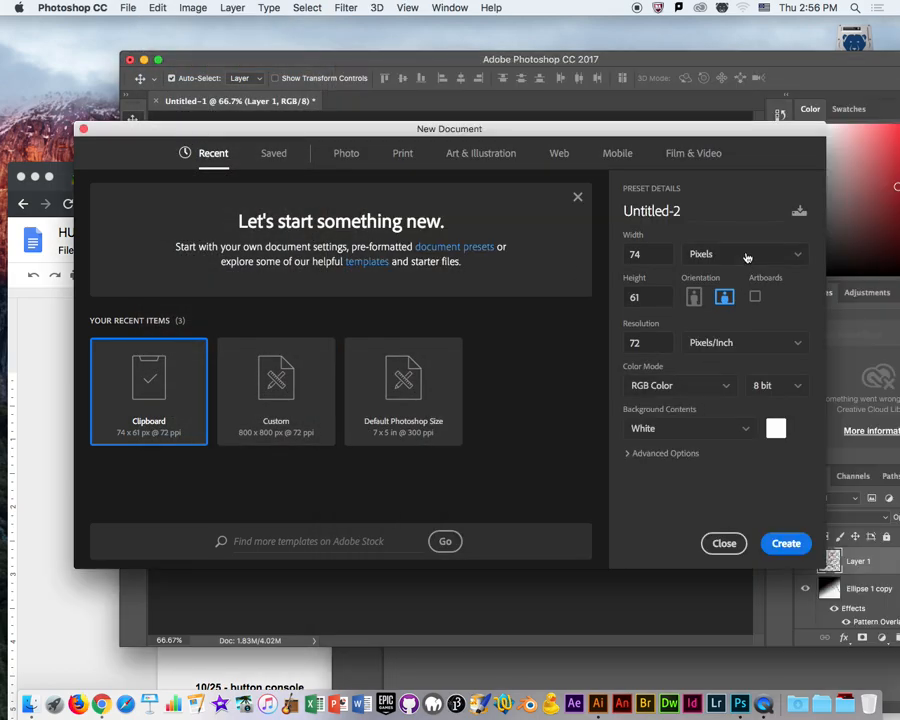
pyautogui.click(746, 258)
pyautogui.click(729, 307)
pyautogui.click(645, 257)
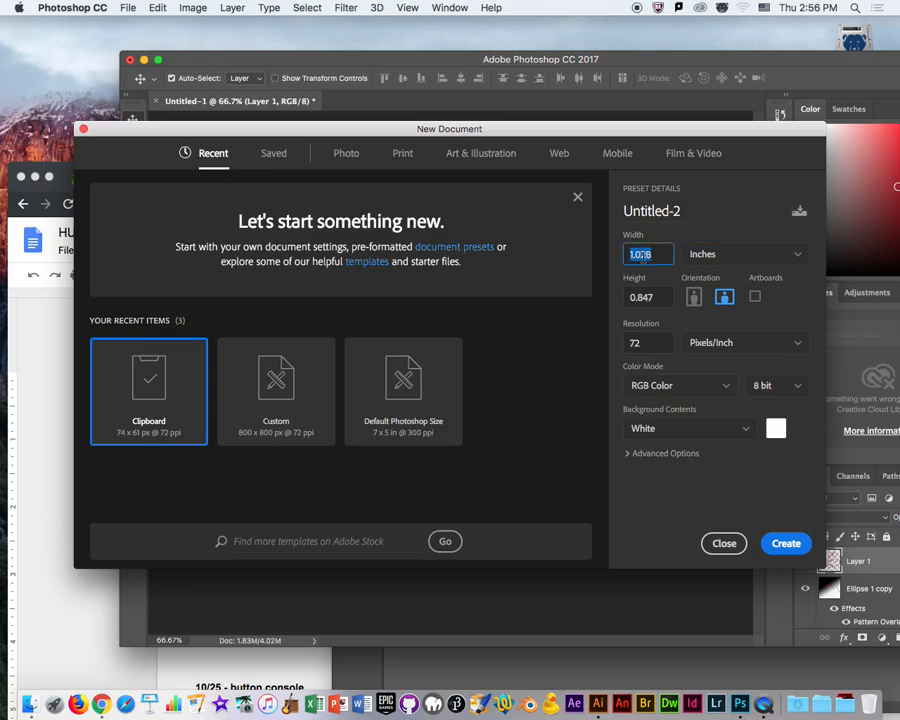
pyautogui.write('4')
pyautogui.press('Tab')
pyautogui.write('4')
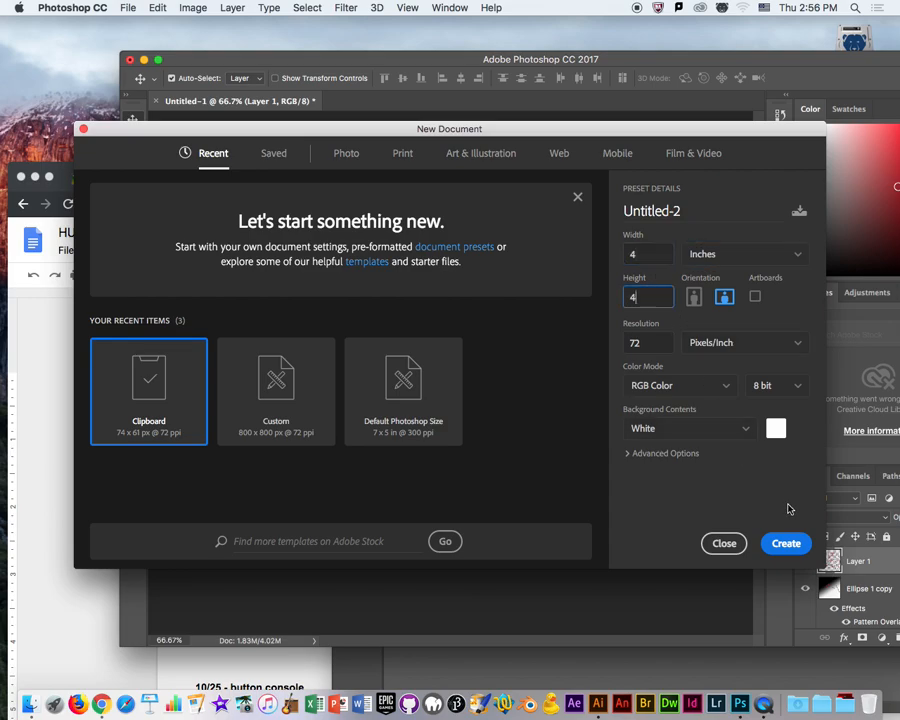
pyautogui.click(785, 546)
# Paste the copied tile as a Smart Object, commit its placement and stop the wait for Libraries.
pyautogui.press('super+v')
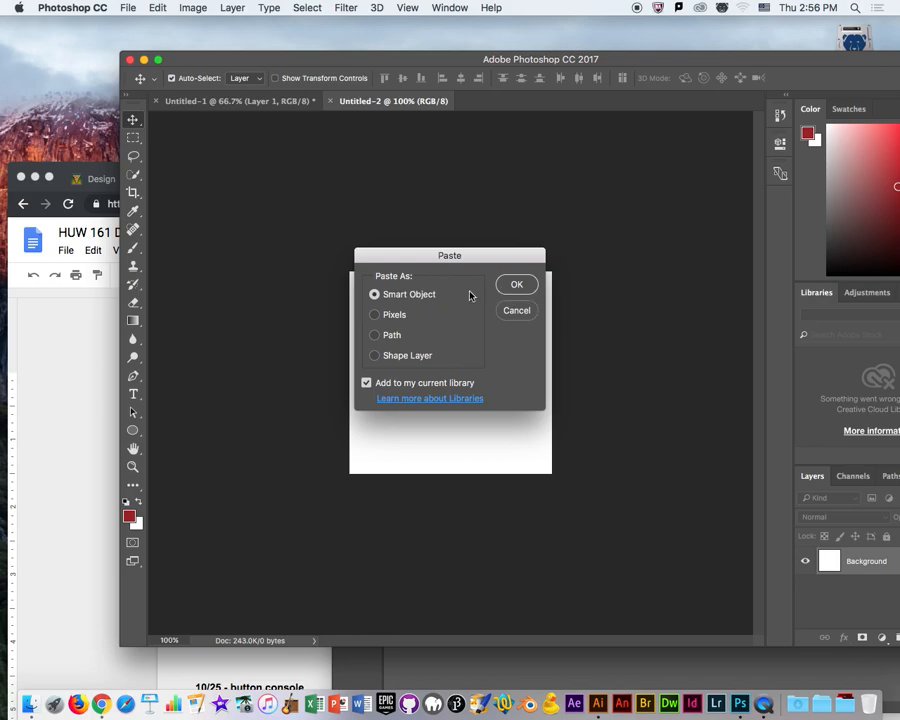
pyautogui.click(516, 285)
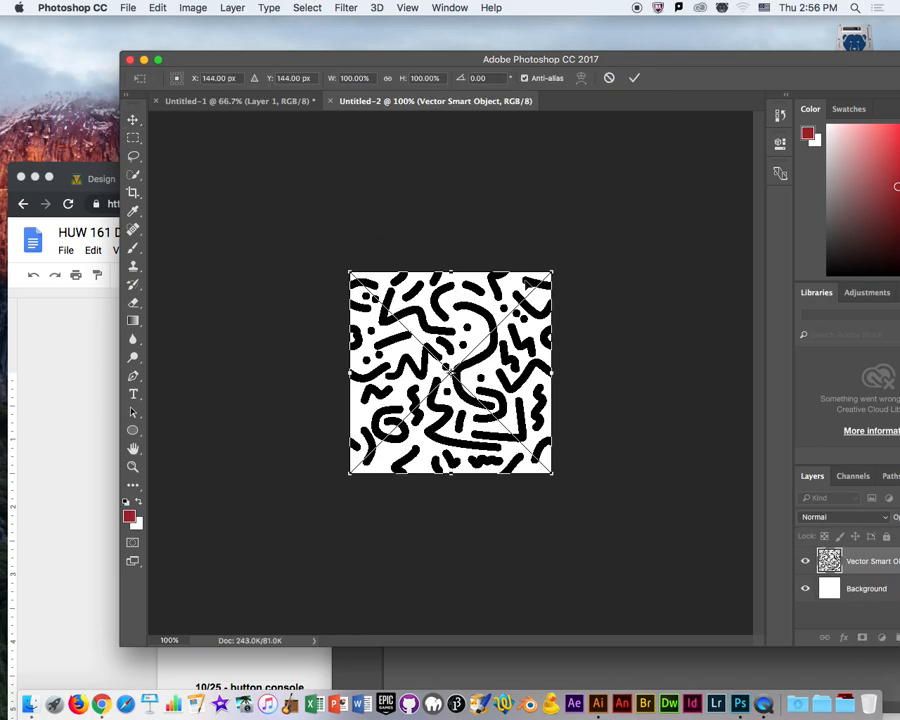
pyautogui.press('Return')
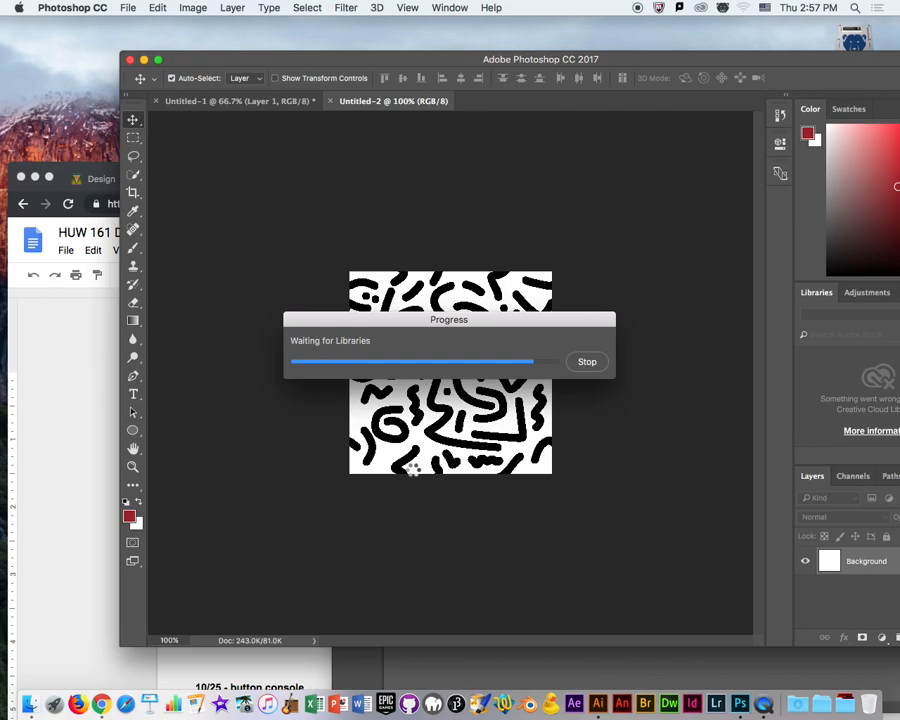
pyautogui.moveTo(466, 325); pyautogui.dragTo(461, 197)
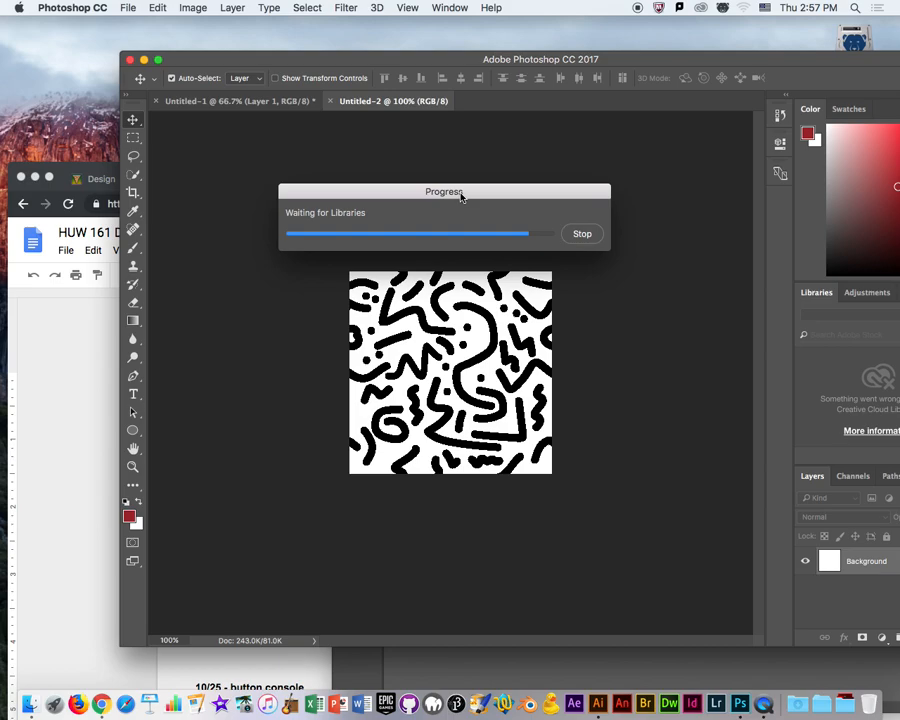
pyautogui.click(580, 235)
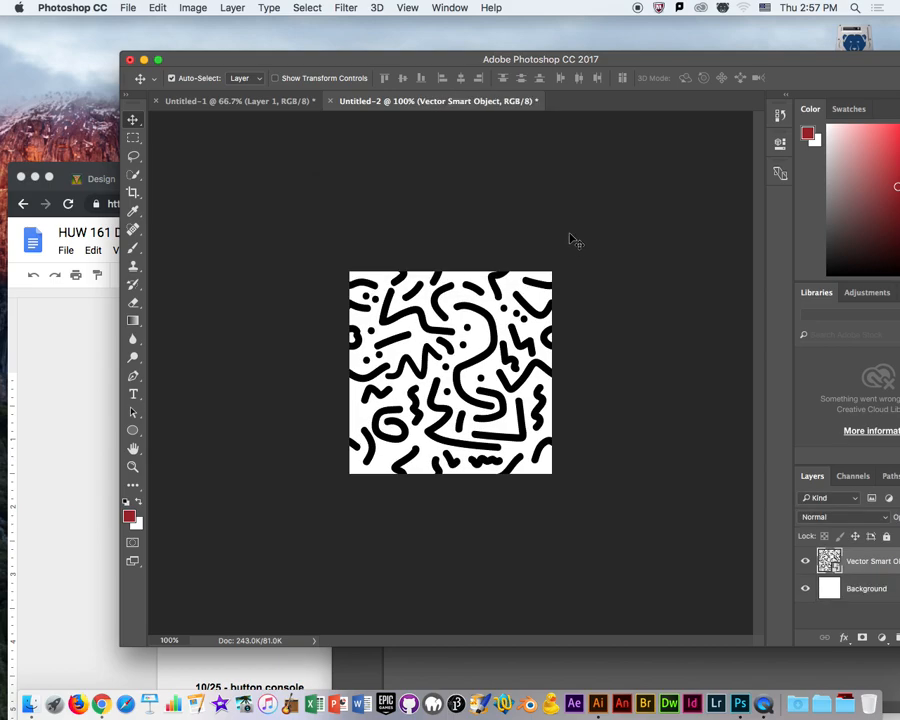
# Define a new pattern from the pasted Memphis tile.
pyautogui.moveTo(595, 64); pyautogui.dragTo(518, 49)
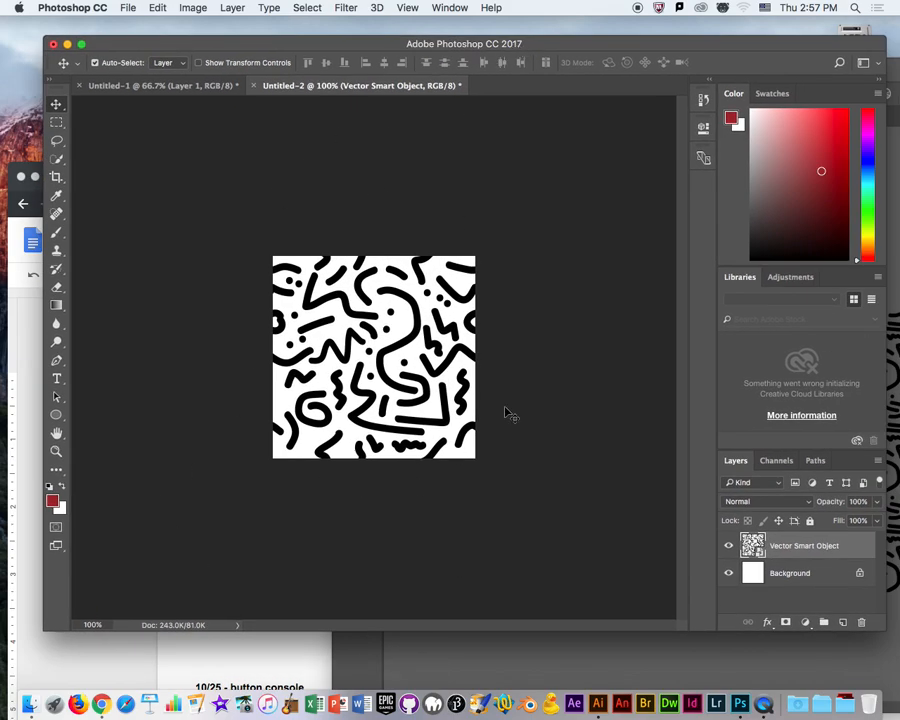
pyautogui.click(157, 7)
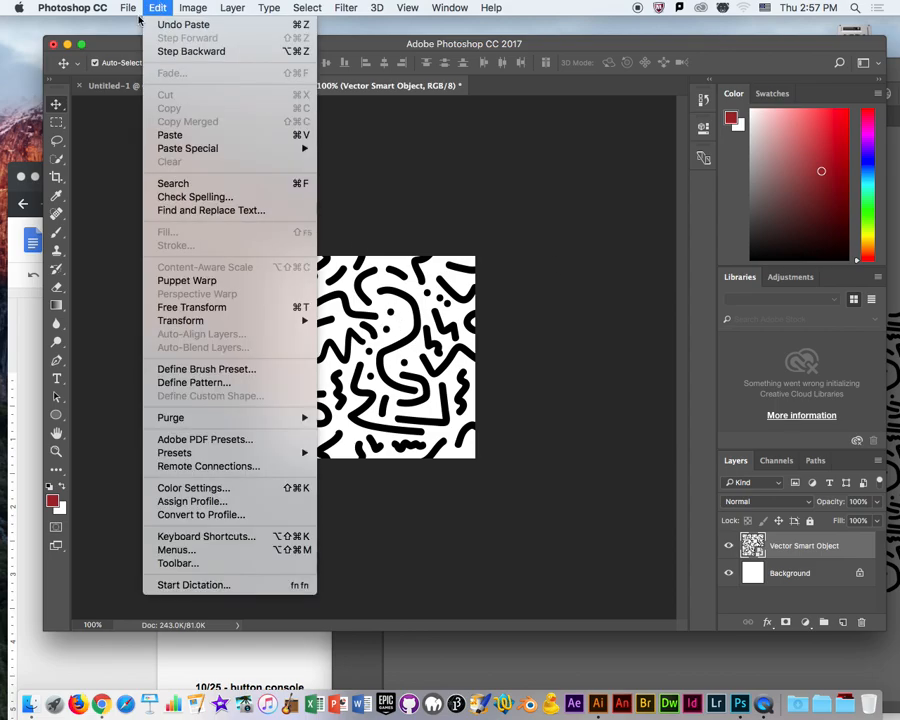
pyautogui.click(205, 384)
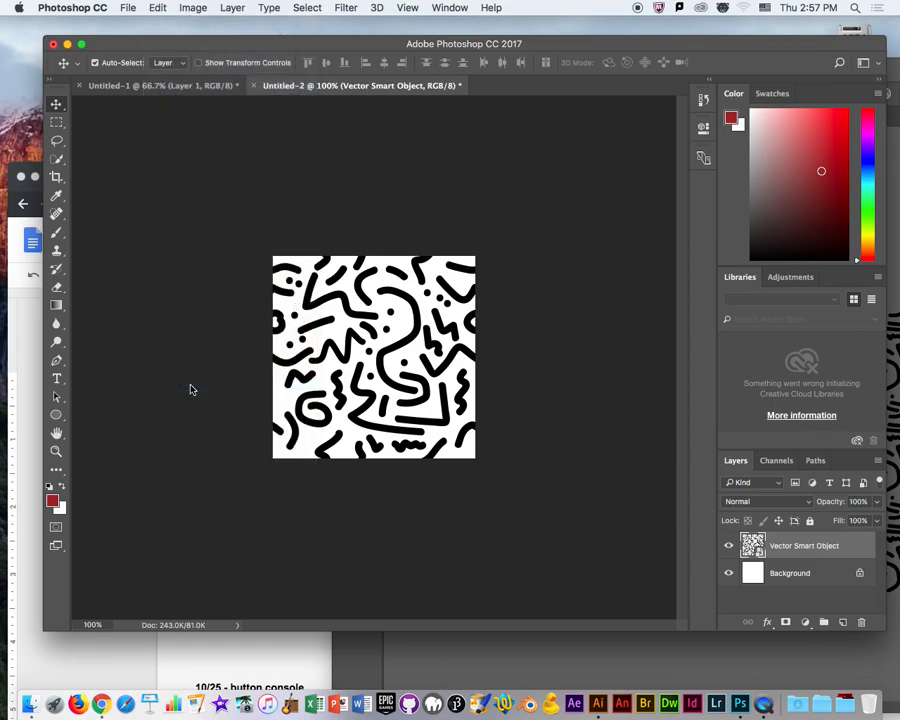
pyautogui.click(607, 330)
# Extend the canvas below and to both sides of the tile with the Crop tool, and delete the Vector Smart Object layer.
pyautogui.press('super+minus')
pyautogui.press('super+minus')
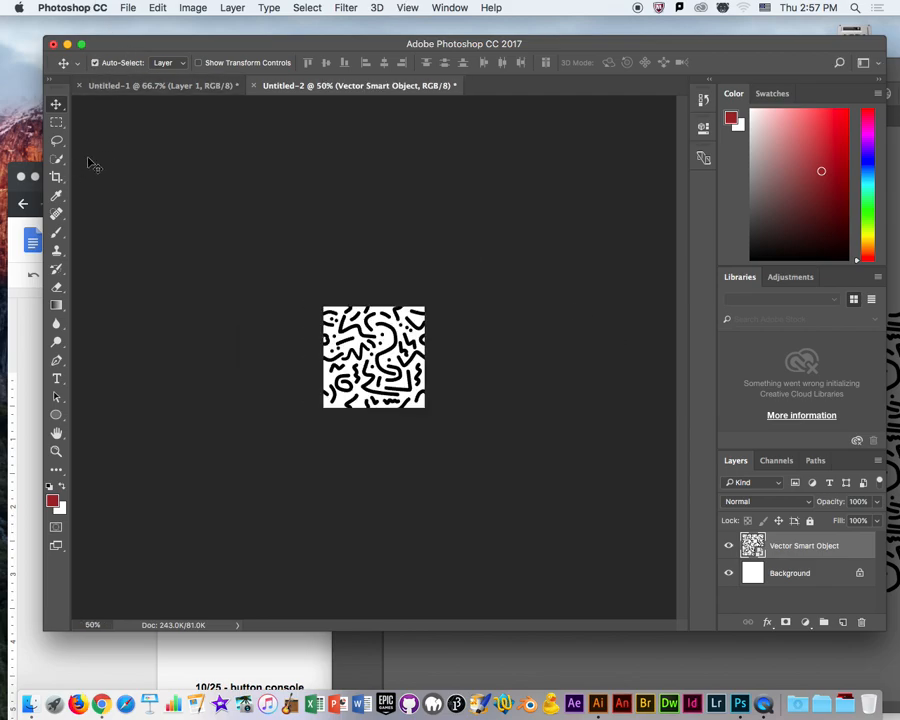
pyautogui.press('c')
pyautogui.moveTo(365, 410); pyautogui.dragTo(370, 540)
pyautogui.moveTo(424, 356); pyautogui.dragTo(532, 356)
pyautogui.moveTo(214, 356); pyautogui.dragTo(143, 357)
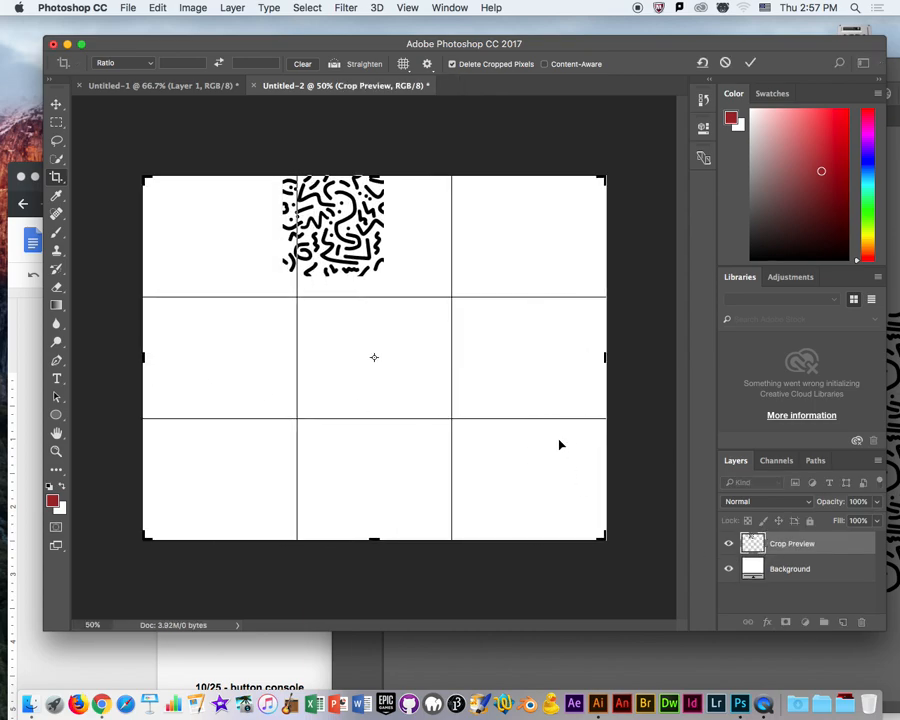
pyautogui.press('Return')
pyautogui.moveTo(850, 549); pyautogui.dragTo(862, 622)
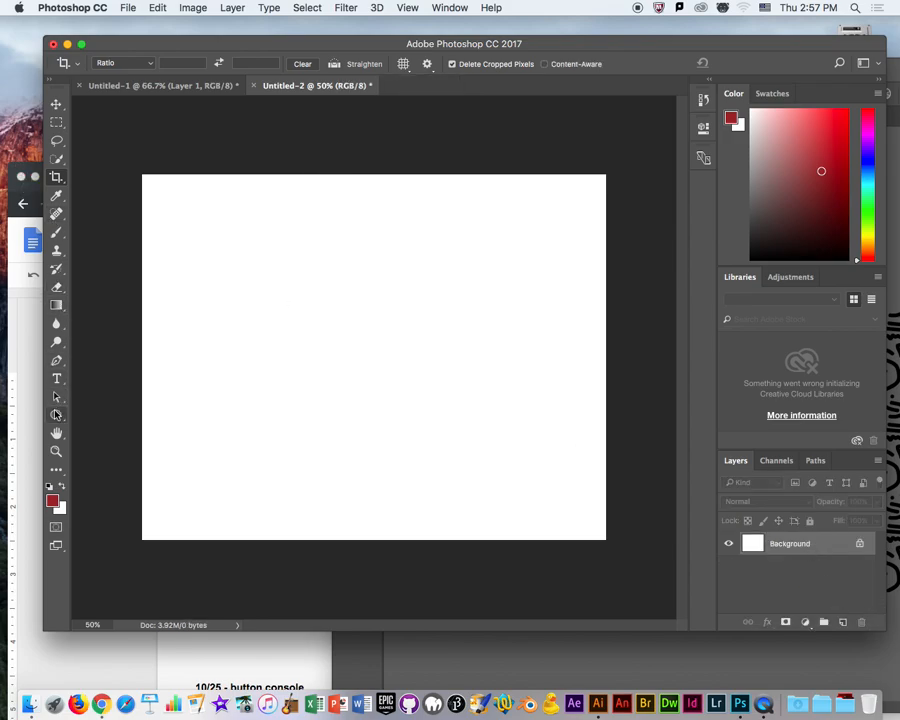
# Draw a red circle shape about 897 px in diameter on the empty canvas and collapse its properties.
pyautogui.press('u')
pyautogui.moveTo(190, 207); pyautogui.dragTo(610, 519)
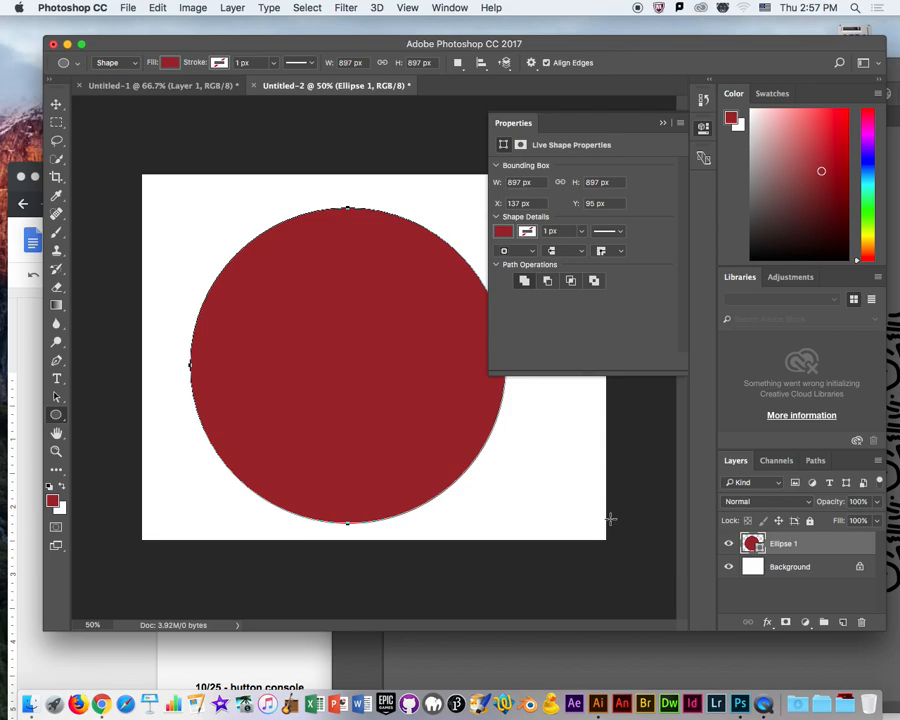
pyautogui.click(662, 124)
# Add a Pattern Overlay effect to the circle's layer using the newly defined Memphis pattern.
pyautogui.rightClick(838, 544)
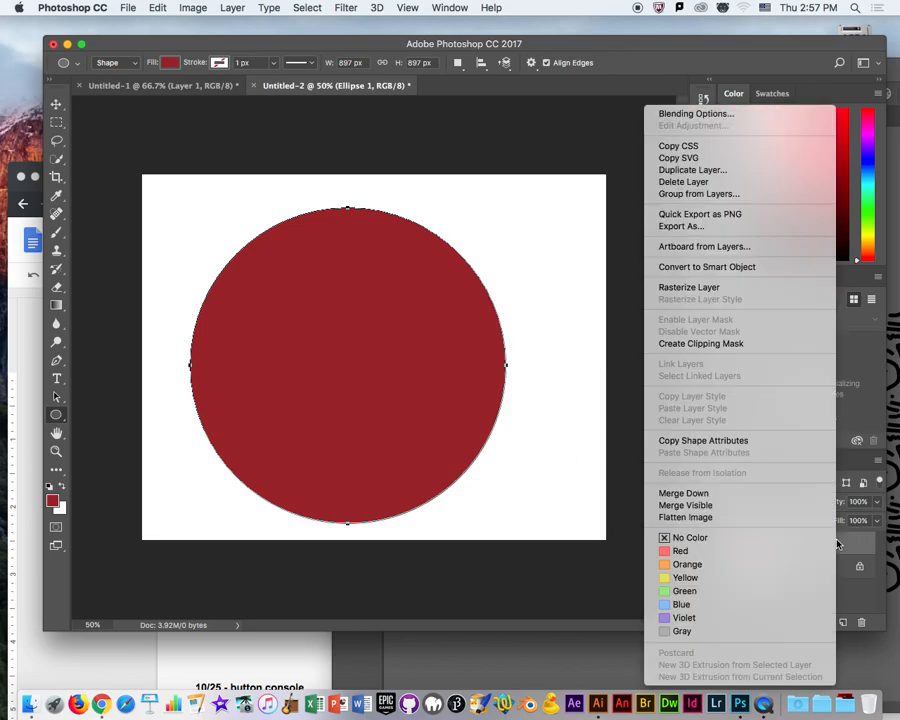
pyautogui.click(743, 116)
pyautogui.click(220, 399)
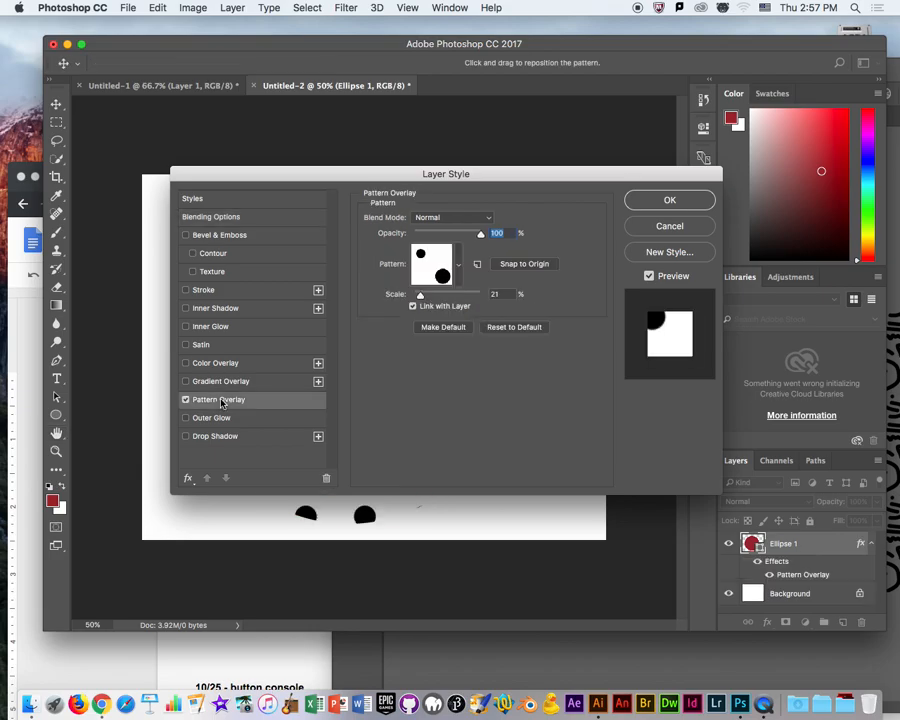
pyautogui.click(459, 266)
pyautogui.click(430, 353)
# Set the pattern overlay's scale to 87%, apply the layer style and move the circle to the canvas centre.
pyautogui.moveTo(459, 179); pyautogui.dragTo(798, 130)
pyautogui.moveTo(762, 248); pyautogui.dragTo(790, 249)
pyautogui.moveTo(759, 124); pyautogui.dragTo(515, 103)
pyautogui.moveTo(571, 113); pyautogui.dragTo(741, 104)
pyautogui.moveTo(714, 219)
pyautogui.mouseDown()
pyautogui.moveTo(660, 233)
pyautogui.moveTo(718, 222)
pyautogui.moveTo(710, 224)
pyautogui.mouseUp()
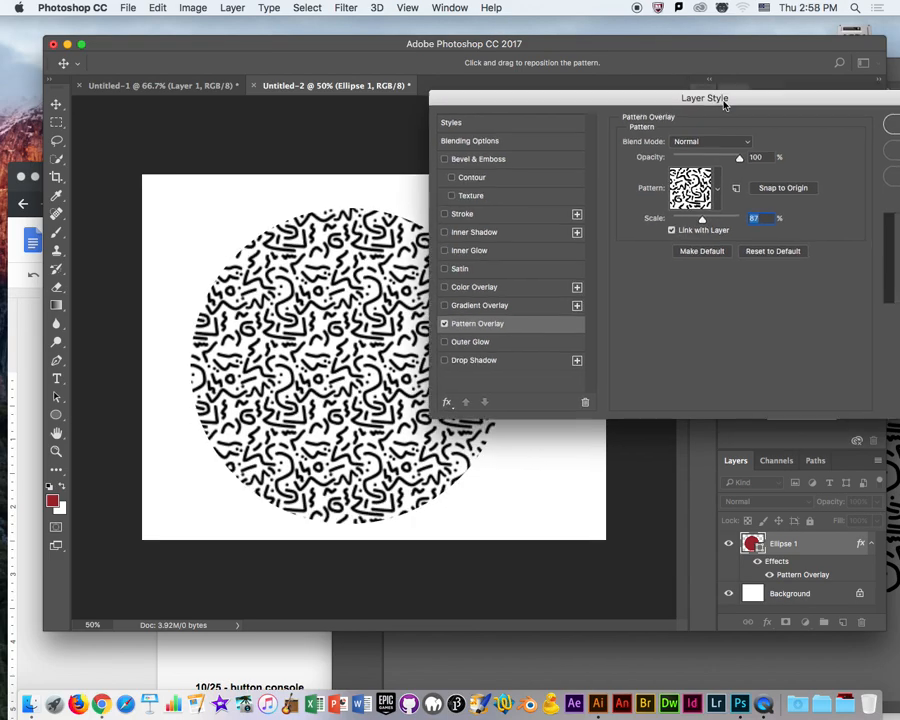
pyautogui.moveTo(517, 90); pyautogui.dragTo(363, 90)
pyautogui.click(747, 125)
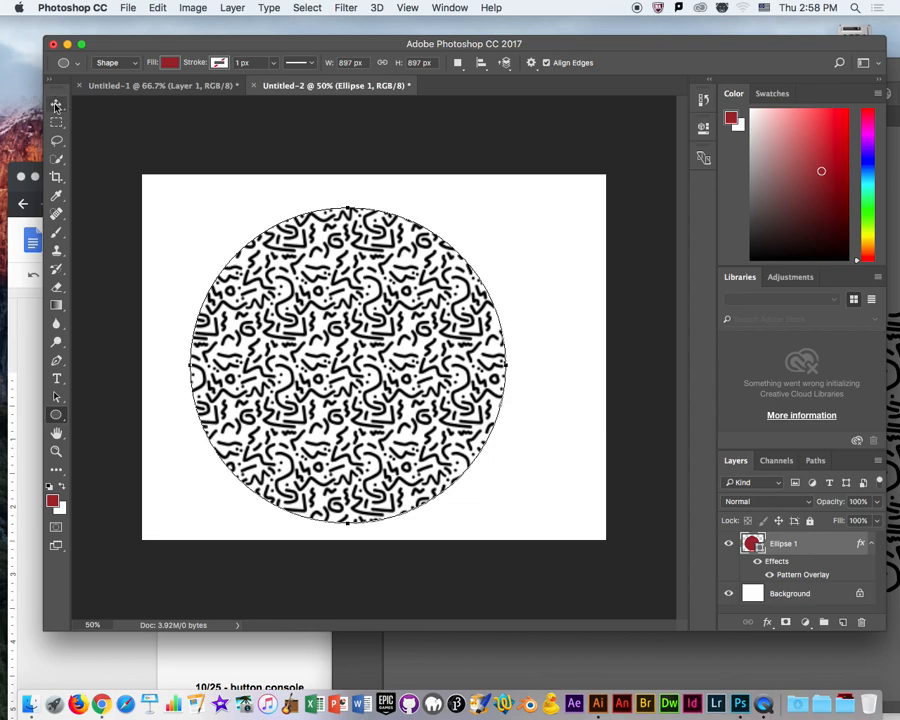
pyautogui.press('v')
pyautogui.moveTo(300, 378); pyautogui.dragTo(327, 370)
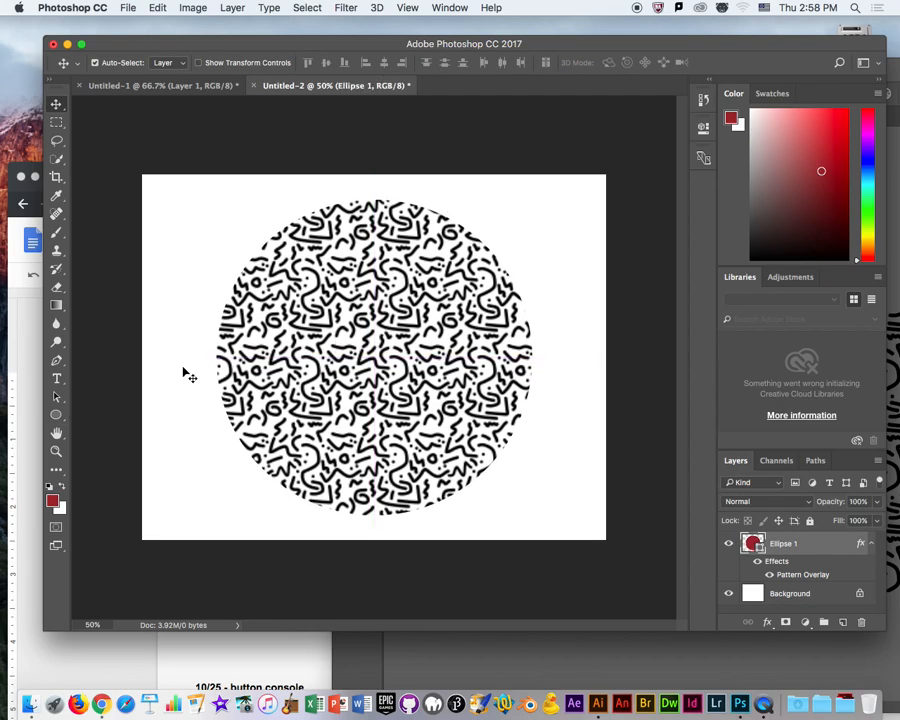
# Move the Photoshop window aside and bring the Illustrator pattern document back into full view.
pyautogui.moveTo(380, 40); pyautogui.dragTo(746, 35)
pyautogui.click(404, 62)
pyautogui.moveTo(592, 64); pyautogui.dragTo(612, 110)
pyautogui.moveTo(810, 119); pyautogui.dragTo(461, 38)
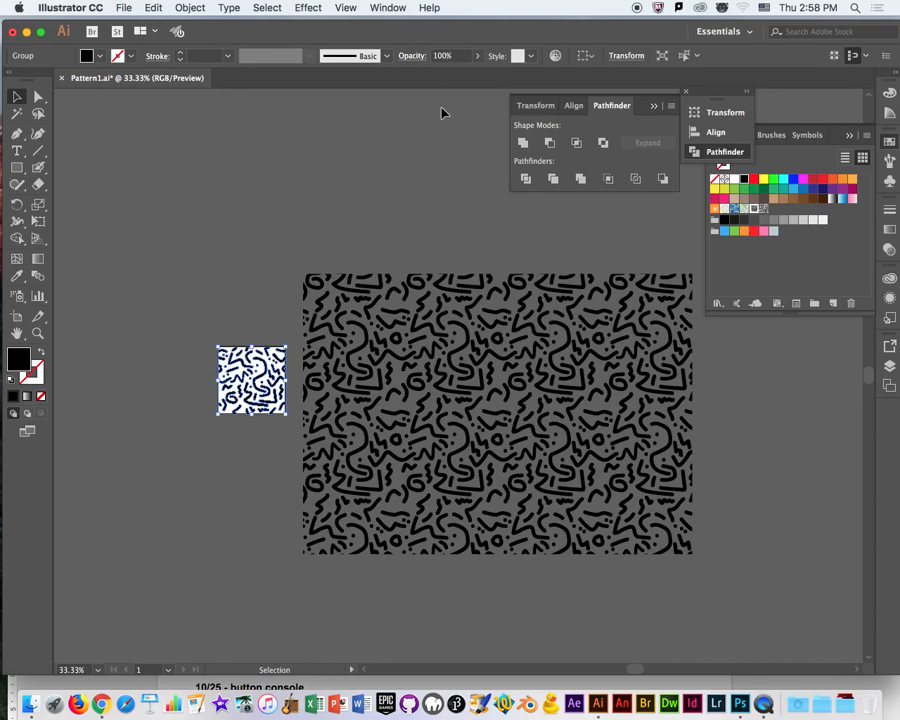
# Switch to Chrome and browse the Memphis pattern and Memphis design image results for reference.
pyautogui.click(101, 704)
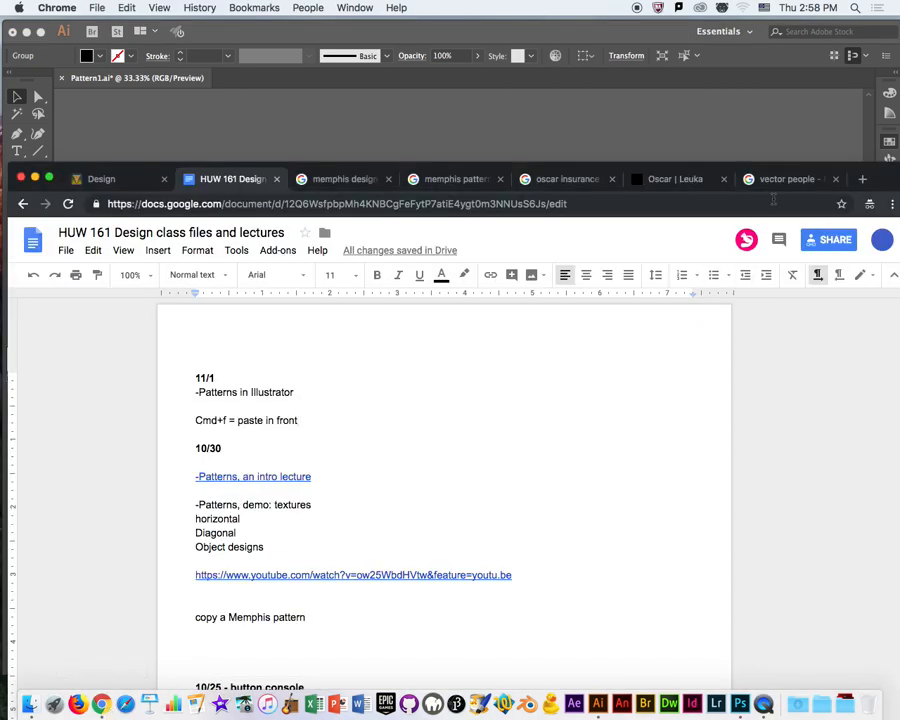
pyautogui.click(446, 187)
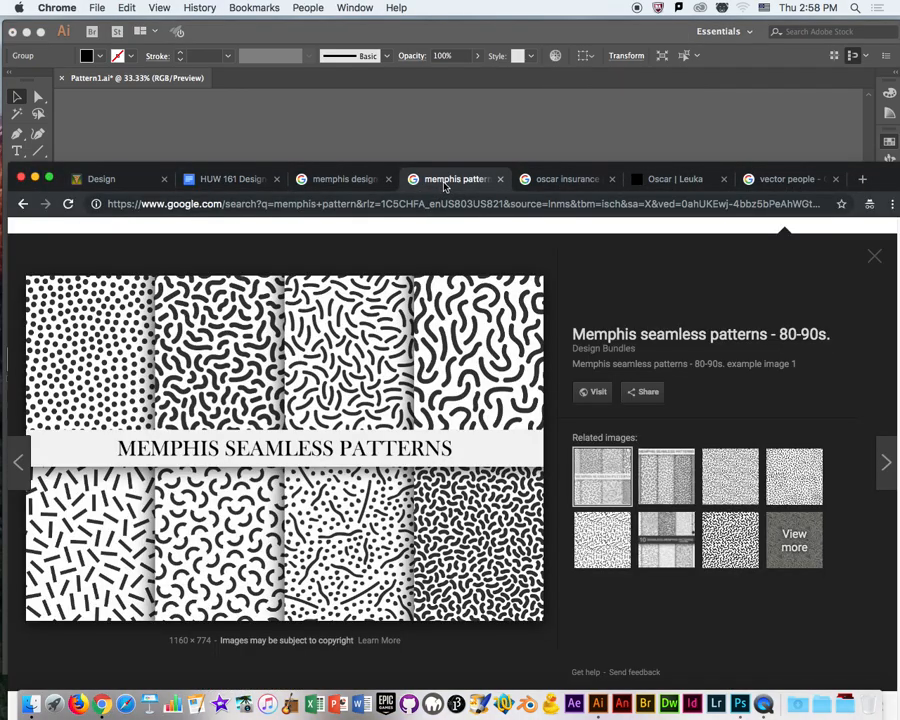
pyautogui.click(338, 183)
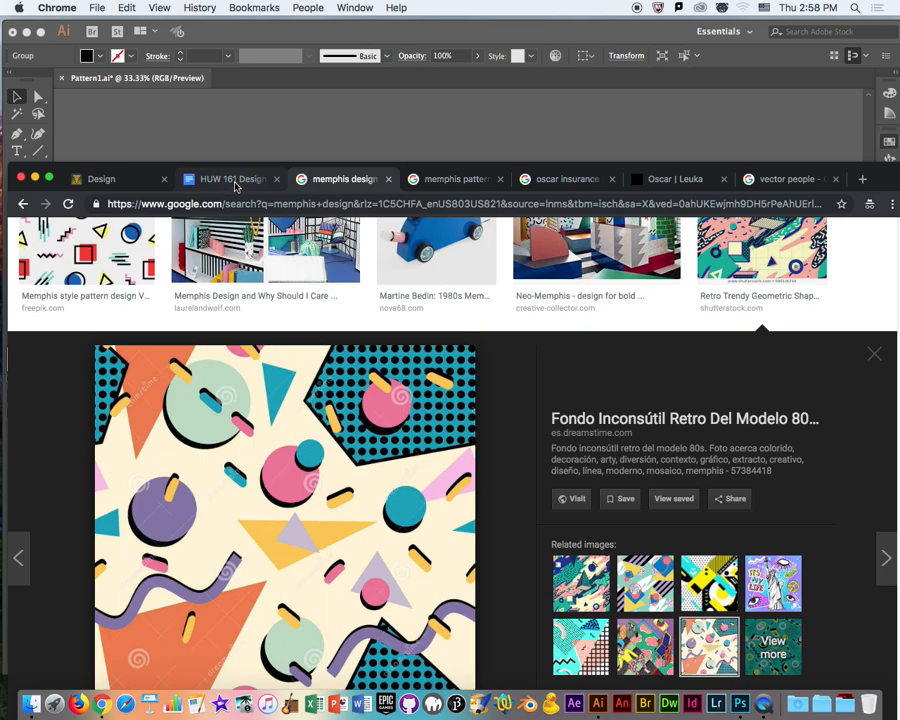
pyautogui.scroll(2, 417, 497)
pyautogui.scroll(10, 417, 497)
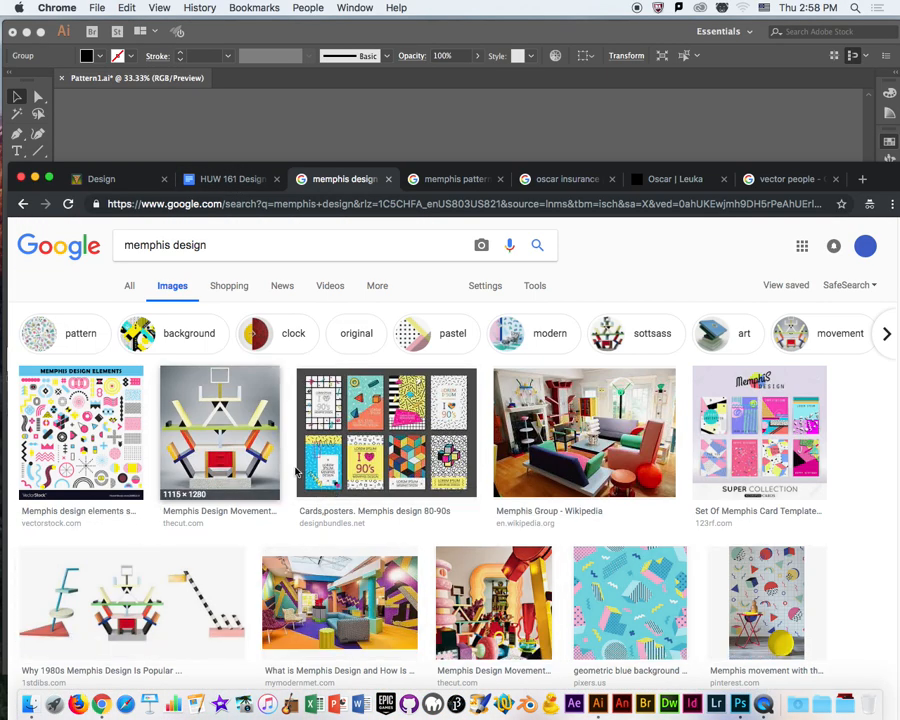
pyautogui.scroll(-8, 378, 435)
pyautogui.scroll(-13, 373, 443)
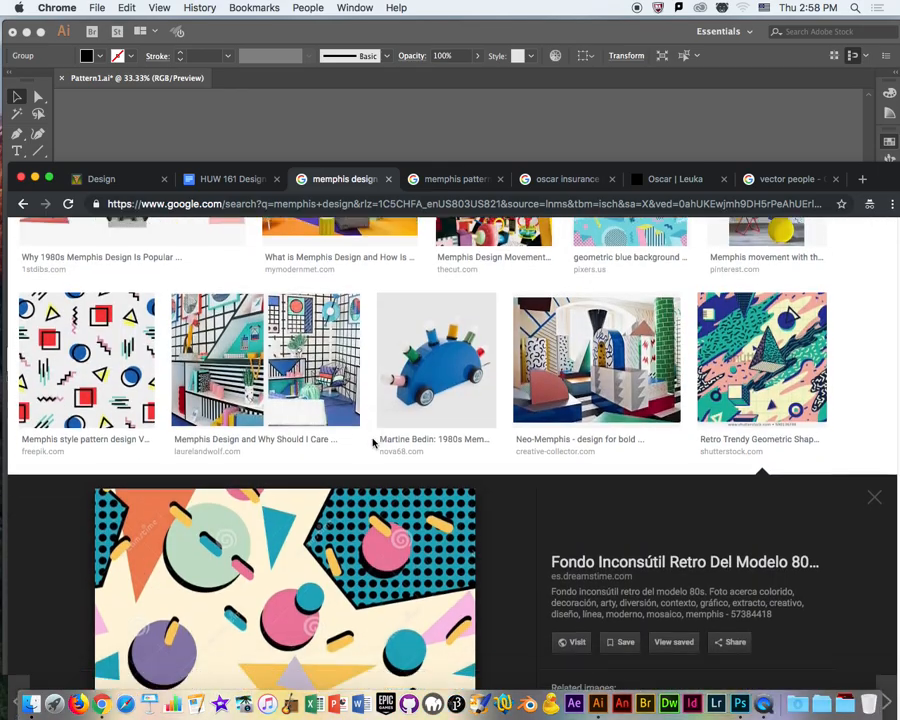
pyautogui.scroll(-9, 373, 443)
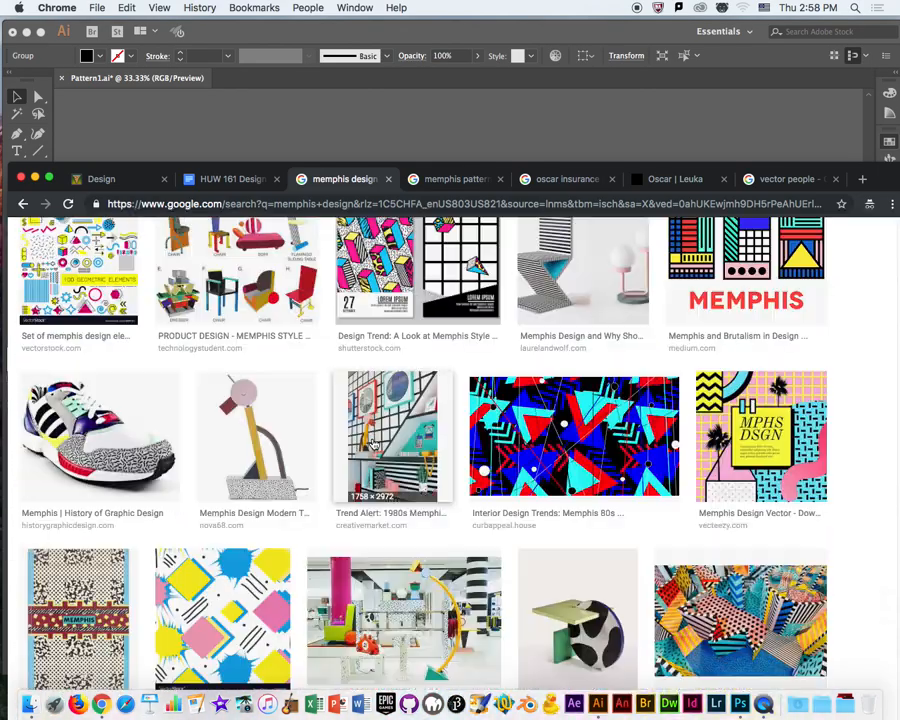
pyautogui.scroll(-6, 330, 432)
pyautogui.scroll(20, 656, 418)
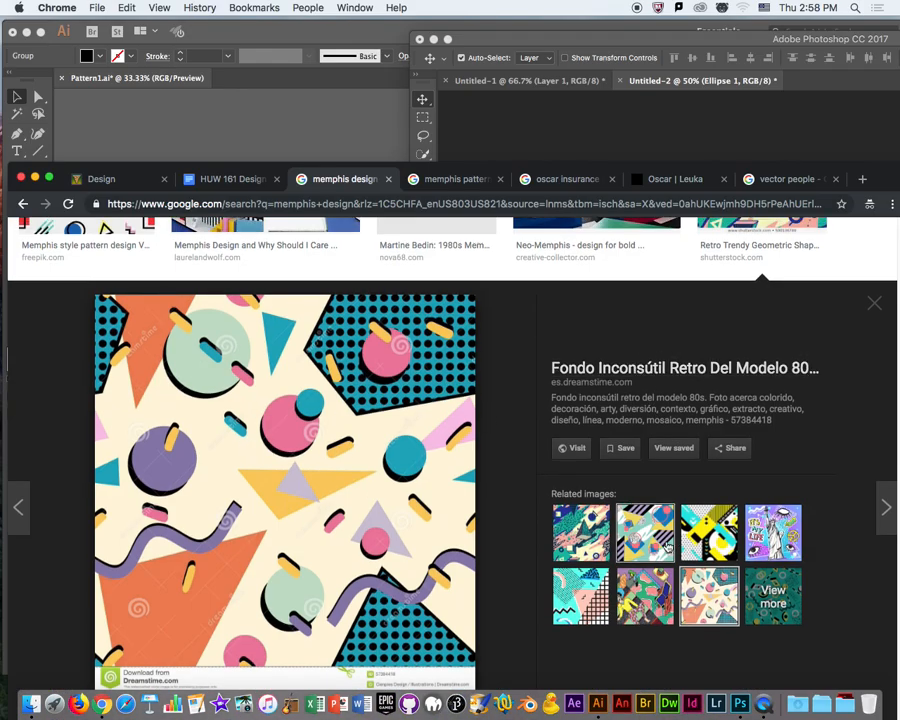
# Compare several related images of the retro 80s Memphis pattern and look back over the first results.
pyautogui.click(652, 541)
pyautogui.click(588, 538)
pyautogui.click(710, 602)
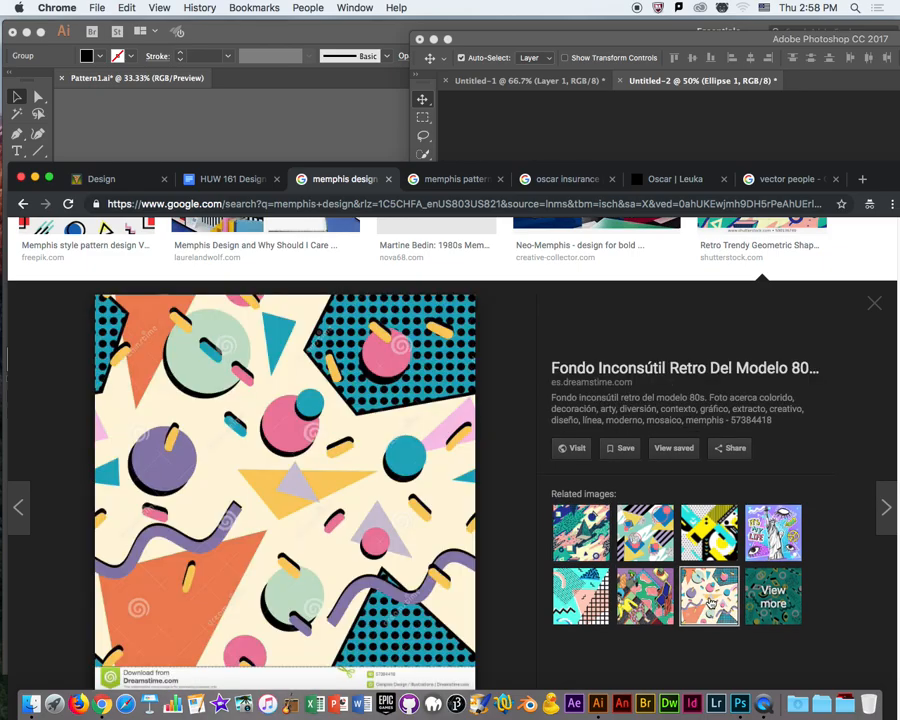
pyautogui.scroll(-2, 793, 594)
pyautogui.scroll(7, 797, 597)
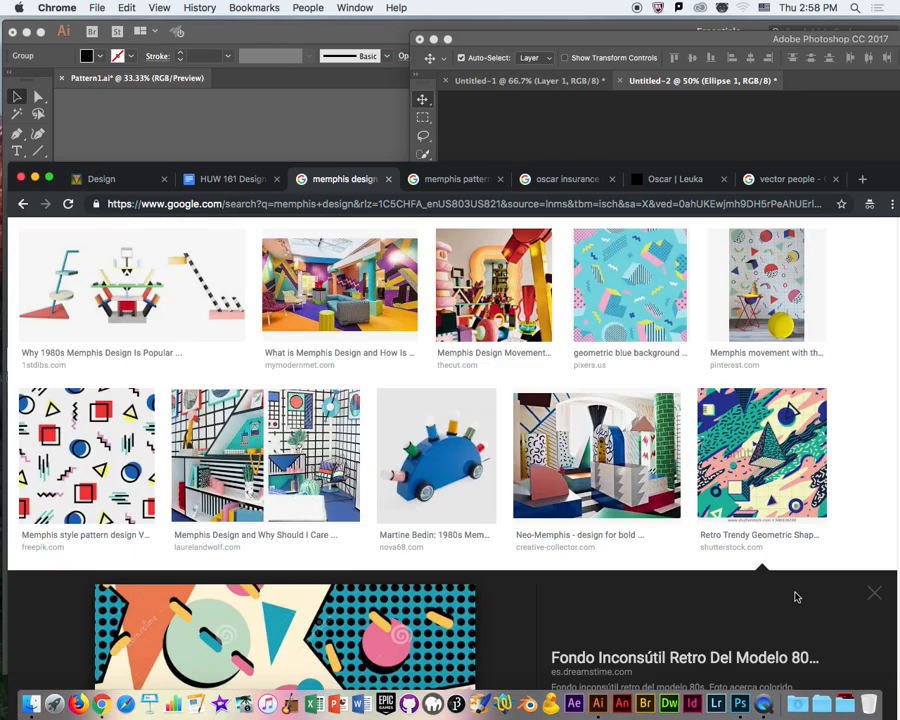
pyautogui.scroll(4, 790, 578)
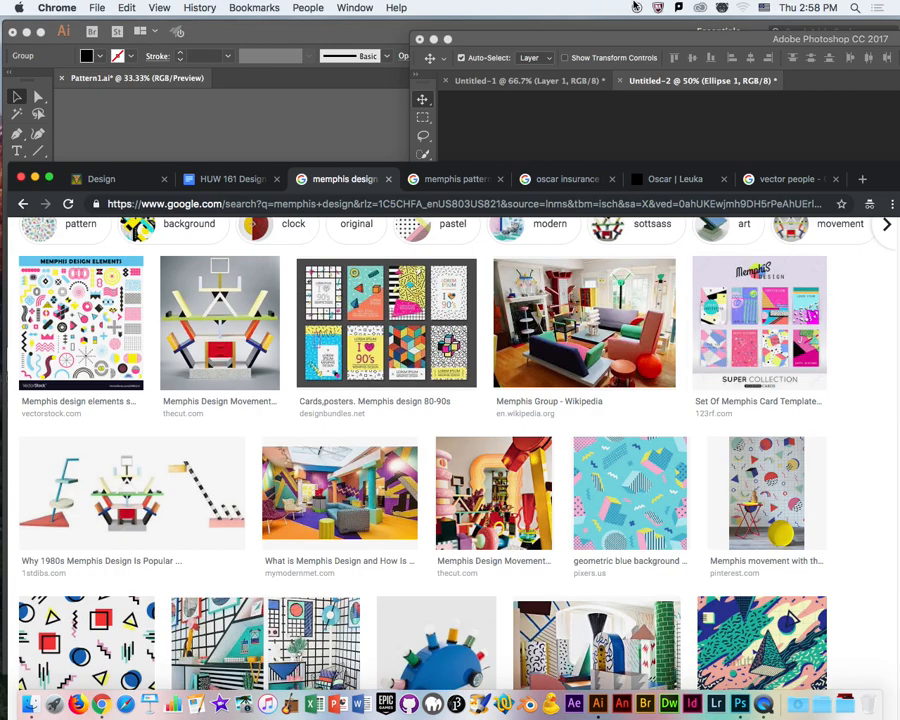